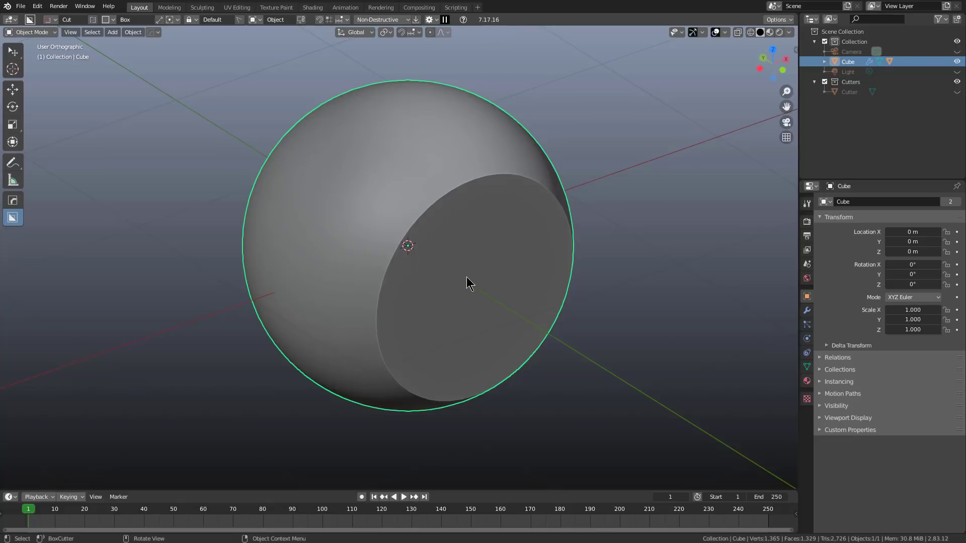
Step: Cut a wedge-shaped box about 0.37 deep into the lower edge of the sphere's flat face, cycling the wedge direction
drag(399, 286, 333, 375)
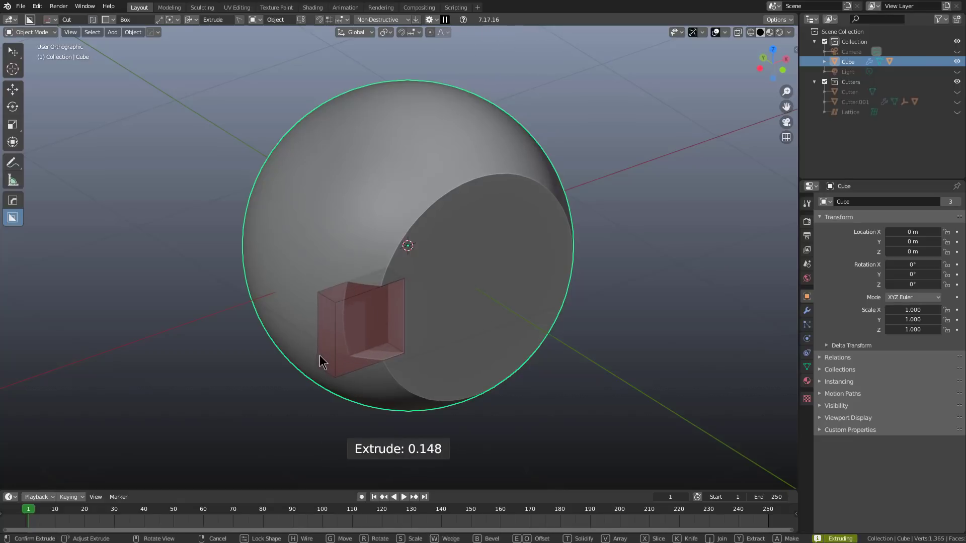
key(w)
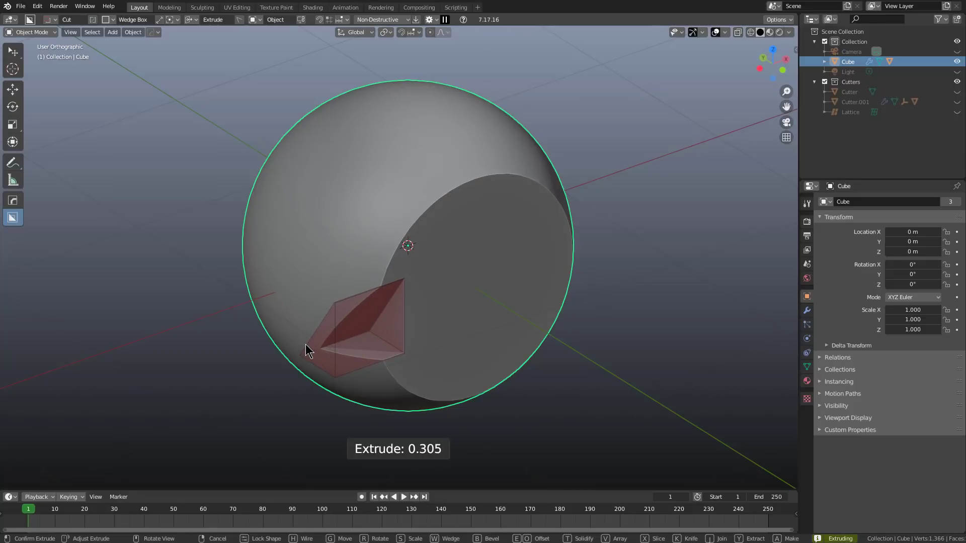
key(w)
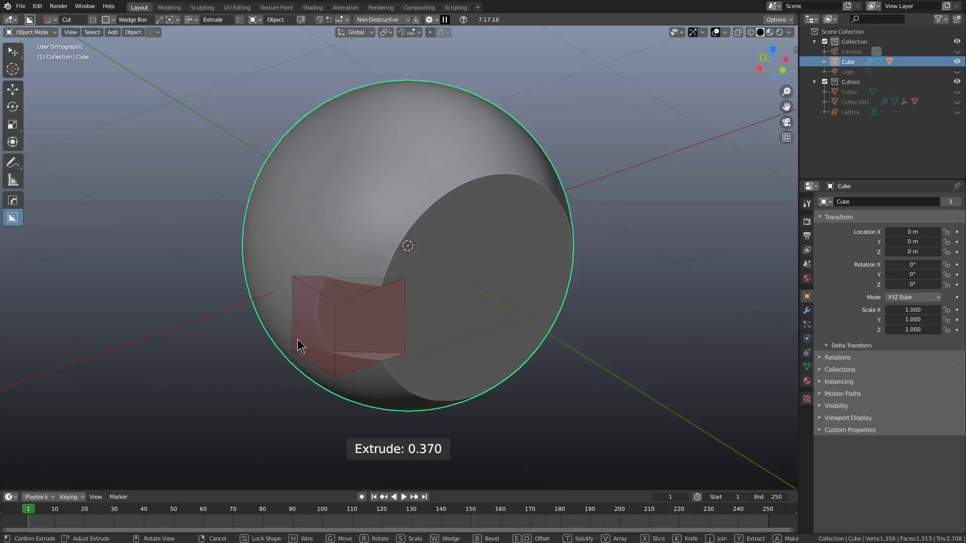
click(300, 344)
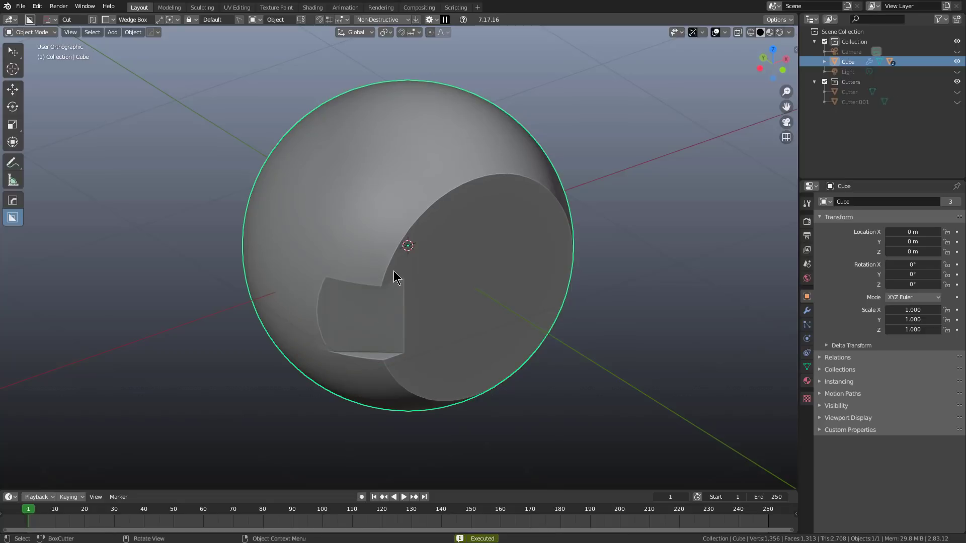
Step: Cut a plain box about 0.34 by 0.58 and 0.18 deep over the wedge cut, switching its wedge off
drag(394, 271, 341, 388)
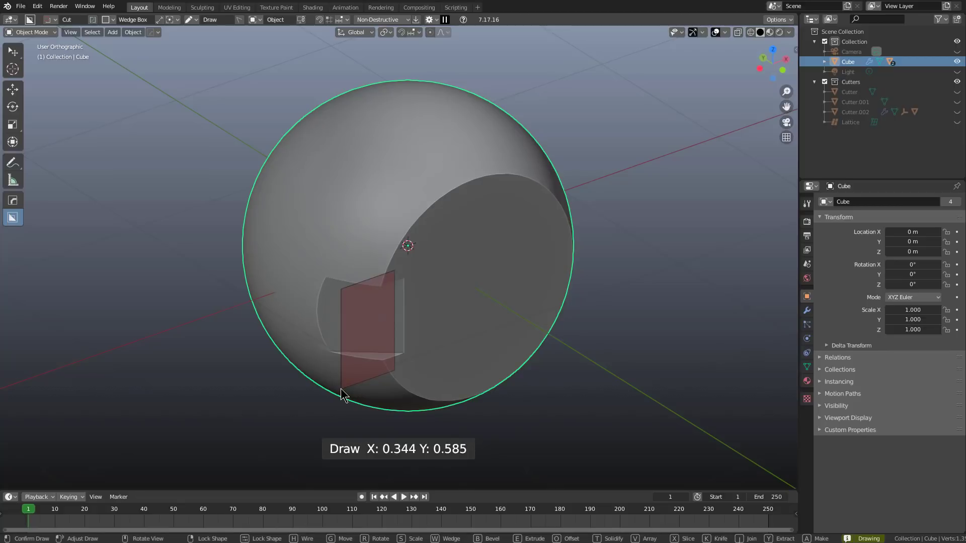
drag(342, 389, 342, 386)
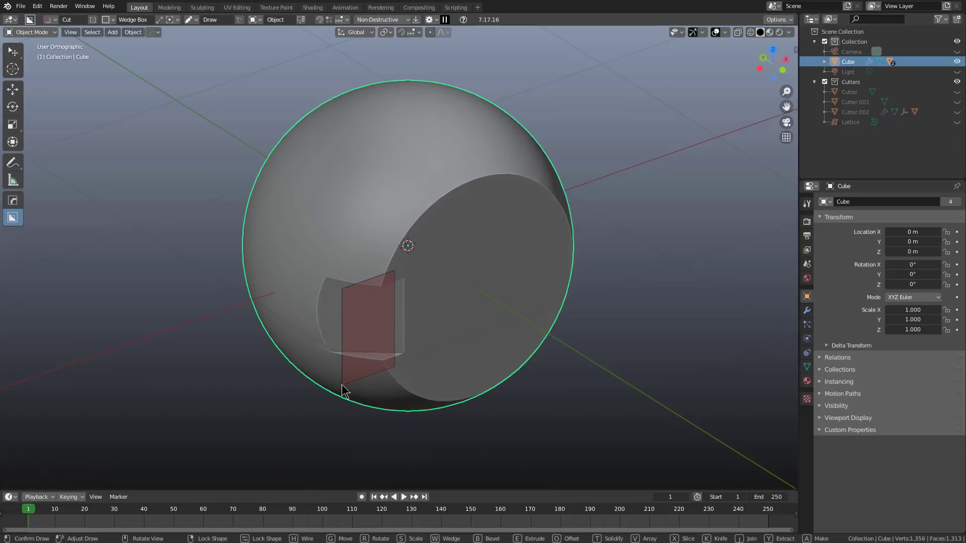
key(w)
drag(342, 385, 342, 384)
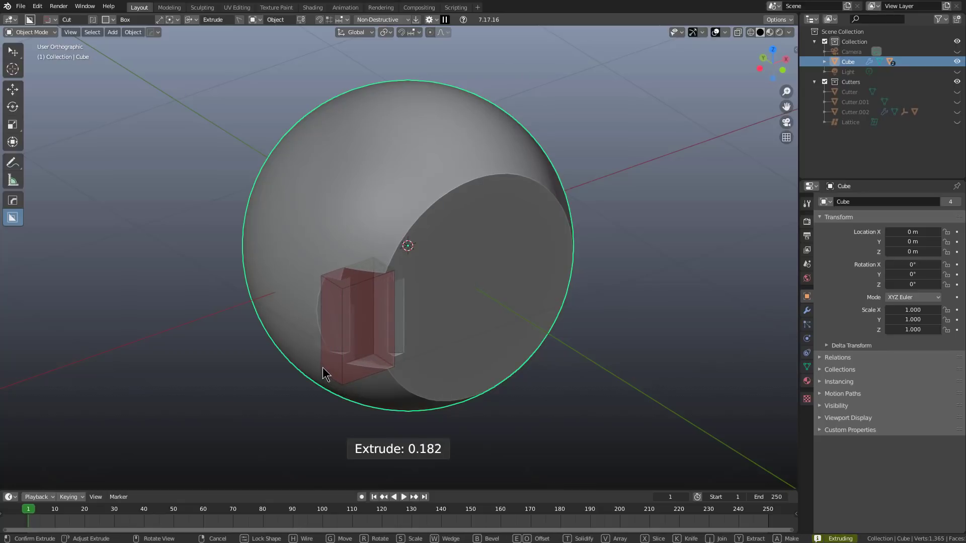
click(323, 368)
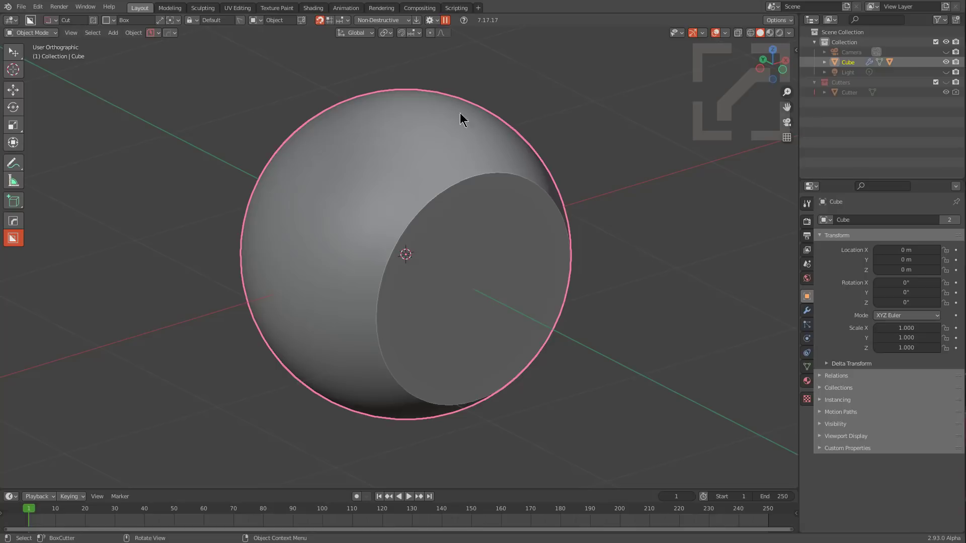
Step: Cut a box about 0.21 deep into the flat face's edge, then a larger wedge box over it
mouse_move(407, 275)
mouse_down()
mouse_move(332, 377)
mouse_move(306, 376)
mouse_up()
click(336, 329)
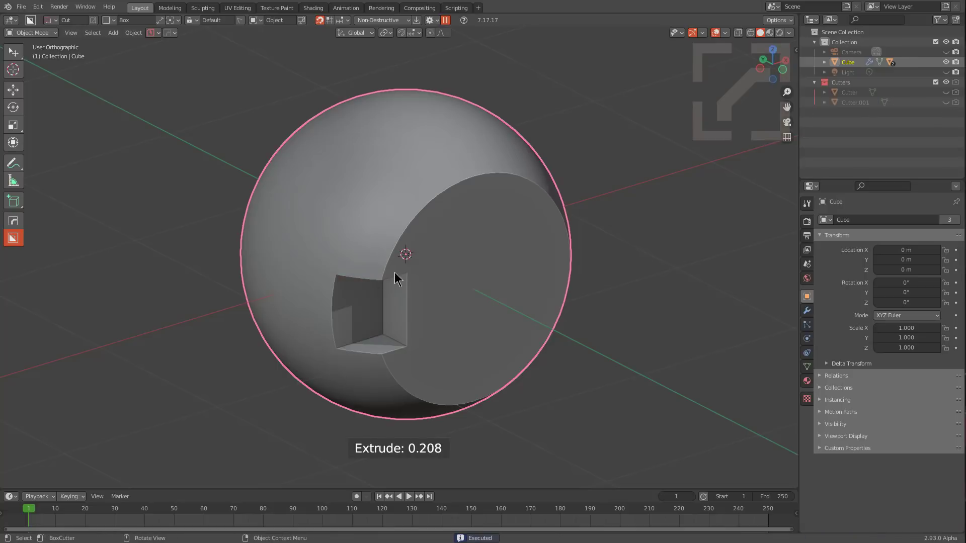
mouse_move(397, 274)
mouse_down()
mouse_move(330, 360)
mouse_move(318, 398)
mouse_move(315, 388)
mouse_up()
key(w)
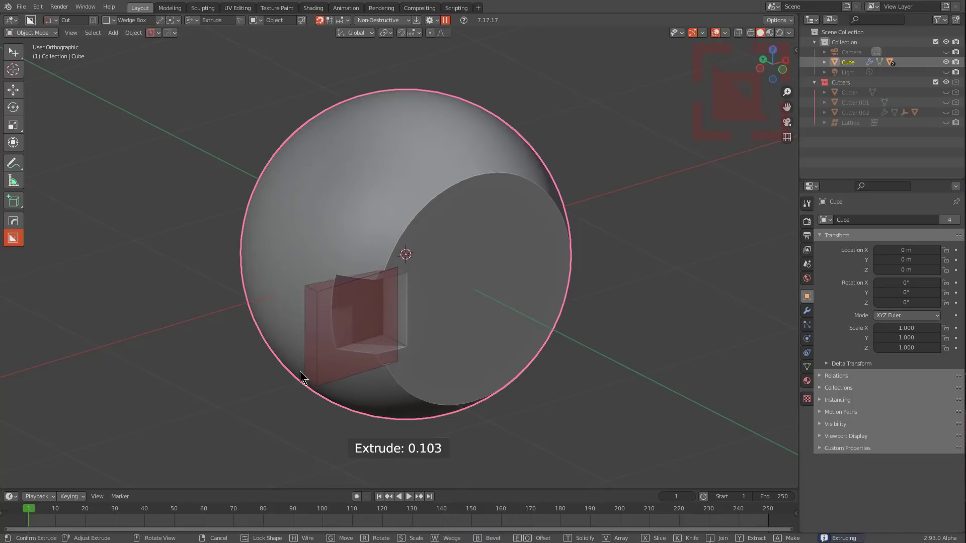
click(261, 325)
Step: Apply Autosmooth to the cut sphere
key(q)
mouse_move(505, 229)
click(484, 154)
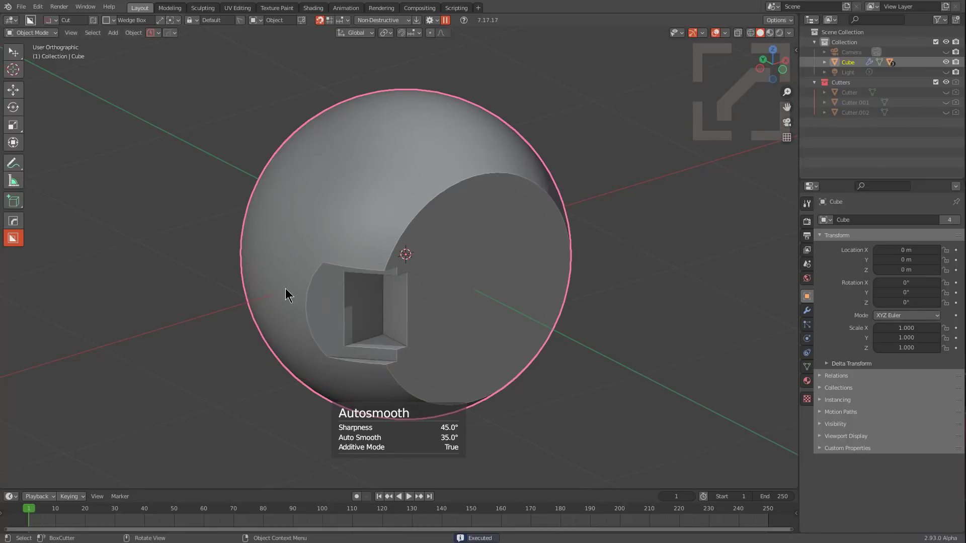
Step: Cut a box about 0.70 by 0.66 around the existing cuts, extruded about 0.13 with a bevel about 0.04 wide
mouse_move(427, 247)
mouse_down()
mouse_move(319, 406)
mouse_move(318, 397)
mouse_up()
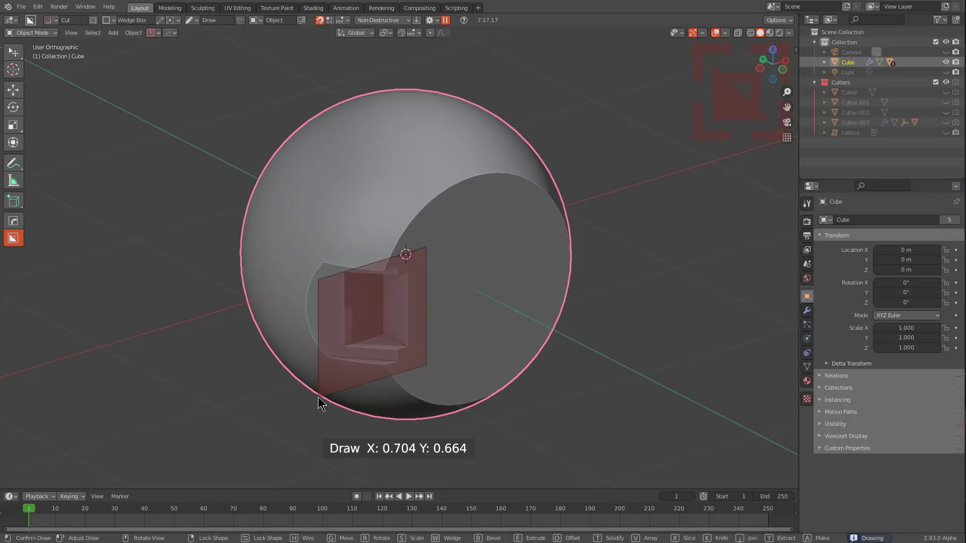
key(w)
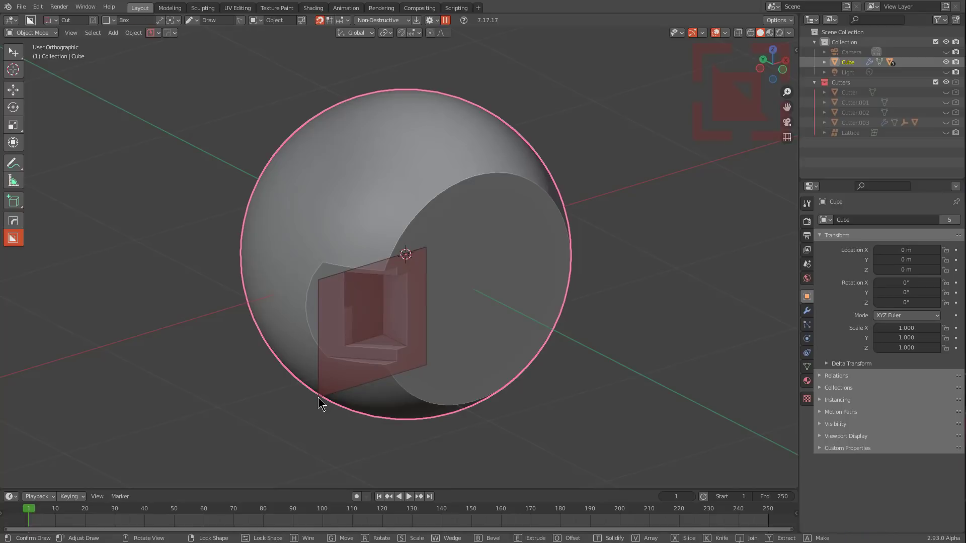
key(e)
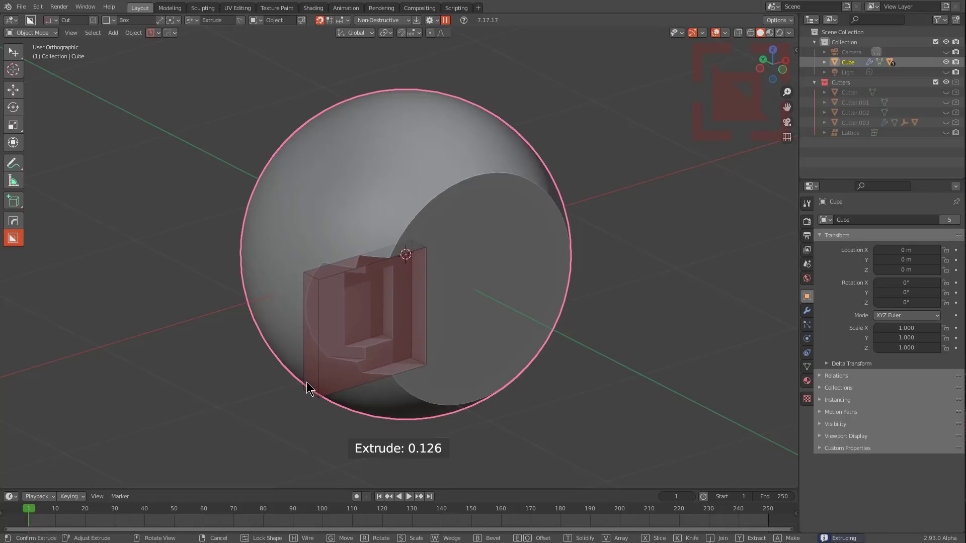
key(b)
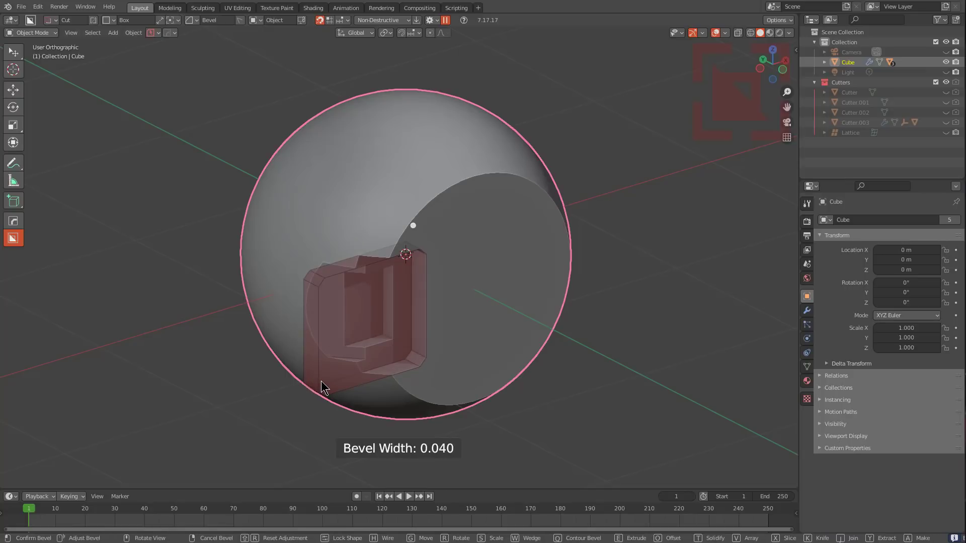
key(Tab)
click(424, 291)
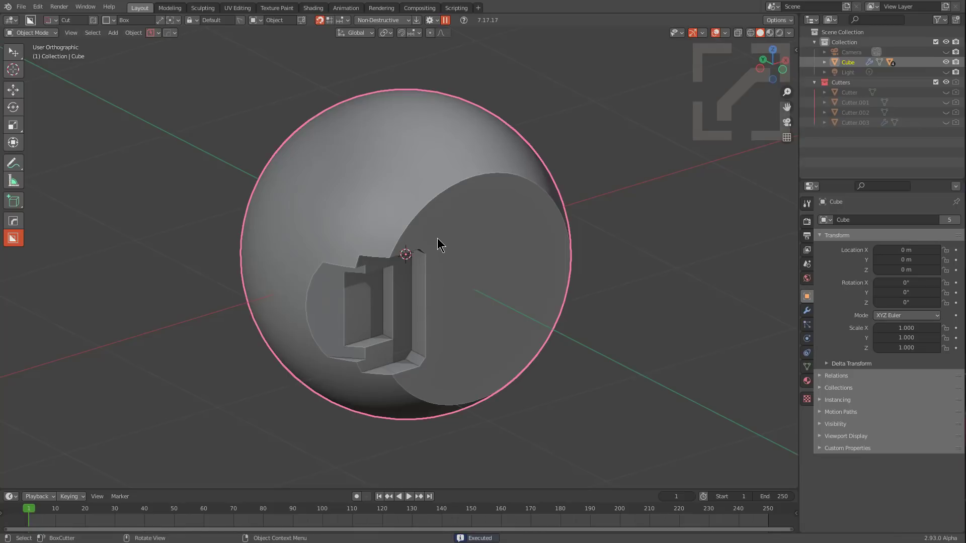
Step: Draw a larger box cutter around the stepped cuts, extrude it about 0.10, cycle its wedge direction and lock the shape
mouse_move(437, 236)
mouse_down()
mouse_move(351, 387)
mouse_move(324, 408)
mouse_move(315, 401)
mouse_up()
key(w)
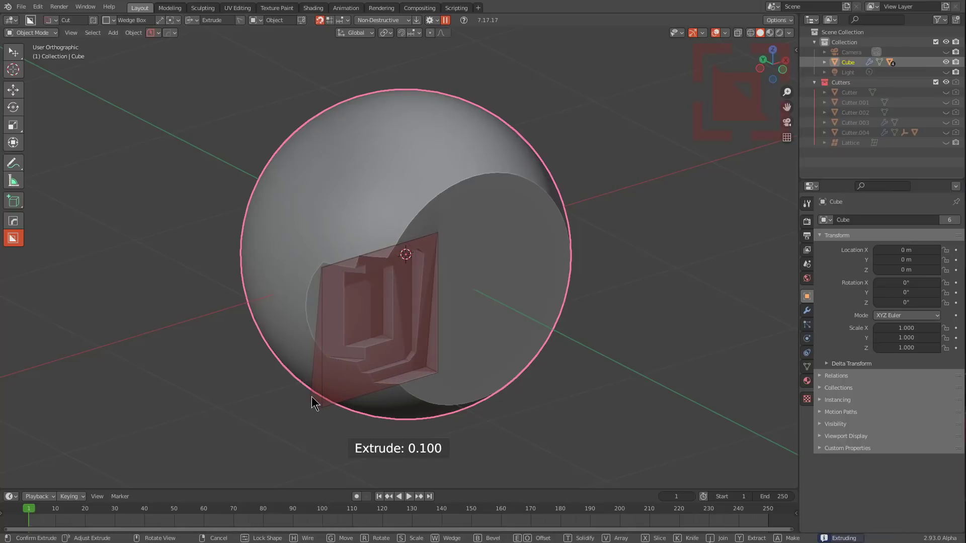
key(w)
key(w)
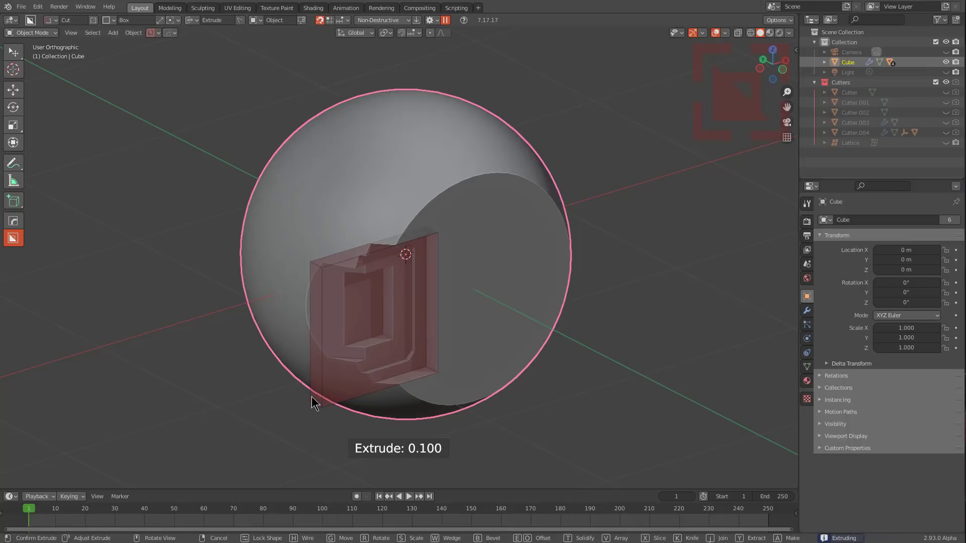
key(w)
key(w)
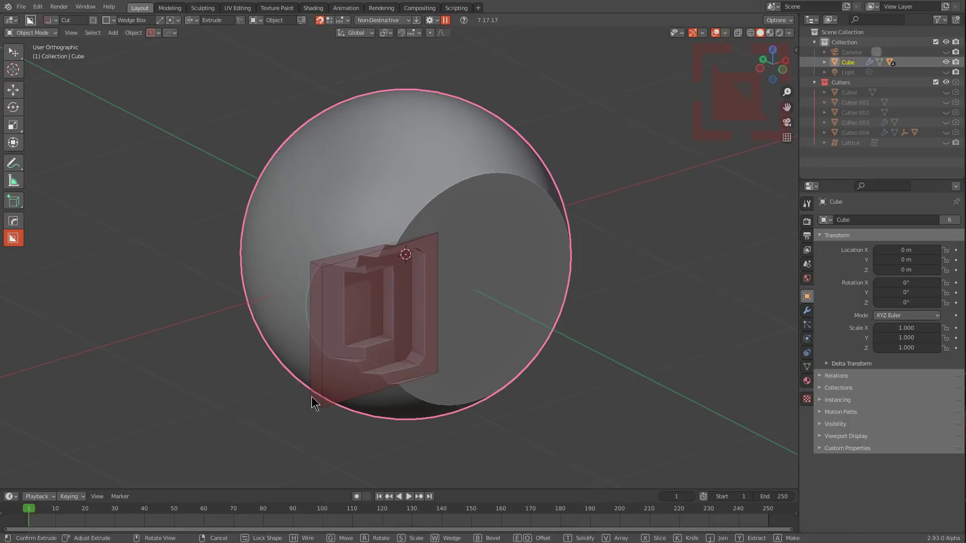
key(Tab)
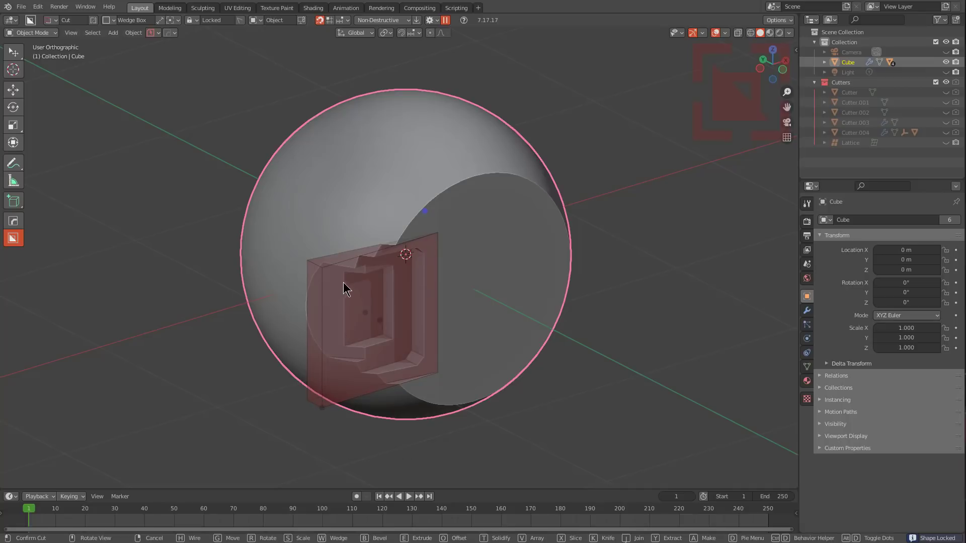
key(w)
key(w)
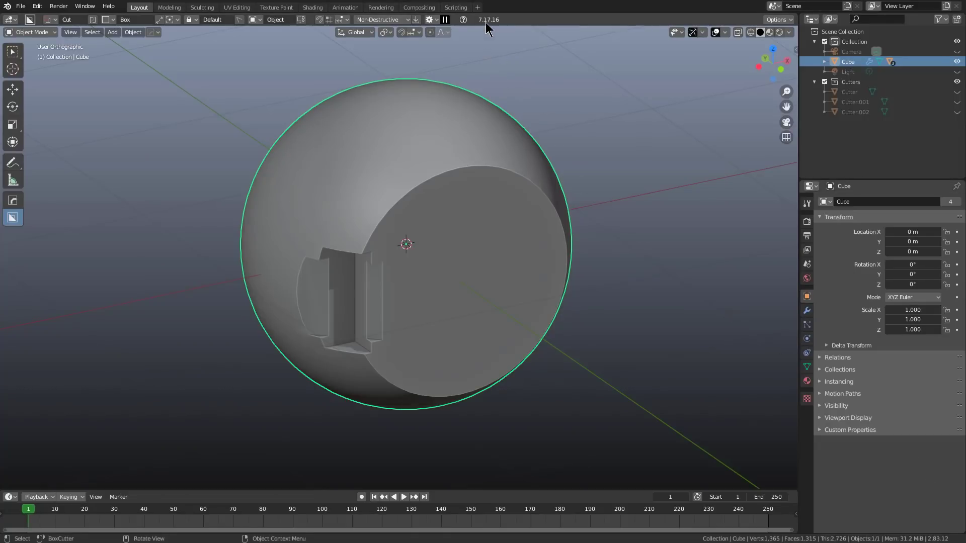
Step: Cut a small upright slot about 0.04 deep into the flat face and repeat it at three other spots
middle_drag(490, 235, 492, 256)
scroll(485, 254, up, 2)
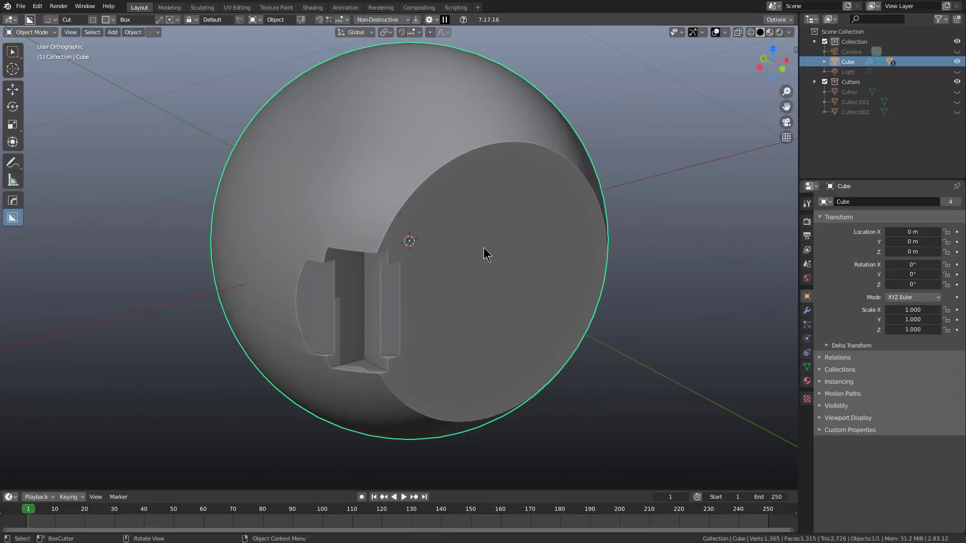
scroll(480, 253, up, 3)
drag(407, 183, 418, 208)
click(416, 207)
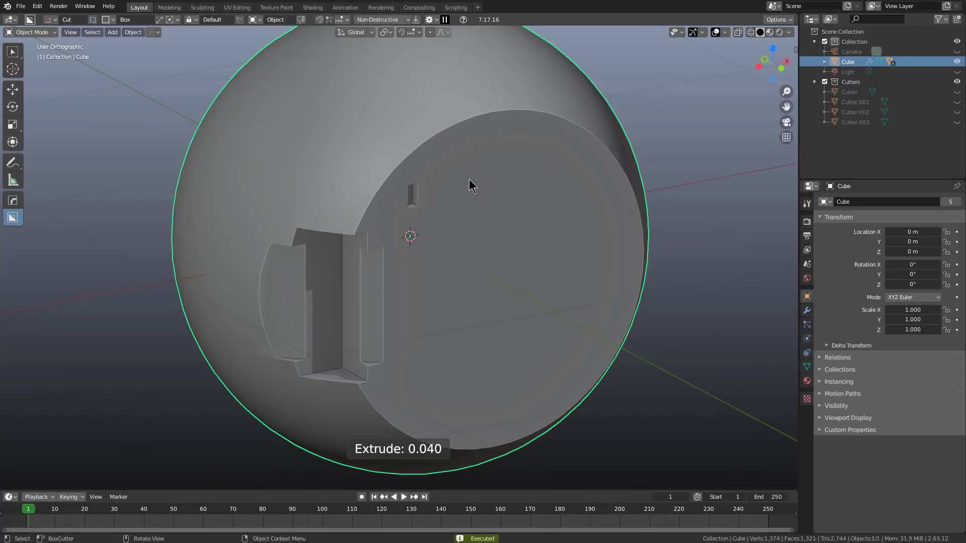
ctrl+click(472, 150)
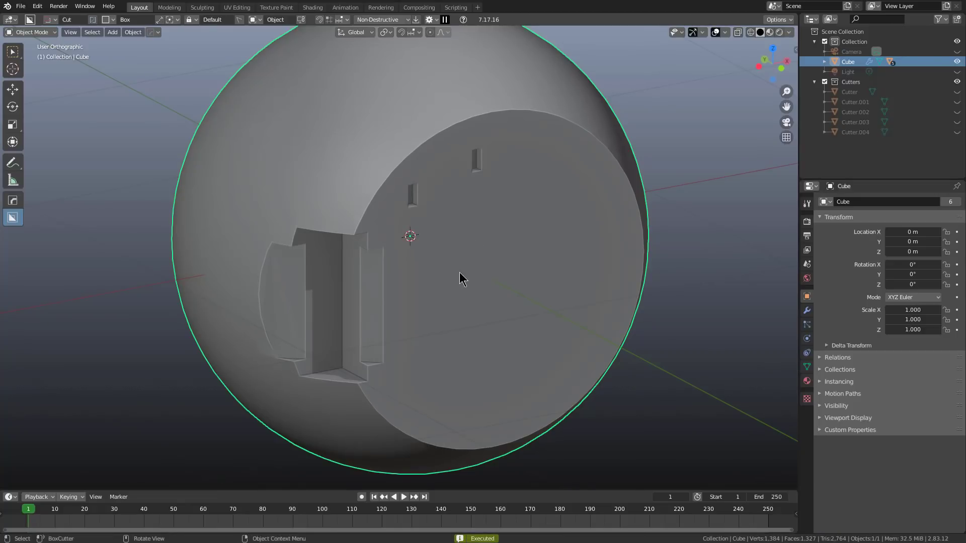
ctrl+click(462, 231)
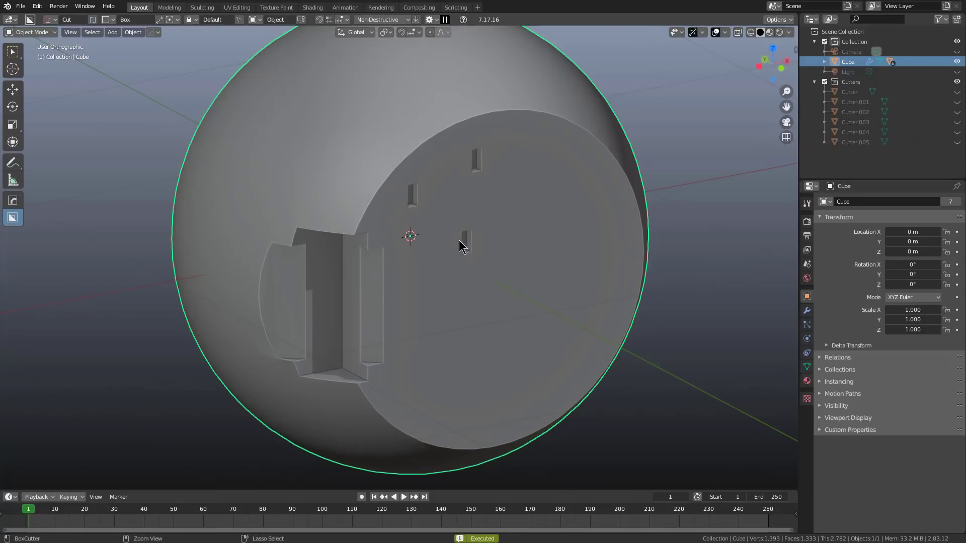
ctrl+click(420, 296)
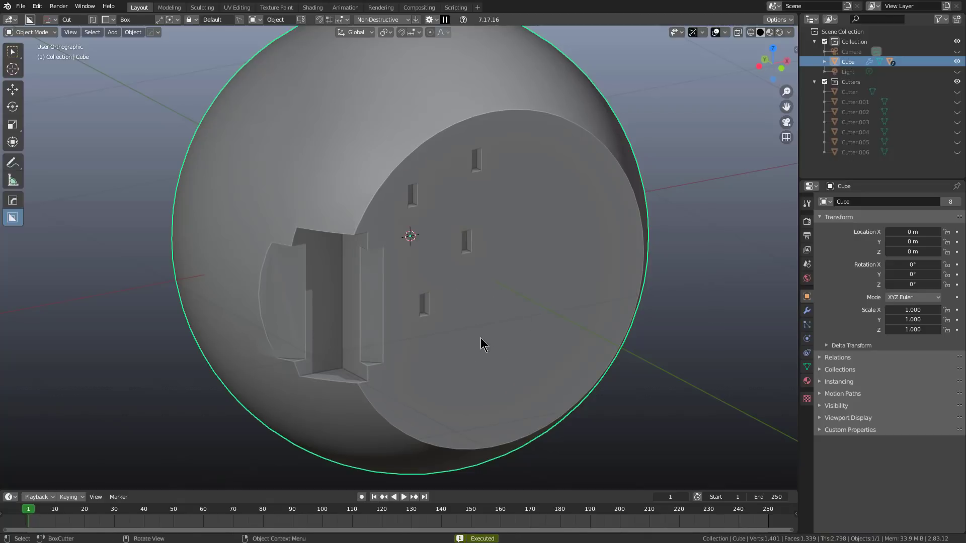
Step: Cut a tiny flat slot about 0.035 deep low on the flat face and repeat it at three other spots
drag(480, 336, 484, 334)
click(472, 325)
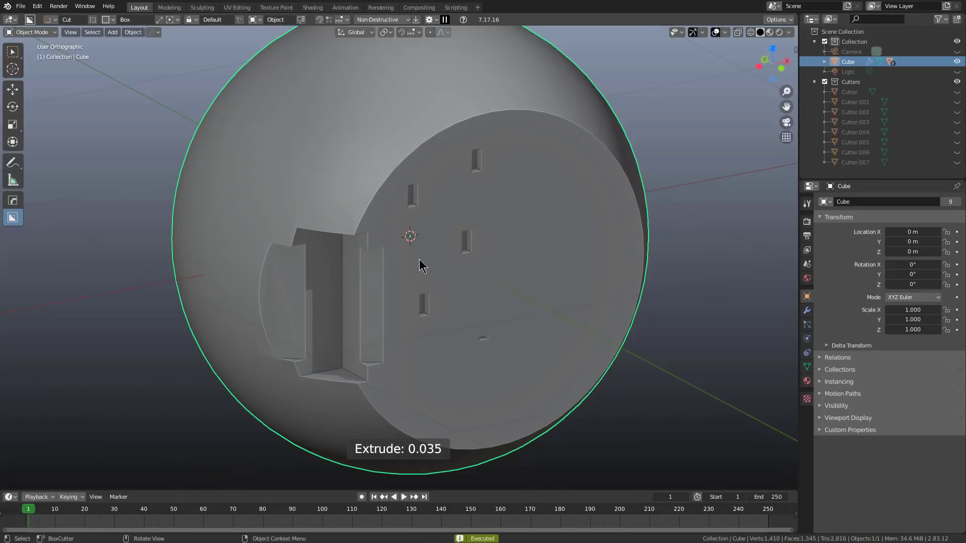
ctrl+click(476, 187)
ctrl+click(413, 341)
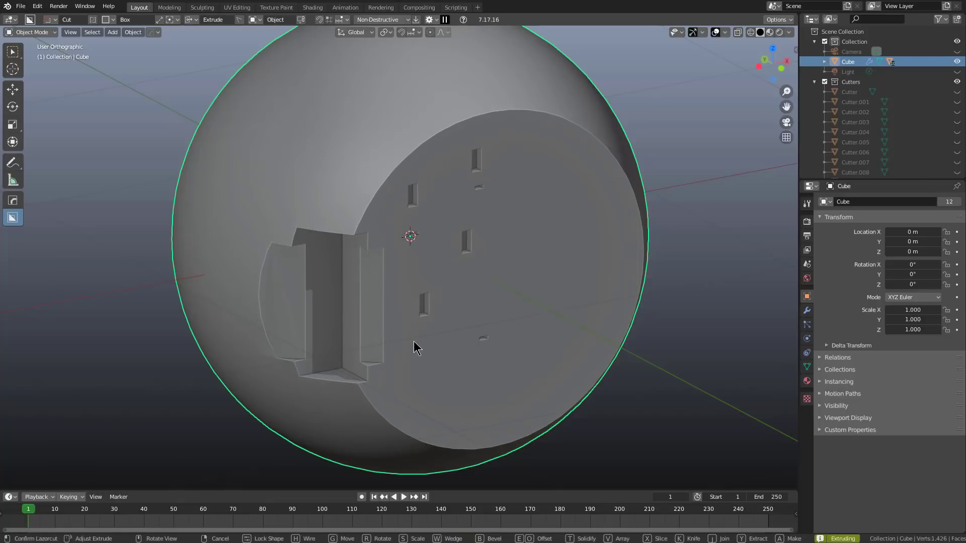
ctrl+click(393, 383)
Step: Start a new general file without saving the current scene
scroll(483, 243, up, 1)
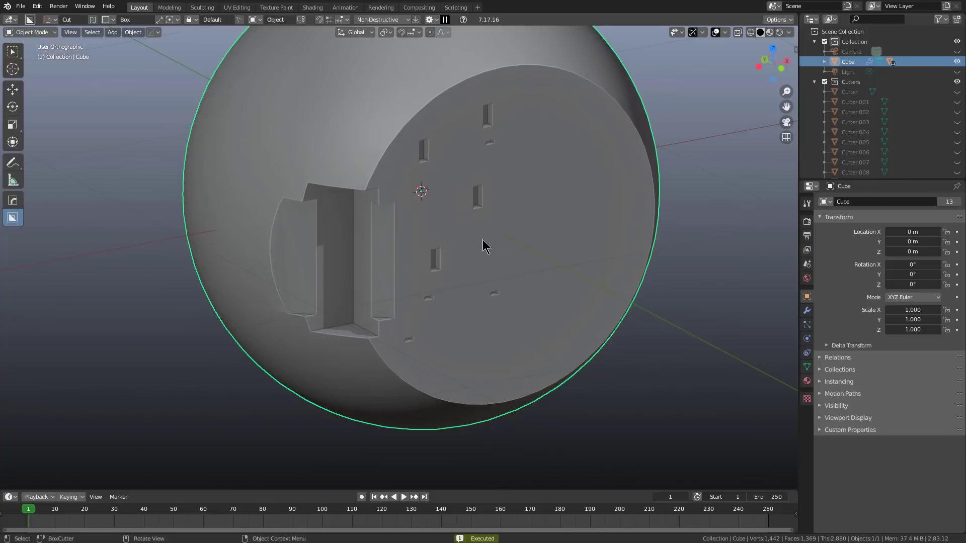
scroll(459, 233, down, 2)
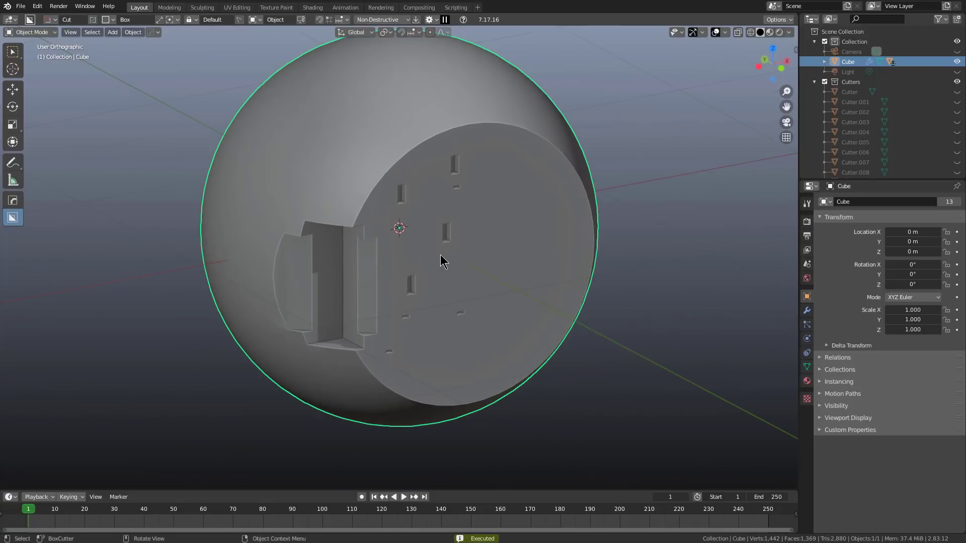
key(ctrl+n)
click(440, 255)
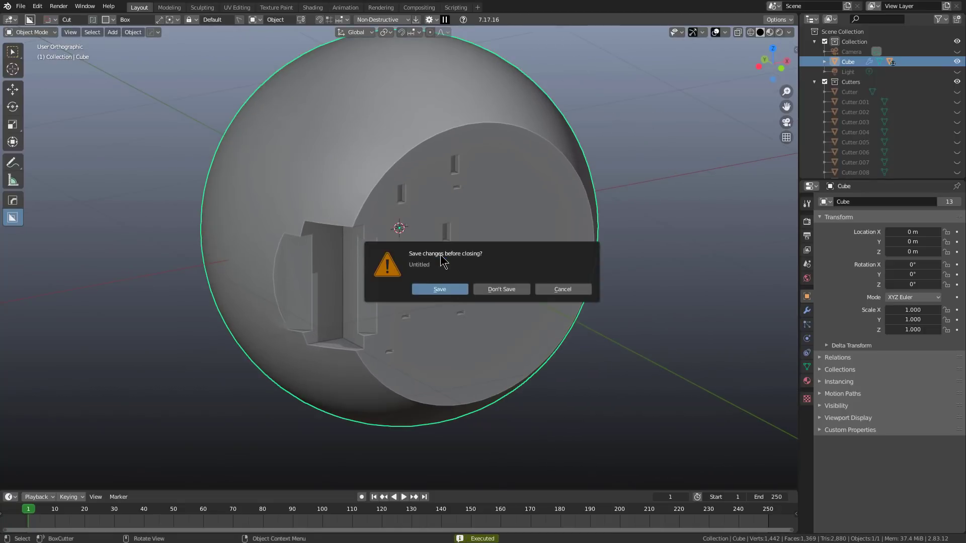
click(490, 290)
Step: Switch to the Ngon cutter and, in right view, draw a stepped profile about 0.67 by 1.48 m overlapping the cube's side edge
middle_drag(456, 260, 417, 221)
scroll(391, 219, up, 3)
key(d)
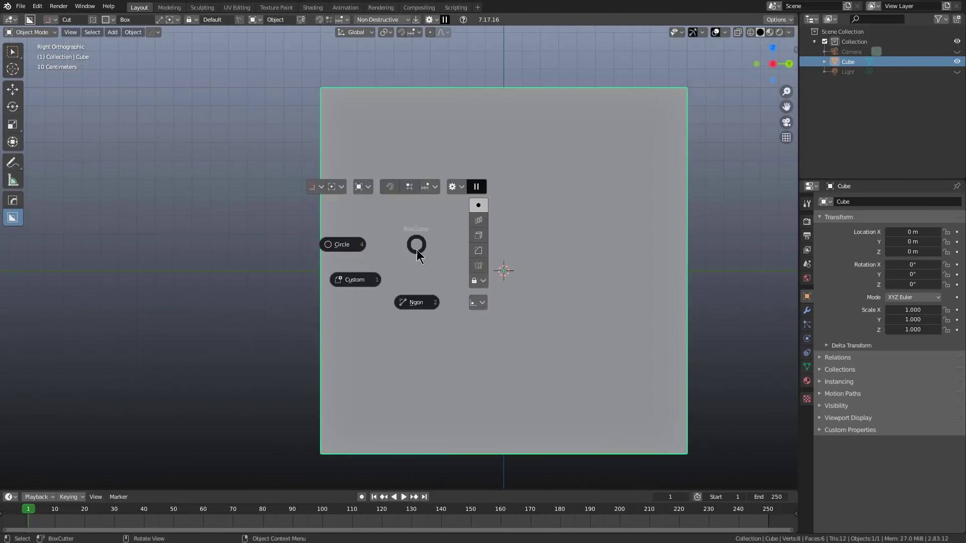
key(2)
click(285, 110)
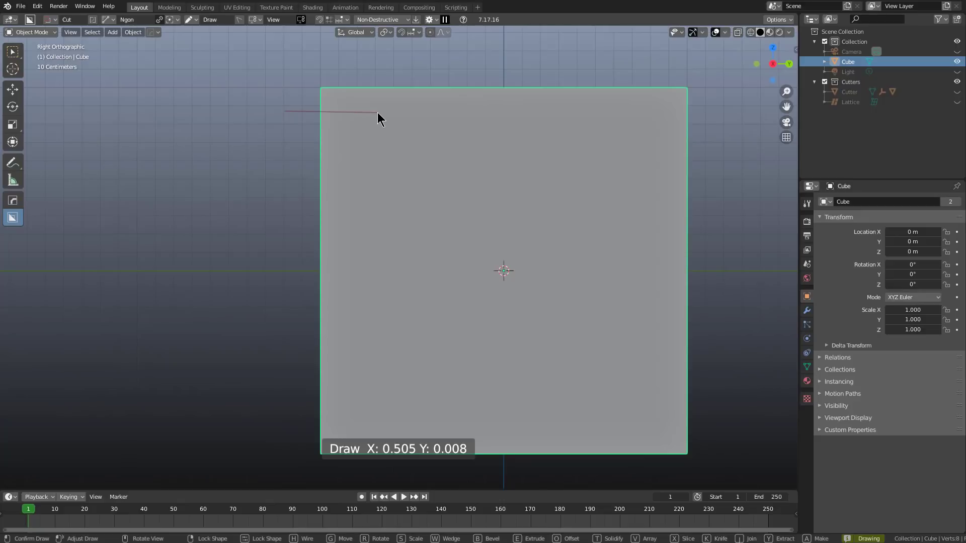
click(379, 111)
click(391, 130)
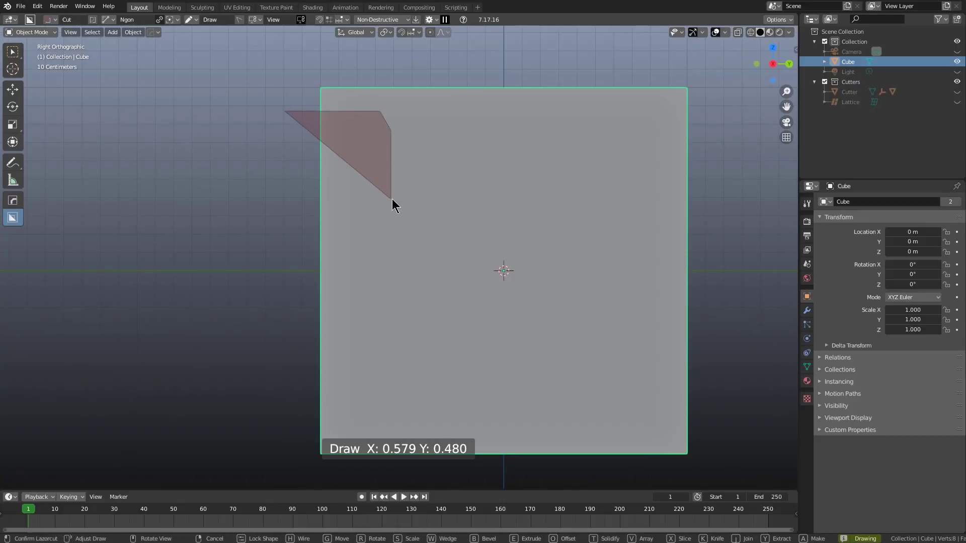
click(390, 199)
click(407, 209)
click(408, 298)
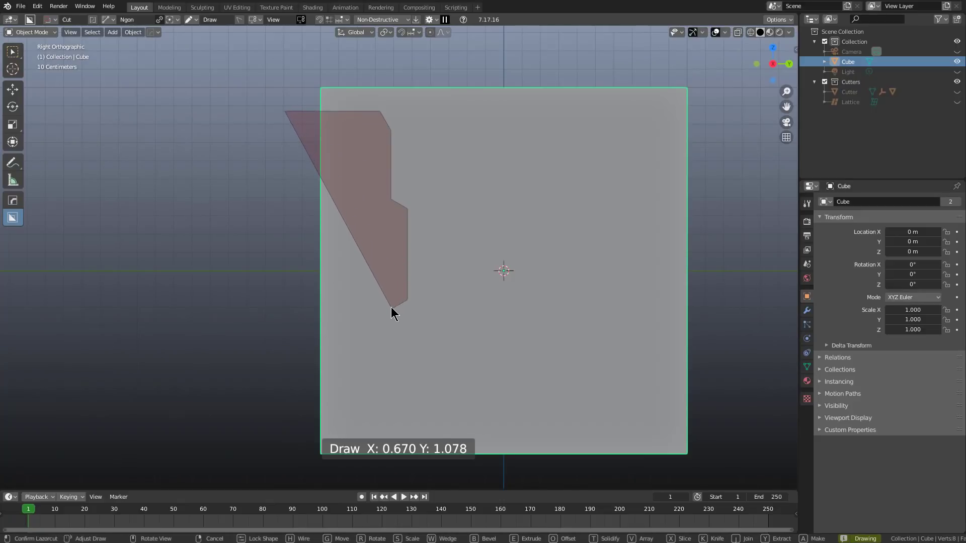
click(391, 307)
click(391, 370)
click(377, 383)
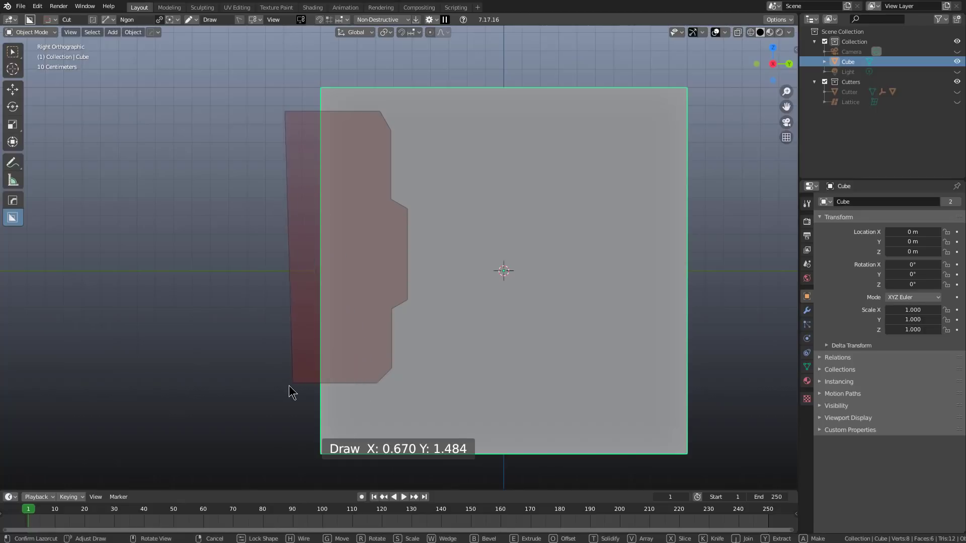
Step: Extrude the Ngon profile into the cube, lock the shape, reduce its depth to a shallow notch and apply the cut
key(e)
middle_drag(288, 386, 358, 356)
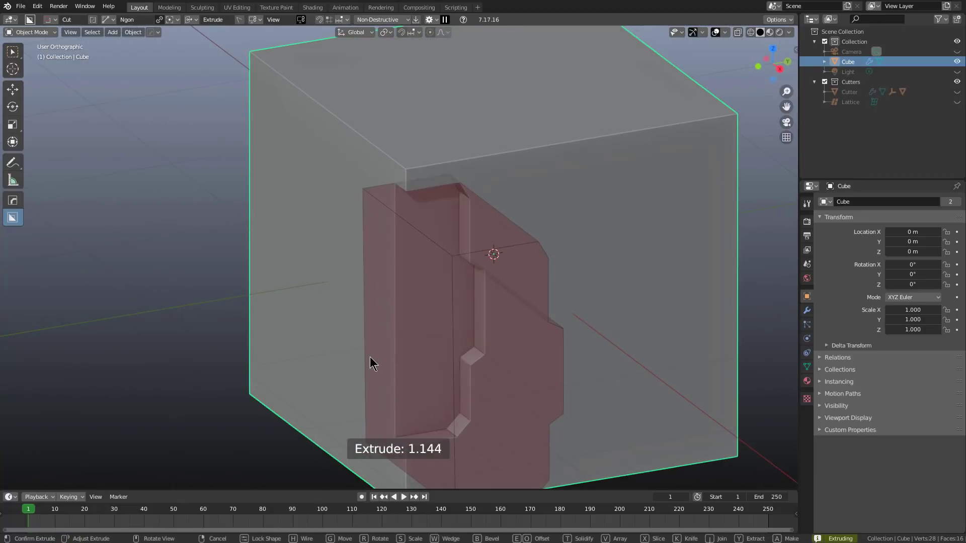
key(Tab)
middle_drag(393, 316, 366, 287)
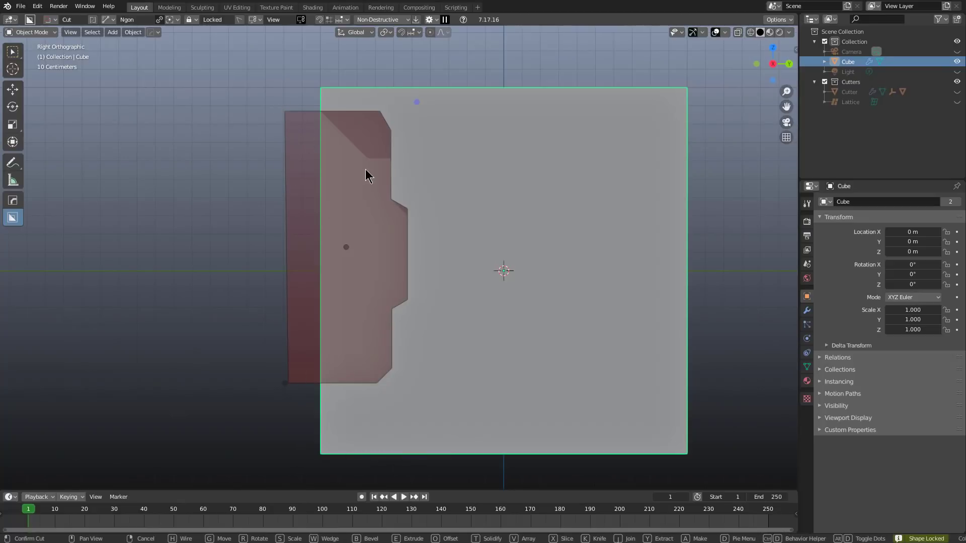
middle_drag(377, 161, 566, 336)
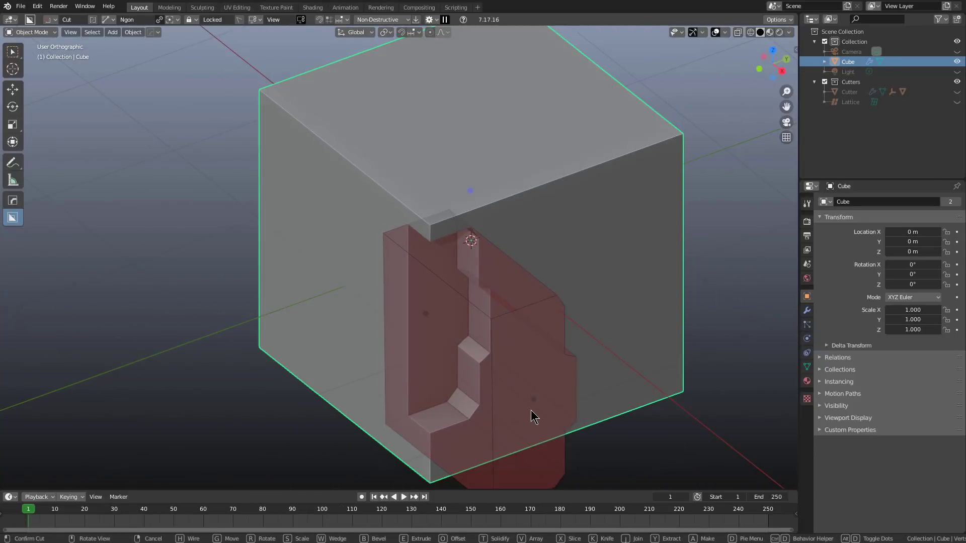
key(Tab)
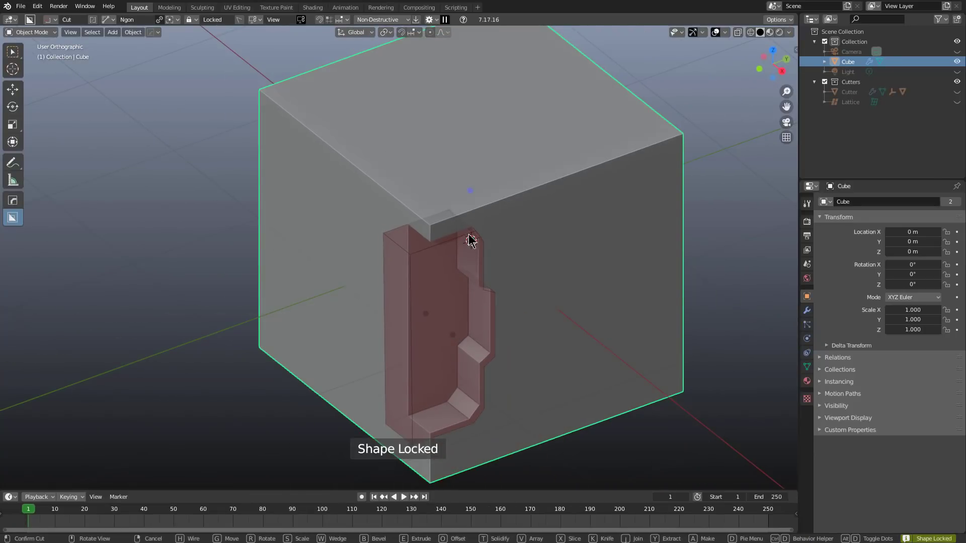
click(471, 240)
Step: Return to right view, hide the Cutters collection and select the cube
key(KP_3)
scroll(437, 230, up, 3)
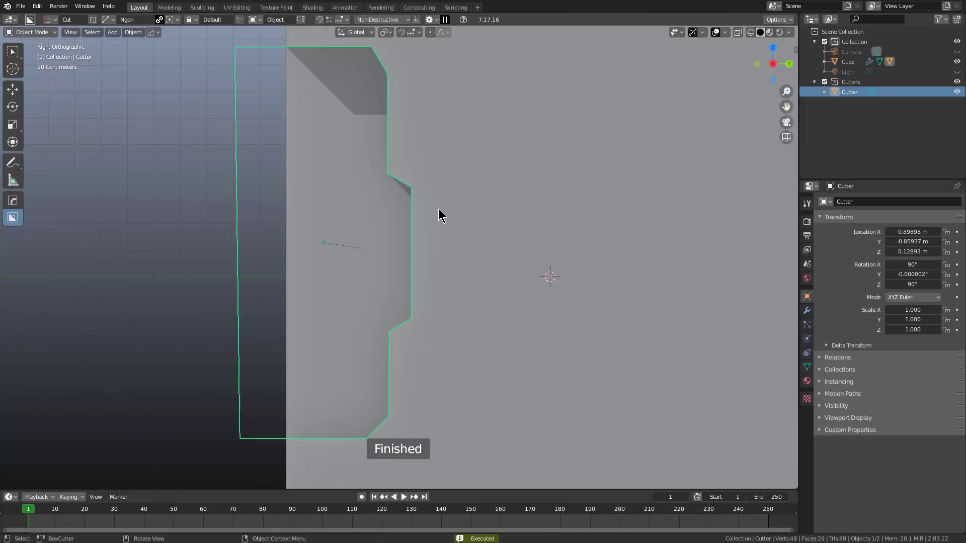
shift+middle_drag(439, 210, 528, 227)
scroll(555, 181, down, 2)
key(1)
shift+middle_drag(461, 212, 478, 195)
scroll(501, 186, up, 2)
click(502, 183)
scroll(438, 173, down, 2)
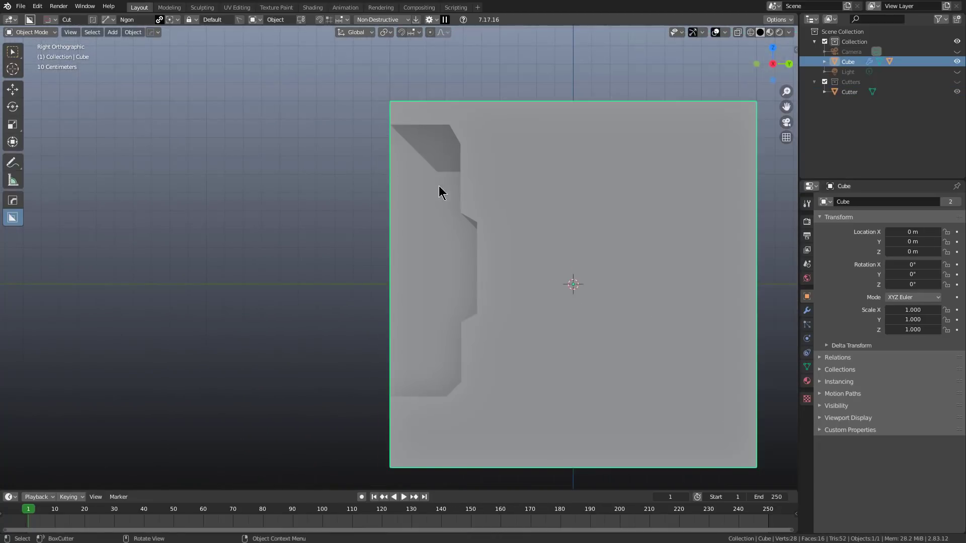
Step: Set the cutter shape to Box, repeat the stepped cut inside the notch and shift its cutter up and outward
scroll(447, 180, up, 1)
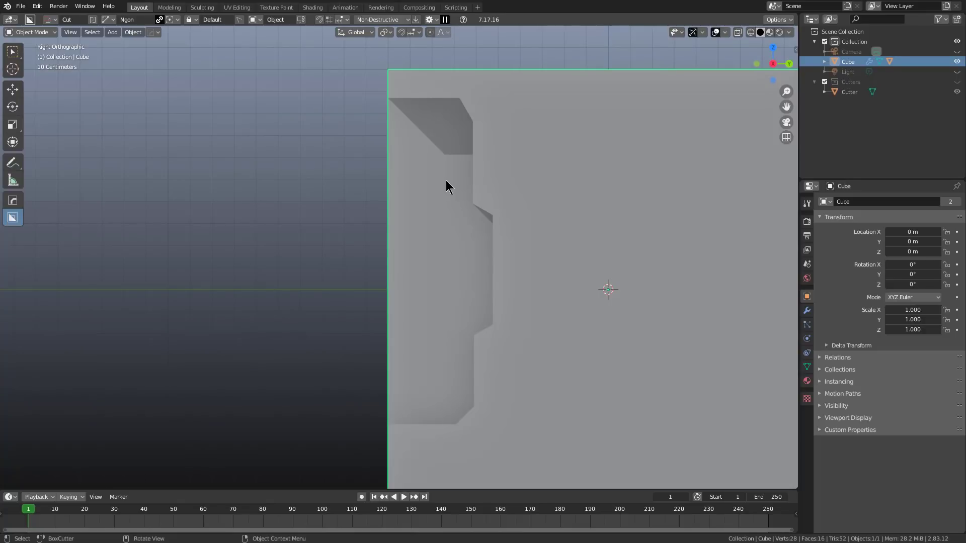
key(d)
click(397, 213)
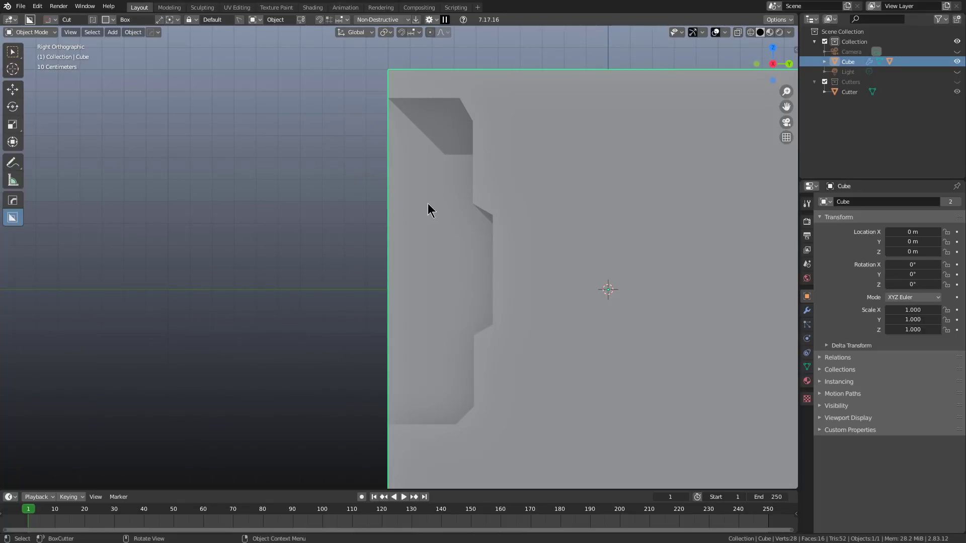
ctrl+click(413, 225)
key(g)
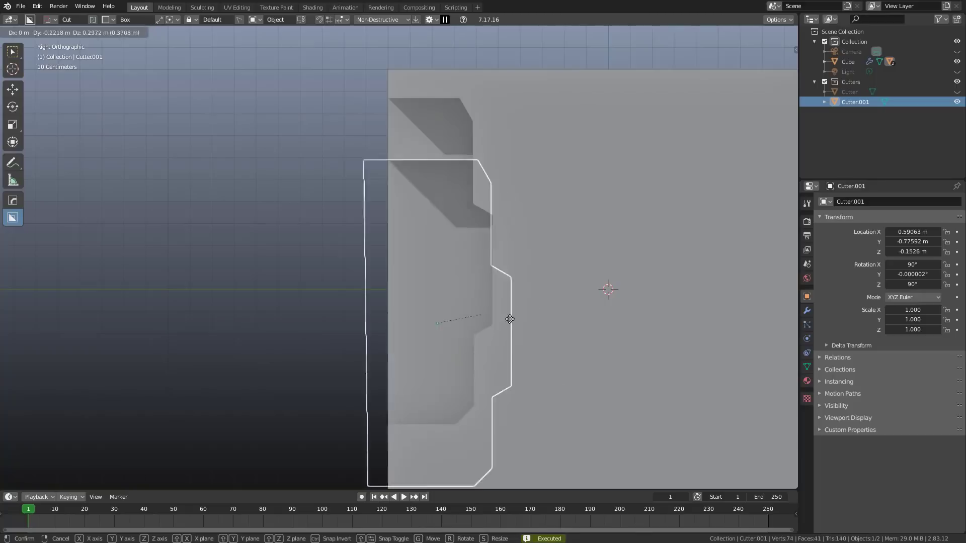
click(474, 252)
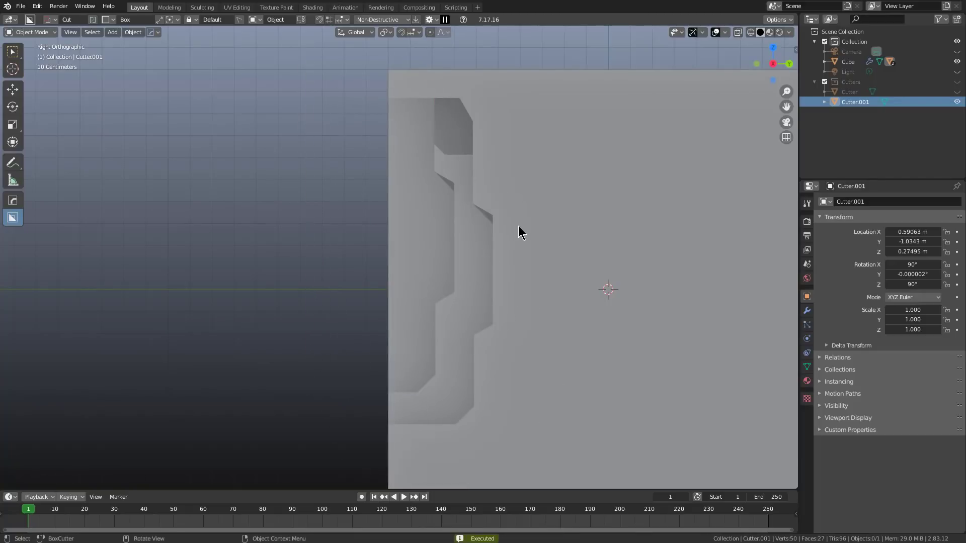
Step: Repeat the stepped cut twice more on the cube, moving each new cutter further up and outward to form cascading steps
click(418, 213)
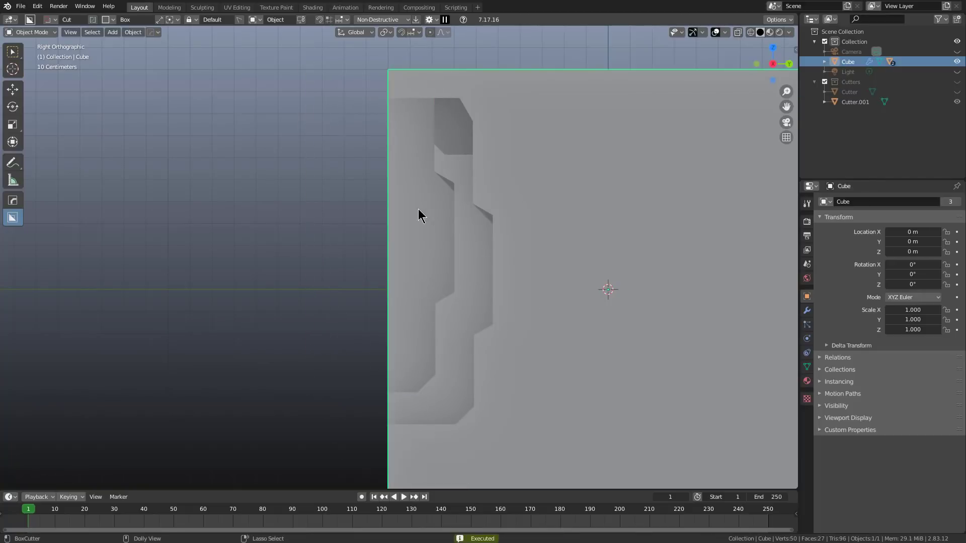
ctrl+click(406, 200)
key(g)
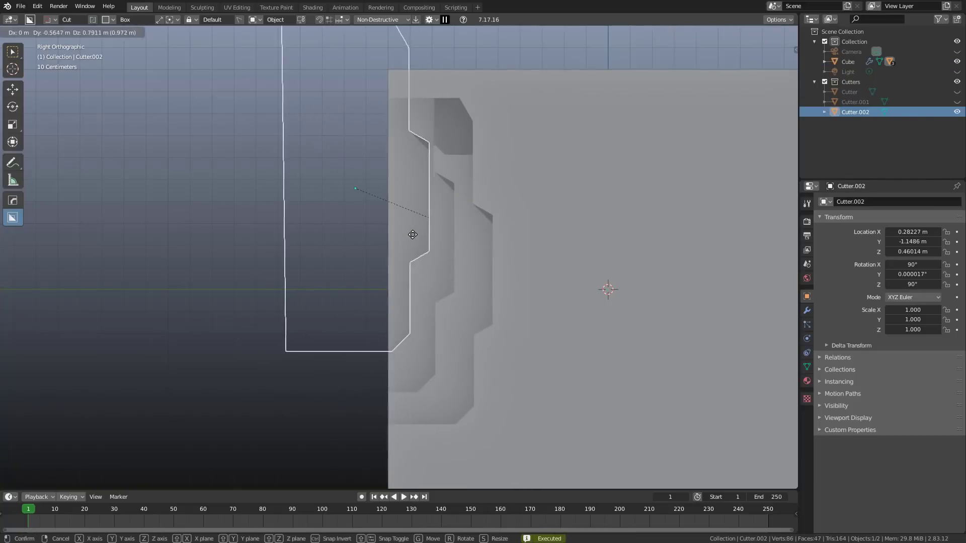
click(414, 228)
click(524, 250)
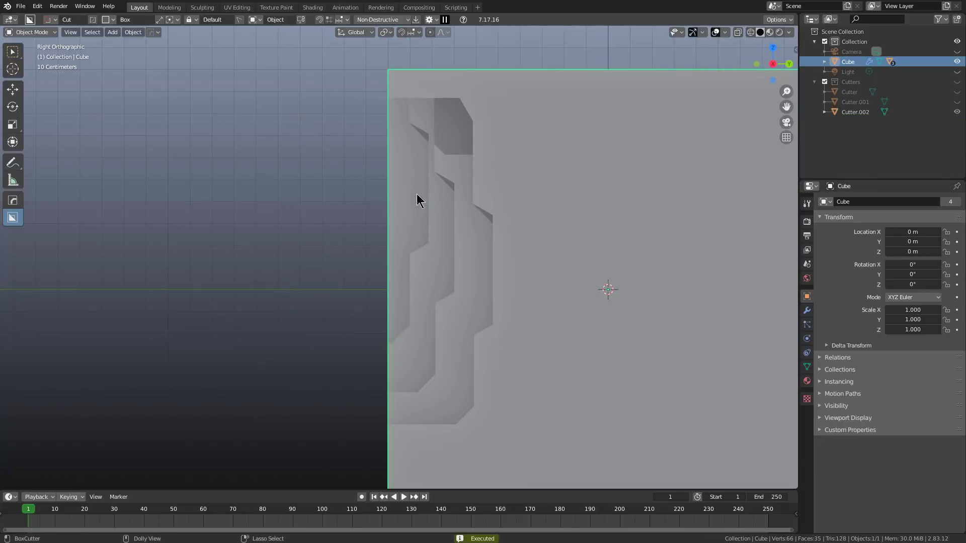
ctrl+click(403, 167)
key(g)
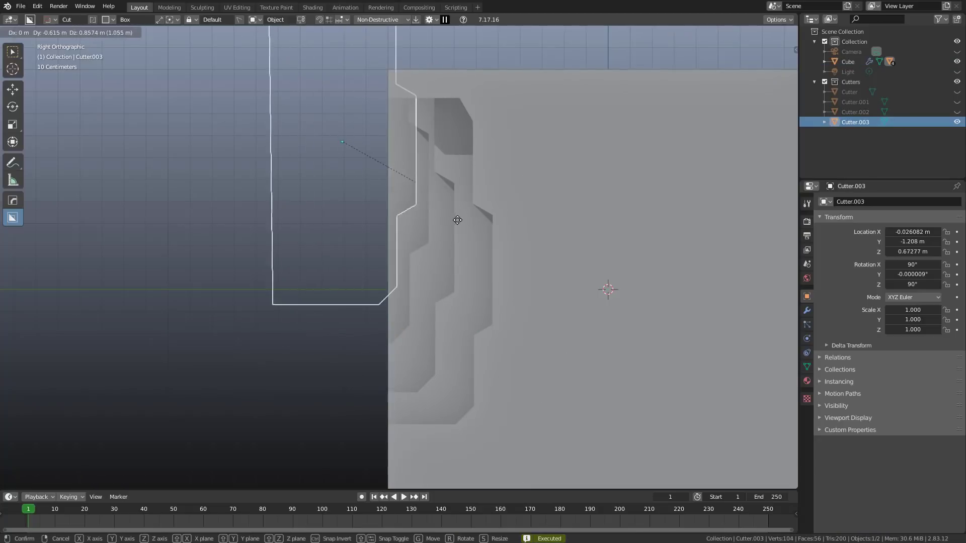
click(447, 211)
scroll(431, 232, down, 3)
middle_drag(431, 232, 500, 248)
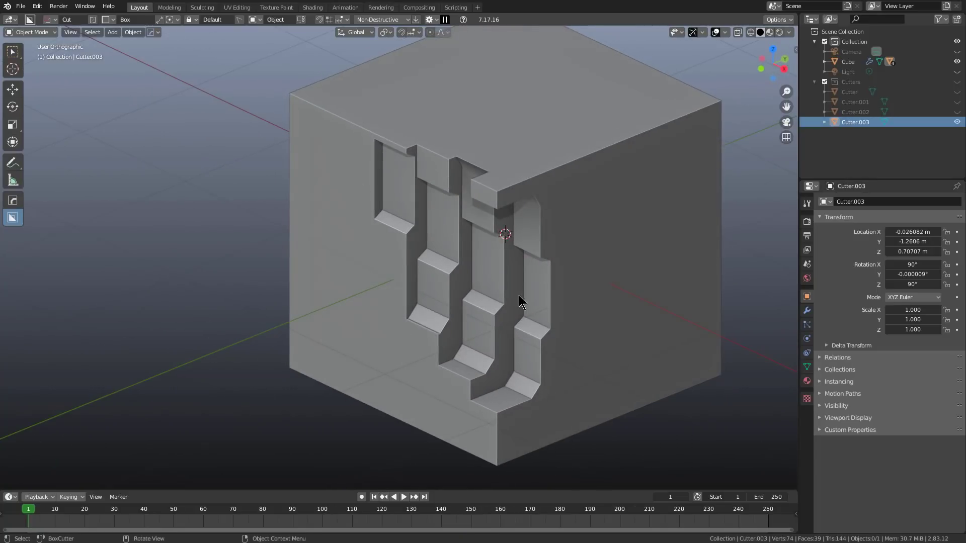
middle_drag(537, 343, 526, 343)
key(d)
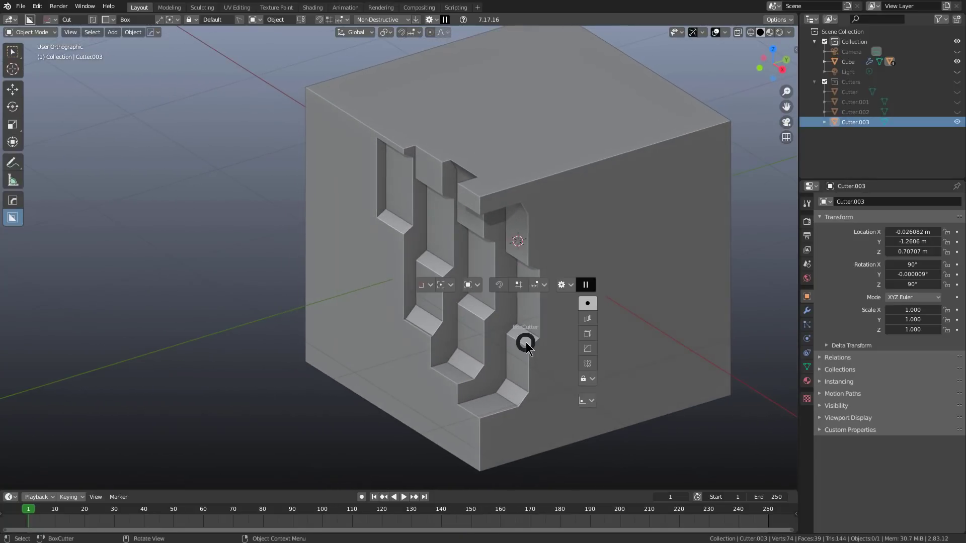
key(Escape)
drag(518, 391, 424, 237)
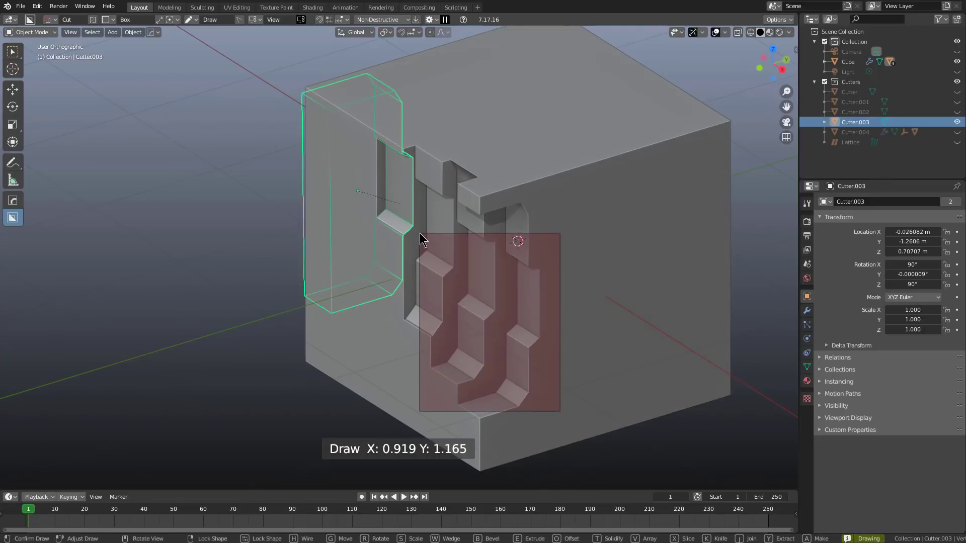
right_click(425, 237)
Step: Select the cube, box in the cascading cuts with an extrusion of about 0.195 and extract them as a custom cutter
click(558, 309)
drag(549, 415, 388, 168)
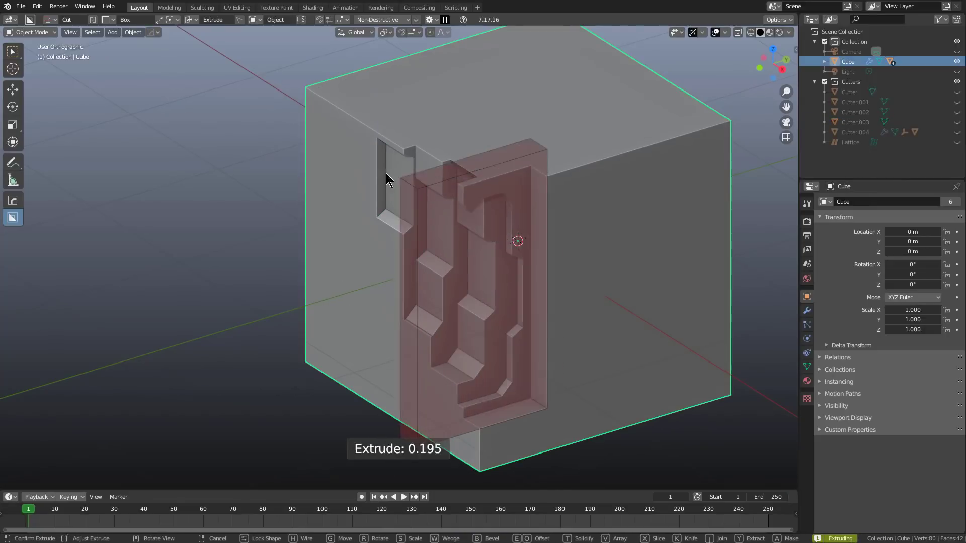
key(y)
click(302, 126)
Step: Draw the extracted cutter on the flat face beside the steps, extrude it about 0.285, rotate it 90° in bounds and apply the cut
middle_drag(586, 246, 564, 260)
mouse_move(524, 203)
mouse_down()
mouse_move(682, 281)
mouse_move(645, 331)
mouse_move(584, 267)
mouse_up()
key(shift+r)
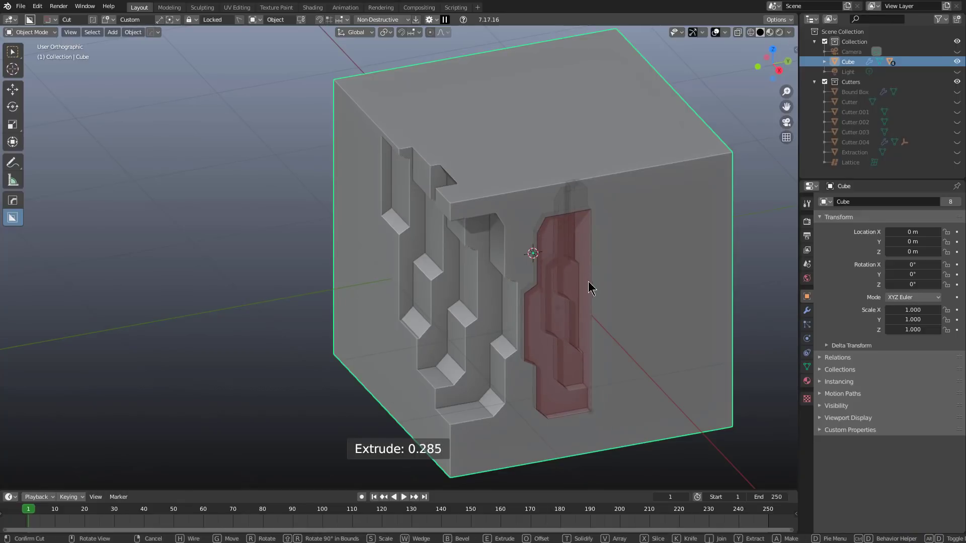
middle_drag(588, 282, 482, 248)
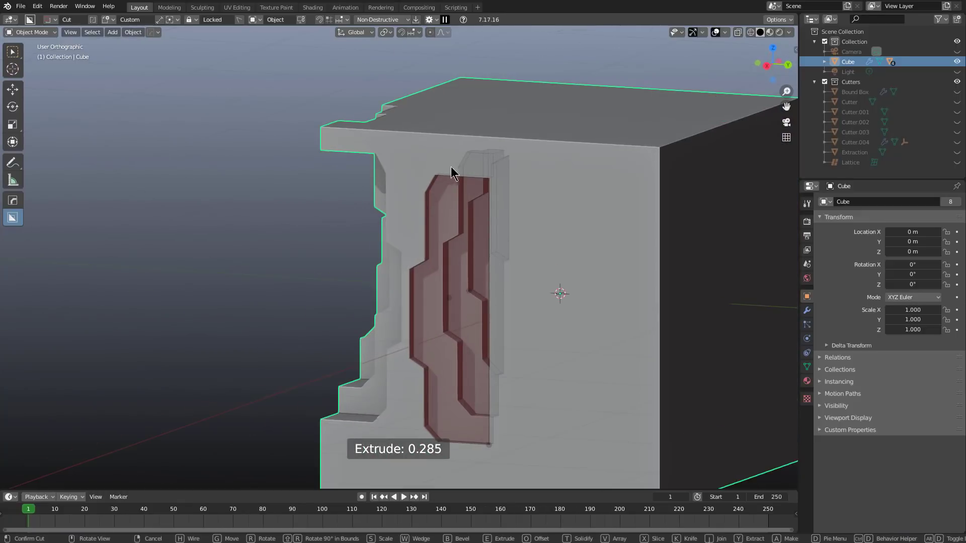
click(453, 198)
Step: Turn to an uncut side of the cube, enable BoxCutter snapping and open the snap options
middle_drag(453, 198, 514, 215)
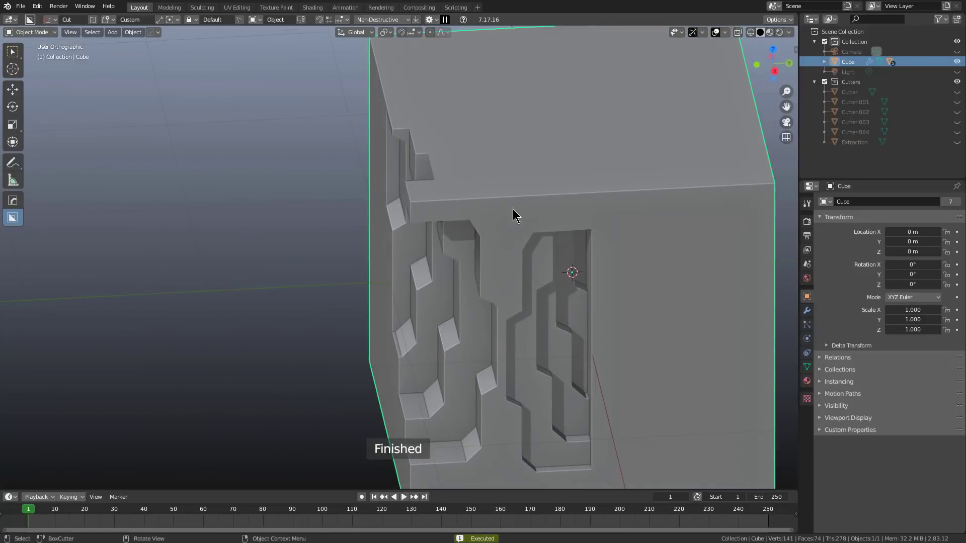
middle_drag(559, 336, 421, 164)
scroll(477, 225, down, 3)
scroll(425, 239, up, 3)
middle_drag(437, 236, 489, 238)
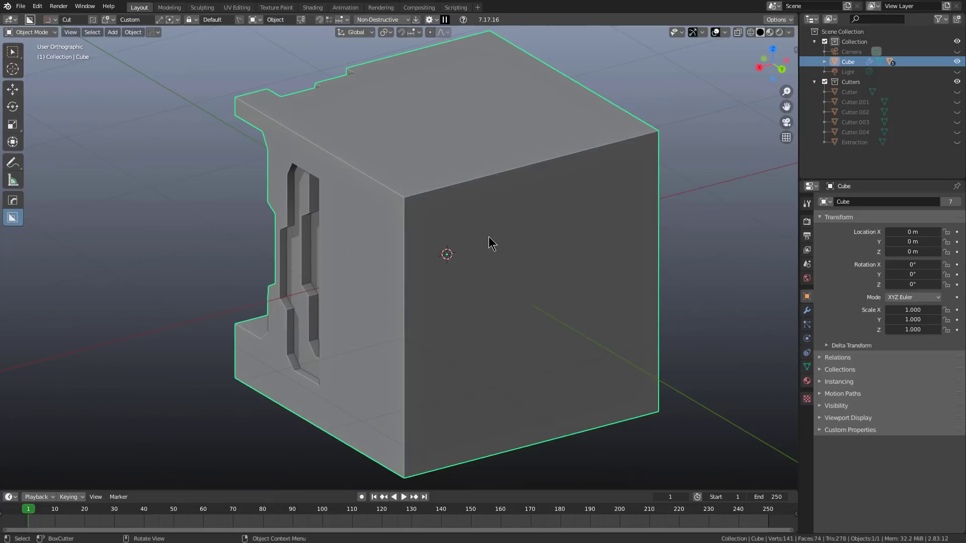
click(319, 19)
click(342, 20)
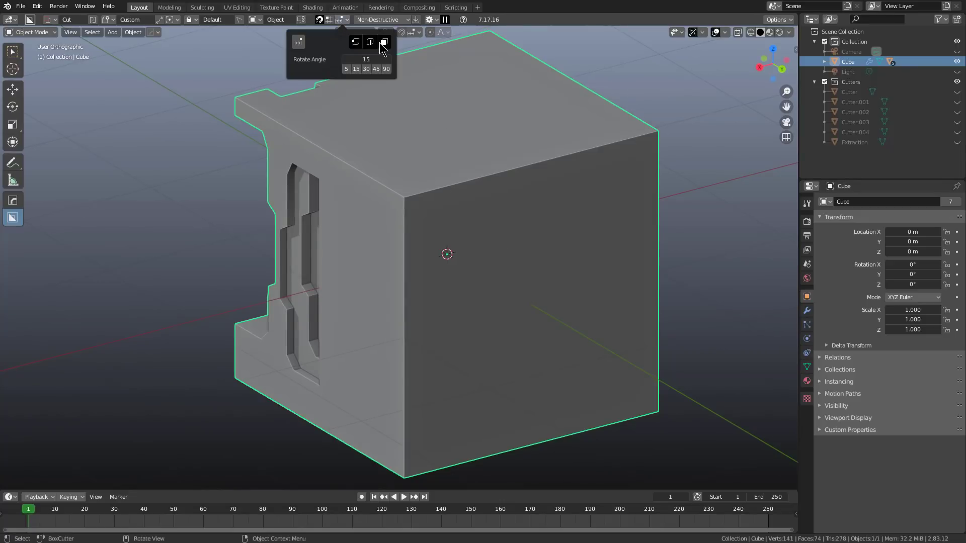
scroll(503, 304, down, 2)
Step: Try repeating the custom cut snapped to the midpoint of the uncut face's upper edge, and undo it
key(ctrl)
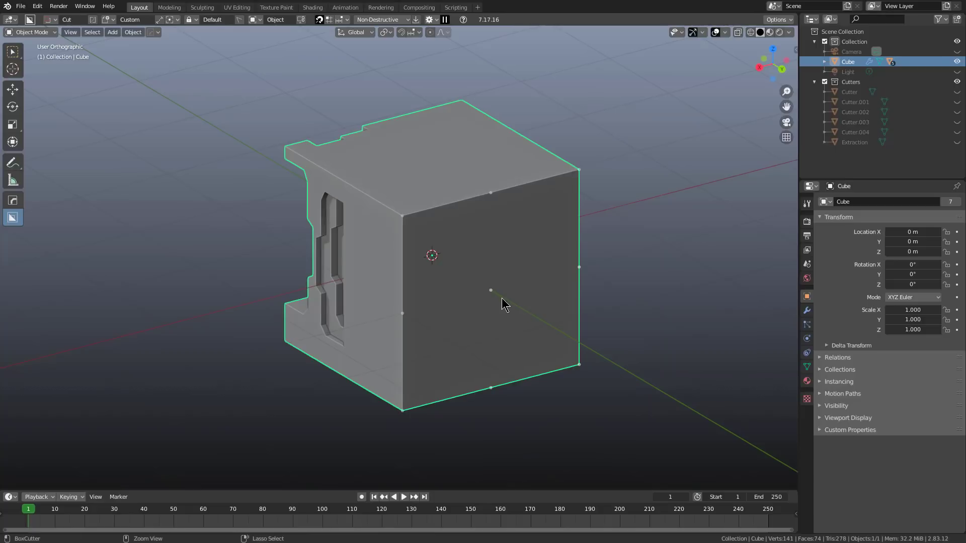
ctrl+double_click(493, 194)
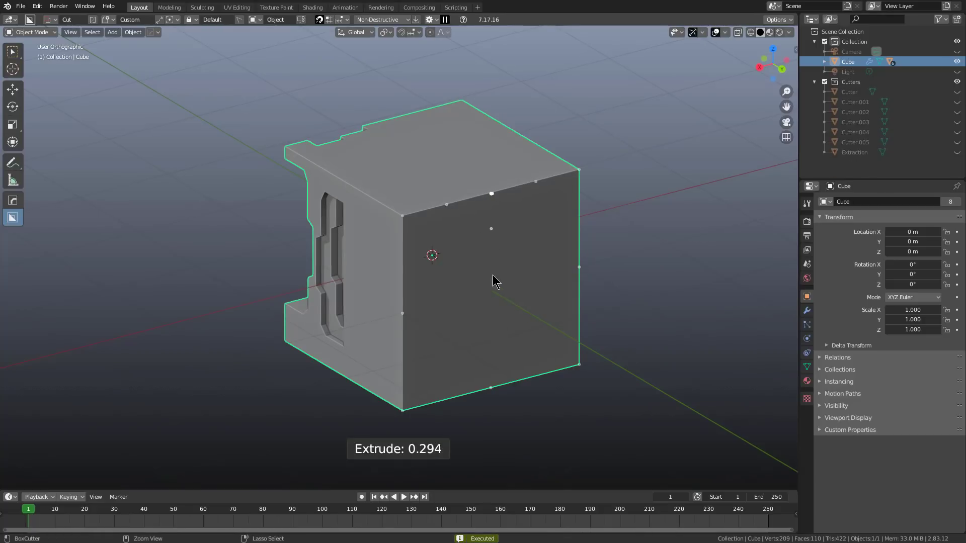
key(ctrl+z)
Step: Cut the extracted shape small into the uncut face near its upper corner, about 0.183 deep
scroll(428, 226, up, 1)
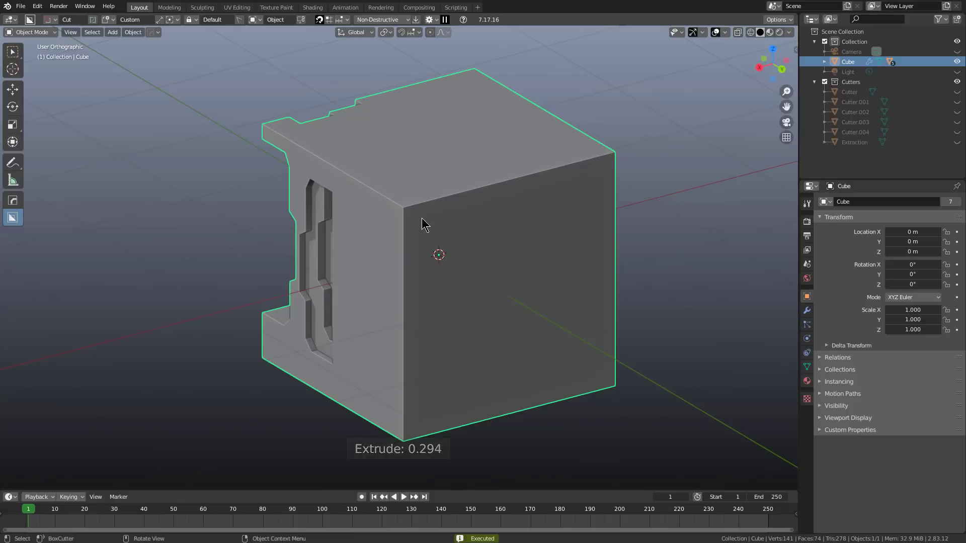
mouse_move(428, 233)
mouse_down()
mouse_move(463, 269)
mouse_move(463, 291)
mouse_up()
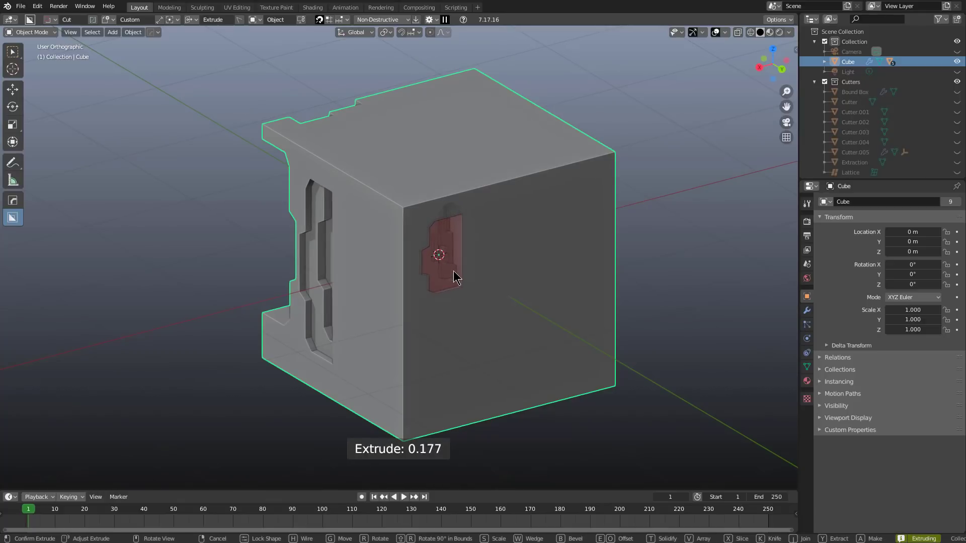
click(459, 288)
Step: Repeat the small custom cut at the snap point in the upper part of the same face
key(ctrl)
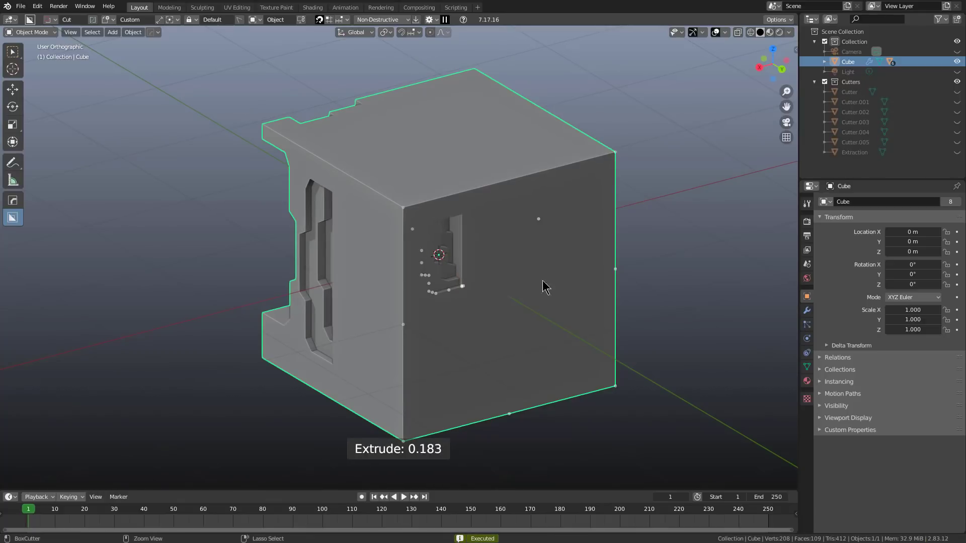
ctrl+click(539, 219)
ctrl+click(539, 219)
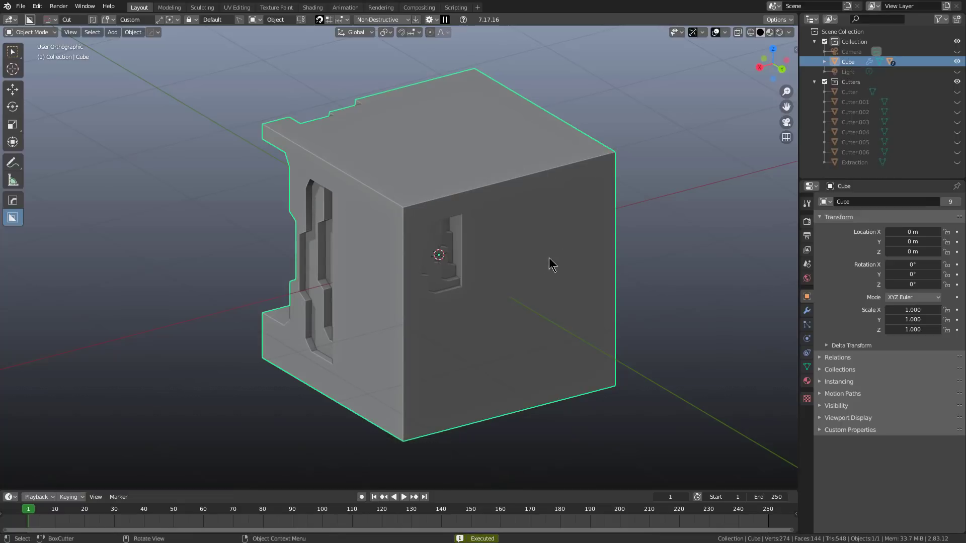
key(ctrl)
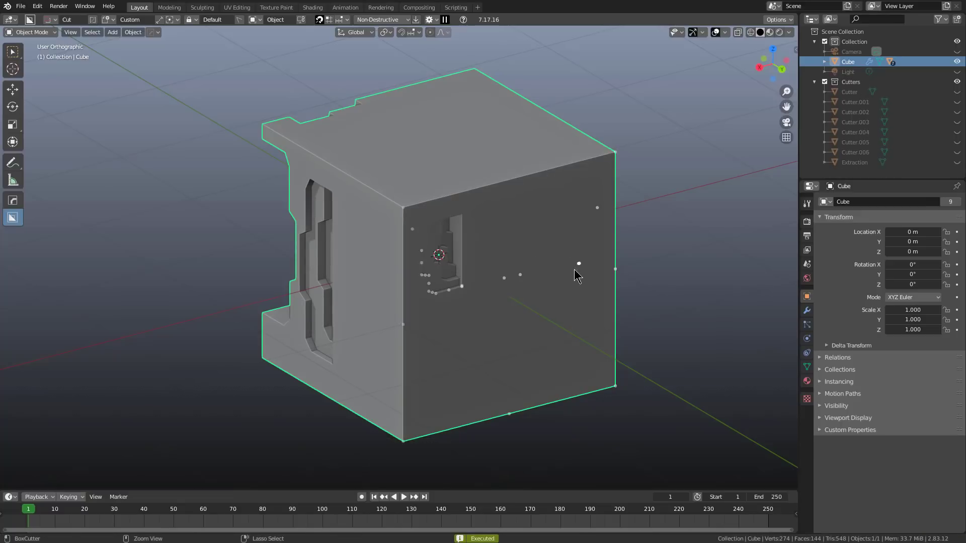
Step: Undo the last repeated cut and cut the custom shape about 0.114 deep near the middle of the same face
key(ctrl+z)
mouse_move(510, 247)
mouse_down()
mouse_move(532, 271)
mouse_move(533, 292)
mouse_up()
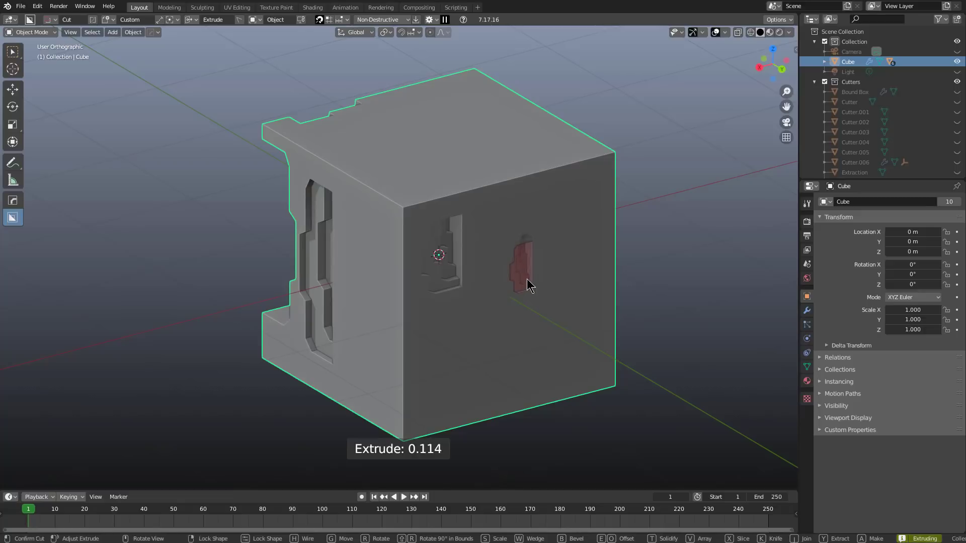
click(528, 285)
Step: Repeat the custom cut near the face's lower outer corner and once more in the lower middle of the face
key(ctrl)
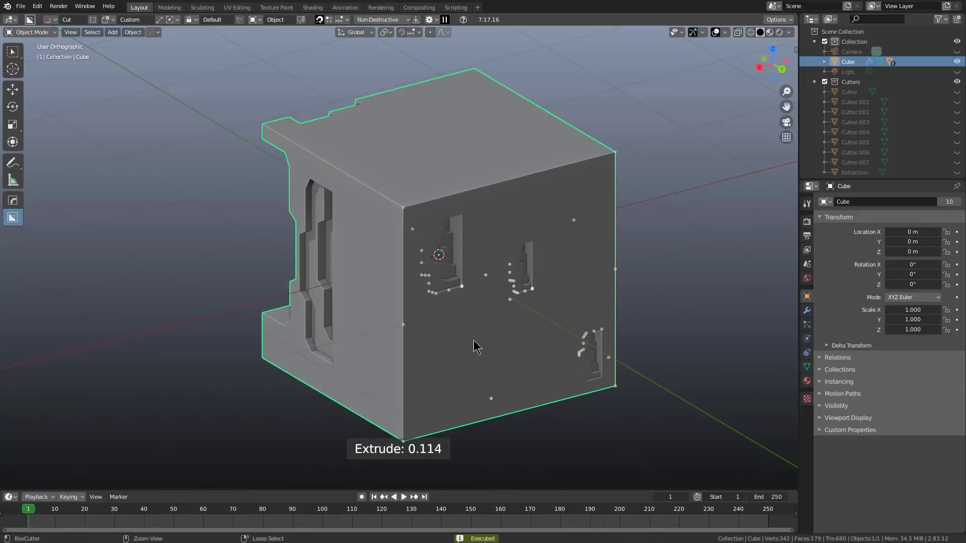
ctrl+click(473, 341)
middle_drag(523, 341, 509, 332)
scroll(509, 328, up, 2)
key(ctrl)
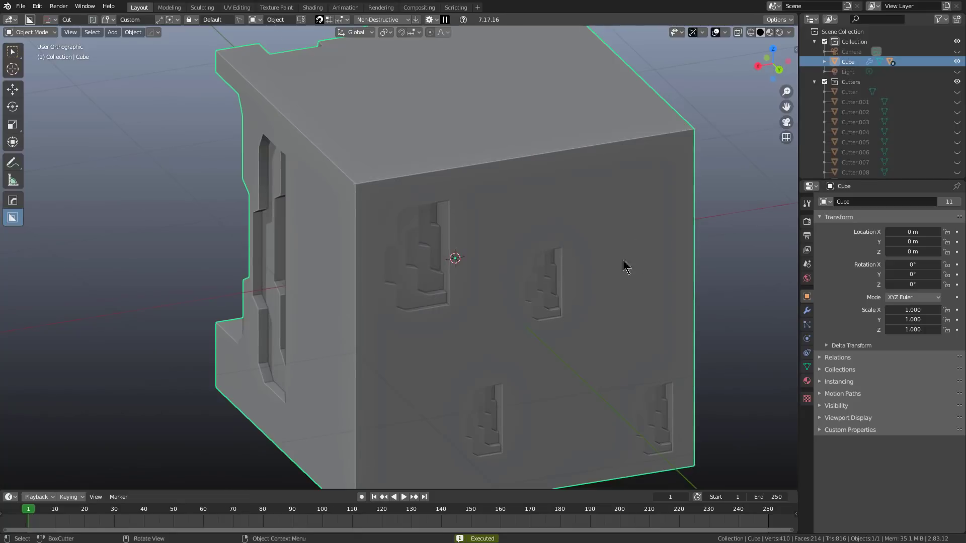
Step: Repeat the custom cut four times on the adjacent blank side face of the cube, two above and two below
middle_drag(622, 259, 409, 283)
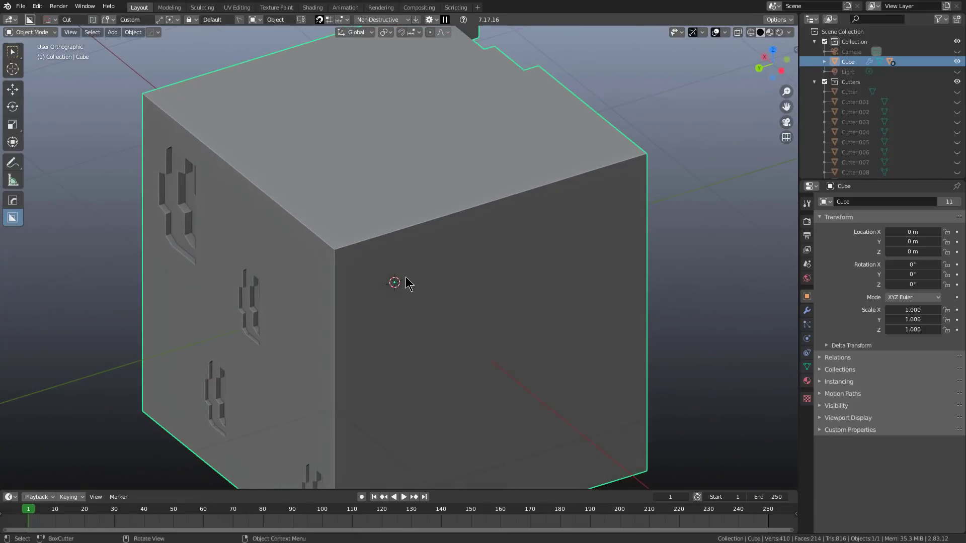
ctrl+click(408, 297)
middle_drag(493, 317, 477, 304)
ctrl+click(510, 258)
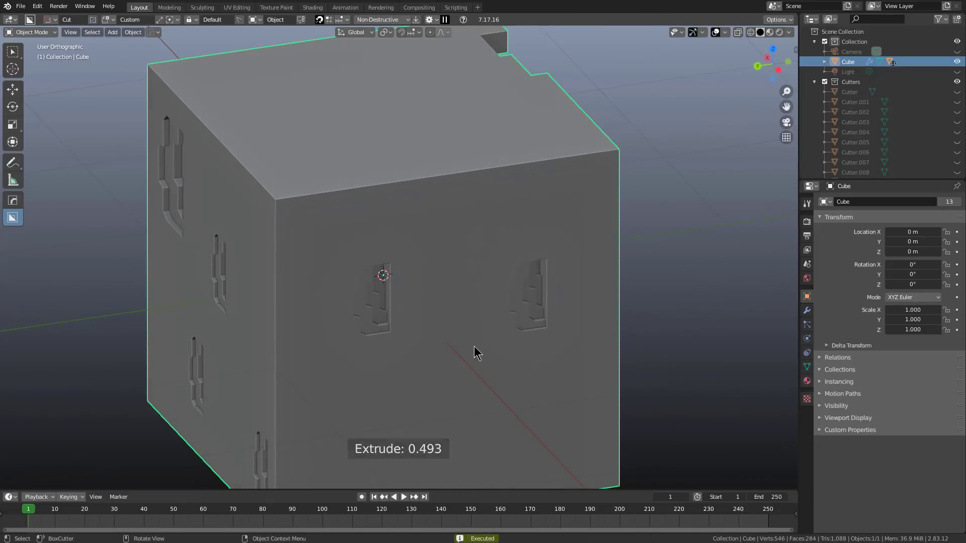
middle_drag(474, 347, 508, 281)
ctrl+click(459, 301)
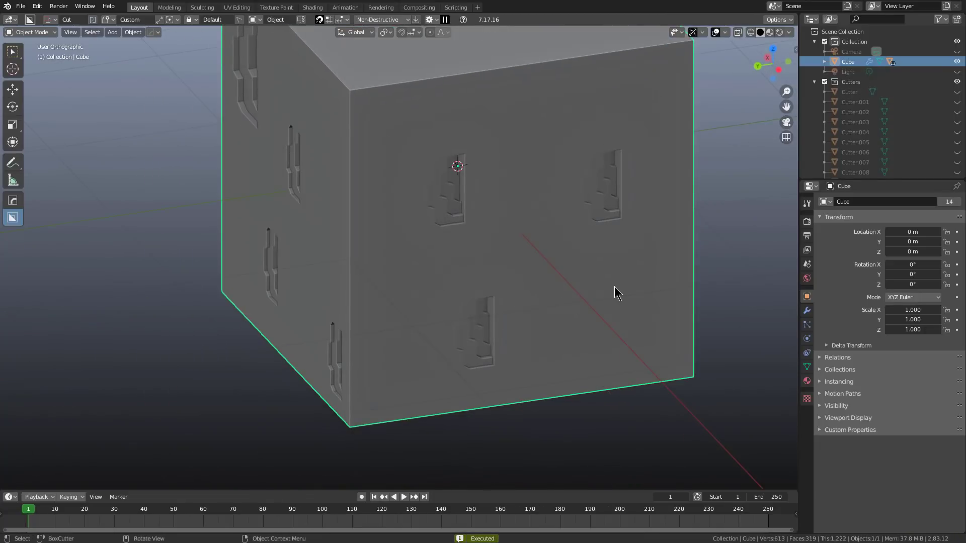
click(606, 269)
Step: Repeat the custom cut at four spots spread across the cube's top face
middle_drag(606, 272, 344, 169)
ctrl+click(343, 161)
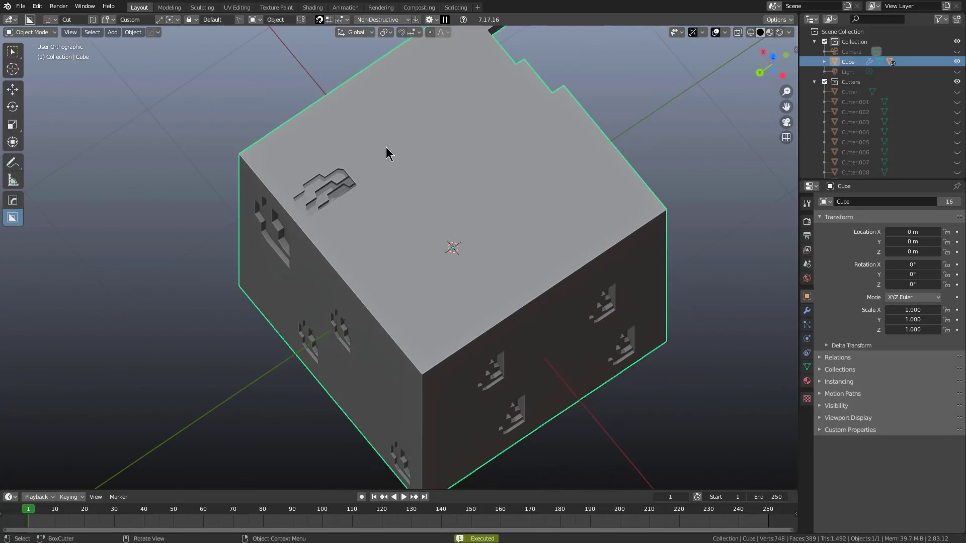
ctrl+click(421, 125)
ctrl+click(515, 186)
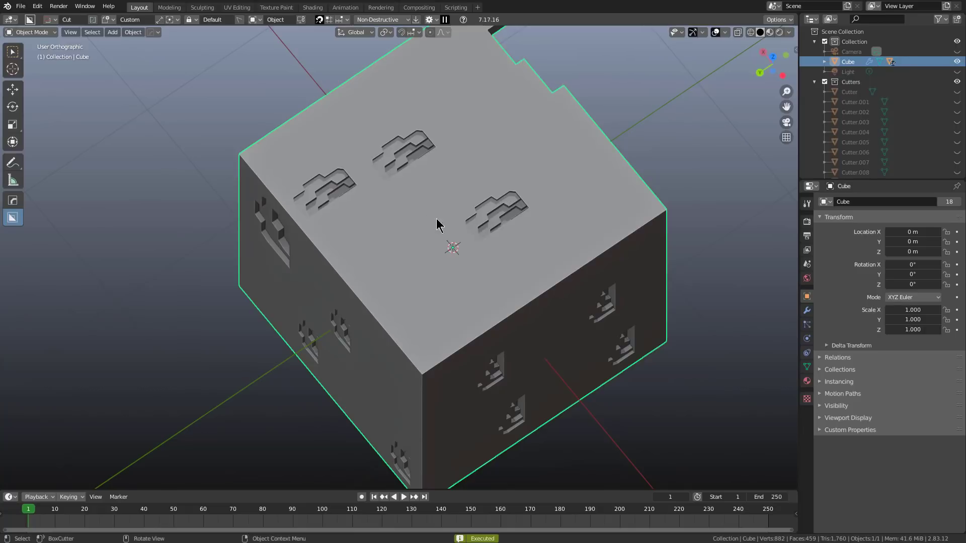
ctrl+click(410, 246)
middle_drag(410, 245, 388, 252)
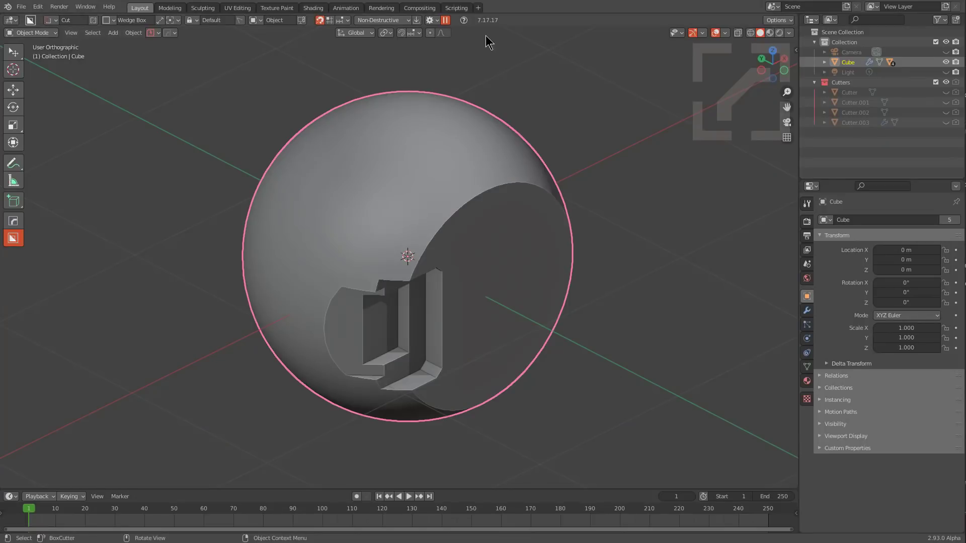
Step: On the sphere, cut a small wedge box about 0.049 deep into the flat face, just above the large recess
middle_drag(646, 395, 442, 289)
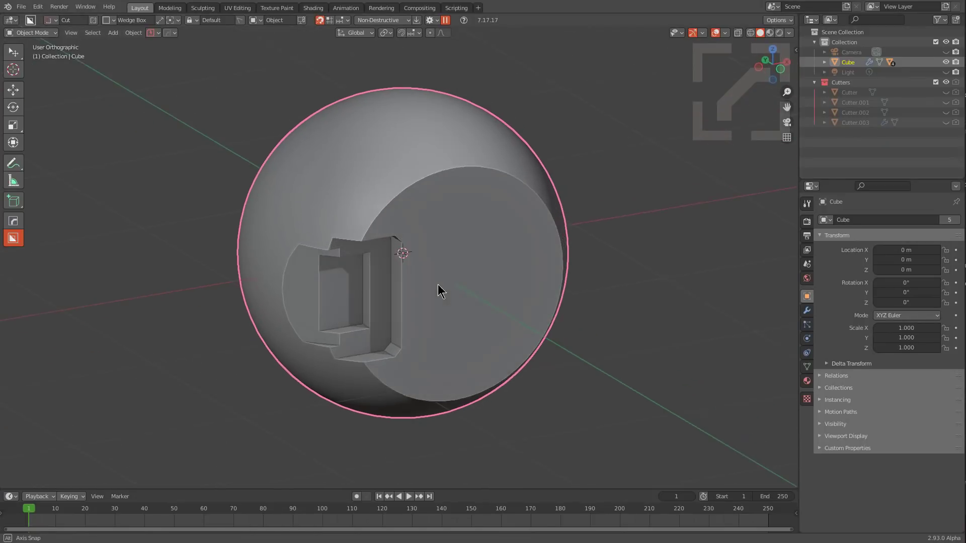
scroll(474, 219, up, 2)
key(d)
click(416, 253)
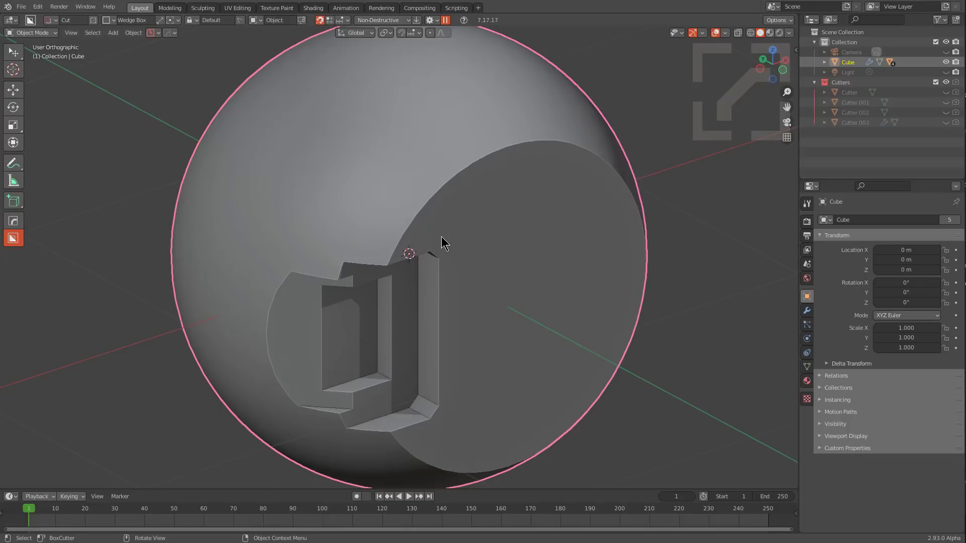
middle_drag(441, 235, 426, 206)
scroll(426, 207, up, 1)
mouse_move(425, 204)
mouse_down()
mouse_move(438, 233)
mouse_move(422, 212)
mouse_up()
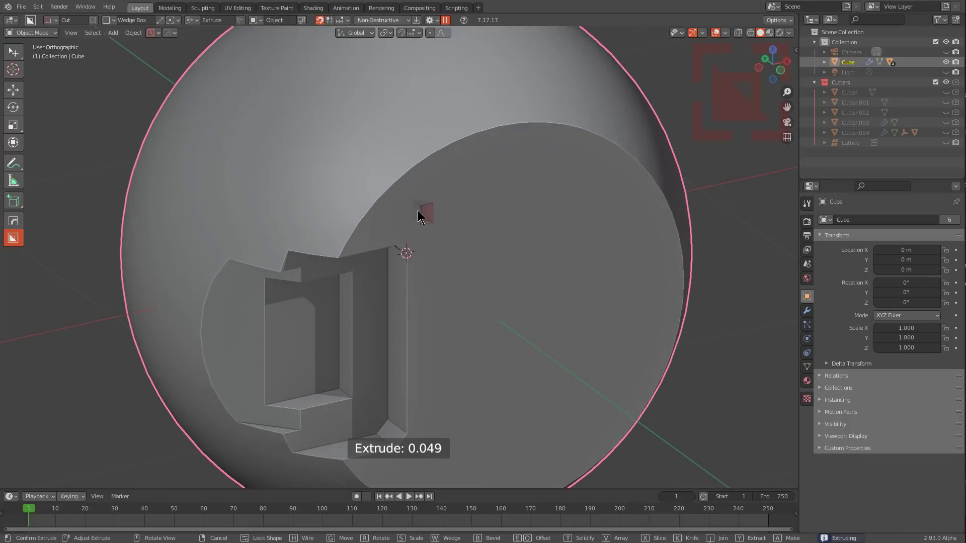
click(416, 218)
Step: Repeat the small box cut at five more spots across the sphere's flat face
scroll(475, 237, down, 2)
middle_drag(430, 226, 419, 224)
scroll(421, 221, up, 1)
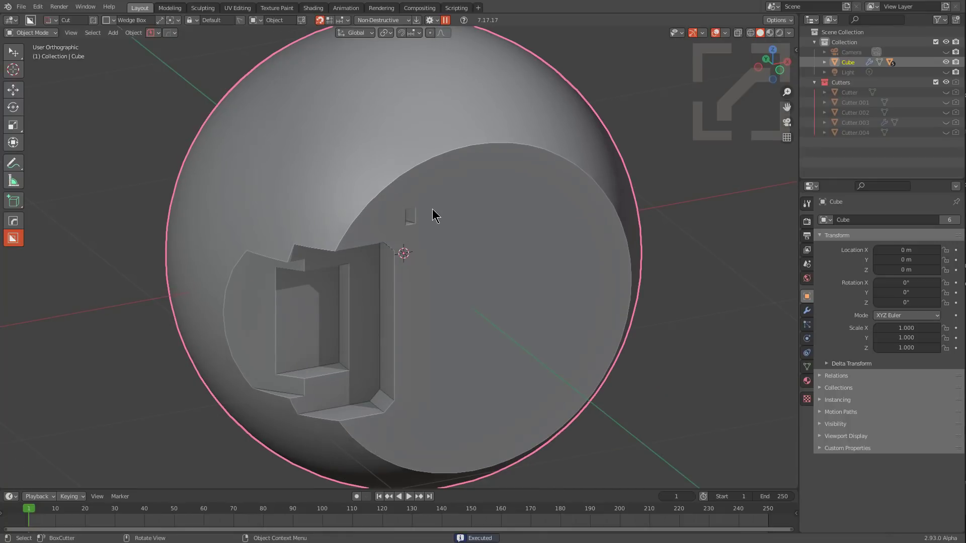
ctrl+click(459, 196)
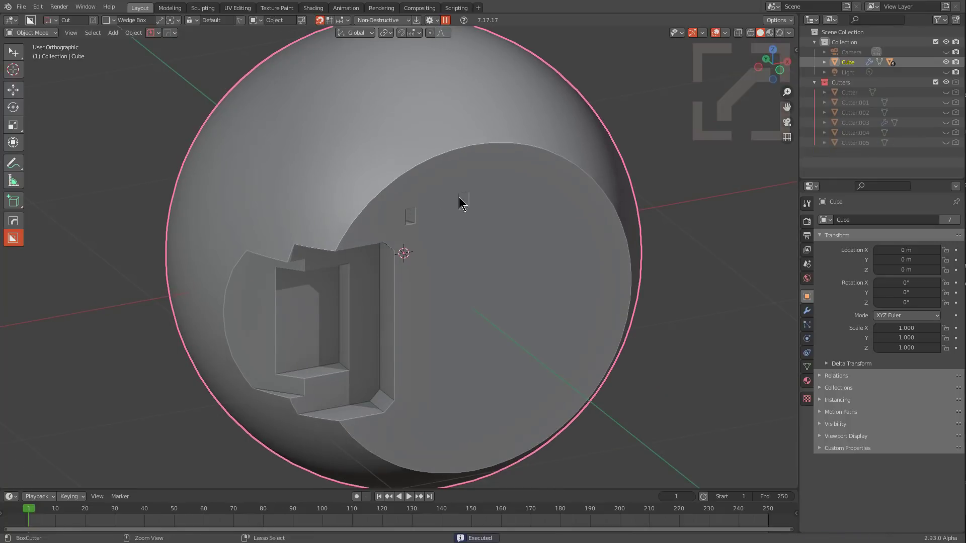
ctrl+click(442, 256)
scroll(445, 285, up, 1)
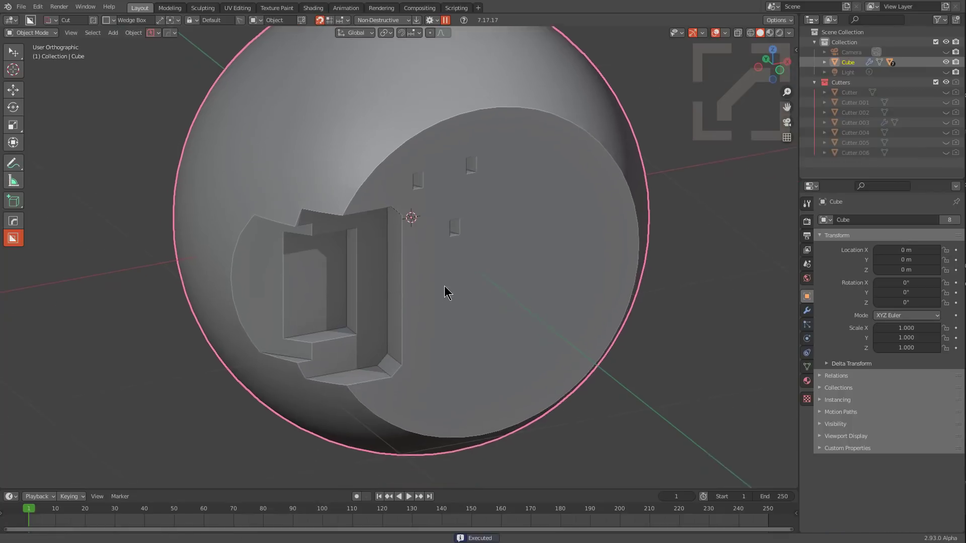
ctrl+click(437, 277)
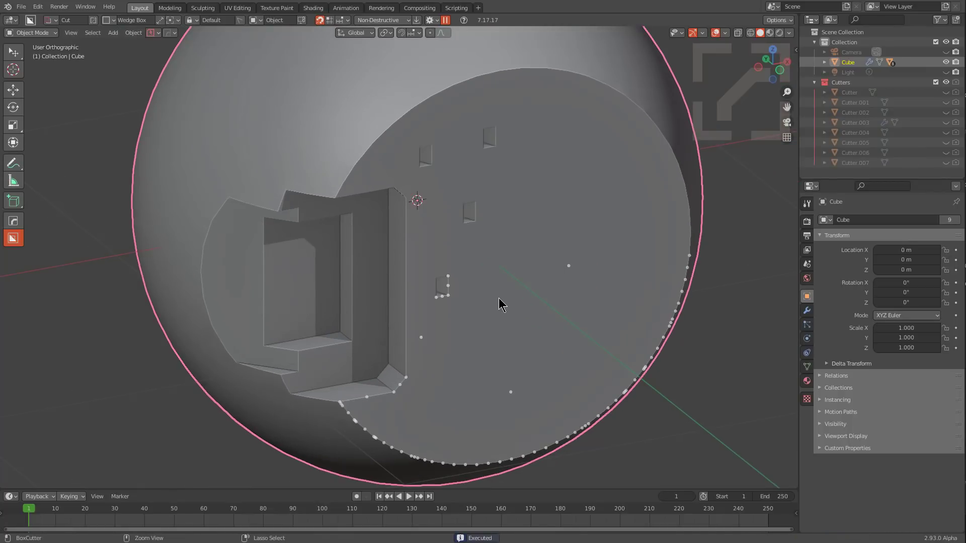
ctrl+click(500, 304)
ctrl+click(459, 359)
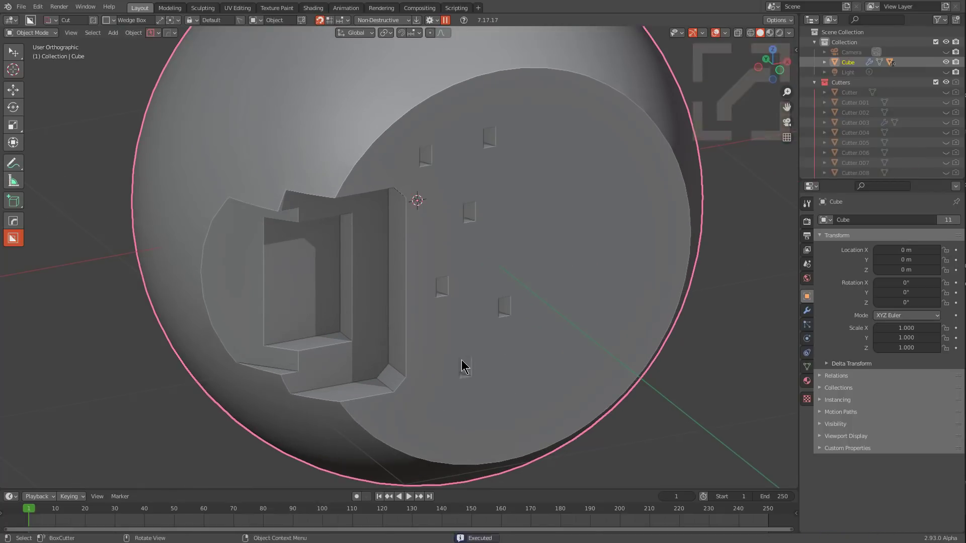
scroll(466, 316, down, 1)
middle_drag(466, 316, 317, 161)
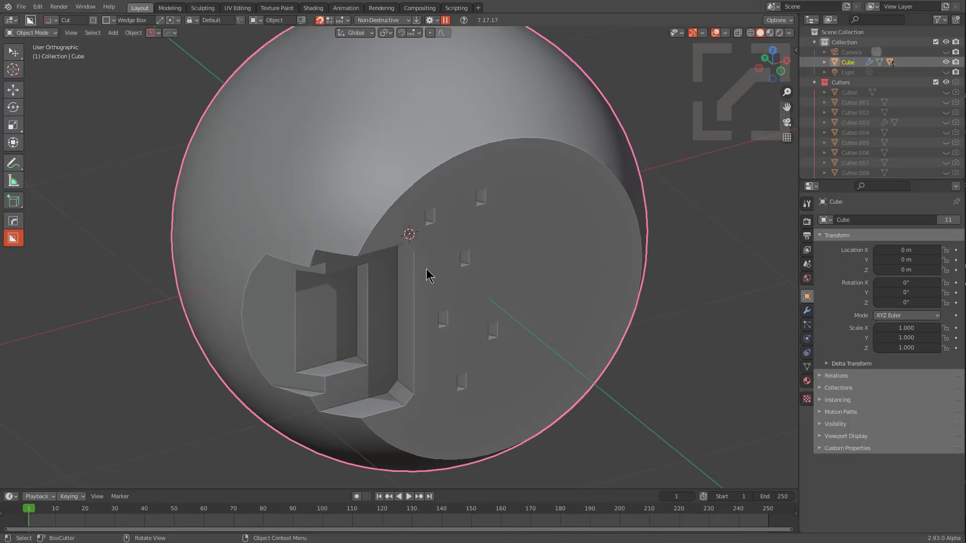
Step: Draw a tall narrow box along the recess's vertical edge, extrude it about 0.070, lock the shape and confirm the cut
drag(427, 273, 401, 373)
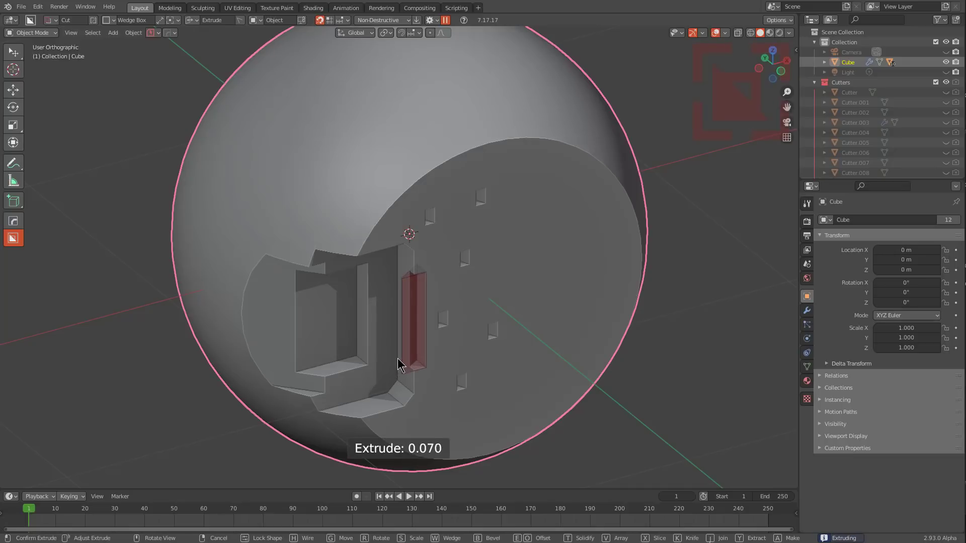
key(Tab)
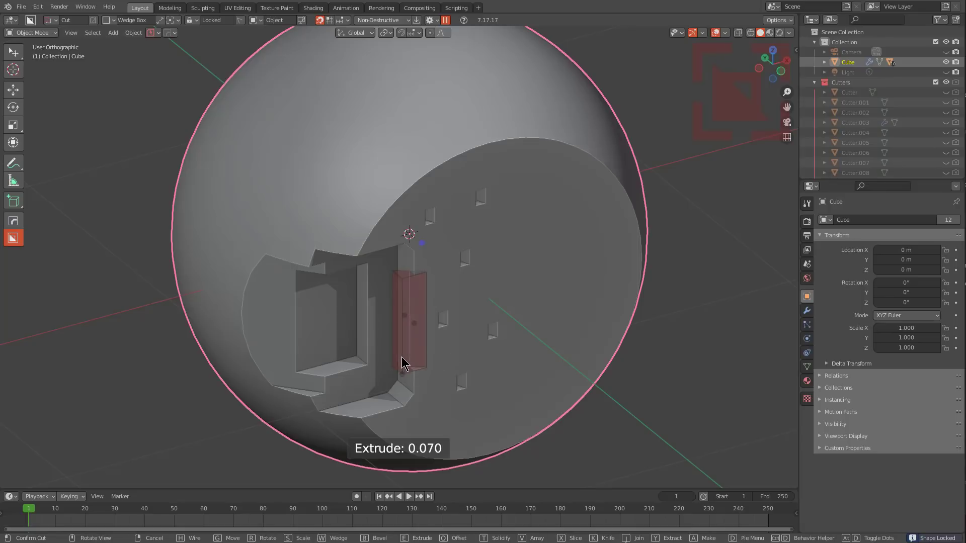
click(450, 352)
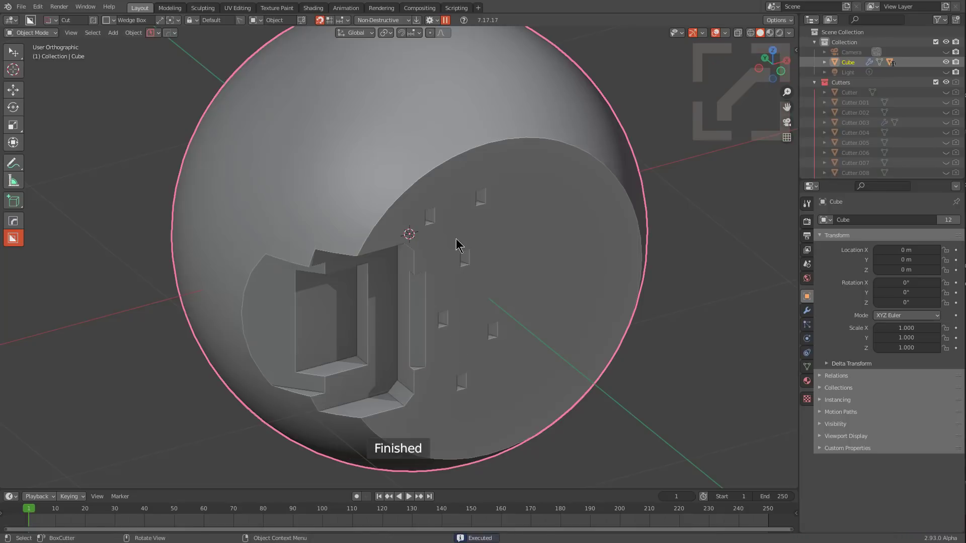
Step: Enable locking of the shape on release and draw a large upright box across the recess in the sphere
click(244, 20)
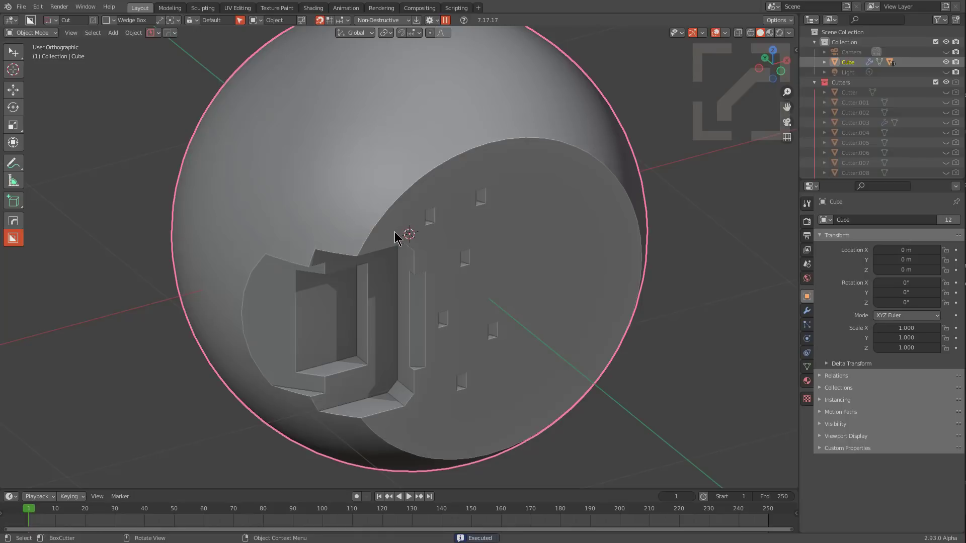
mouse_move(396, 238)
mouse_down()
mouse_move(276, 463)
mouse_move(223, 433)
mouse_up()
mouse_move(211, 187)
middle_down()
mouse_move(293, 209)
mouse_move(347, 177)
mouse_move(253, 217)
mouse_move(315, 199)
middle_up()
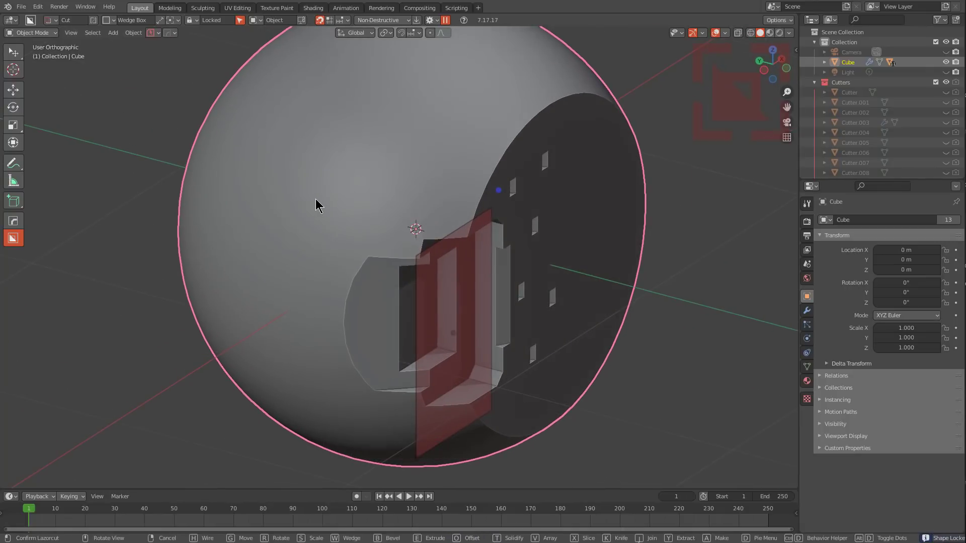
Step: Extrude the locked box outward over the recess, lock the extruded shape and confirm the cut
key(e)
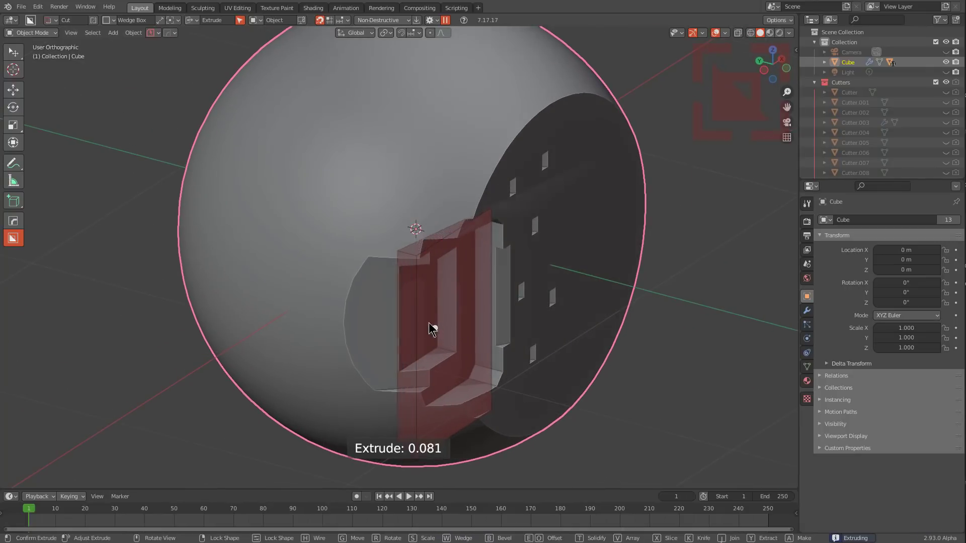
key(Tab)
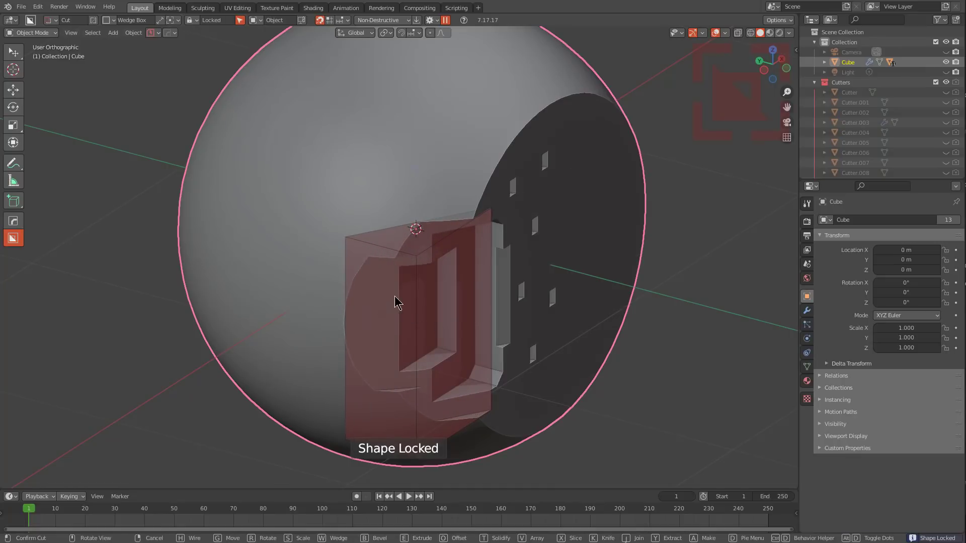
click(496, 277)
middle_drag(496, 277, 438, 258)
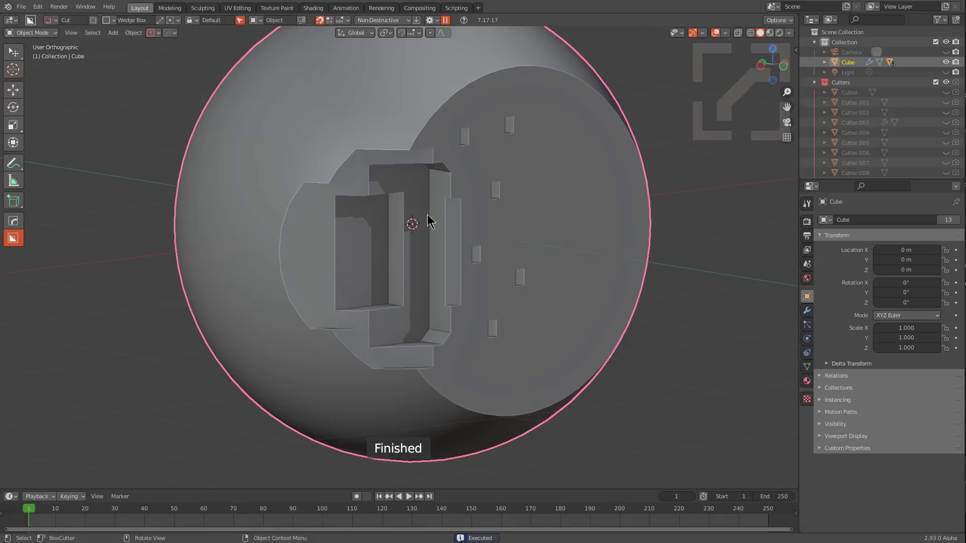
middle_drag(427, 215, 430, 229)
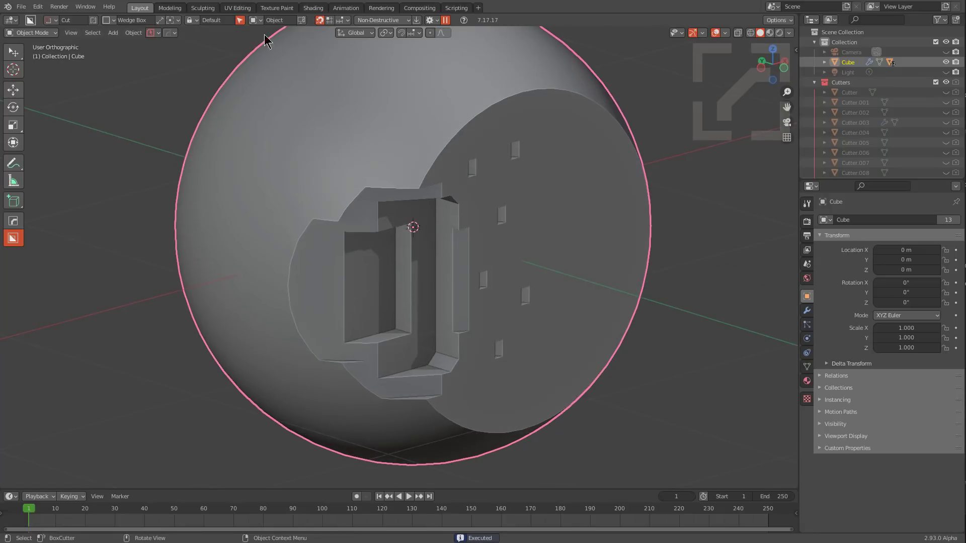
Step: Turn off locking on release and enable Repeat Lock in the shape lock options
click(240, 20)
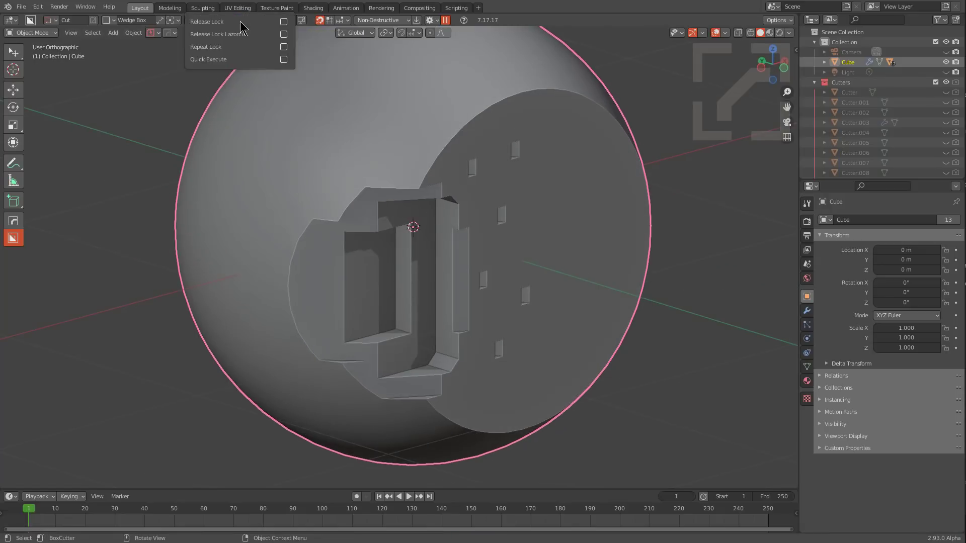
drag(241, 23, 243, 46)
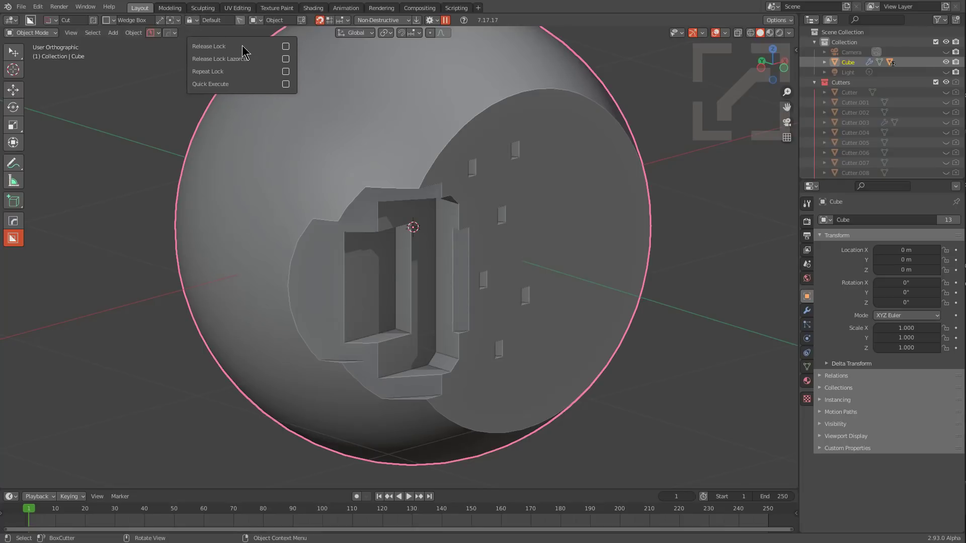
click(285, 72)
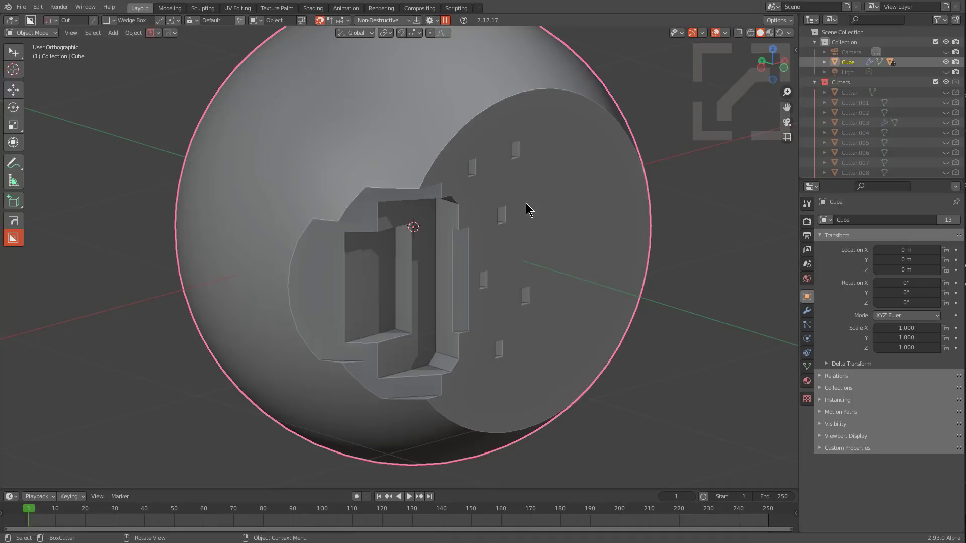
Step: Cut a thin vertical slot about 0.023 deep into the sphere's flat face, just below the small cut beside the recess
middle_drag(526, 204, 507, 215)
scroll(463, 224, up, 1)
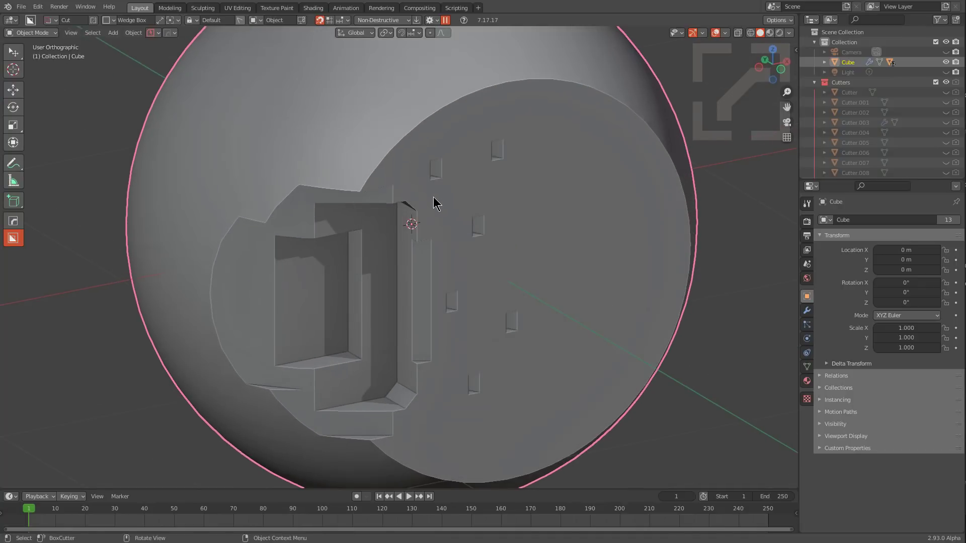
drag(433, 197, 437, 222)
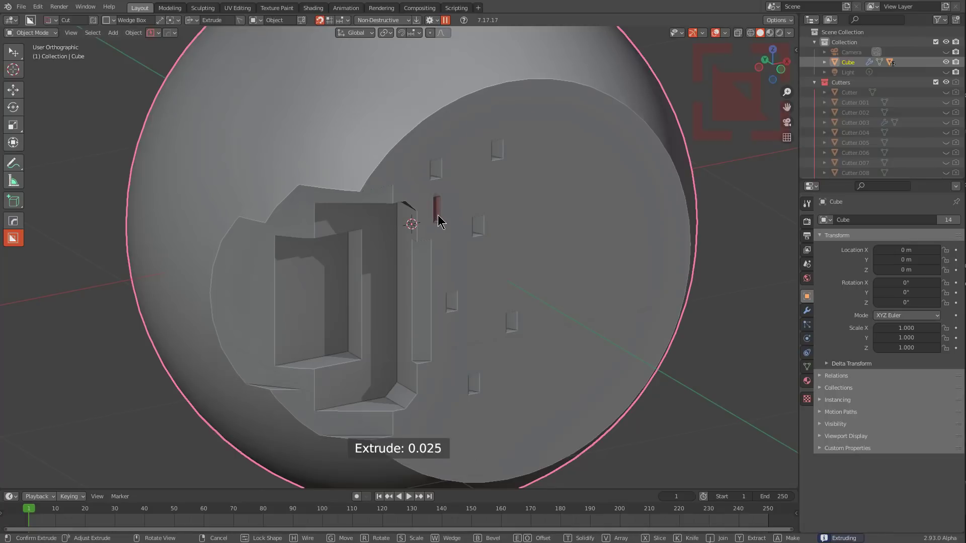
click(438, 222)
mouse_move(433, 209)
middle_down()
mouse_move(464, 220)
mouse_move(432, 191)
middle_up()
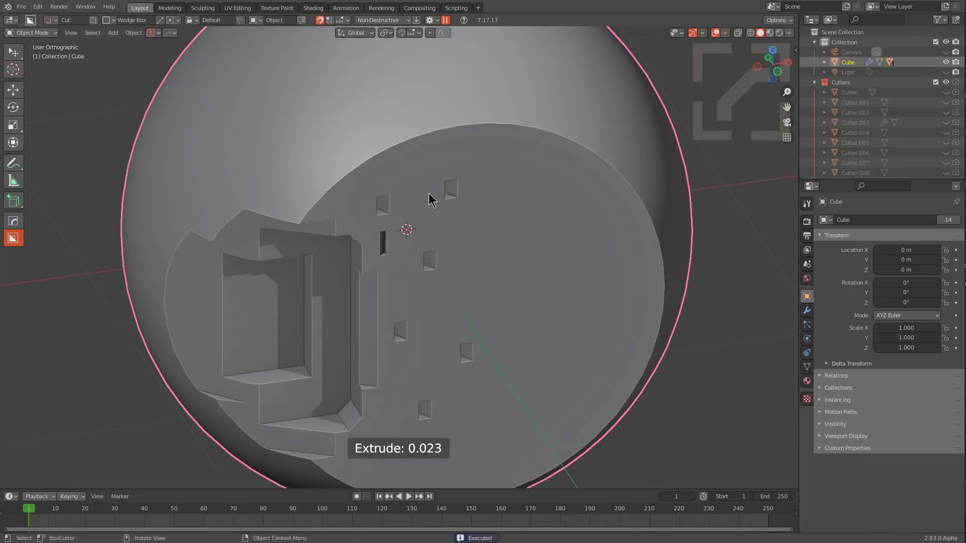
Step: Repeat the last slot cut on the sphere's flat face, lock it, and move it just above the uppermost square cut
ctrl+click(418, 168)
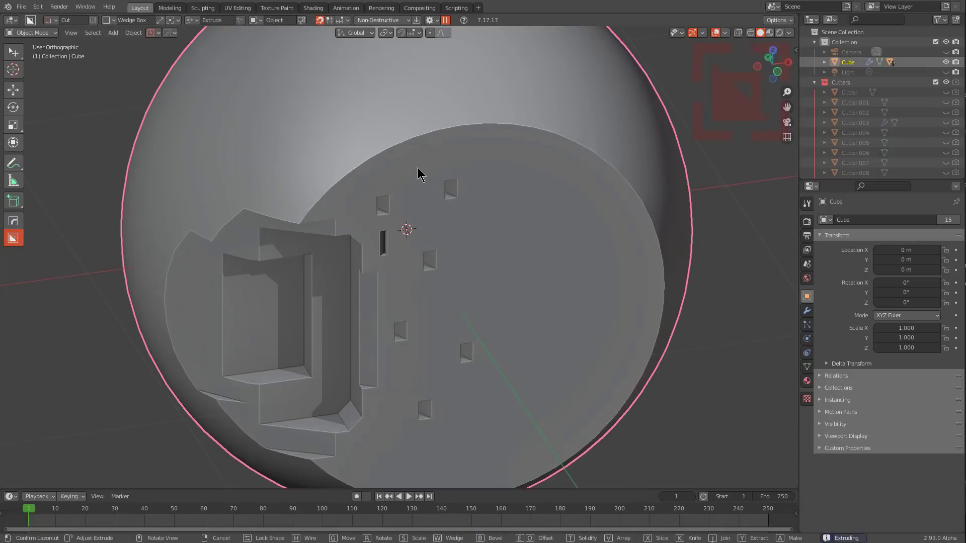
key(Tab)
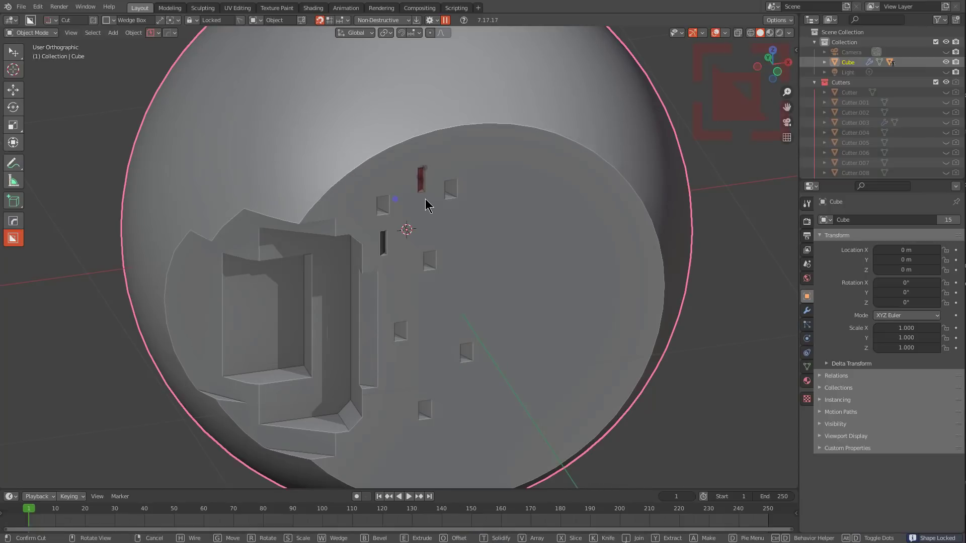
key(g)
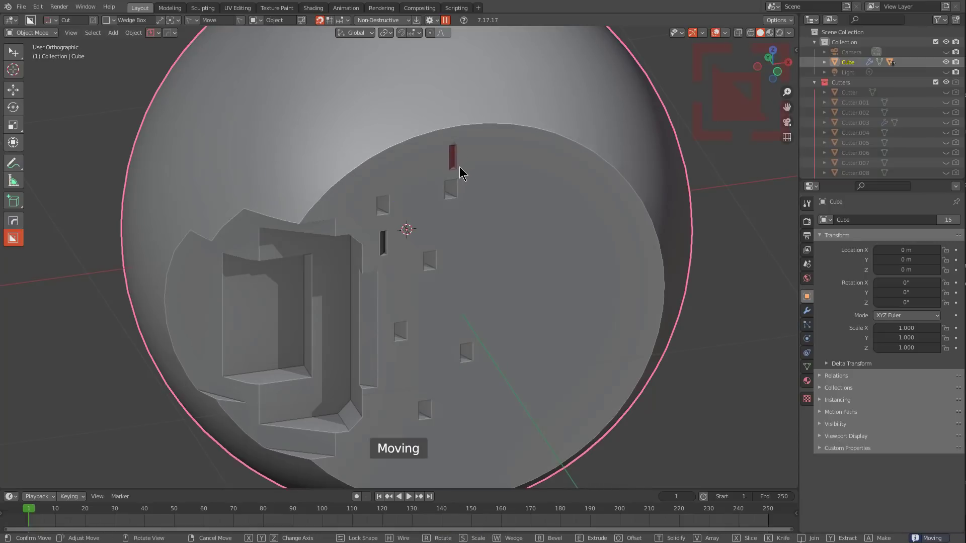
click(460, 167)
click(459, 168)
Step: Place another repeated slot on the flat face, lock it, and move it directly below the square cut nearest the centre
ctrl+click(463, 261)
key(Tab)
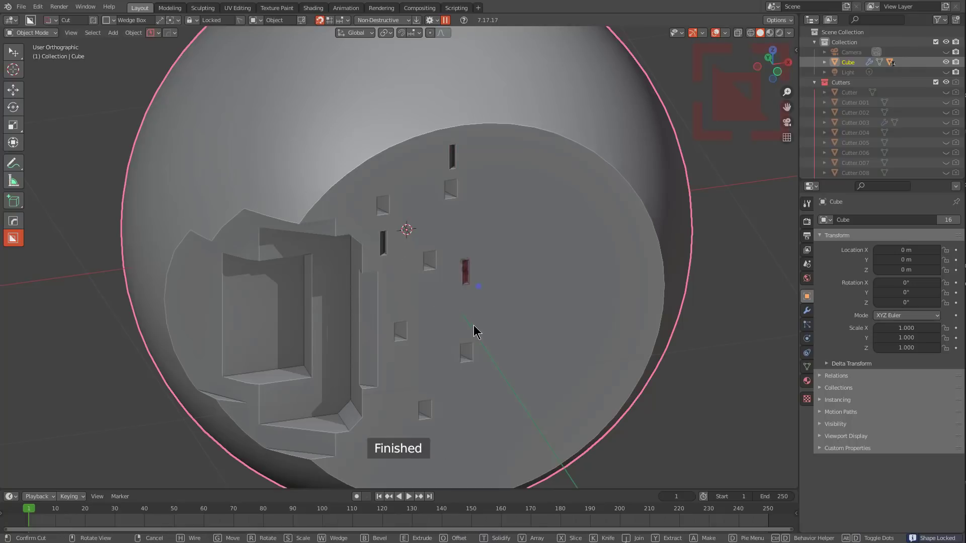
key(g)
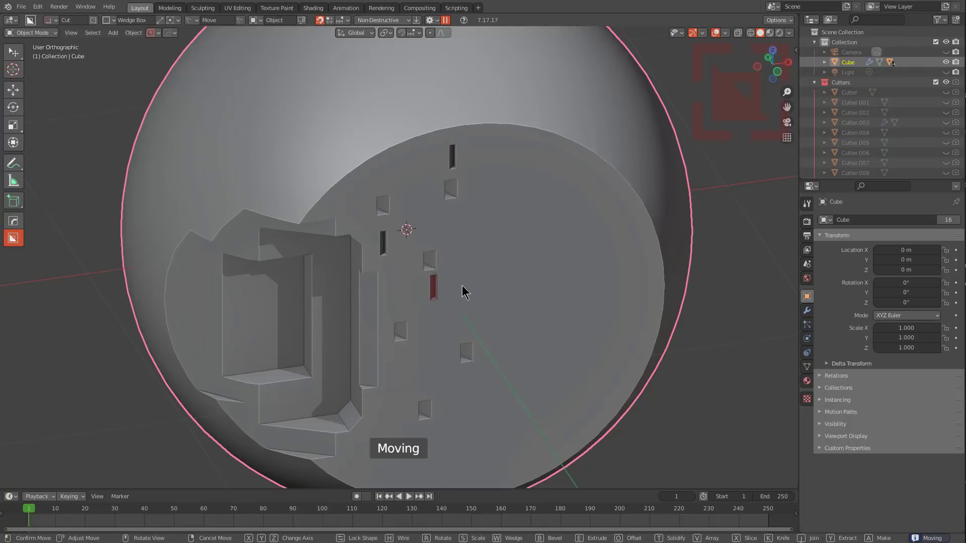
click(461, 285)
click(419, 308)
shift+middle_drag(436, 331, 454, 264)
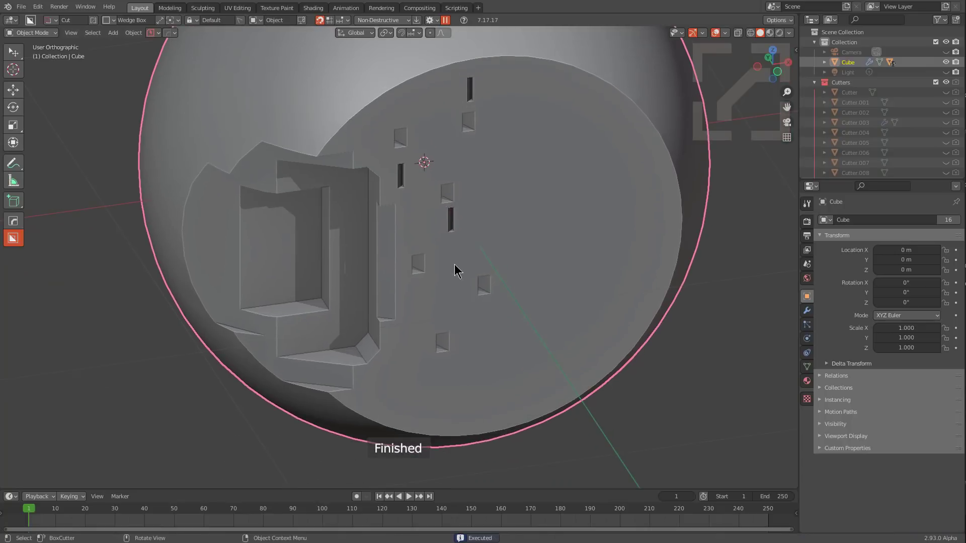
Step: Repeat the slot cut and move it directly below the square cut beside the recess, at mid-height on the face
ctrl+click(460, 284)
key(g)
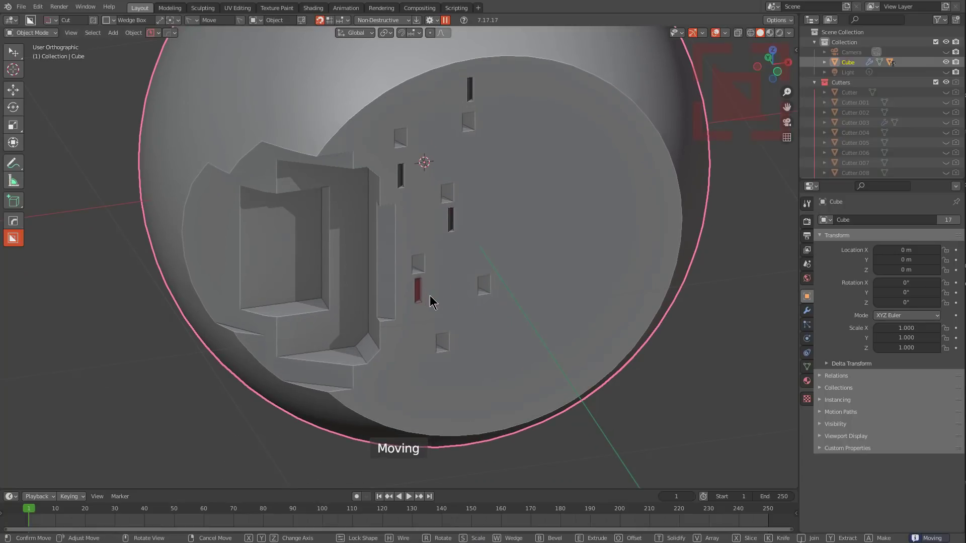
click(433, 294)
click(483, 323)
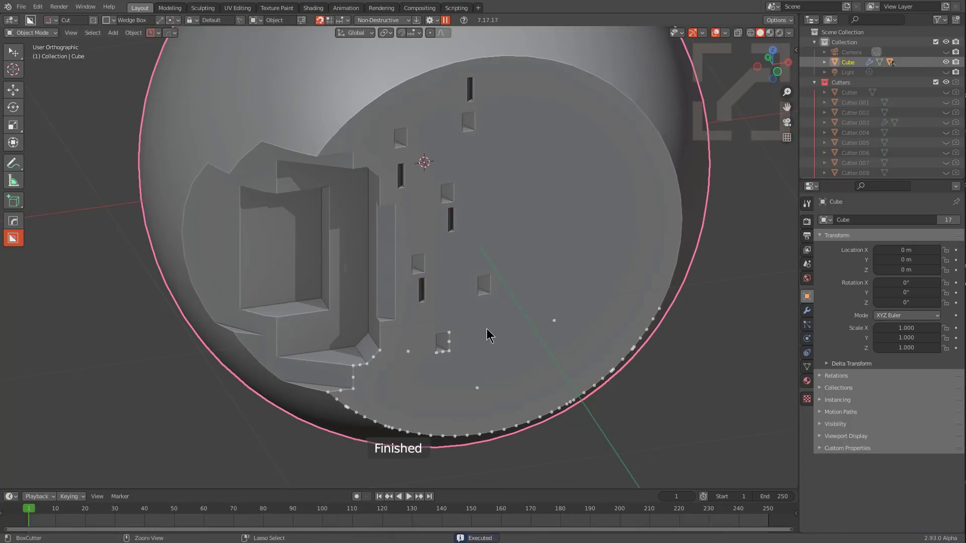
Step: Repeat the slot cut twice more, placing one slot under the rightmost square cut and one under the lowest square cut
ctrl+drag(486, 329, 496, 348)
key(g)
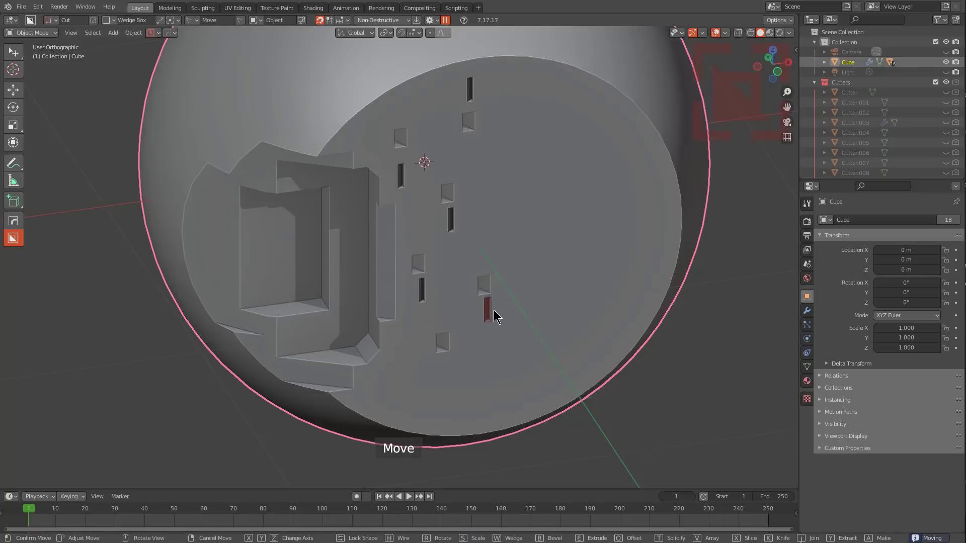
click(493, 310)
ctrl+drag(446, 380, 451, 378)
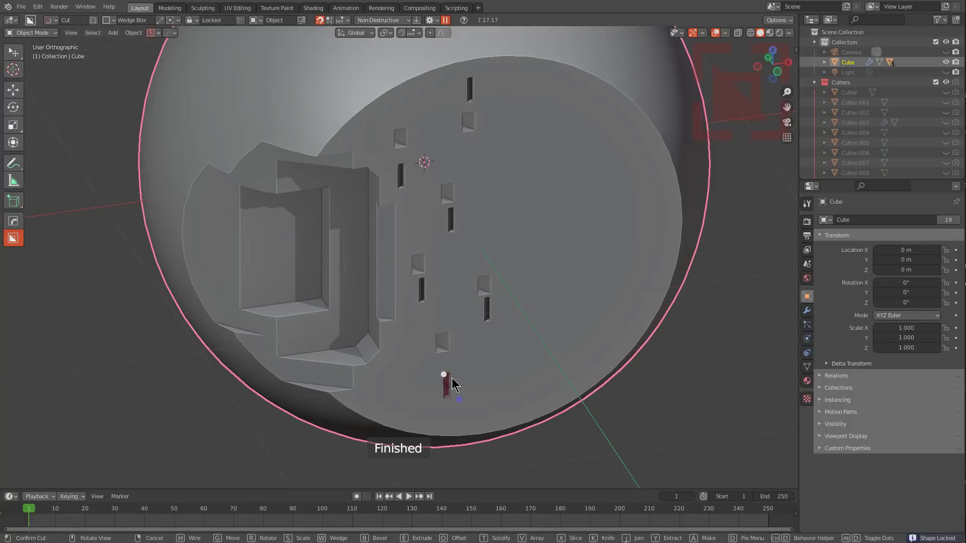
key(g)
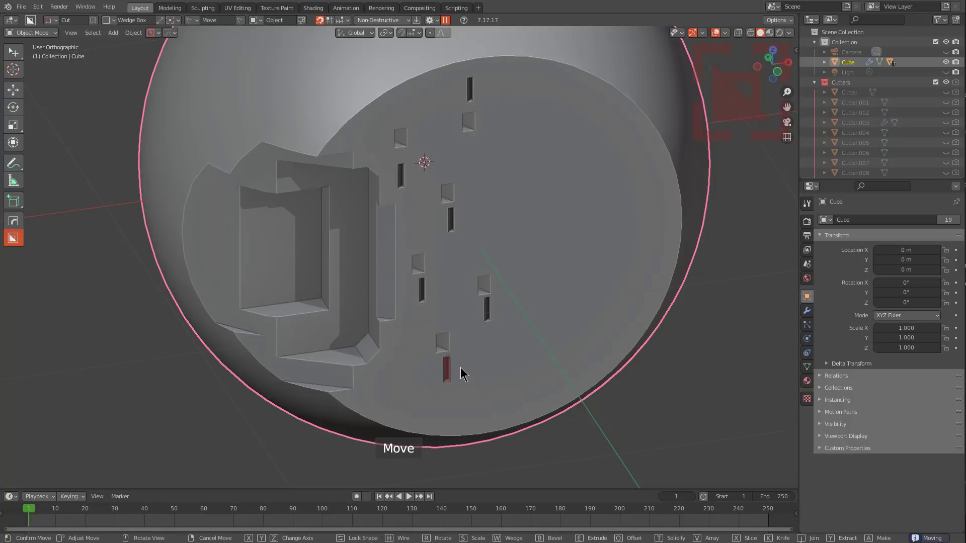
click(461, 373)
Step: Mirror the carved sphere across the X axis with a Mirror modifier, keeping the side with the large recess
middle_drag(537, 280, 511, 275)
key(alt+x)
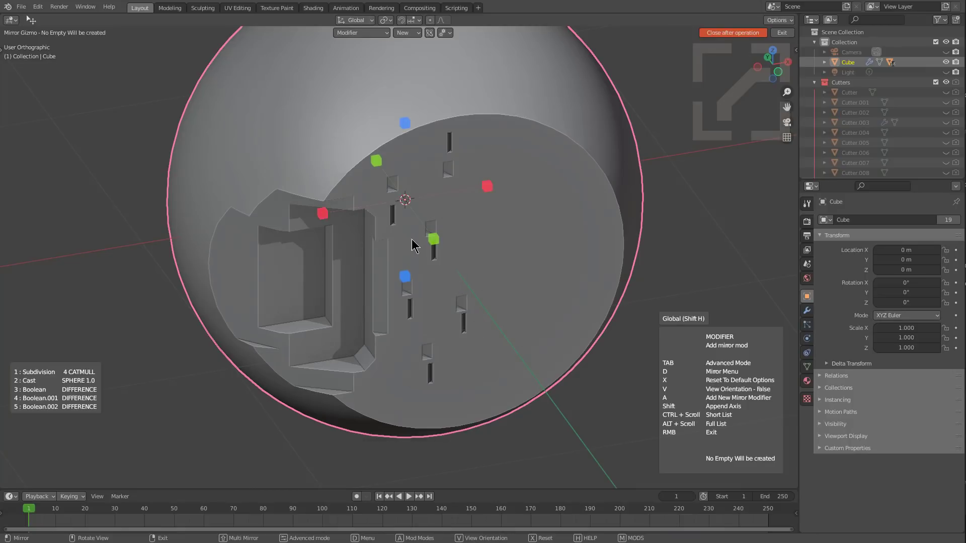
click(323, 213)
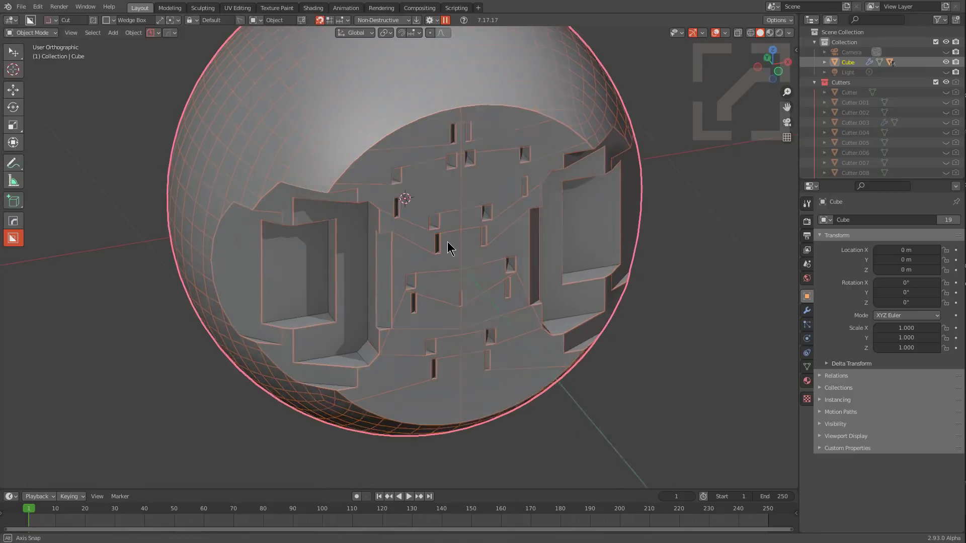
scroll(466, 324, up, 3)
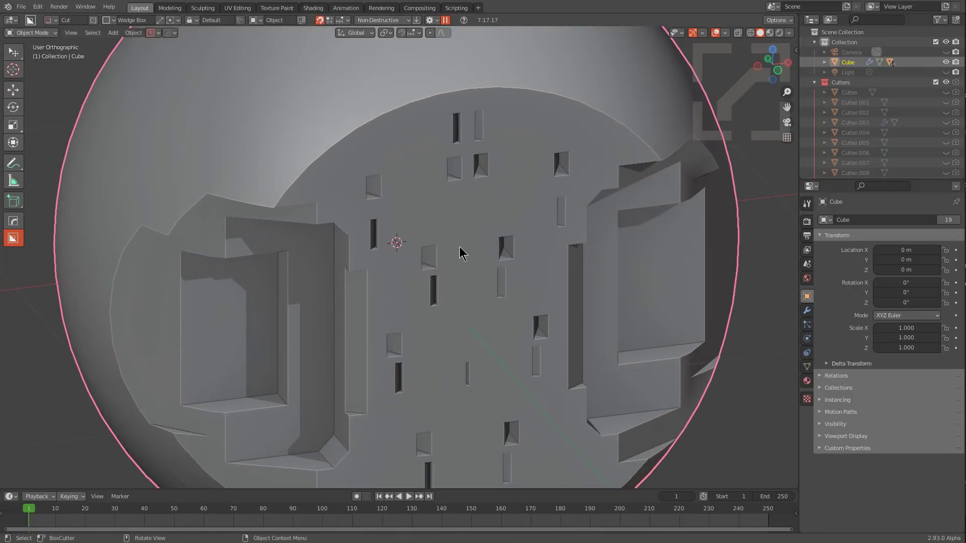
drag(469, 243, 475, 268)
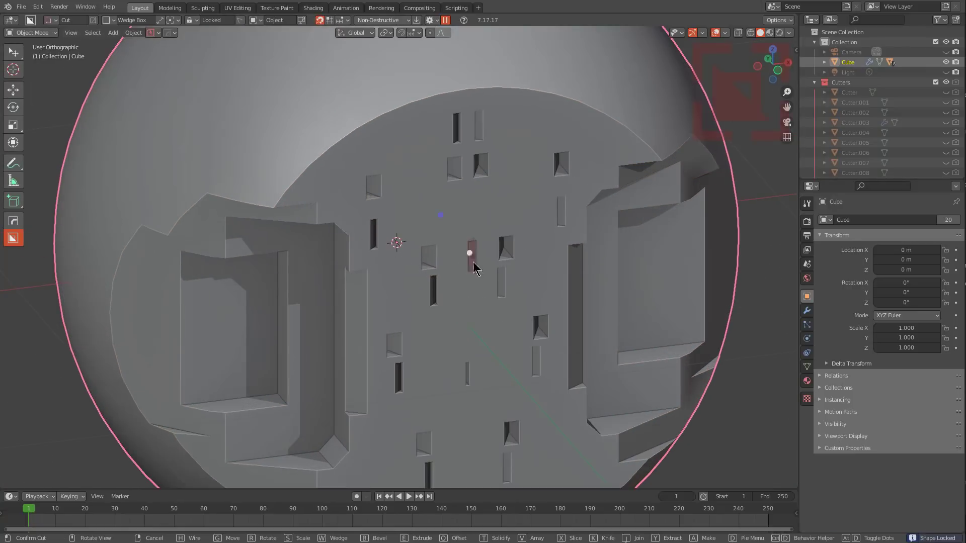
scroll(485, 254, up, 3)
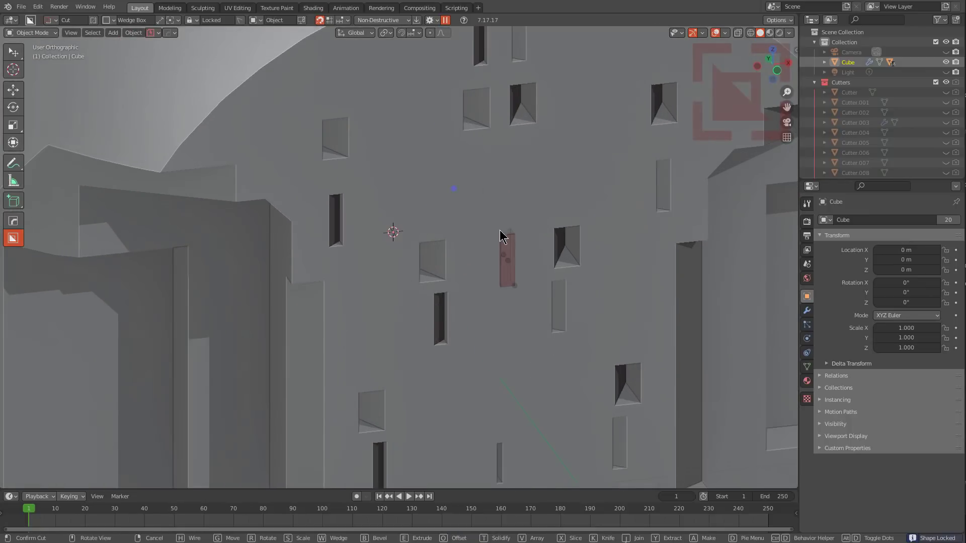
scroll(501, 287, up, 4)
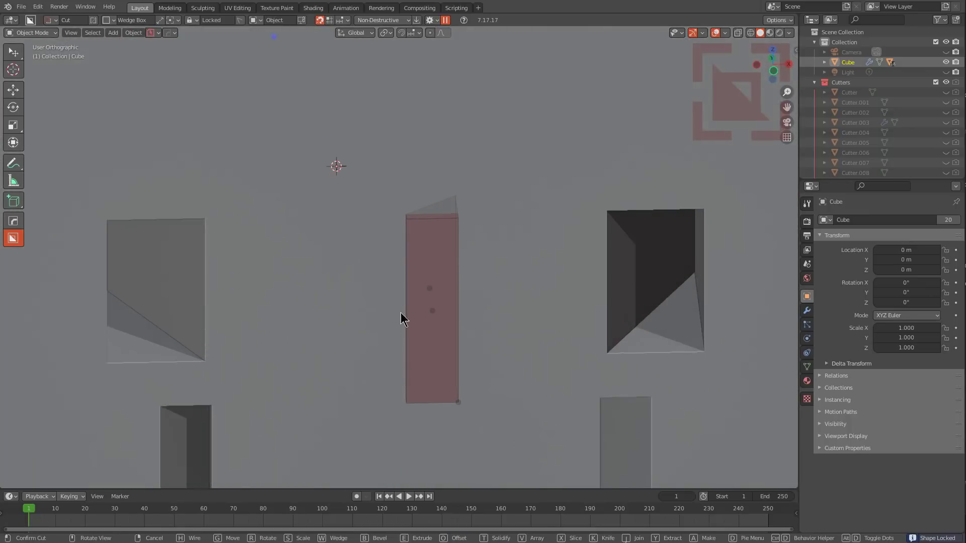
scroll(499, 269, down, 3)
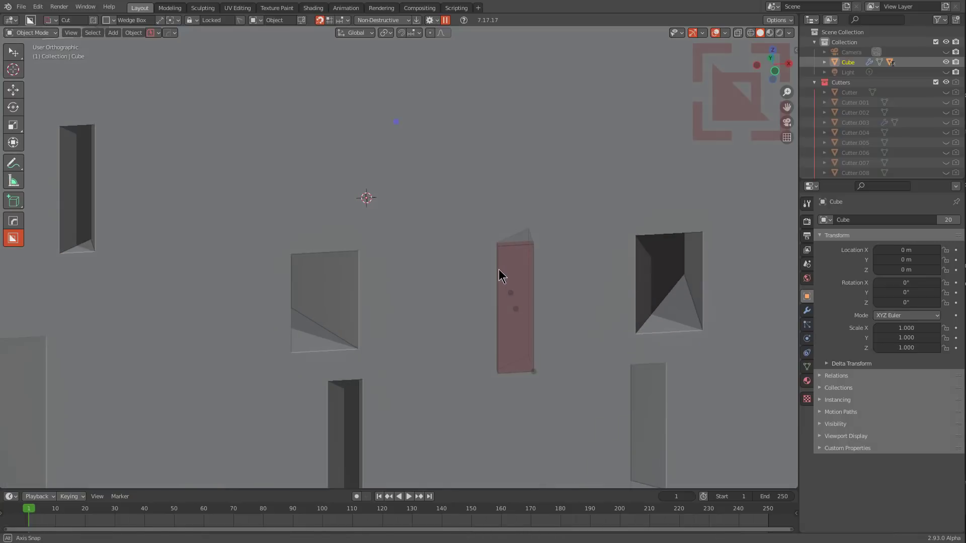
key(h)
scroll(507, 245, up, 3)
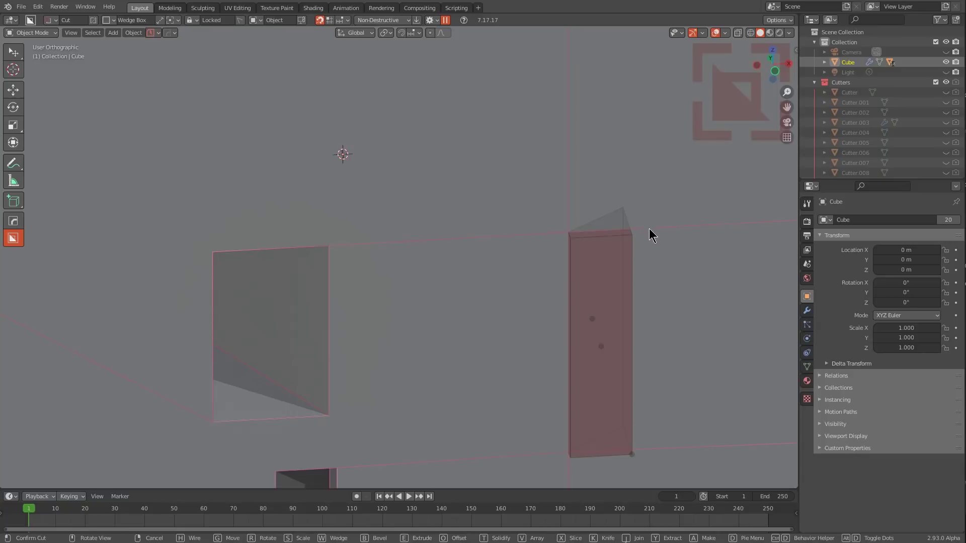
scroll(624, 232, down, 3)
scroll(582, 247, down, 2)
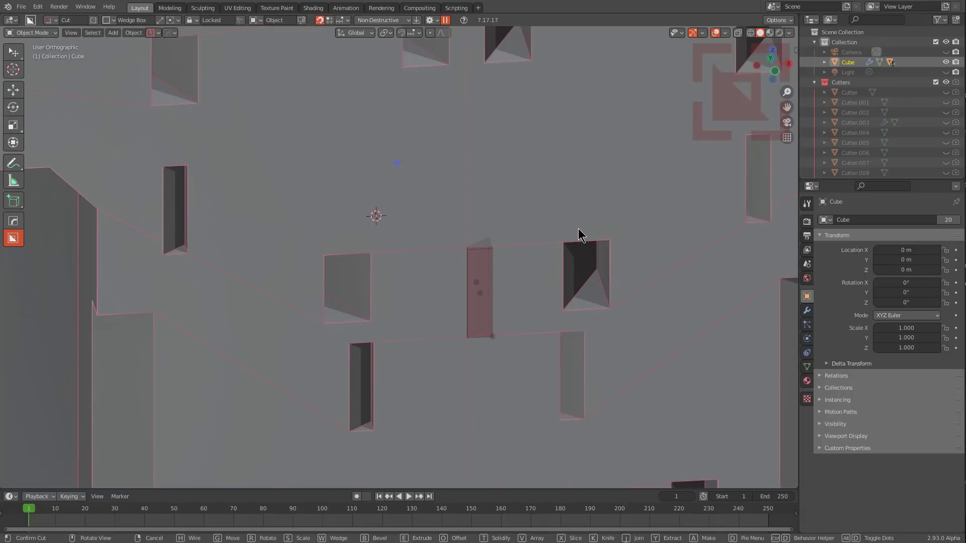
right_click(568, 230)
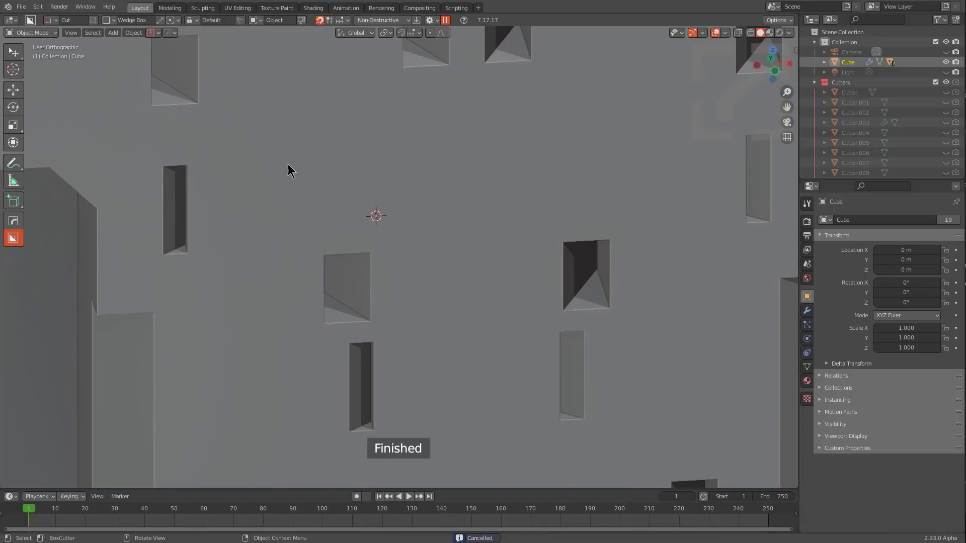
mouse_move(241, 131)
mouse_down()
mouse_move(270, 203)
mouse_move(275, 257)
mouse_up()
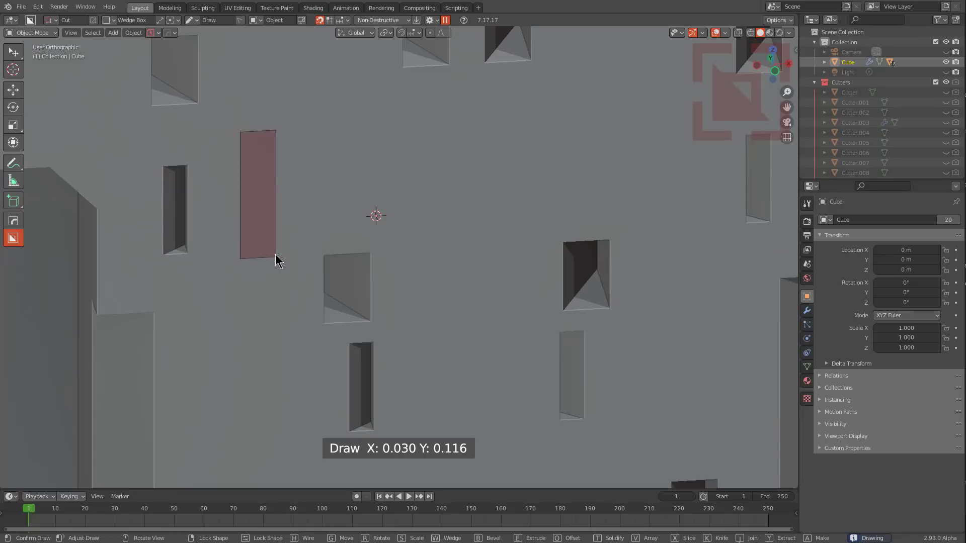
right_click(276, 257)
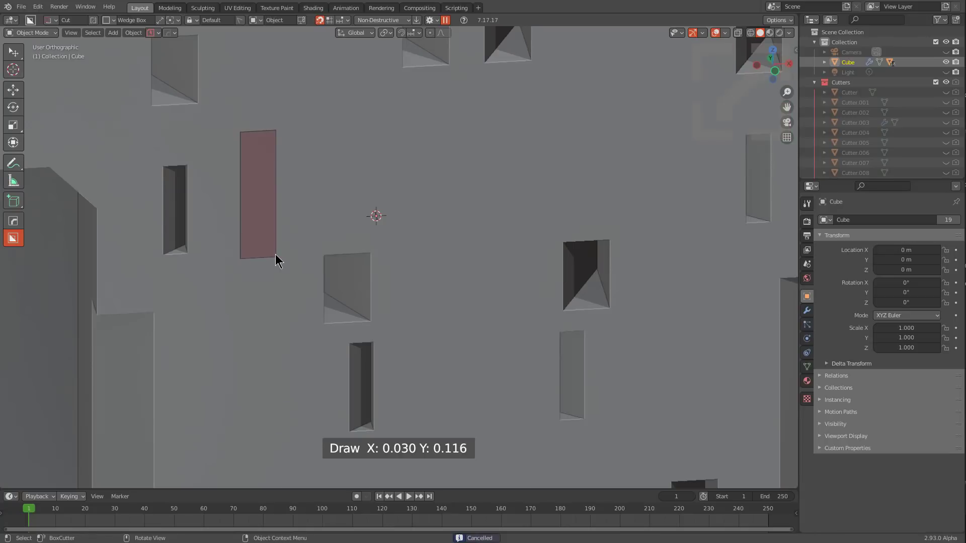
Step: Cut a small horizontal slot about 0.028 deep into the flat face, just right of the upper-left vertical slot
key(ctrl)
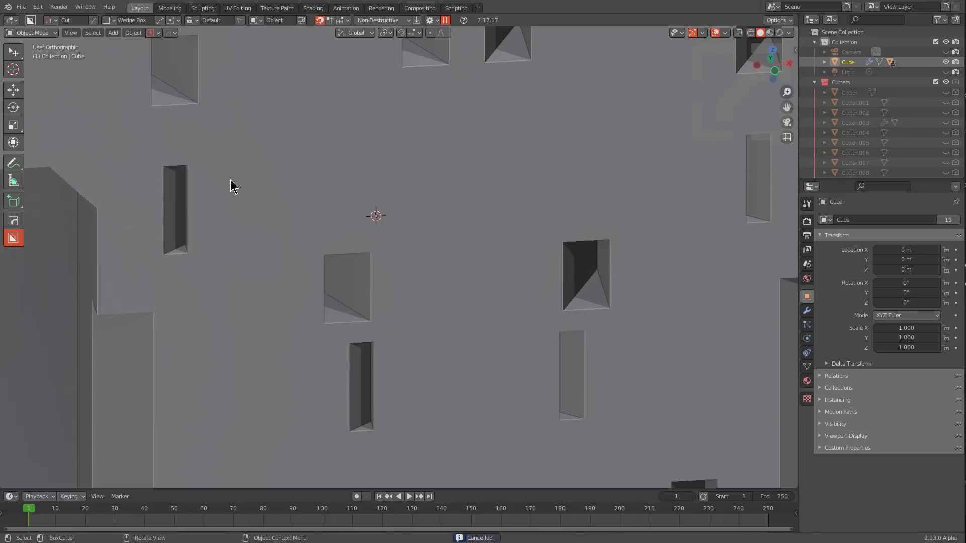
mouse_move(230, 179)
mouse_down()
mouse_move(261, 198)
mouse_move(252, 193)
mouse_up()
click(246, 179)
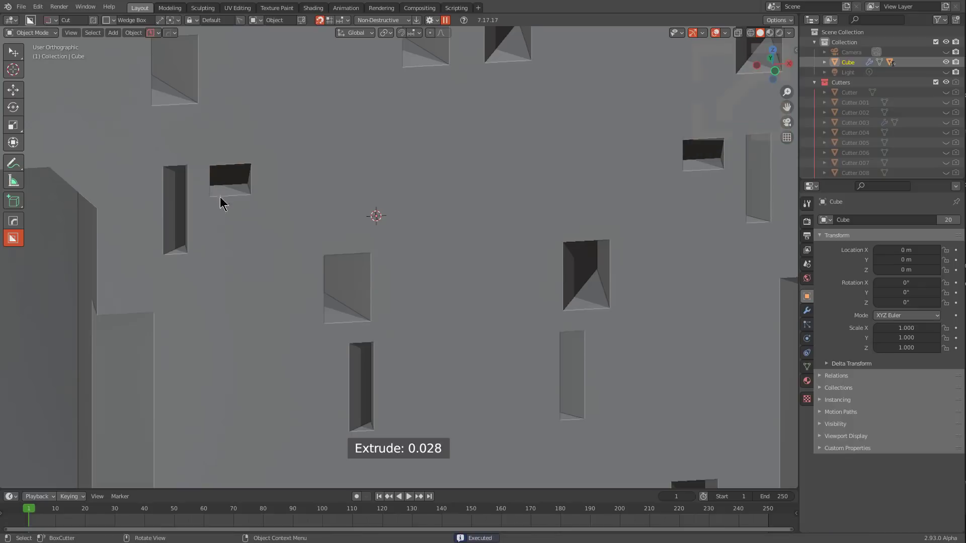
Step: Repeat the horizontal slot on the mirror centreline, turn on the wire display to check its alignment, and confirm the cut
key(ctrl)
mouse_move(468, 146)
ctrl+mouse_down()
mouse_move(431, 144)
mouse_move(433, 158)
ctrl+mouse_up()
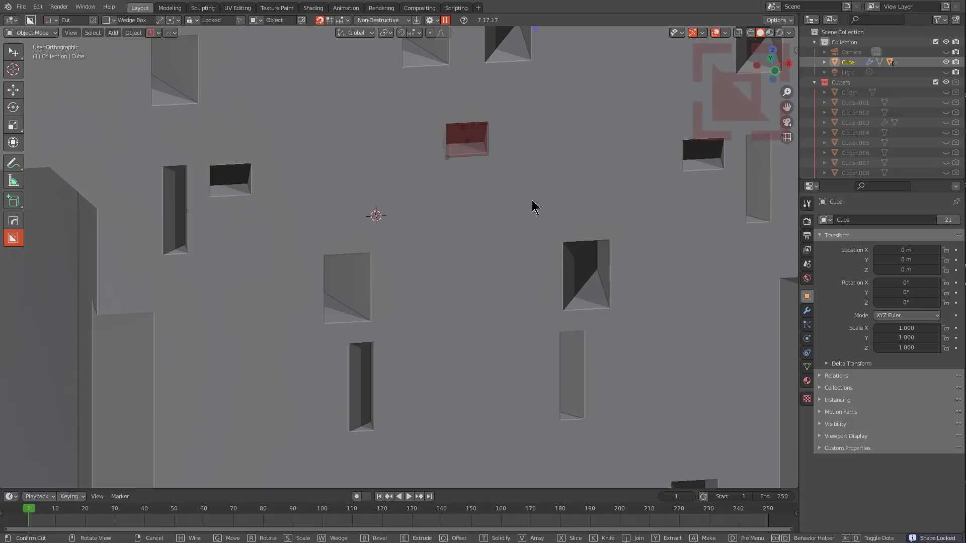
key(h)
middle_drag(539, 182, 500, 198)
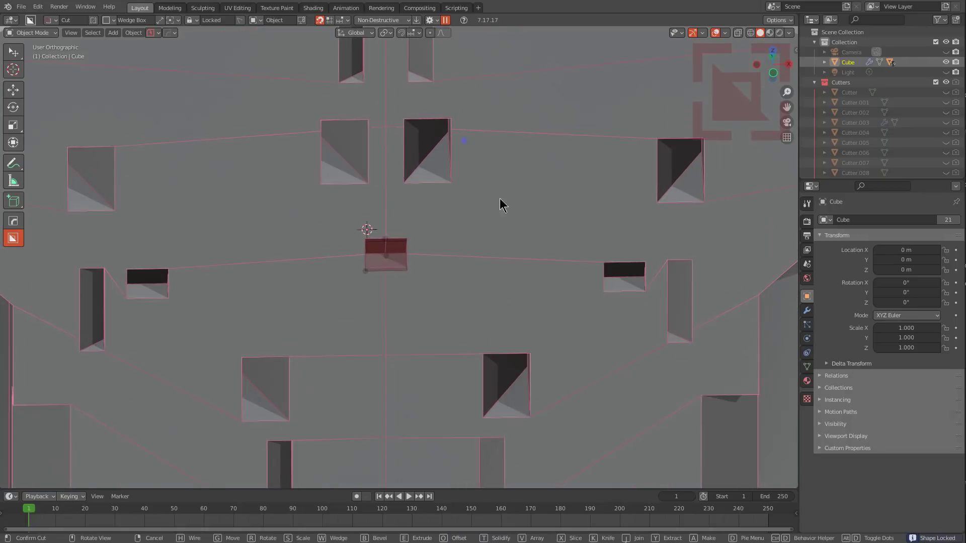
click(423, 295)
Step: Repeat the horizontal slot on the centreline, directly below the first centred one
shift+middle_drag(427, 333, 468, 264)
ctrl+click(430, 281)
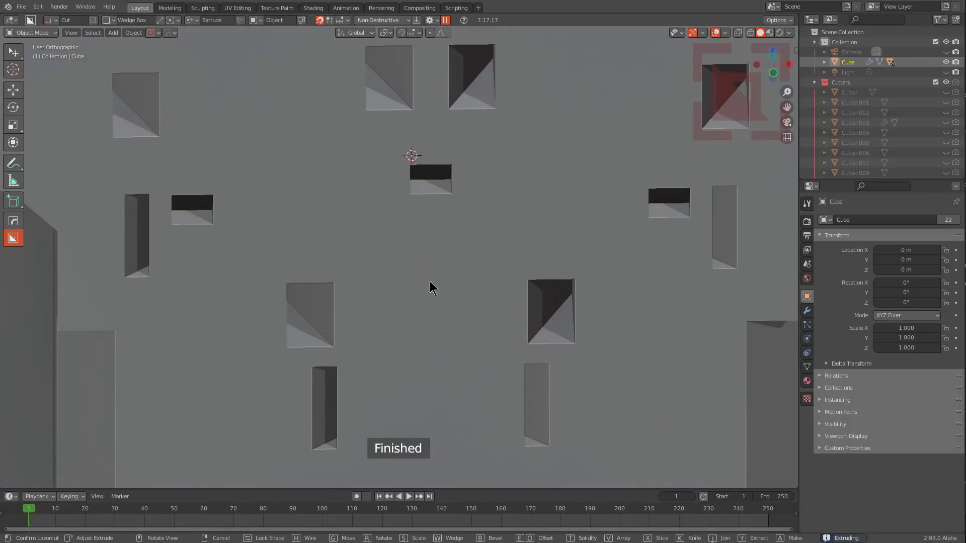
click(463, 309)
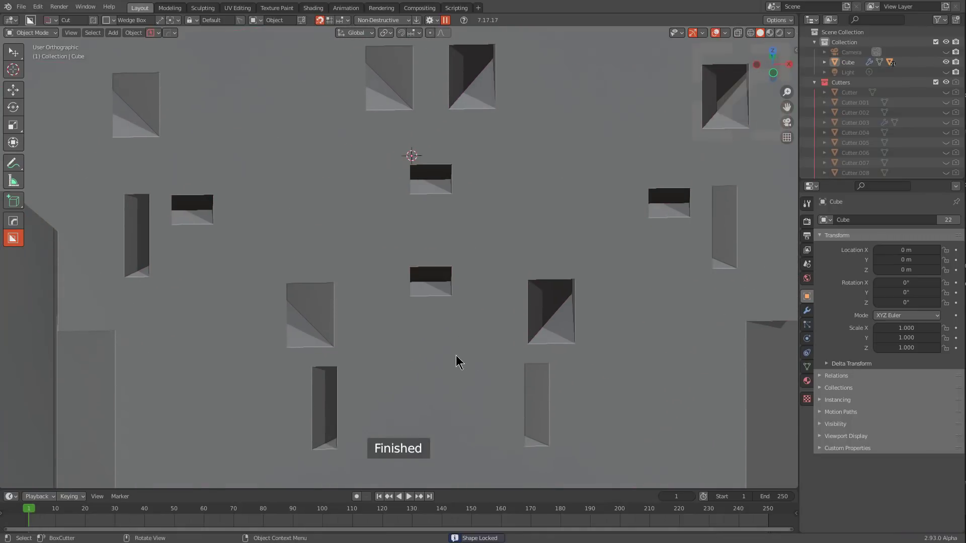
Step: Add a third repeated horizontal slot on the centreline beneath the other two and confirm the cut
click(429, 346)
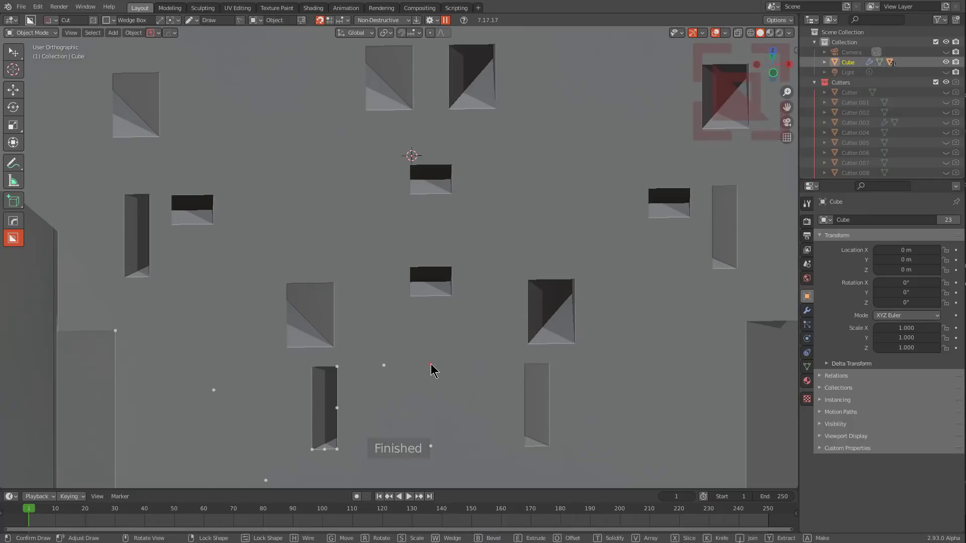
ctrl+click(431, 363)
middle_drag(485, 356, 568, 288)
scroll(566, 258, down, 5)
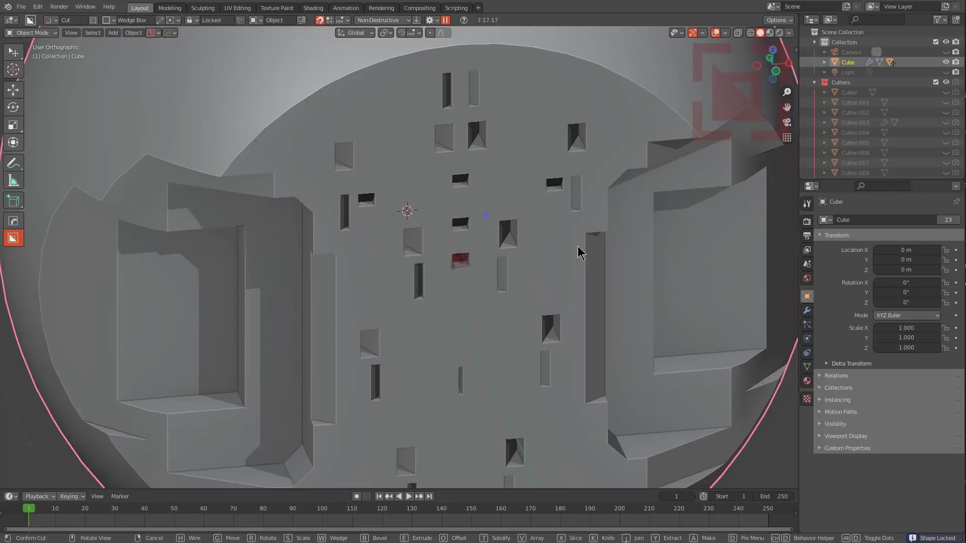
scroll(515, 222, up, 2)
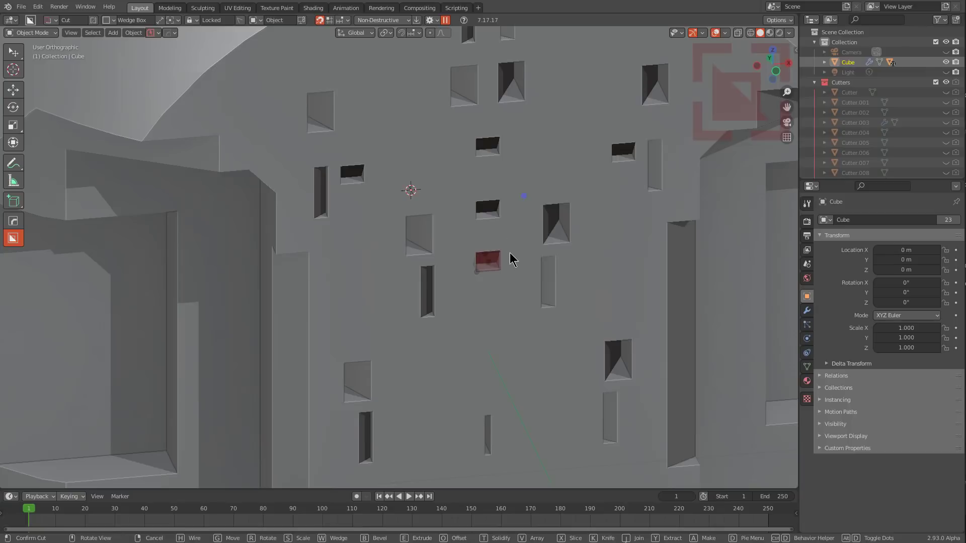
scroll(508, 221, down, 3)
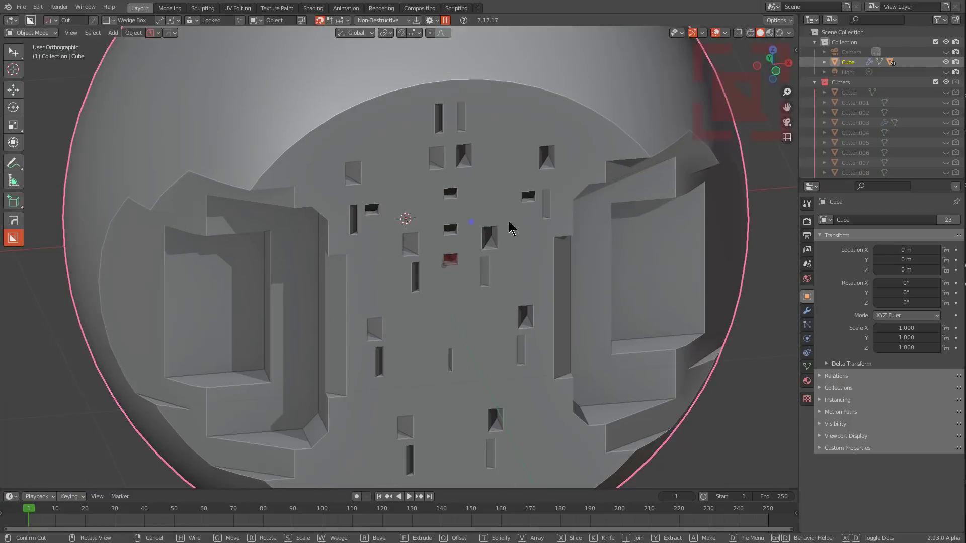
click(484, 258)
scroll(492, 258, down, 2)
middle_drag(484, 259, 501, 250)
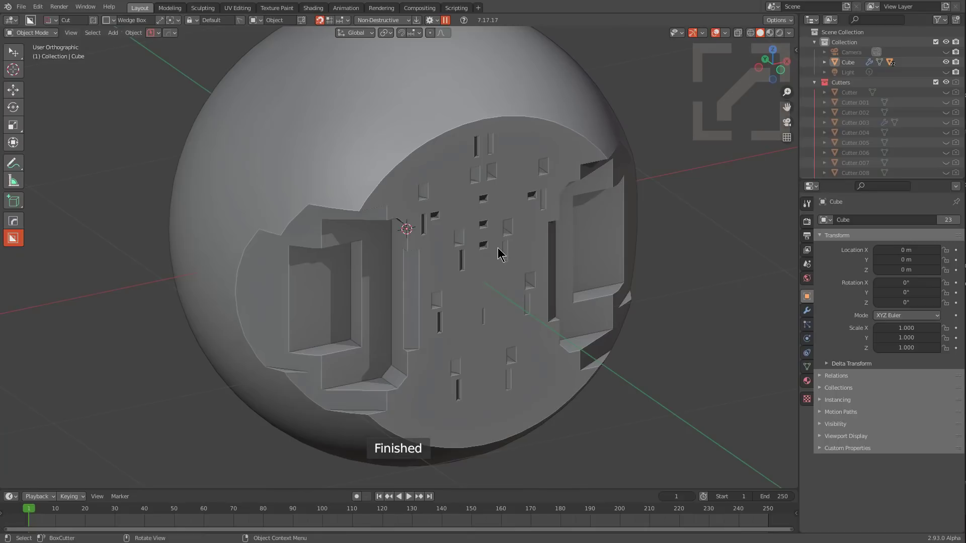
Step: Select the carved sphere
key(x)
click(500, 251)
key(shift+a)
key(Escape)
click(476, 207)
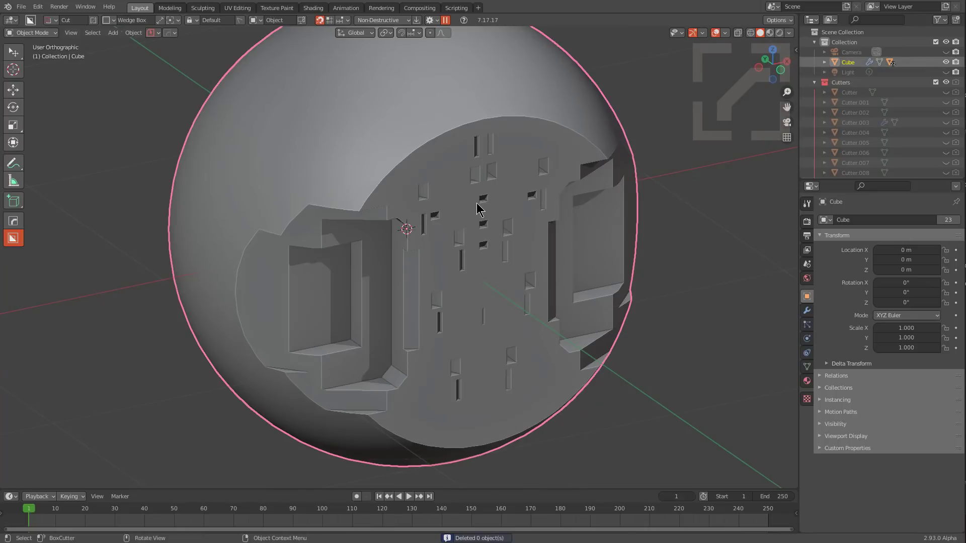
Step: Delete the carved sphere and add a new mesh cube in its place
key(Delete)
key(shift+a)
mouse_move(478, 209)
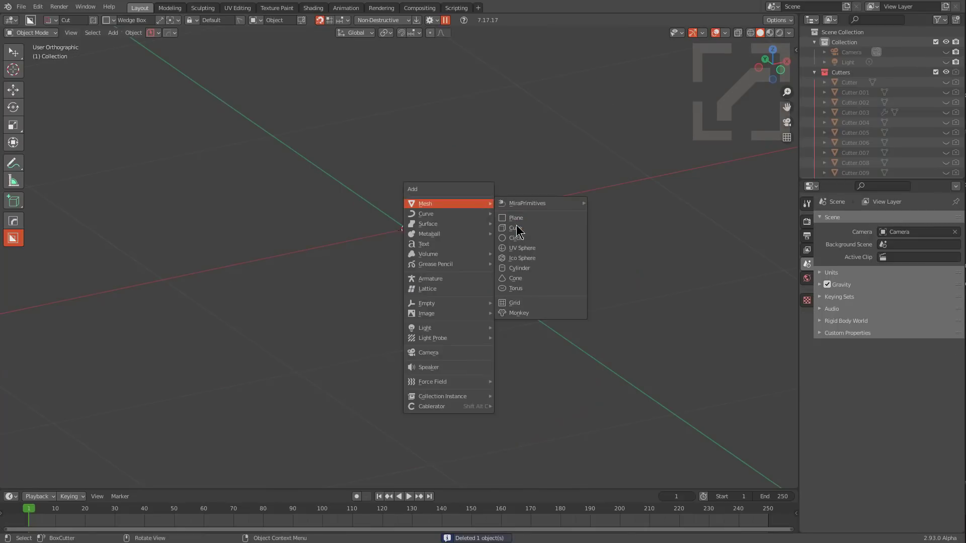
click(511, 238)
scroll(511, 238, down, 5)
middle_drag(409, 209, 431, 233)
Step: Subdivide the whole cube three times in Edit Mode and return to Object Mode
key(Tab)
right_click(449, 266)
click(415, 306)
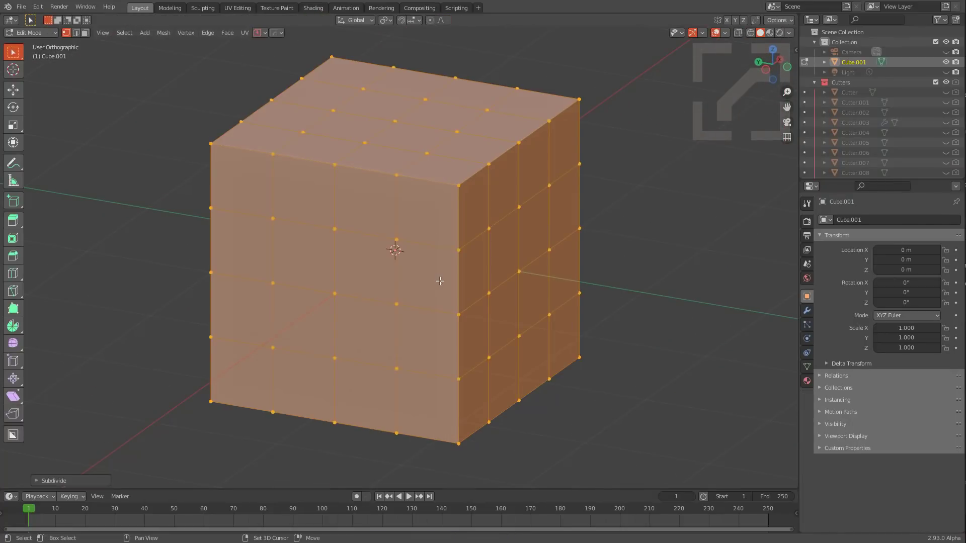
key(shift+r)
key(ctrl+z)
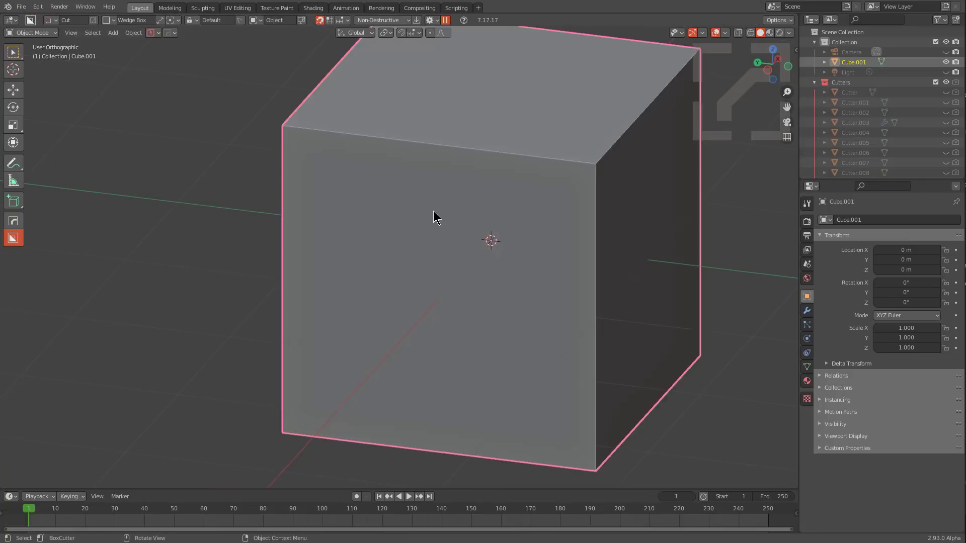
Step: Set the BoxCutter shape to Box and cut a bevelled notch about 0.13 deep across the cube's upper front edge
middle_drag(433, 217, 371, 220)
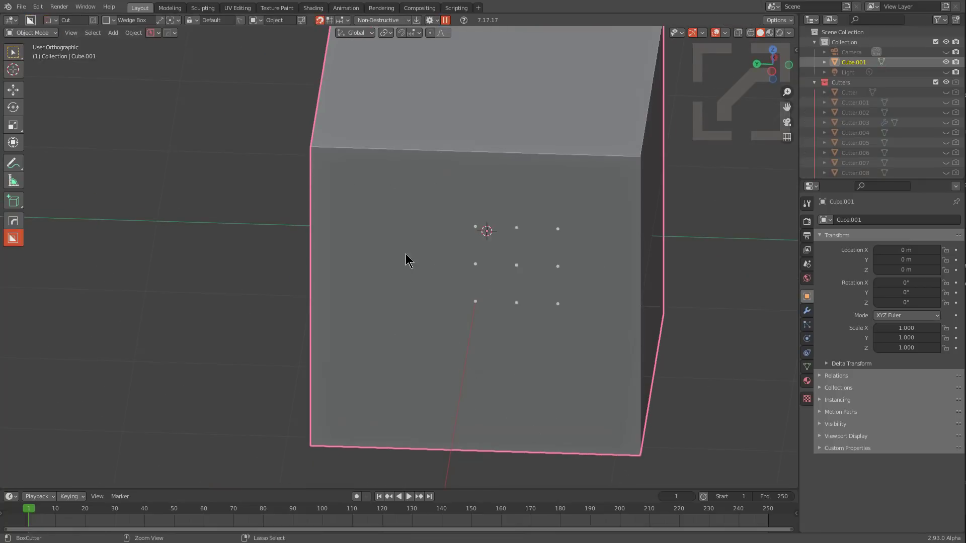
middle_drag(459, 269, 443, 288)
shift+middle_drag(367, 212, 487, 227)
scroll(490, 213, up, 1)
key(d)
click(470, 223)
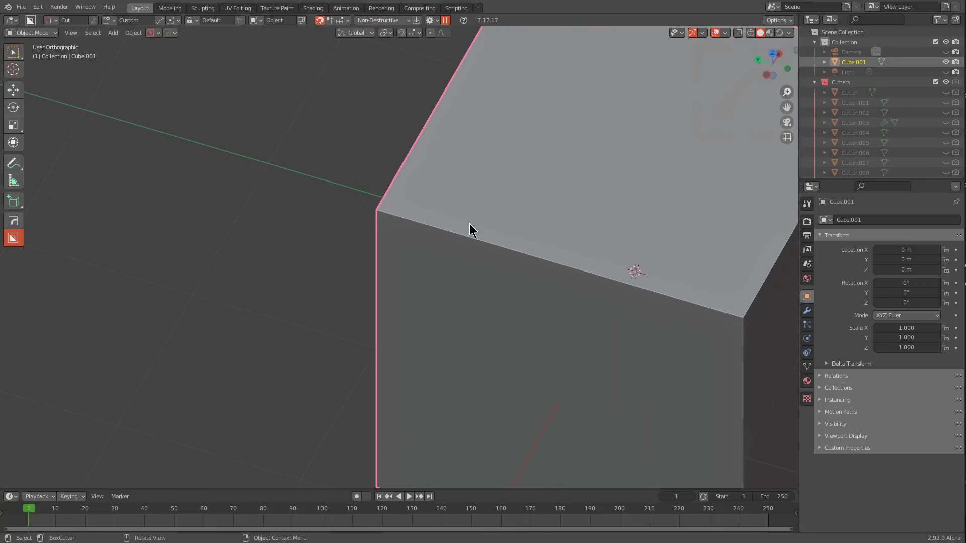
key(d)
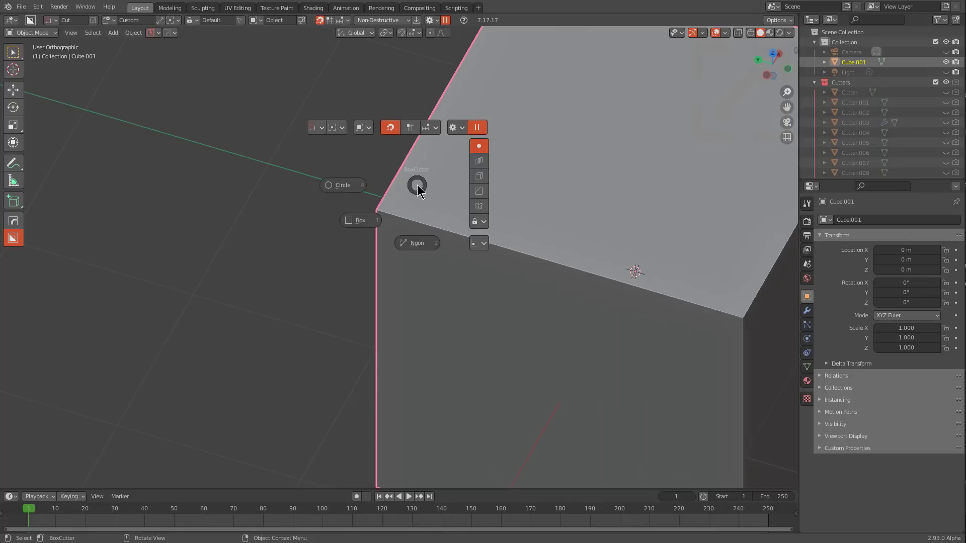
click(372, 219)
mouse_move(434, 174)
mouse_down()
mouse_move(477, 270)
mouse_move(518, 294)
mouse_up()
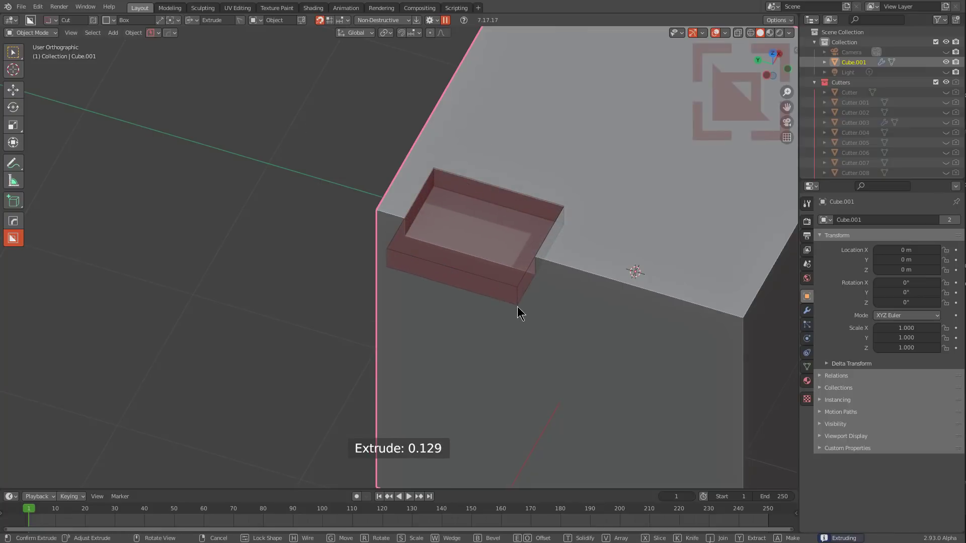
key(b)
click(530, 312)
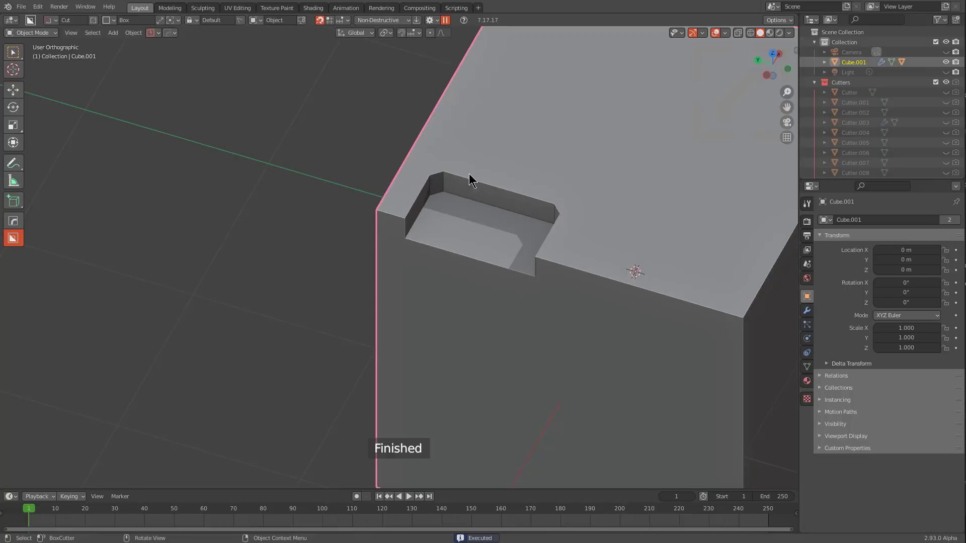
Step: Cut a small recess into the notch's back edge and a surrounding box groove with bevel width about 0.062 and solidify thickness about -0.016
drag(469, 174, 536, 215)
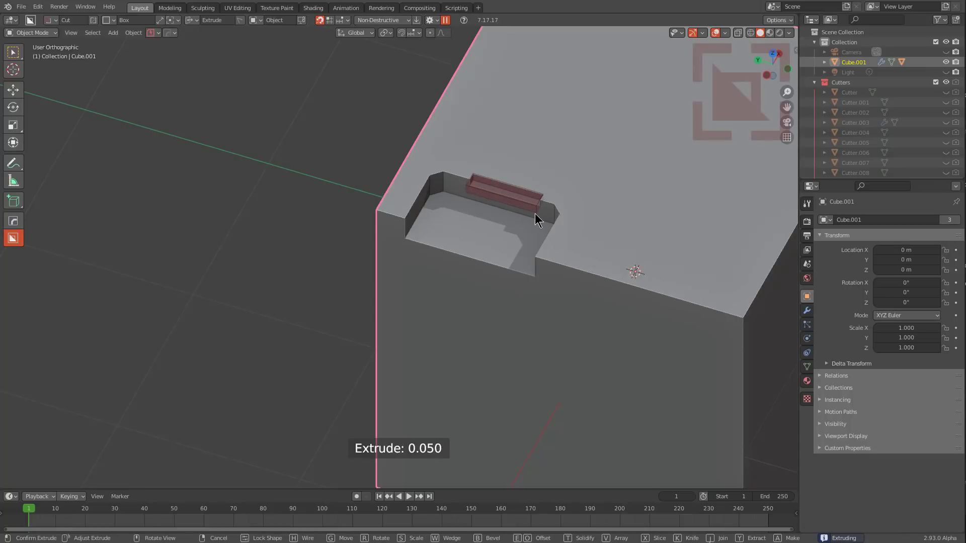
click(538, 224)
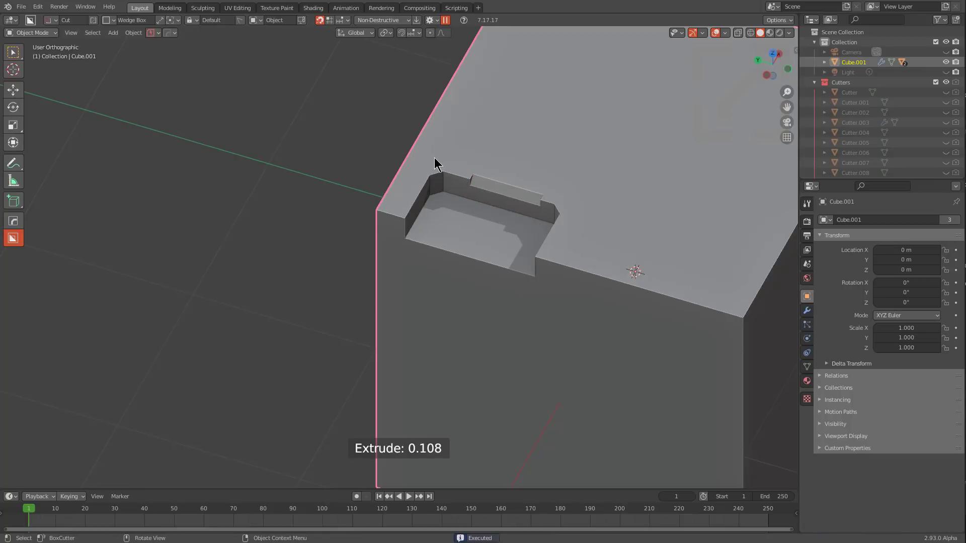
mouse_move(435, 157)
mouse_down()
mouse_move(459, 235)
mouse_move(566, 320)
mouse_up()
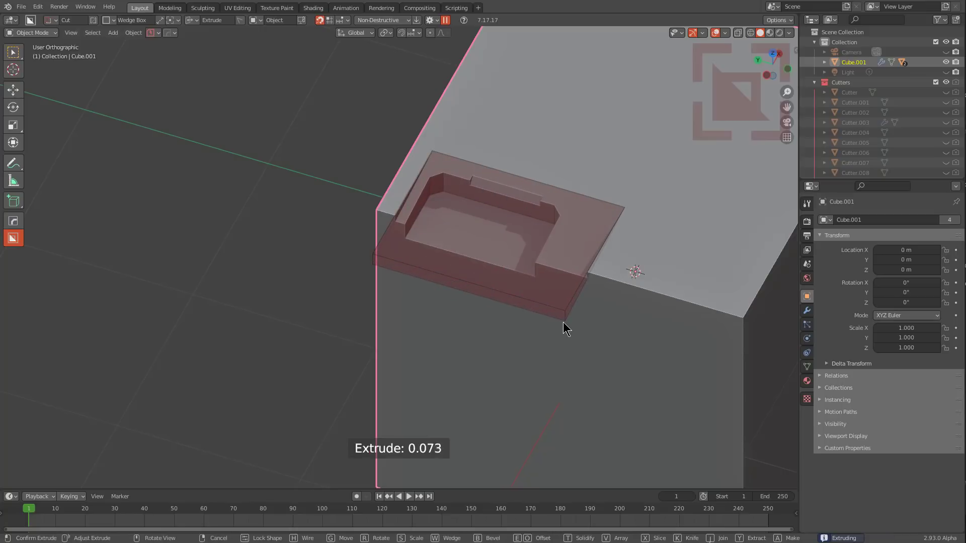
key(b)
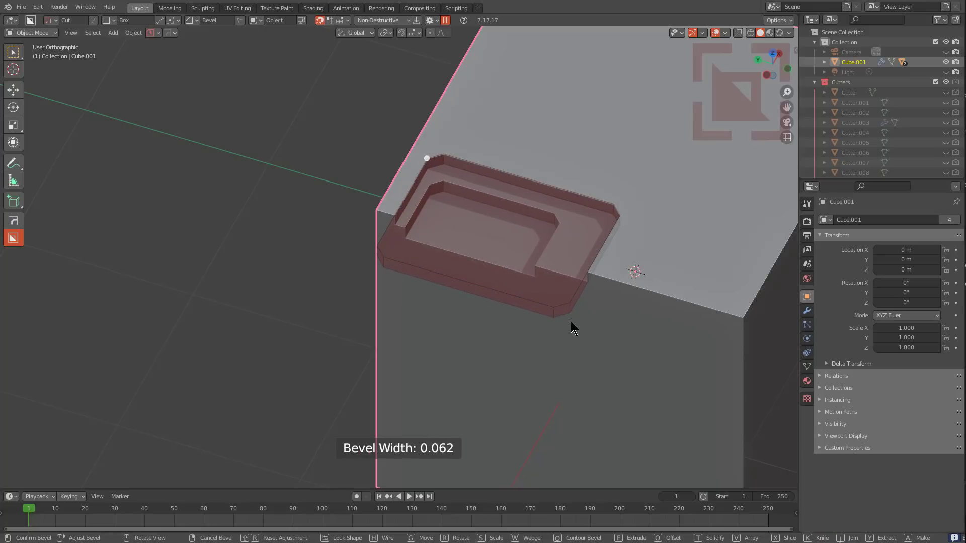
key(t)
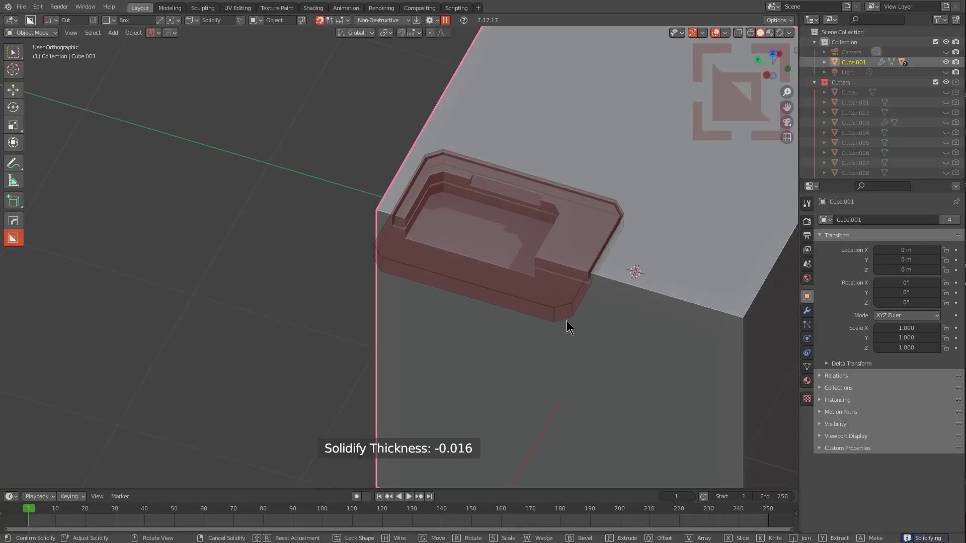
click(568, 321)
Step: Extract the whole notch detail as a custom cutter using a box over it extruded about 0.213
mouse_move(432, 147)
mouse_down()
mouse_move(502, 302)
mouse_move(584, 313)
mouse_move(578, 325)
mouse_up()
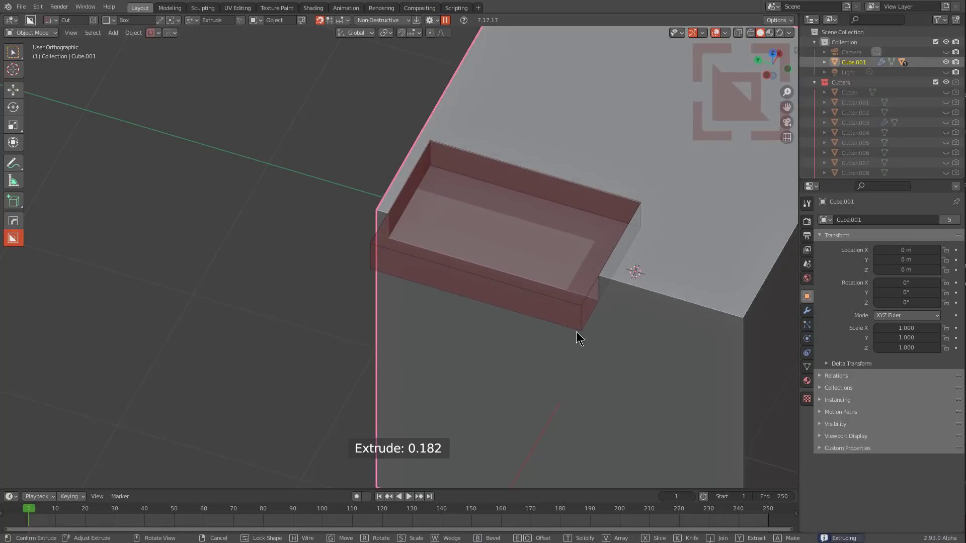
key(y)
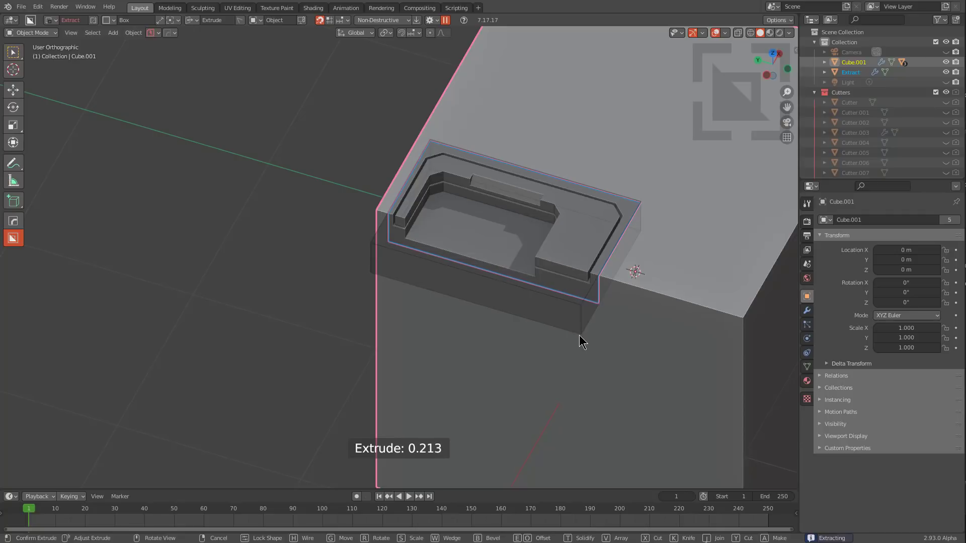
click(579, 335)
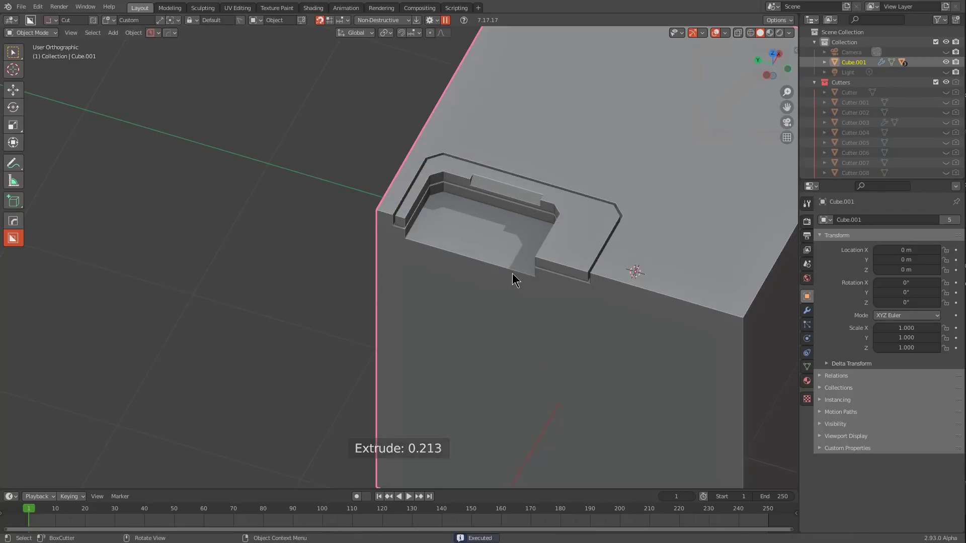
Step: Cut the extracted shape about 0.107 deep into the front face, near its upper-left corner
middle_drag(499, 347, 495, 253)
key(ctrl)
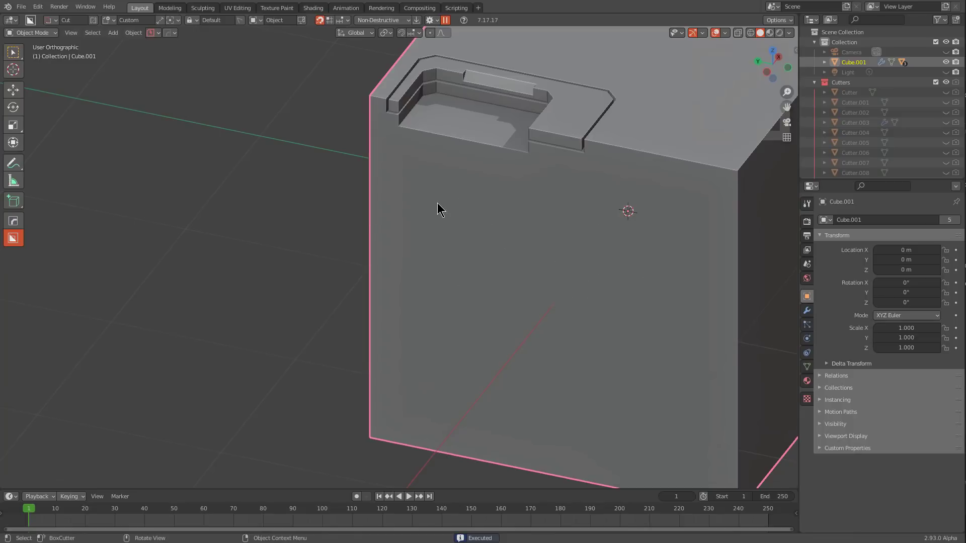
key(ctrl)
mouse_move(417, 192)
ctrl+mouse_down()
mouse_move(436, 209)
mouse_move(436, 192)
ctrl+mouse_up()
click(444, 183)
Step: Repeat the window-like cut at two further snap points along the front face's upper row, with even spacing
middle_drag(444, 184, 407, 208)
key(ctrl)
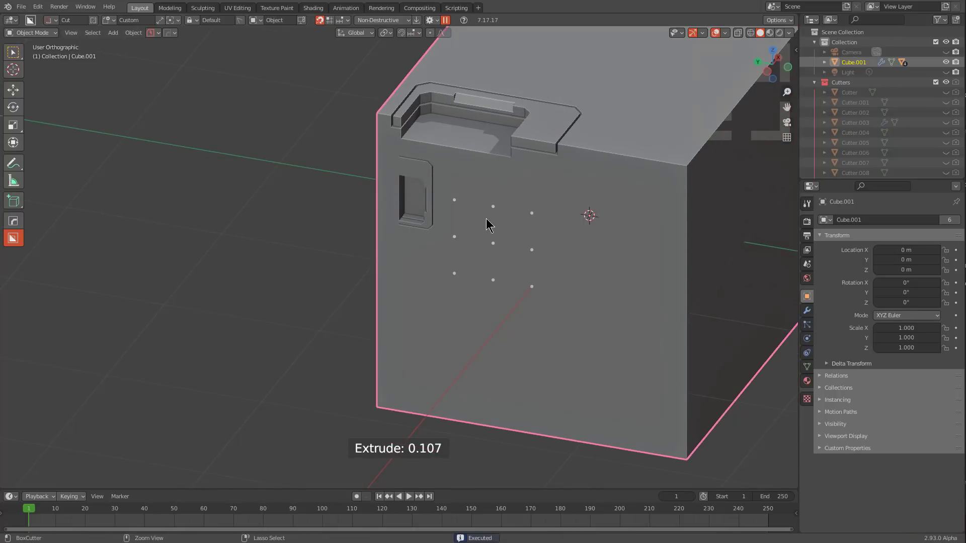
click(494, 207)
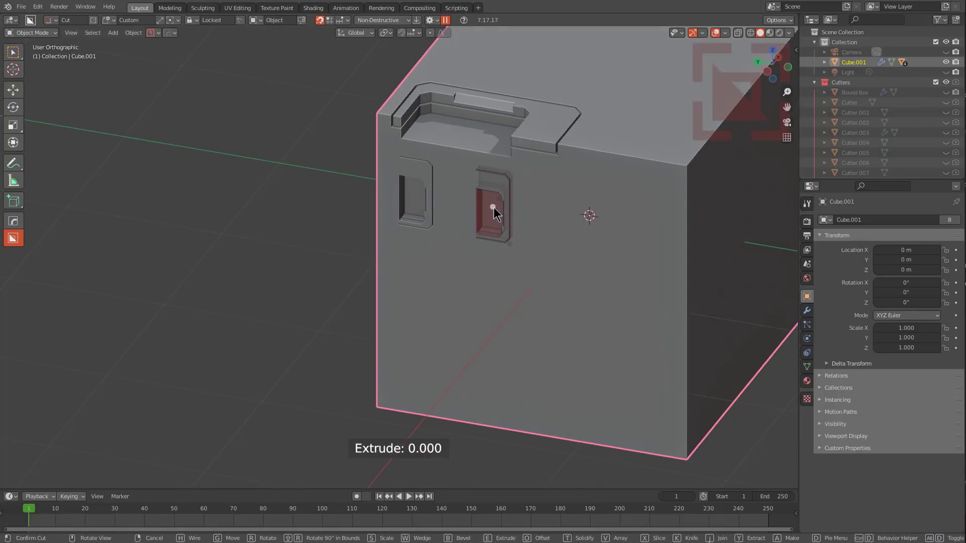
click(530, 220)
key(ctrl)
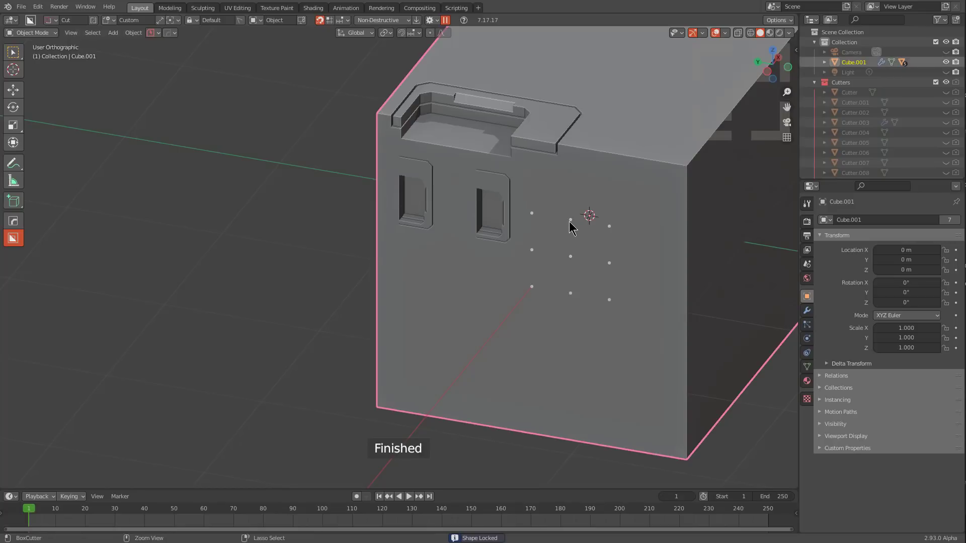
click(570, 219)
click(596, 240)
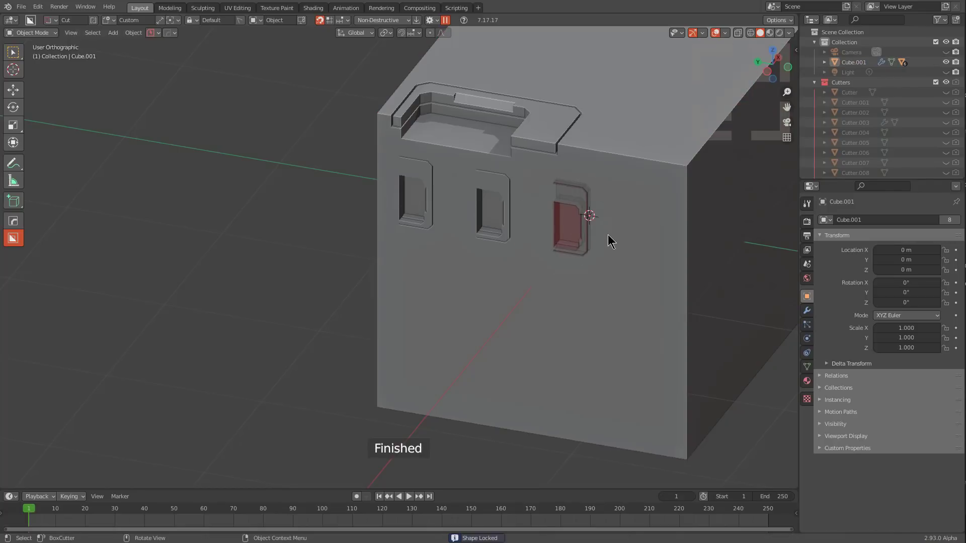
Step: Place a fourth repeated cut at the snap point beside the right edge to complete the upper row
key(F3)
click(647, 183)
click(637, 205)
key(ctrl)
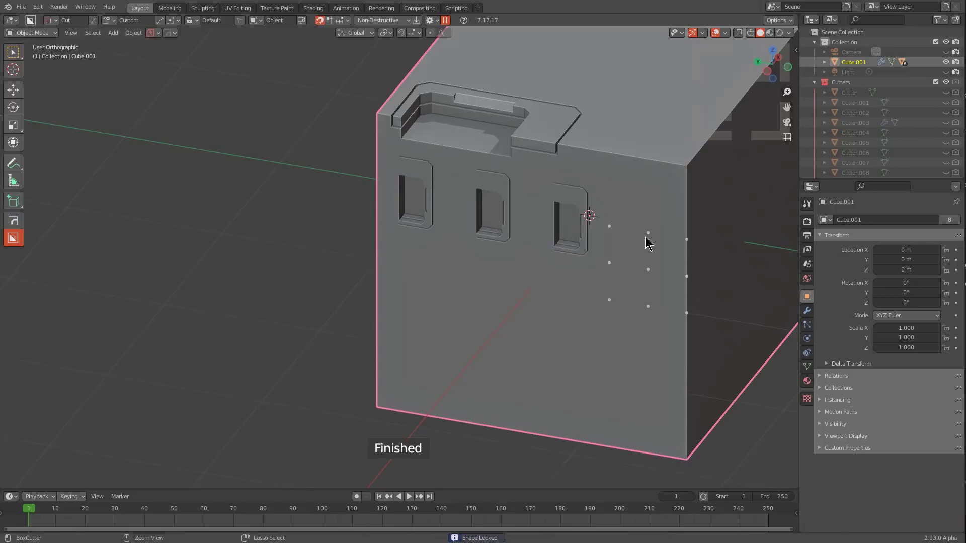
click(647, 234)
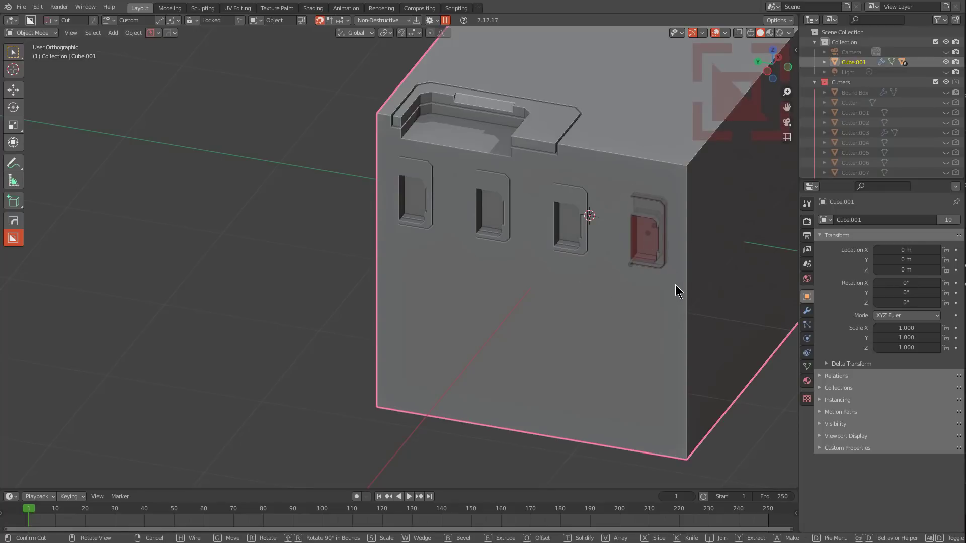
click(663, 263)
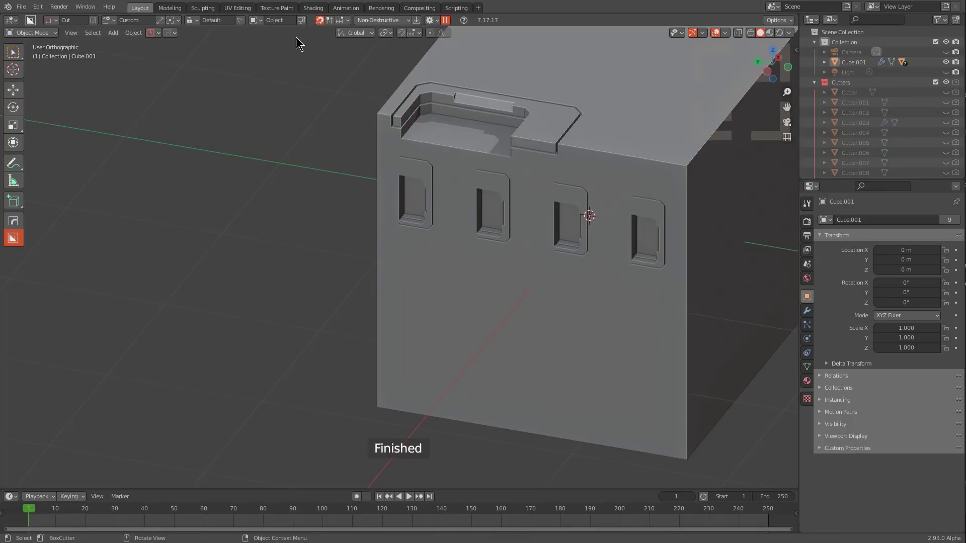
Step: Enable Quick Execute alongside Repeat Lock in the behaviour options and cut a repeat directly below the first window
click(240, 19)
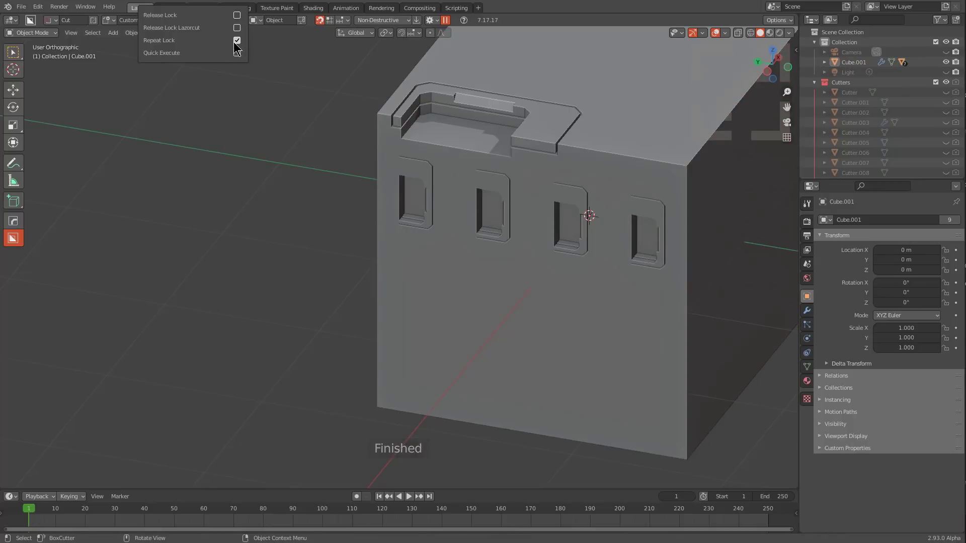
click(420, 292)
ctrl+click(415, 267)
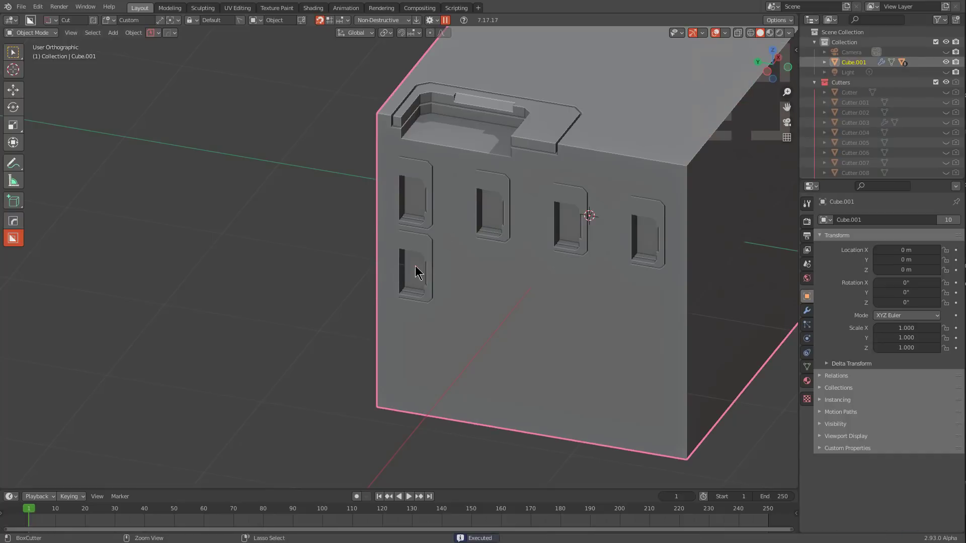
key(F3)
key(Escape)
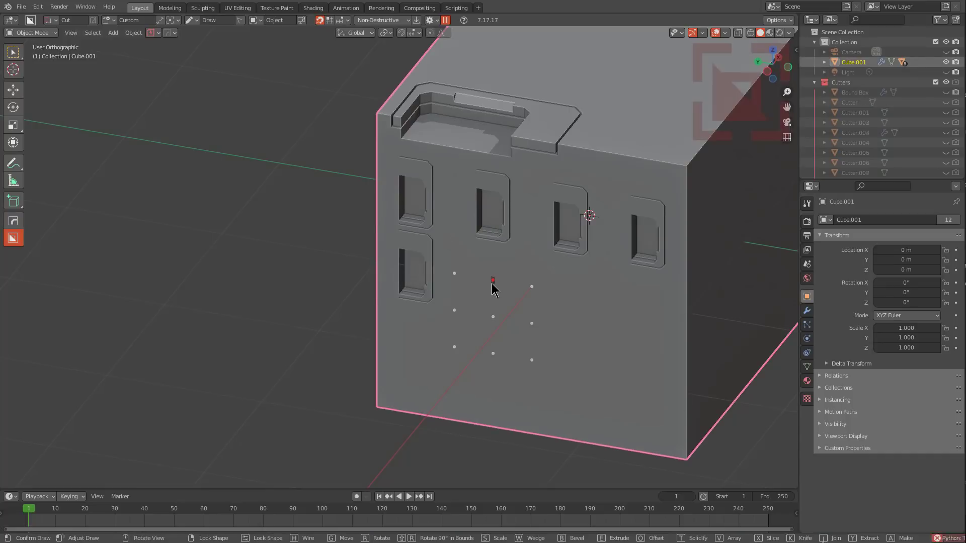
Step: Cut three more repeats at evenly spaced snap points to complete the front face's second row
ctrl+click(491, 283)
ctrl+click(570, 300)
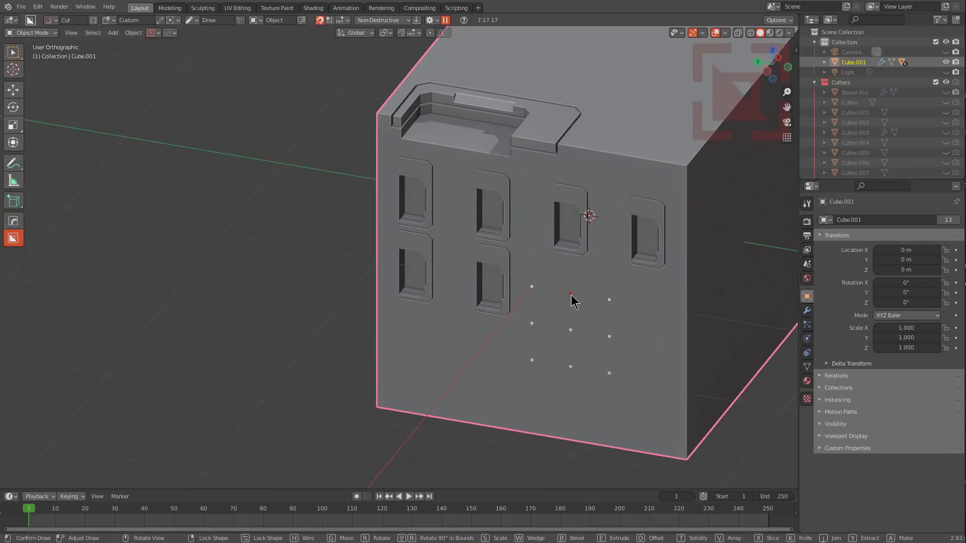
ctrl+click(648, 307)
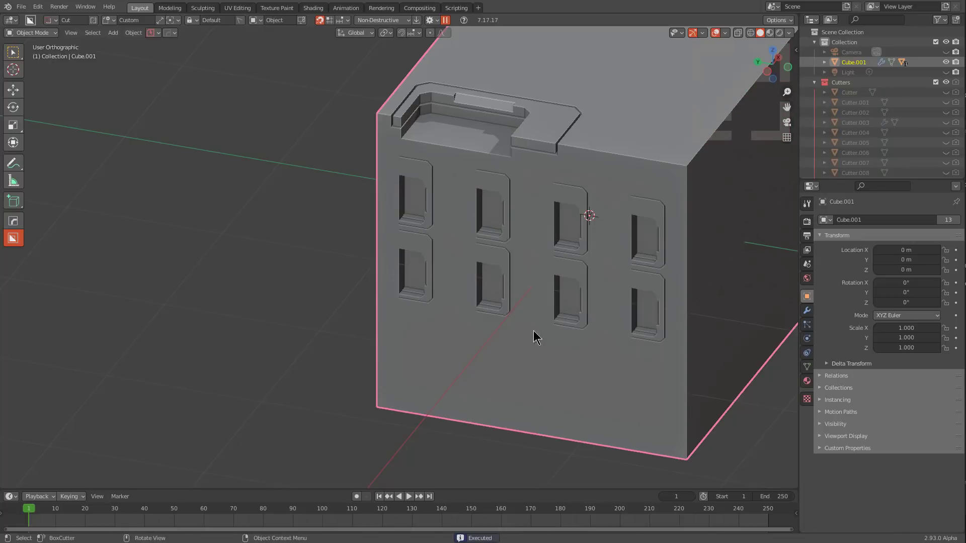
Step: Cut a third row of four repeats on the front face, aligned beneath the two rows above
ctrl+click(415, 342)
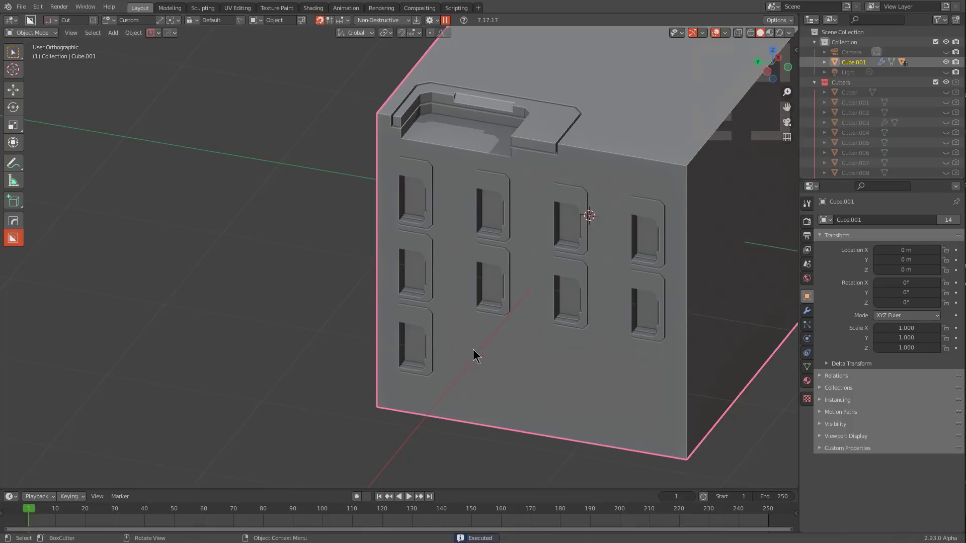
ctrl+click(493, 354)
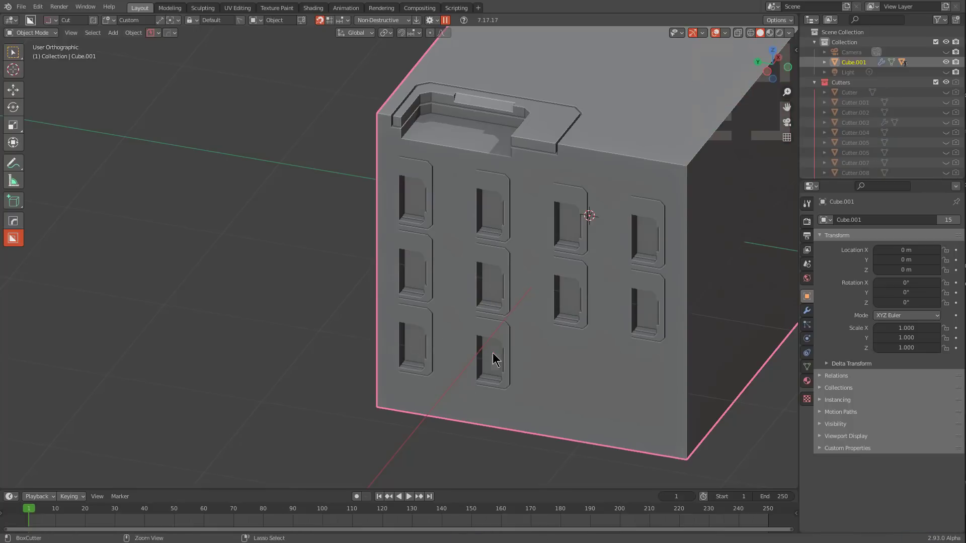
ctrl+click(569, 366)
click(647, 381)
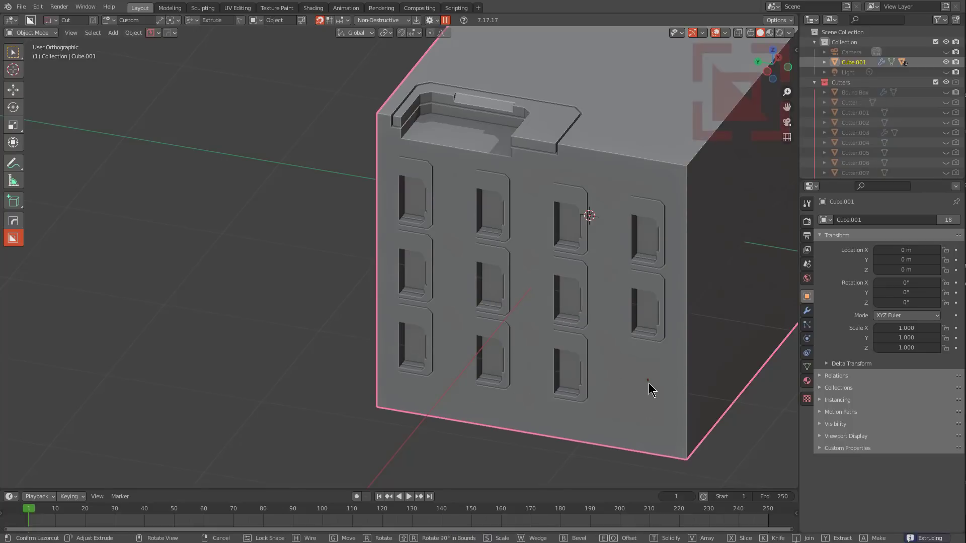
Step: Cut a column of three repeats on the adjacent side face near the shared edge, plus one beside the uppermost repeat
mouse_move(648, 383)
middle_down()
mouse_move(648, 336)
mouse_move(560, 323)
middle_up()
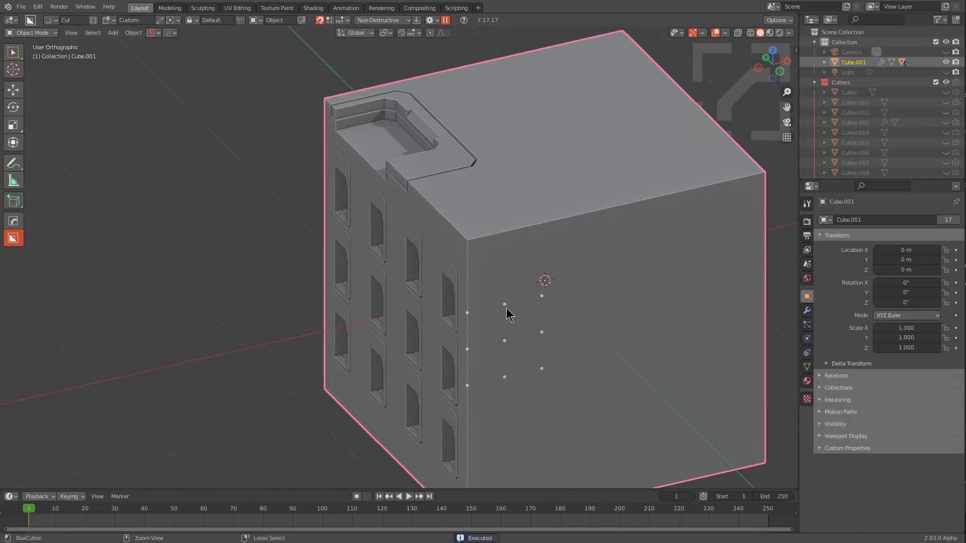
ctrl+click(506, 308)
ctrl+click(504, 377)
ctrl+click(504, 449)
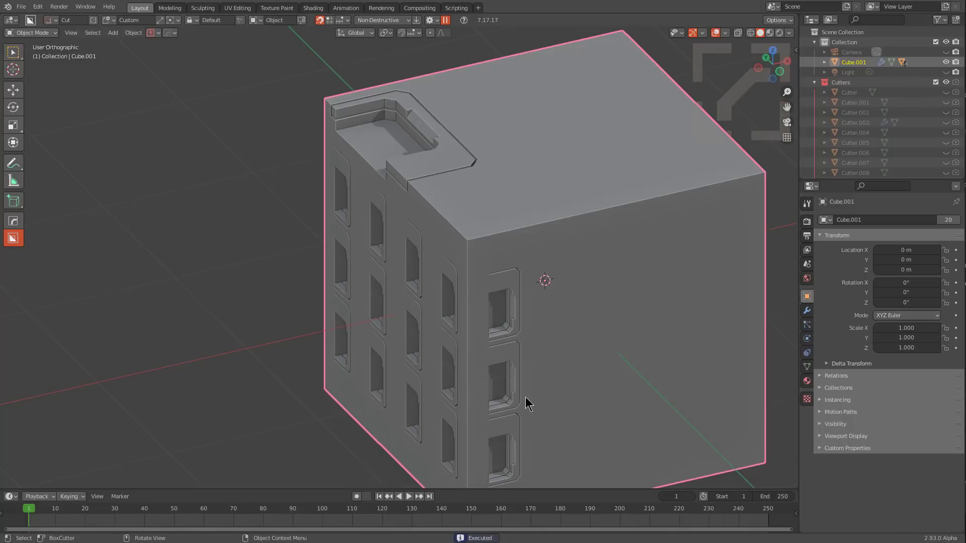
key(ctrl)
ctrl+click(545, 296)
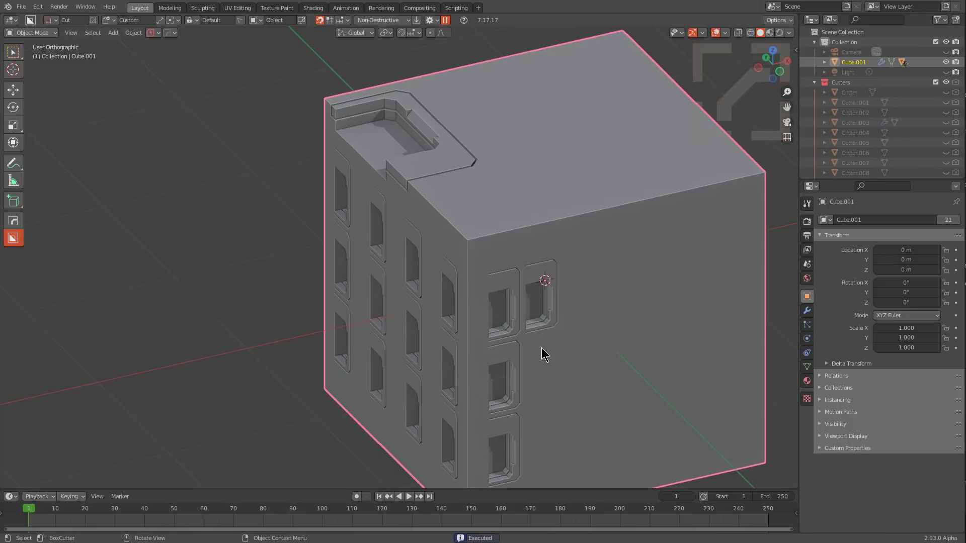
Step: Complete the side face's second column with two more repeats and cut a third column of three, aligned with the existing rows
ctrl+click(545, 375)
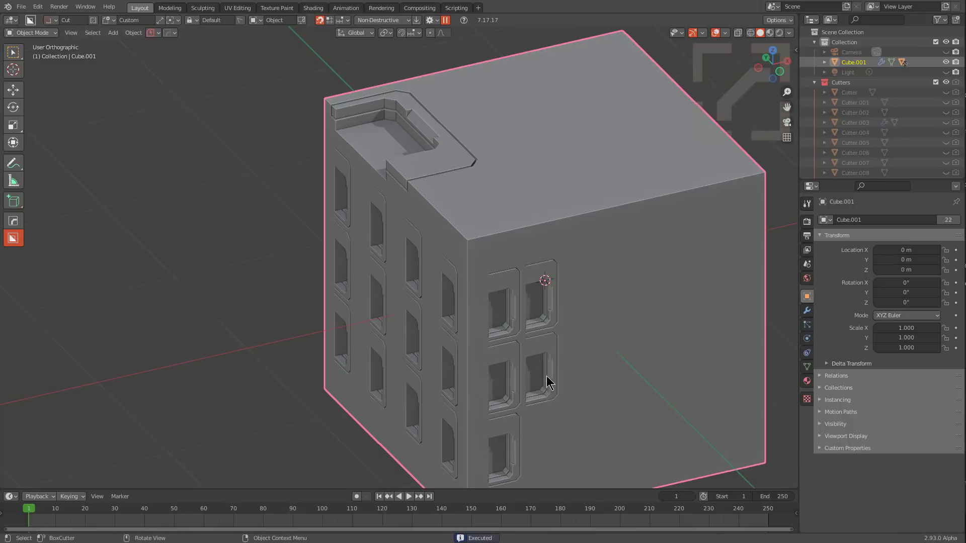
ctrl+click(543, 442)
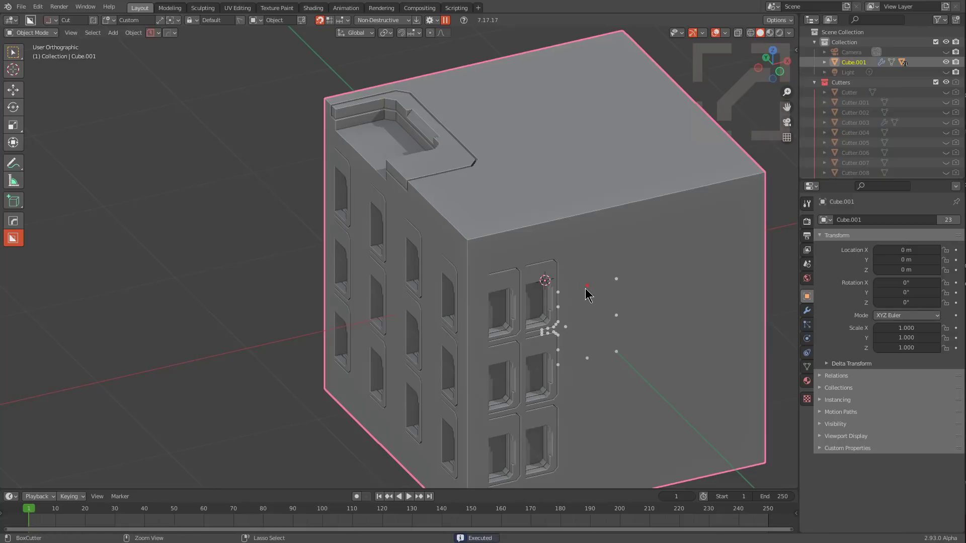
ctrl+click(587, 287)
ctrl+click(587, 360)
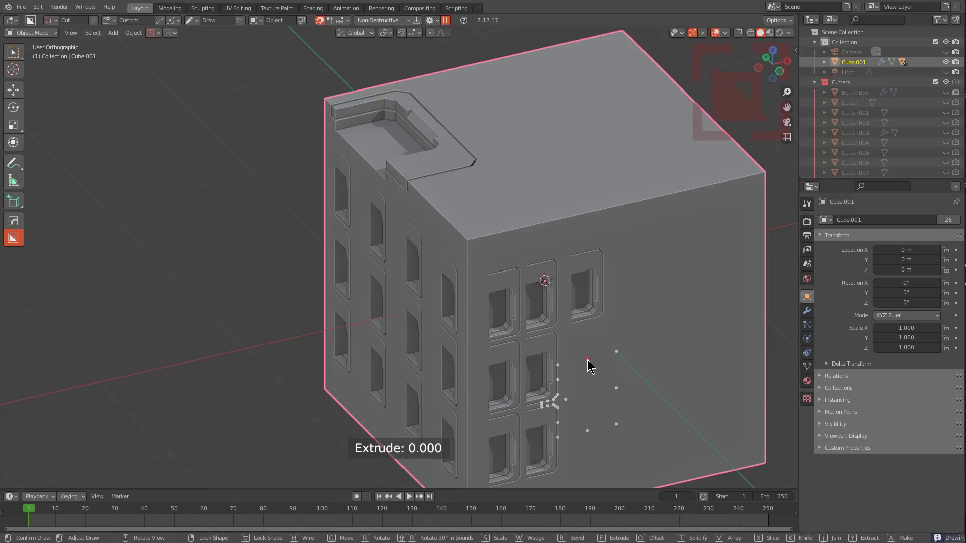
ctrl+click(587, 433)
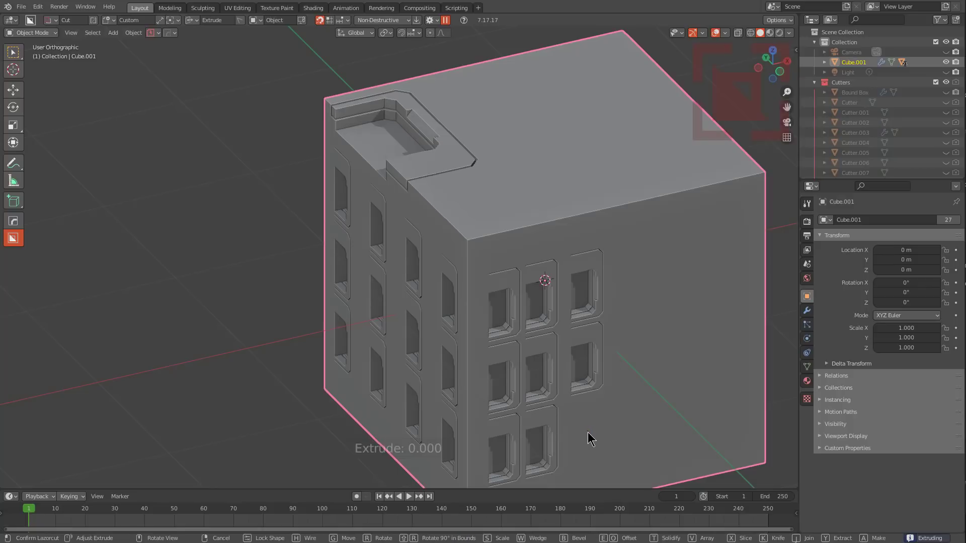
key(ctrl)
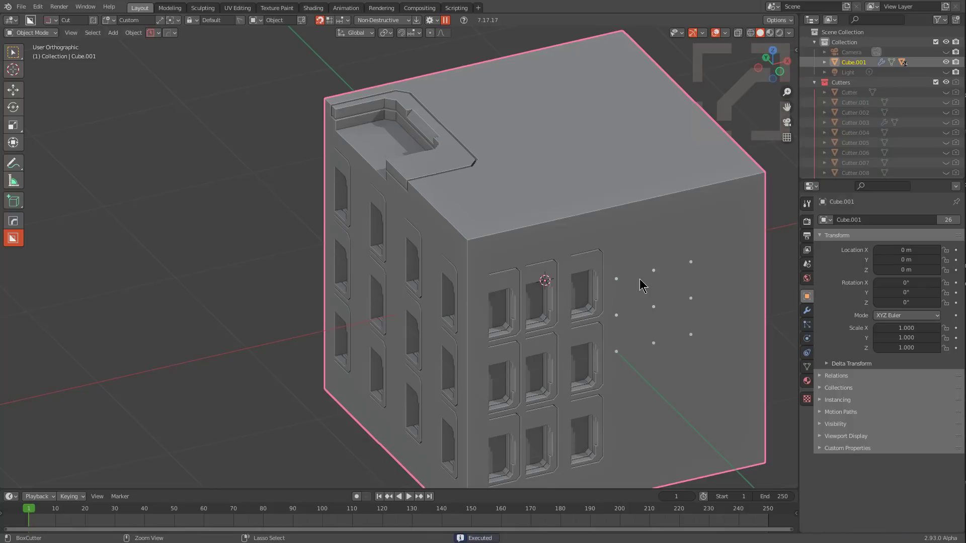
Step: Cut a fourth column of three repeats on the side face, leaving a wider gap after the third column
ctrl+click(655, 273)
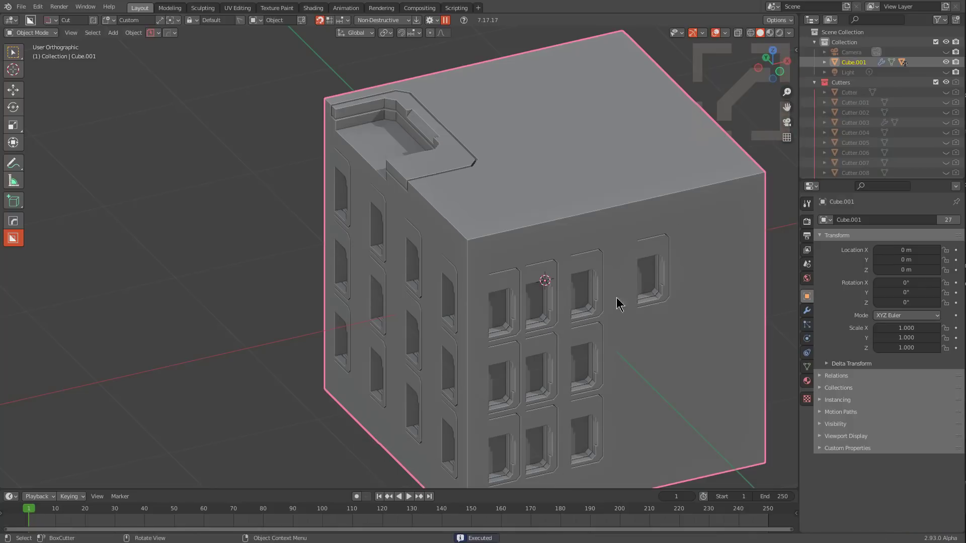
ctrl+click(654, 344)
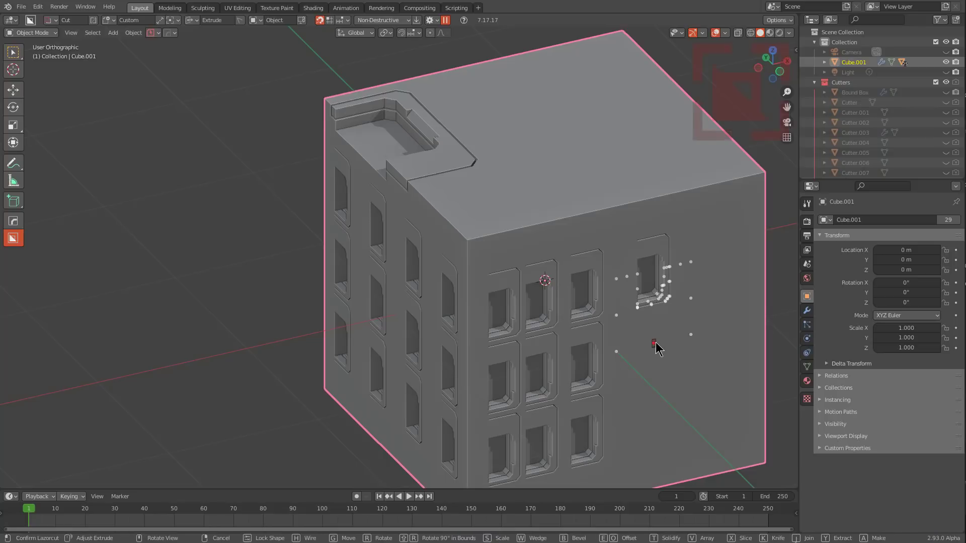
middle_drag(539, 306, 487, 256)
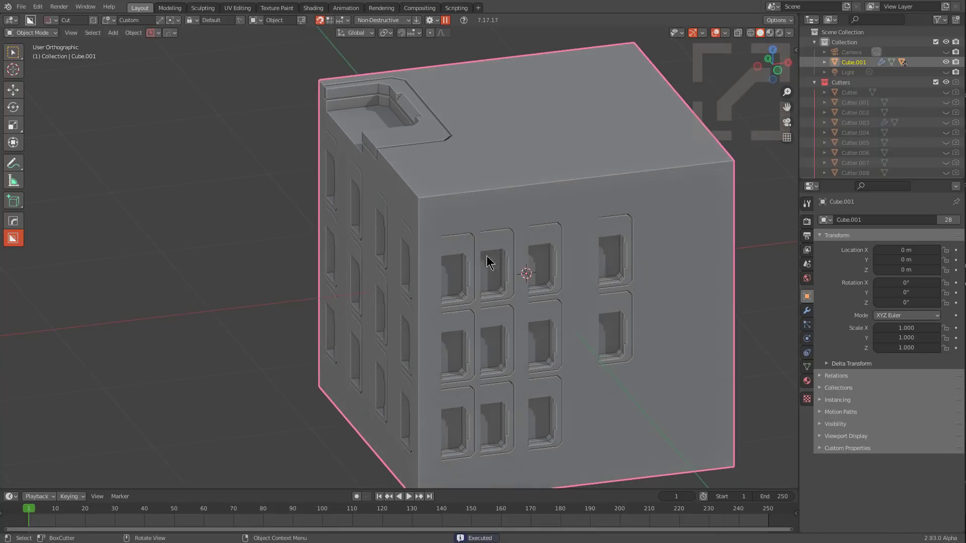
ctrl+click(618, 405)
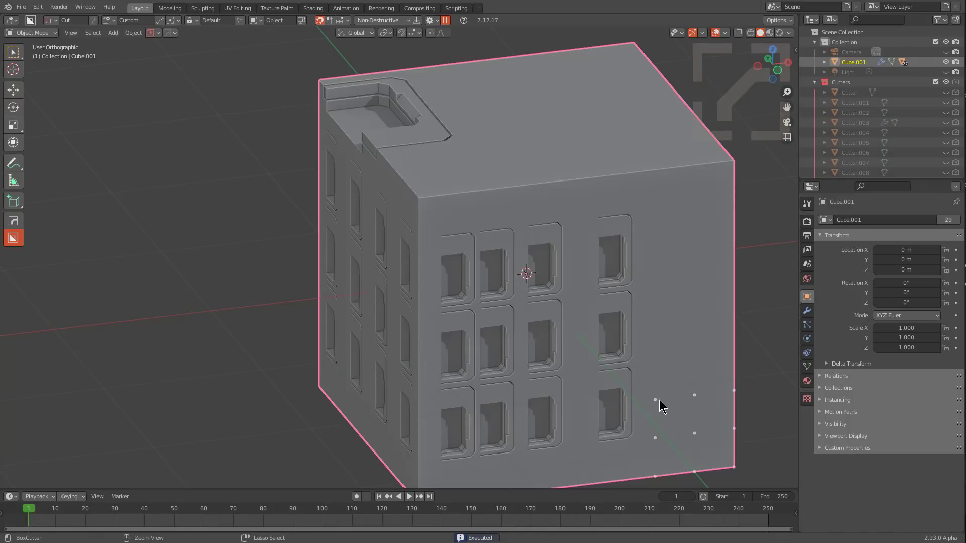
Step: Cut a fifth column of three repeats directly beside the fourth, working from the lowest row to the uppermost
ctrl+click(658, 400)
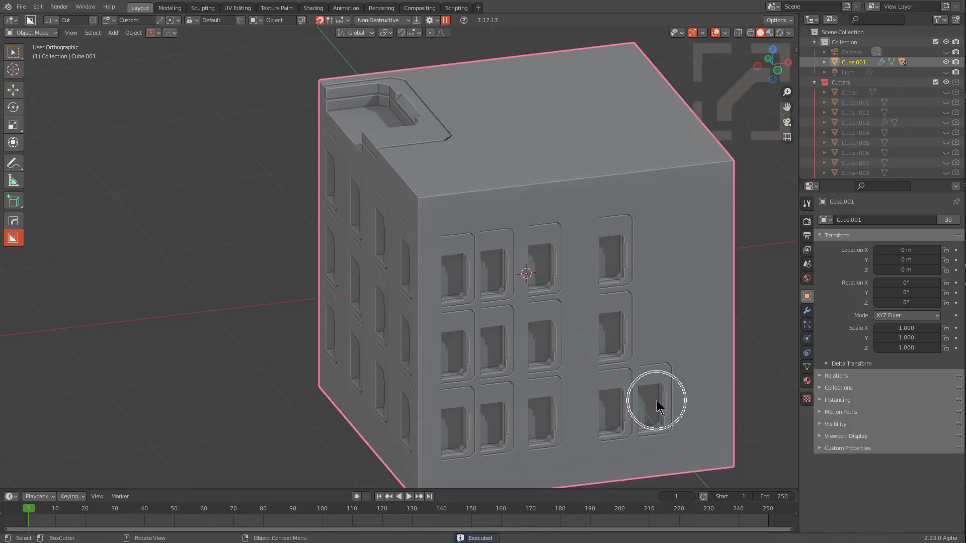
ctrl+click(654, 328)
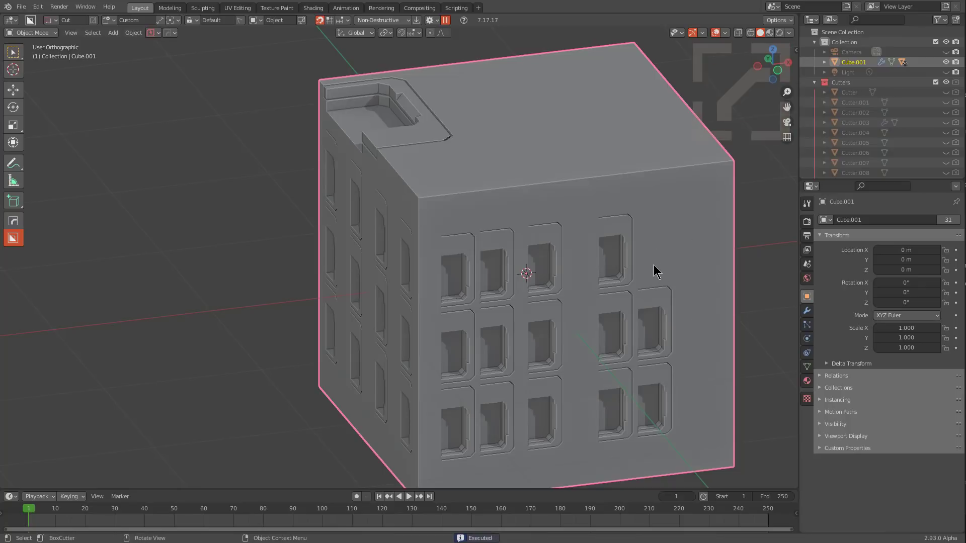
ctrl+click(655, 248)
ctrl+click(647, 235)
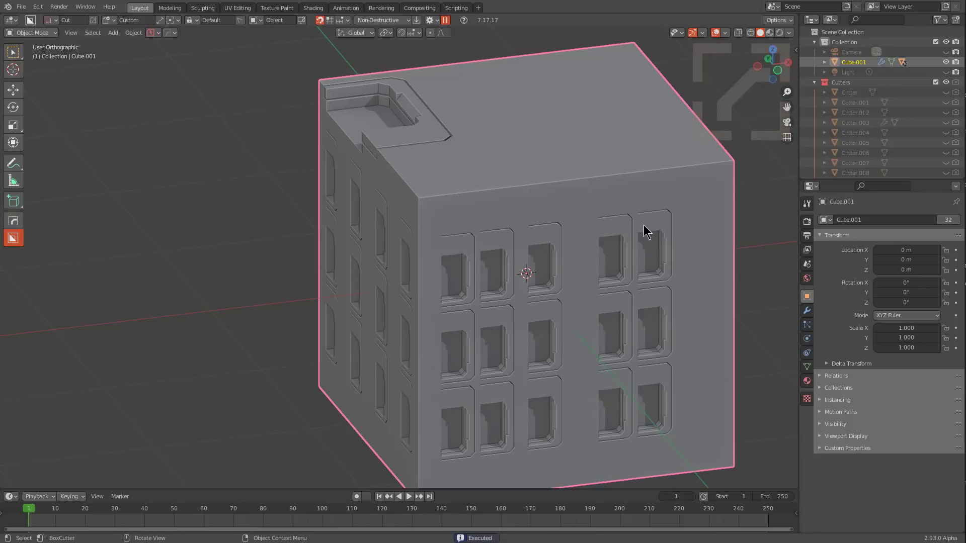
Step: Cut a sixth column of three repeats near the side face's far edge, aligned with the existing rows
ctrl+click(704, 245)
ctrl+click(704, 246)
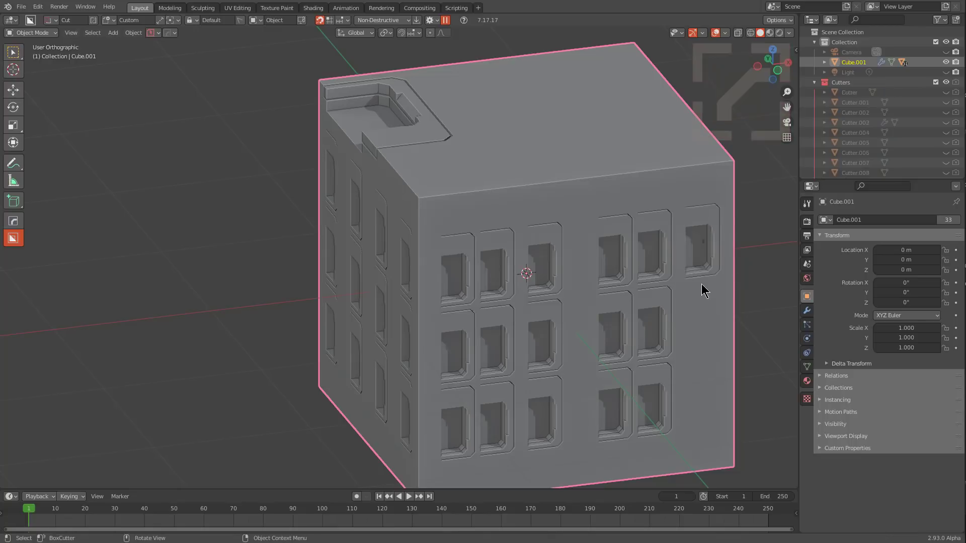
ctrl+click(702, 319)
ctrl+click(703, 321)
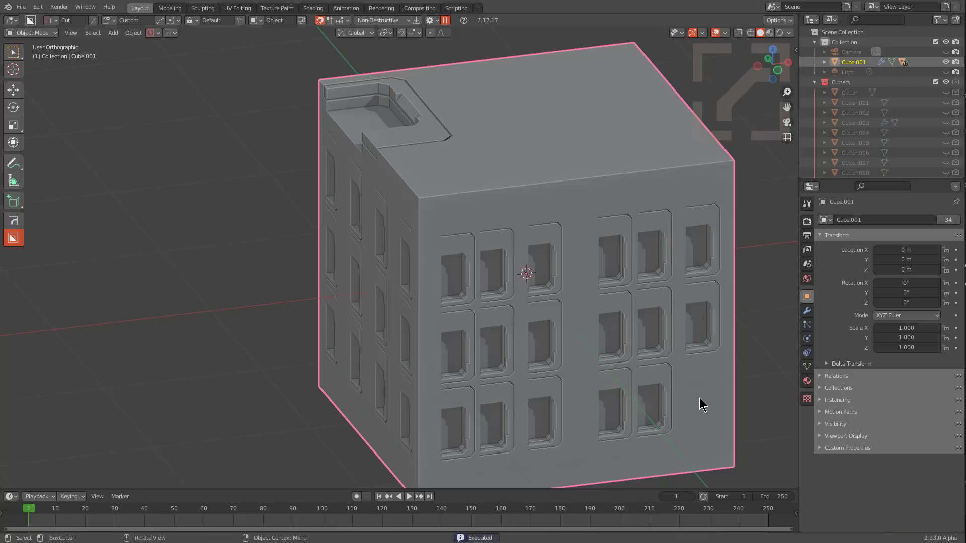
ctrl+click(701, 400)
ctrl+click(703, 400)
Step: Cut an upper row of four repeats at snap points on the adjacent blank face, with gaps after the second and third
middle_drag(579, 270, 445, 258)
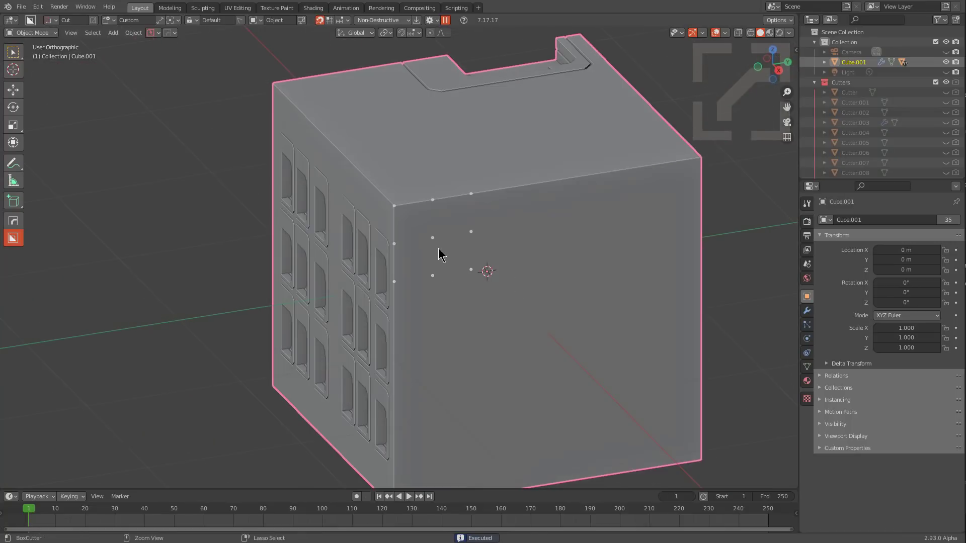
ctrl+click(433, 238)
ctrl+click(472, 232)
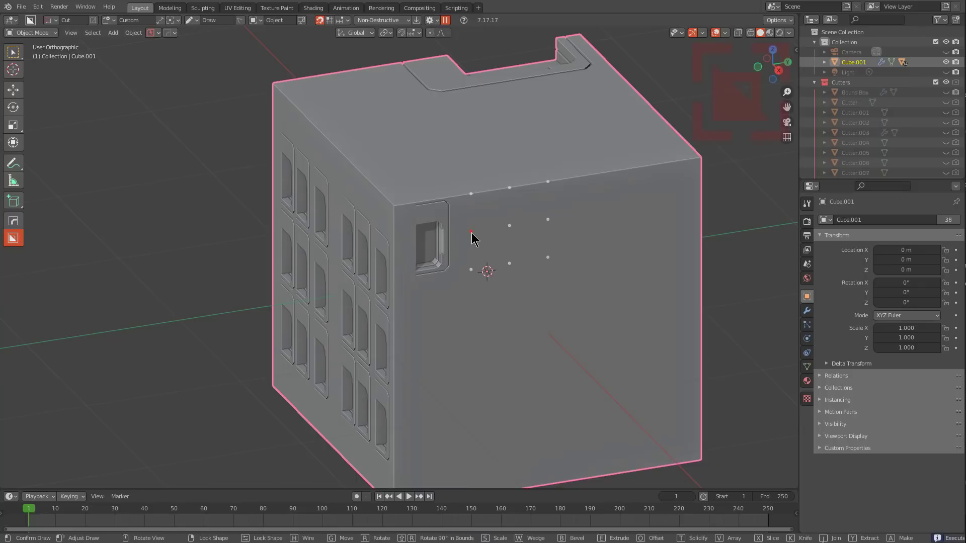
ctrl+click(547, 219)
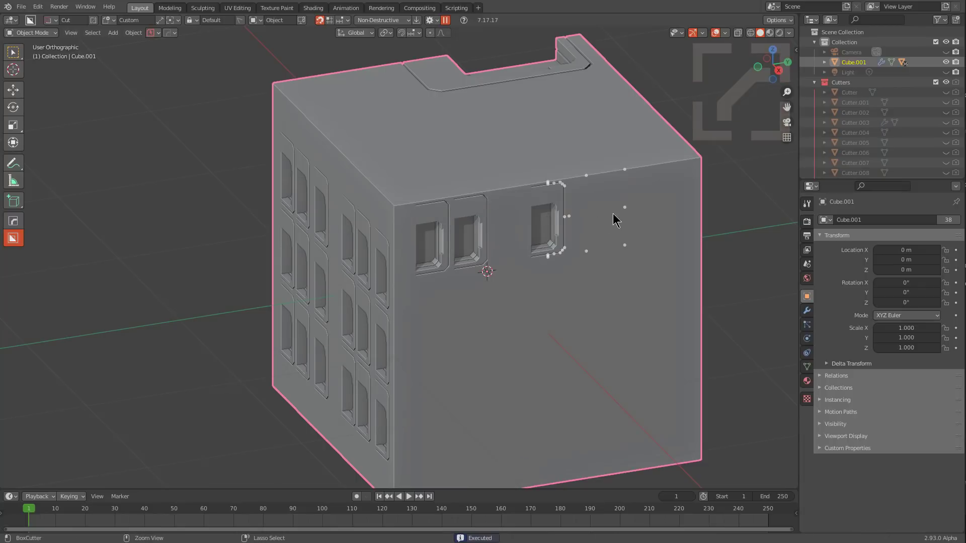
ctrl+click(624, 208)
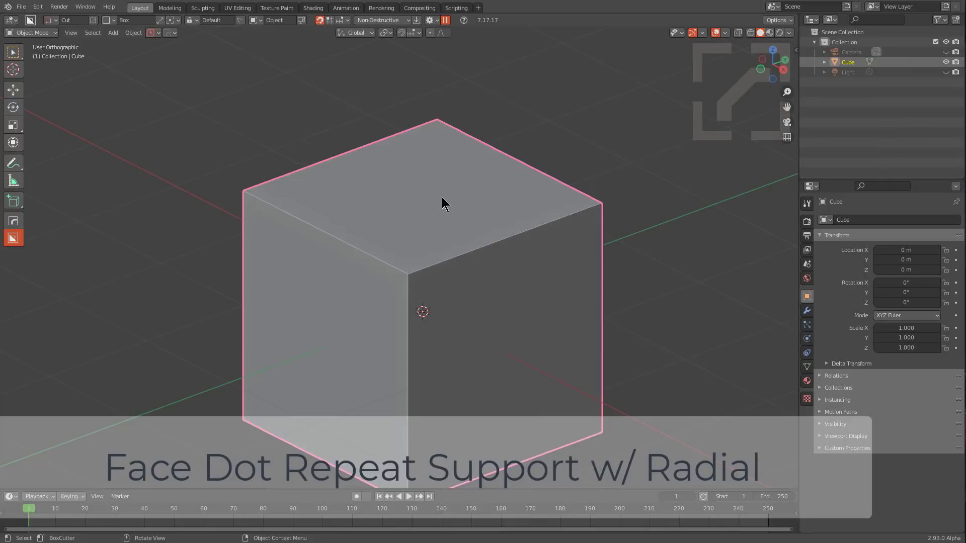
Step: Switch the cutter shape to Custom and draw it from the centre face dot on one side of the new cube
middle_drag(459, 255, 496, 228)
key(ctrl)
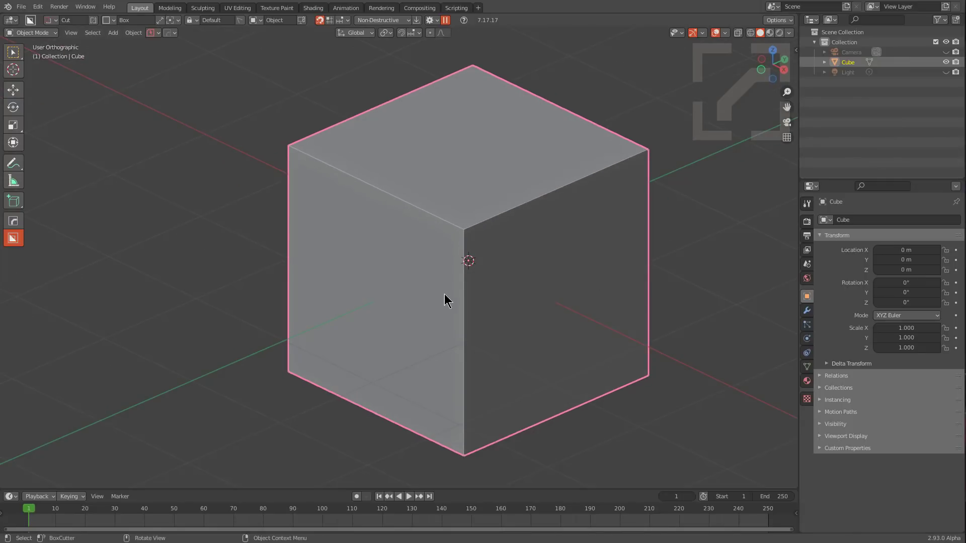
key(d)
click(391, 324)
key(ctrl)
mouse_move(380, 302)
mouse_down()
mouse_move(398, 317)
mouse_move(396, 330)
mouse_up()
Step: Turn the custom cutter into a radial array of 5 copies spread around the face's centre and apply the cut
key(v)
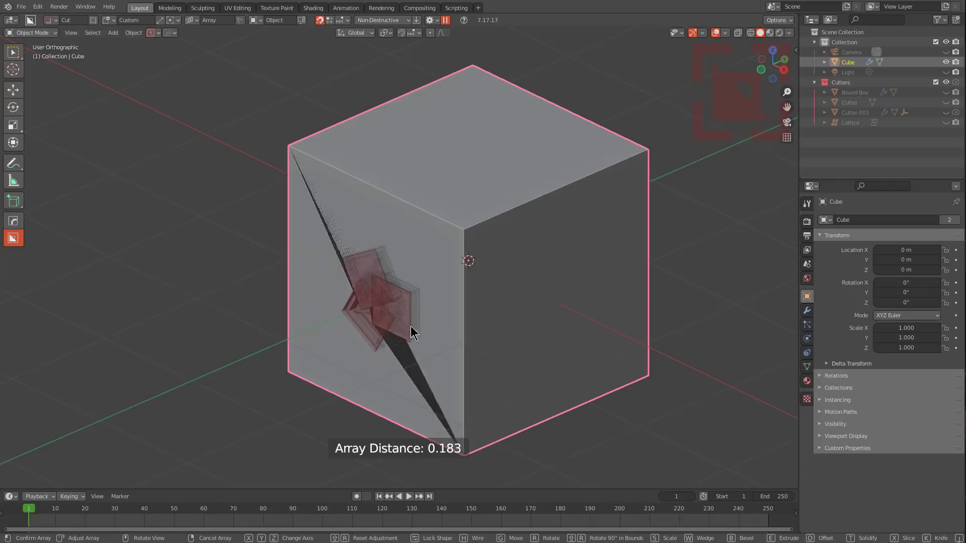
scroll(482, 347, up, 3)
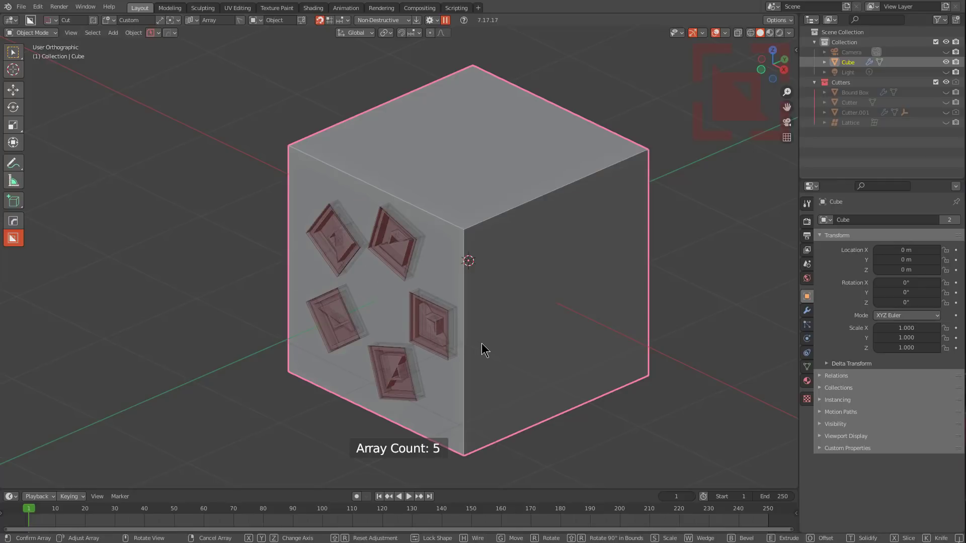
scroll(482, 348, down, 1)
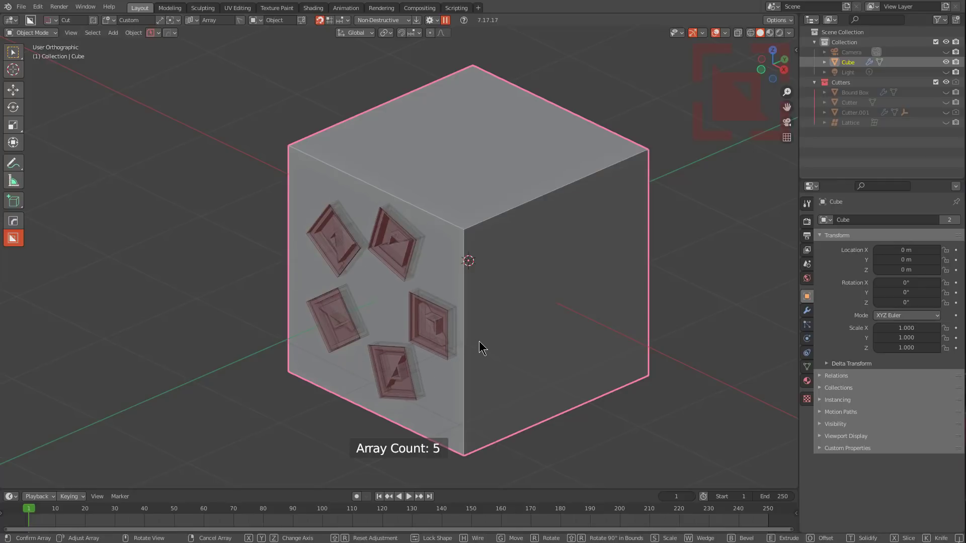
click(478, 340)
click(394, 239)
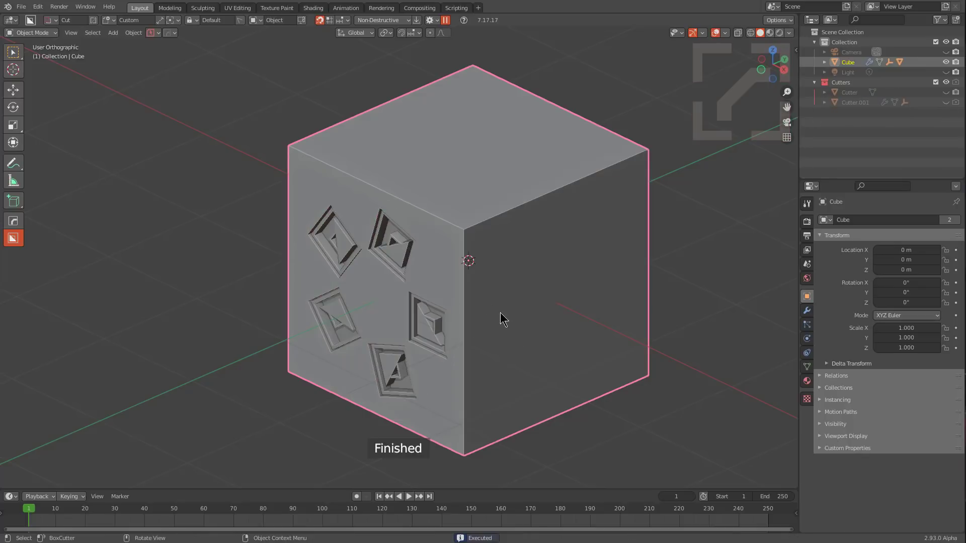
Step: Enable Repeat Lock in the behaviour options and repeat the radial cutter at the centre dot of the adjacent side face
middle_drag(500, 312, 502, 298)
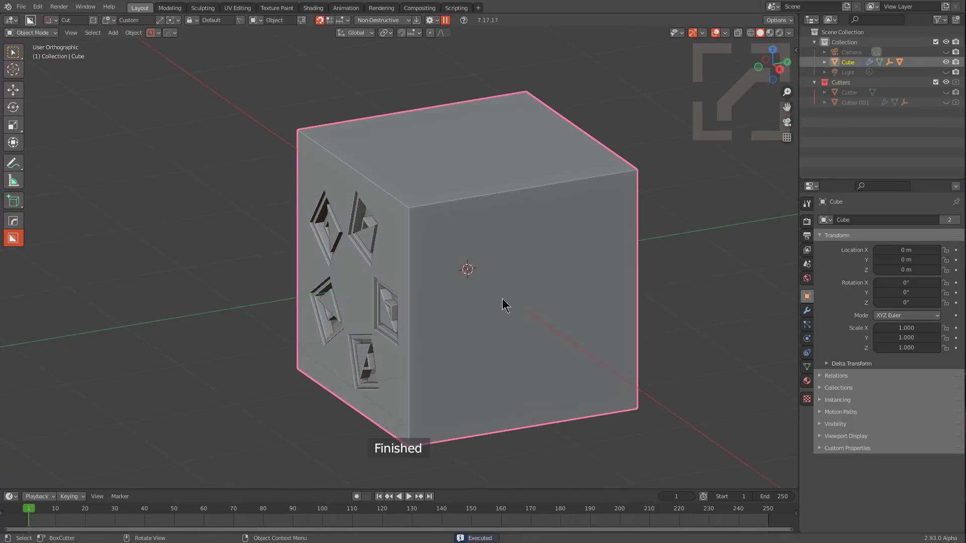
click(239, 20)
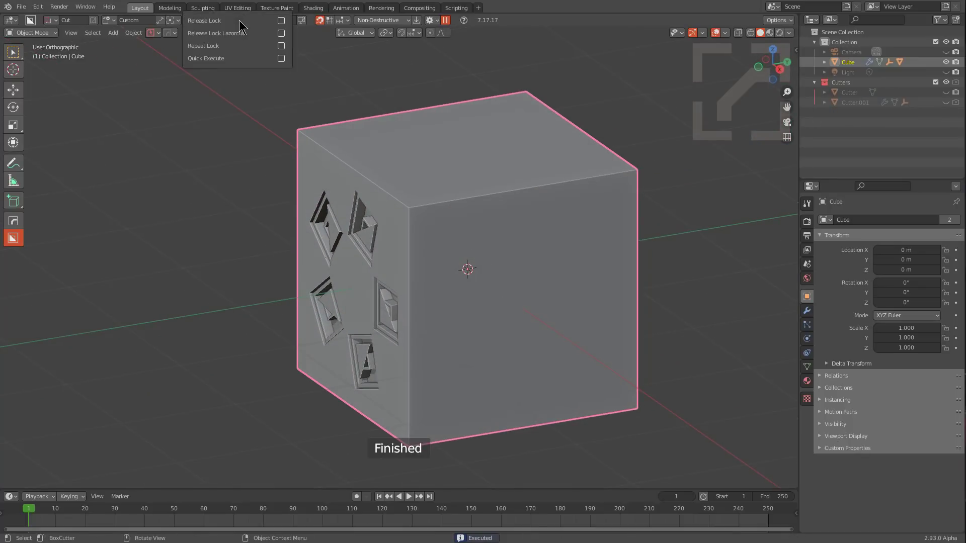
click(282, 47)
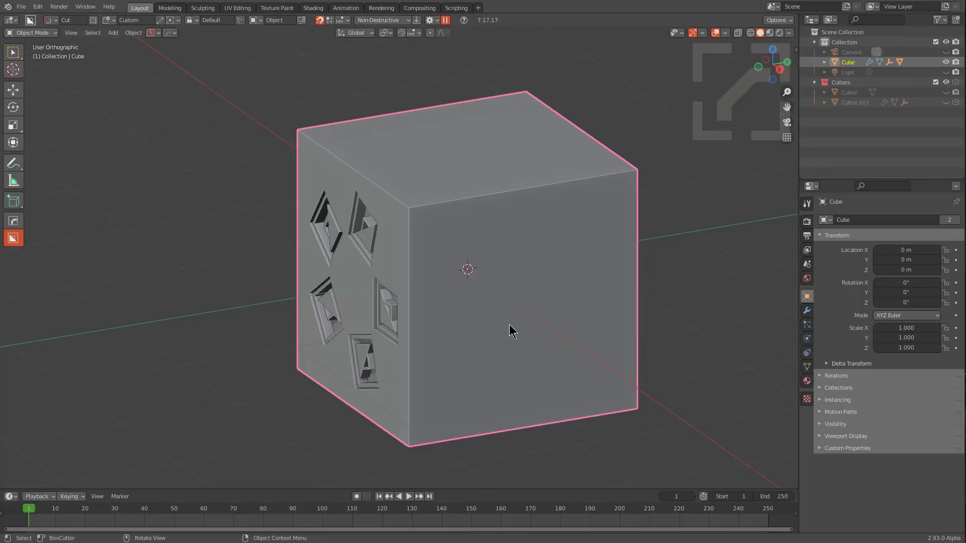
ctrl+double_click(523, 307)
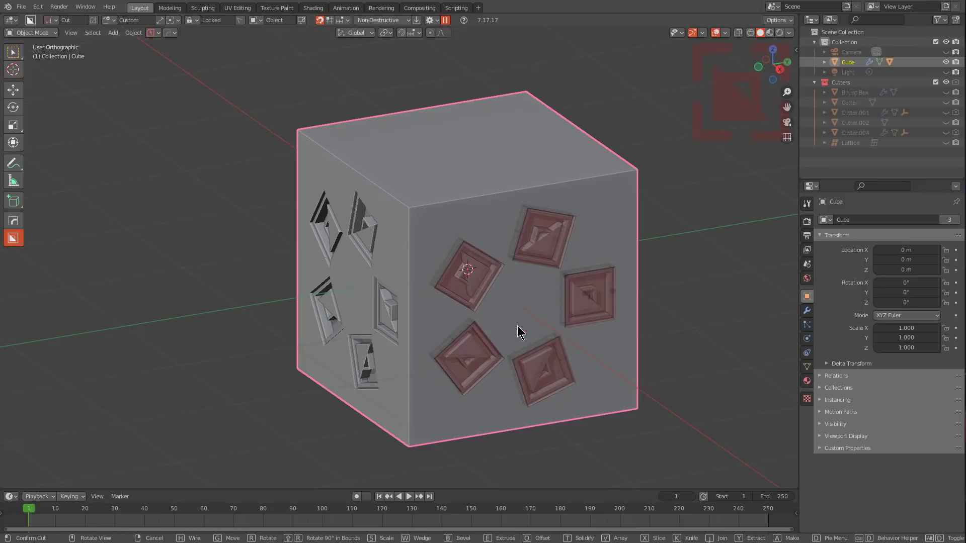
Step: Displace the locked radial array's copies outward, enlarge the cutter shape, and apply the cut to the side face
middle_drag(568, 310, 556, 312)
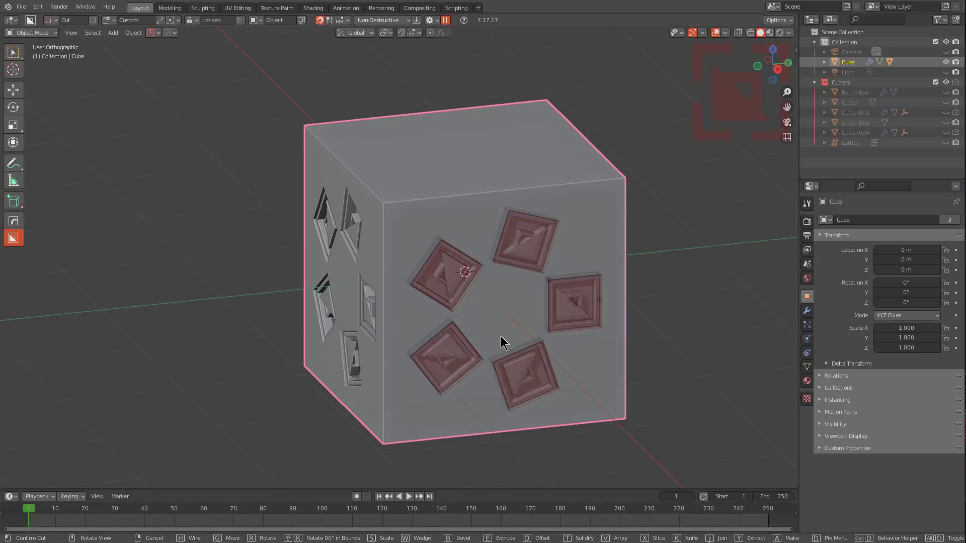
drag(601, 299, 673, 264)
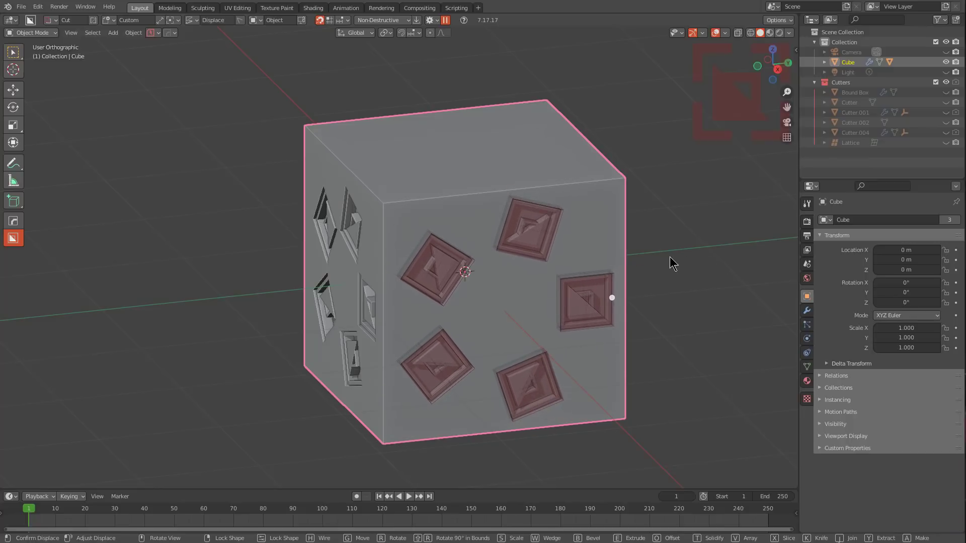
key(Tab)
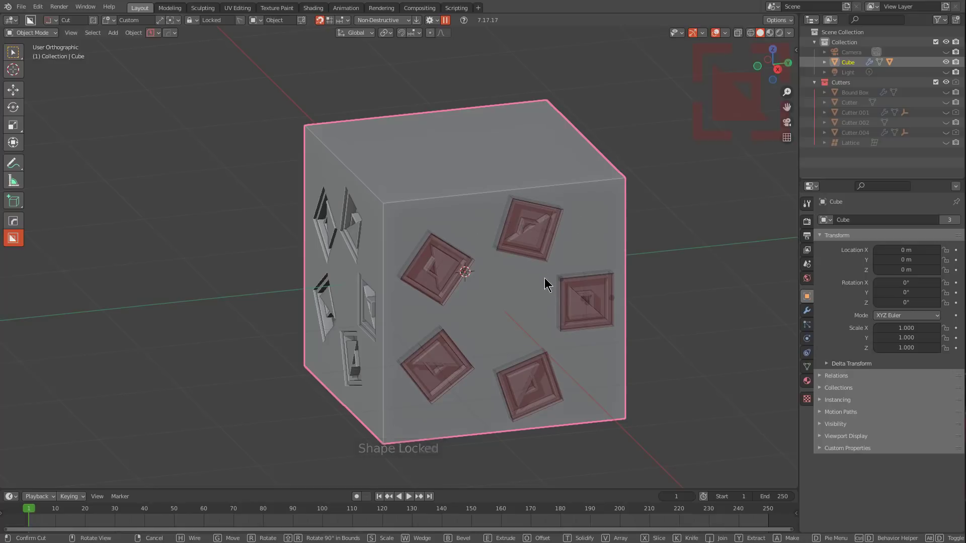
key(Tab)
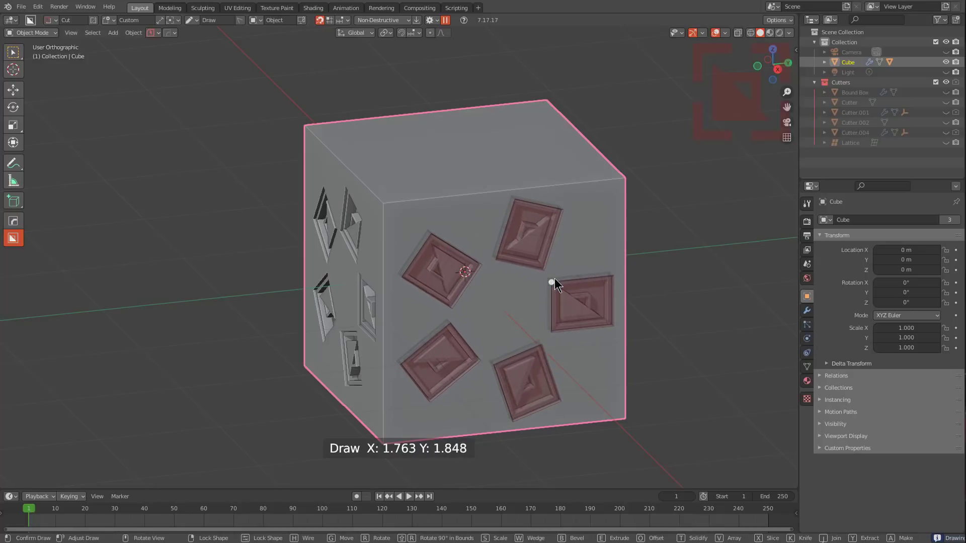
key(Tab)
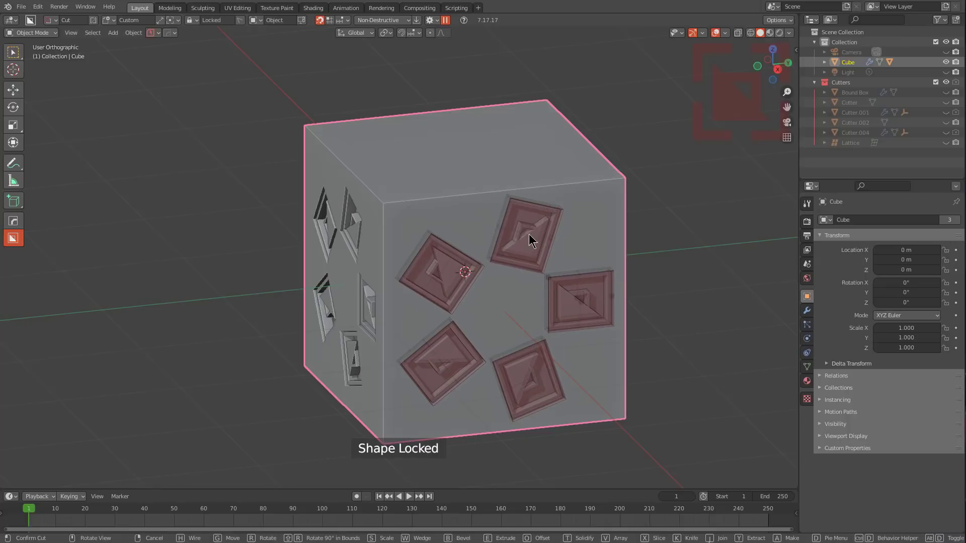
click(534, 221)
Step: Repeat the radial cutter on the cube's top face, adjust its spread and shape with the edit dots, and apply the cut
middle_drag(562, 256, 470, 270)
key(ctrl+z)
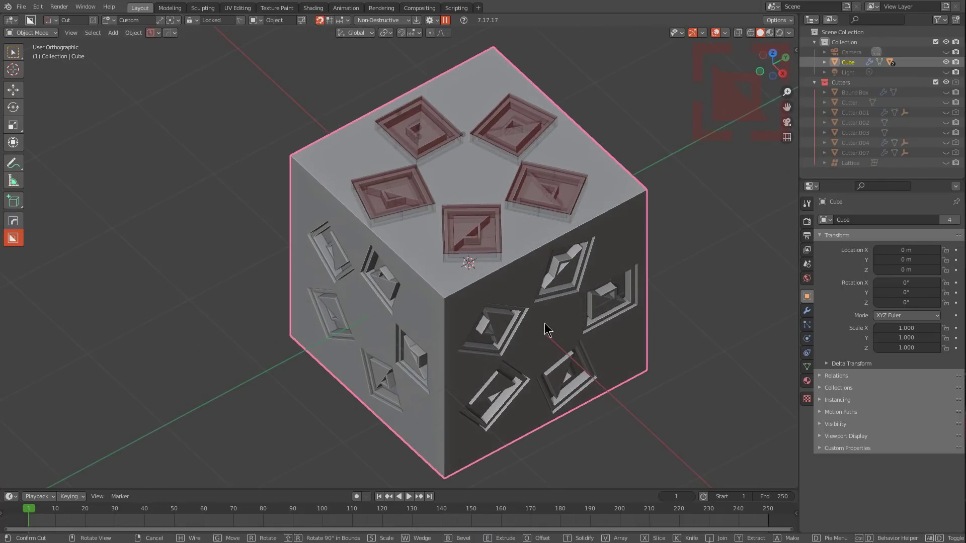
middle_drag(548, 330, 495, 259)
middle_drag(405, 212, 473, 209)
mouse_move(473, 210)
mouse_down()
mouse_move(452, 189)
mouse_move(476, 199)
mouse_up()
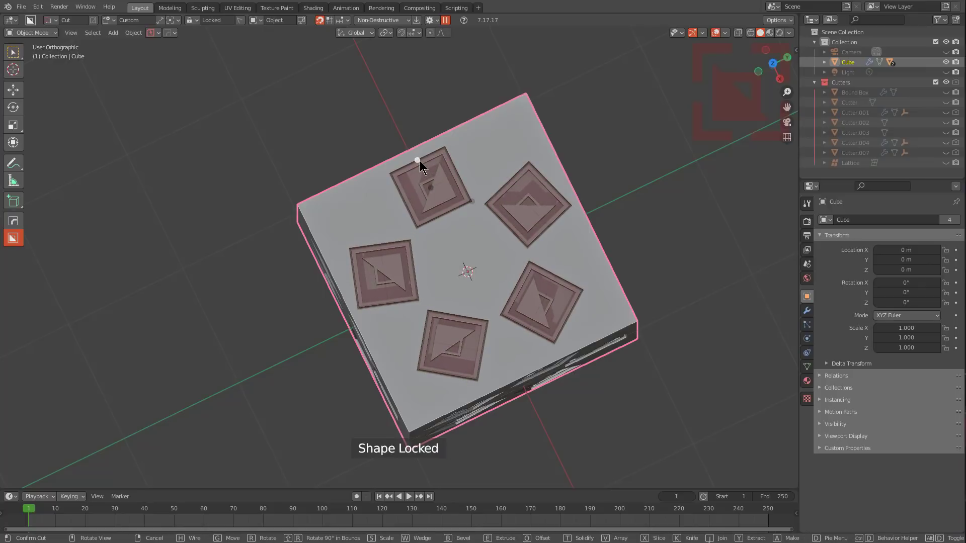
mouse_move(419, 161)
mouse_down()
mouse_move(387, 88)
mouse_move(404, 120)
mouse_up()
middle_drag(449, 168, 477, 242)
click(457, 232)
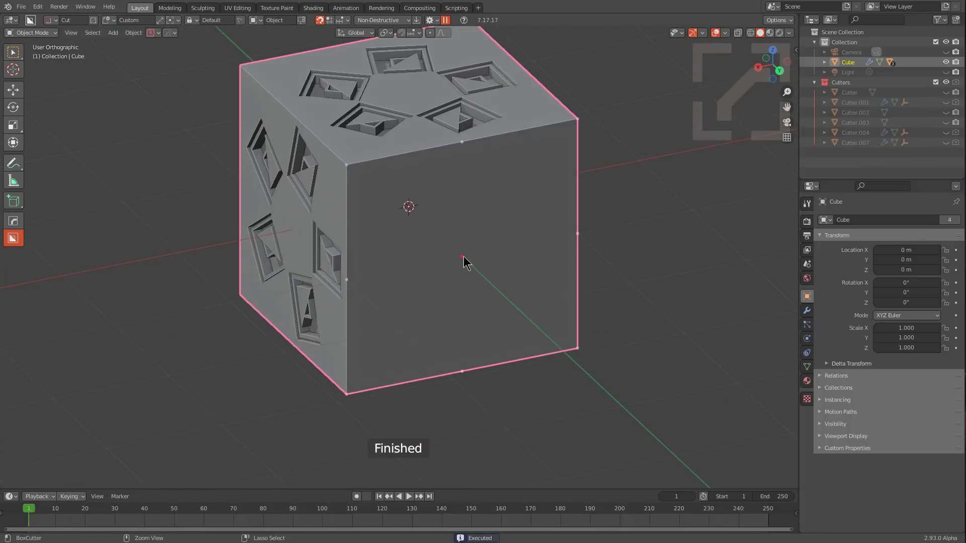
Step: Repeat the locked radial cutter at the centre dot of the uncut side face beside the finished one and apply the cut
double_click(463, 256)
middle_drag(496, 289, 455, 251)
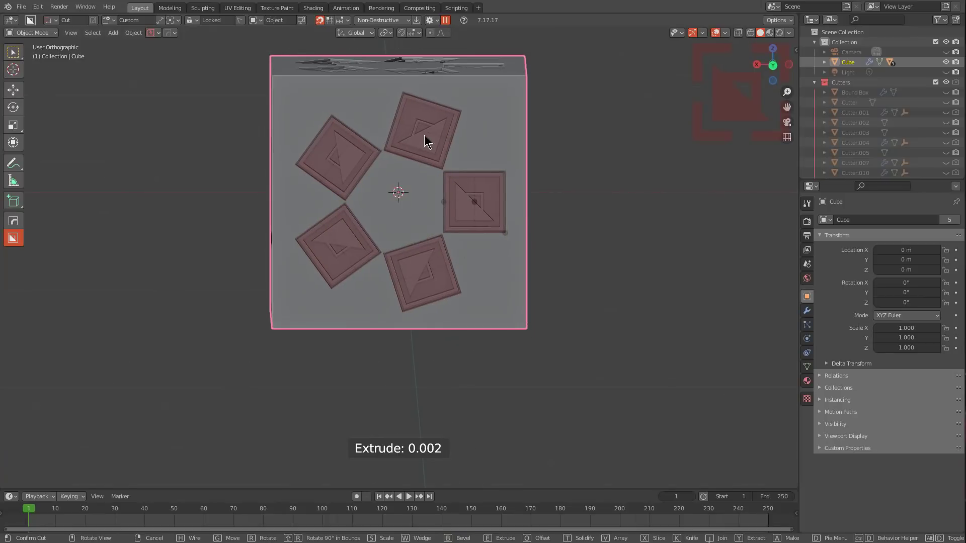
click(424, 135)
Step: Repeat the radial cutter on the cube's last uncut side face, displace its copies outward, and apply the cut
middle_drag(505, 190, 416, 207)
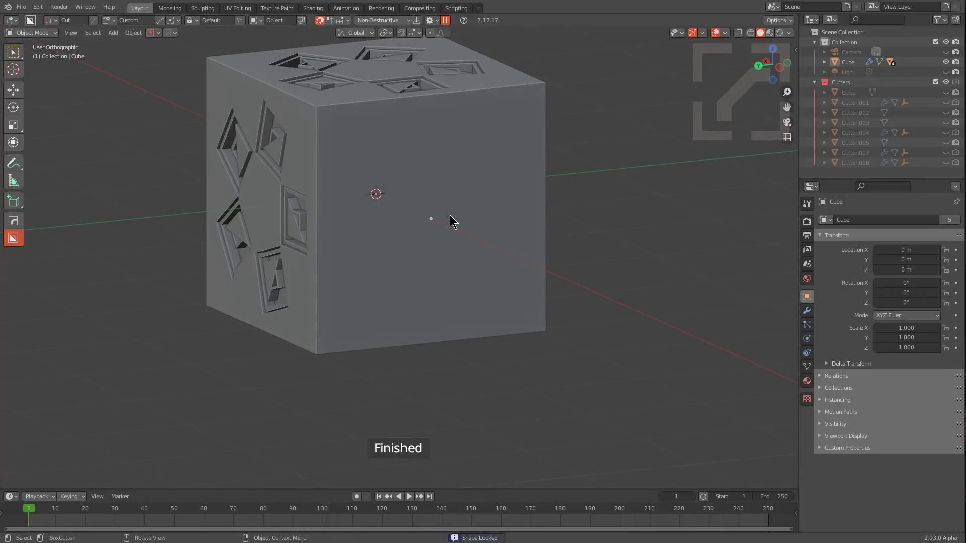
click(447, 218)
double_click(432, 222)
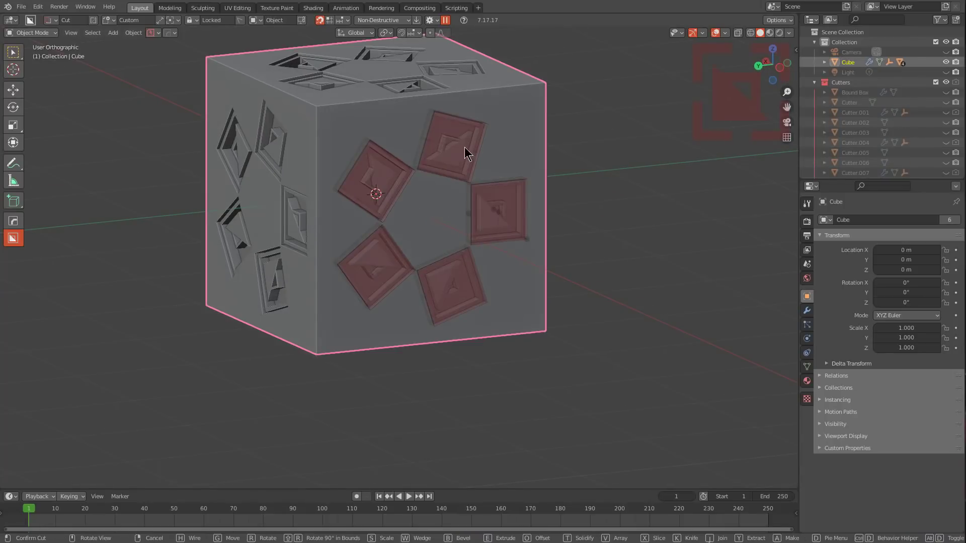
click(466, 216)
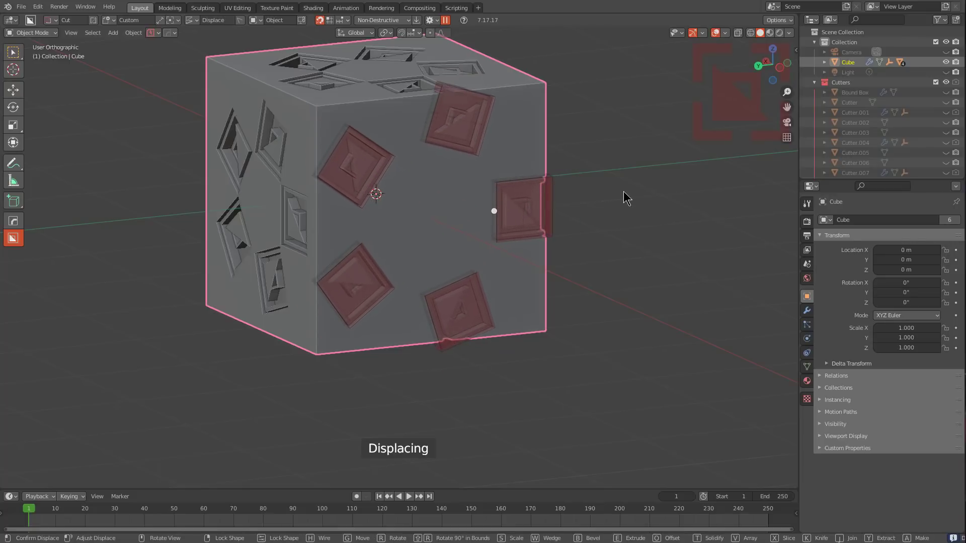
click(600, 190)
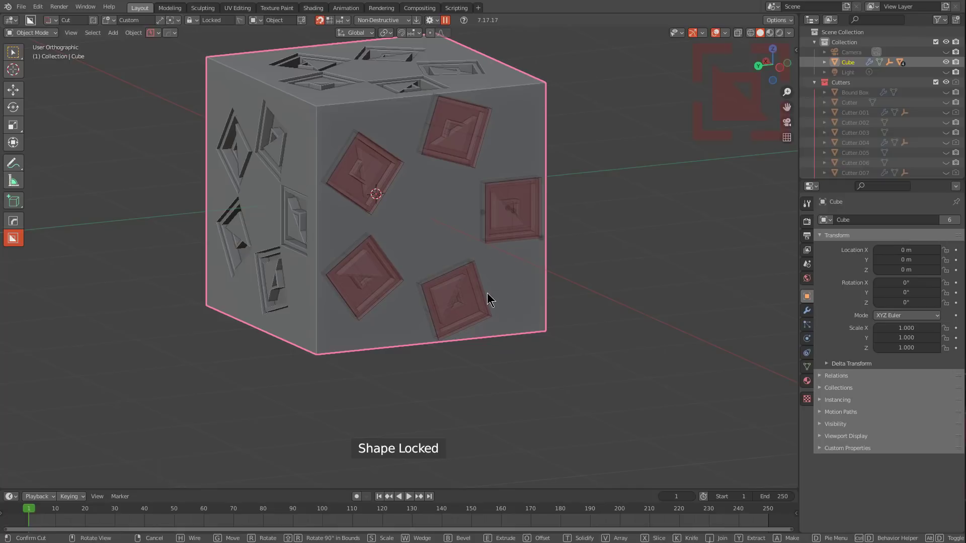
click(484, 212)
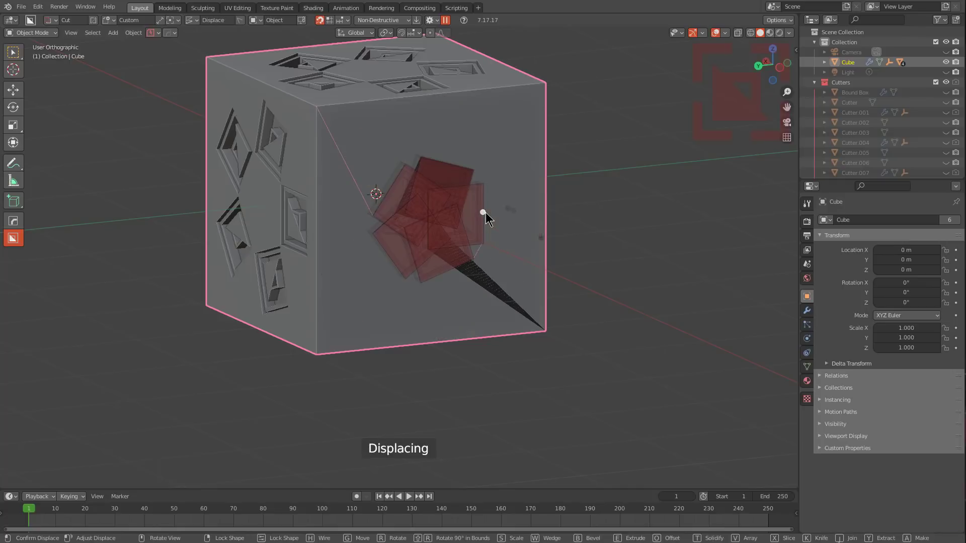
click(598, 191)
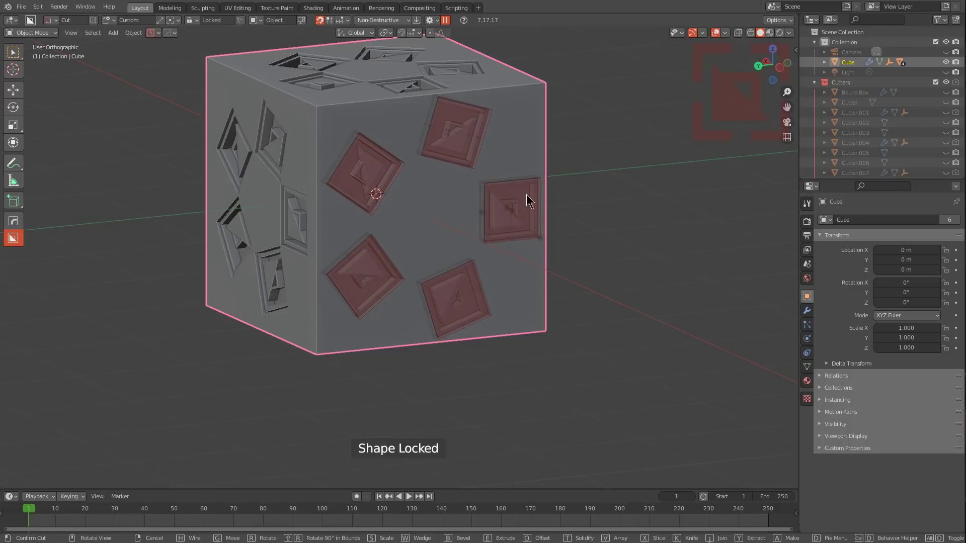
middle_drag(528, 201, 500, 215)
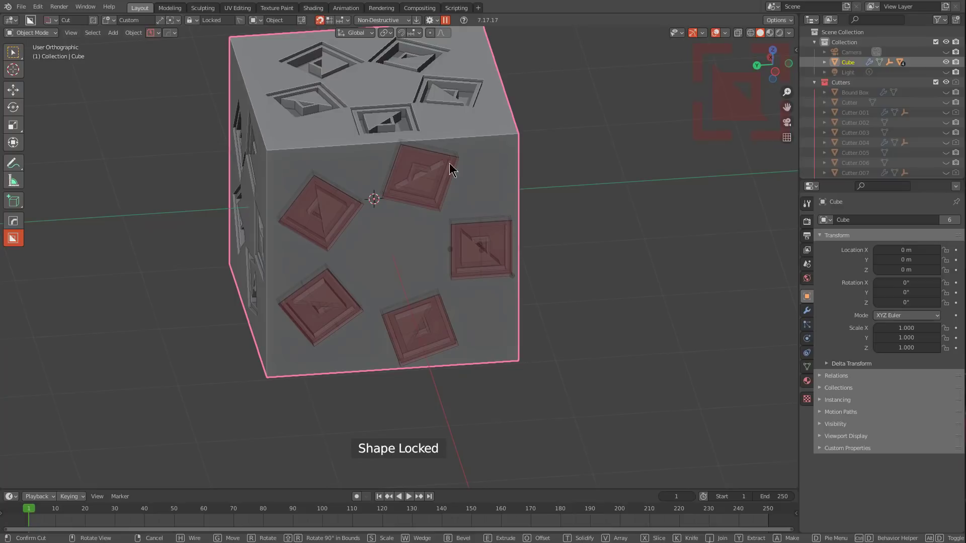
click(491, 183)
Step: Repeat the radial cutter at the centre of the cube's bottom face and reduce its array to 3 copies
middle_drag(470, 186, 422, 197)
ctrl+click(380, 291)
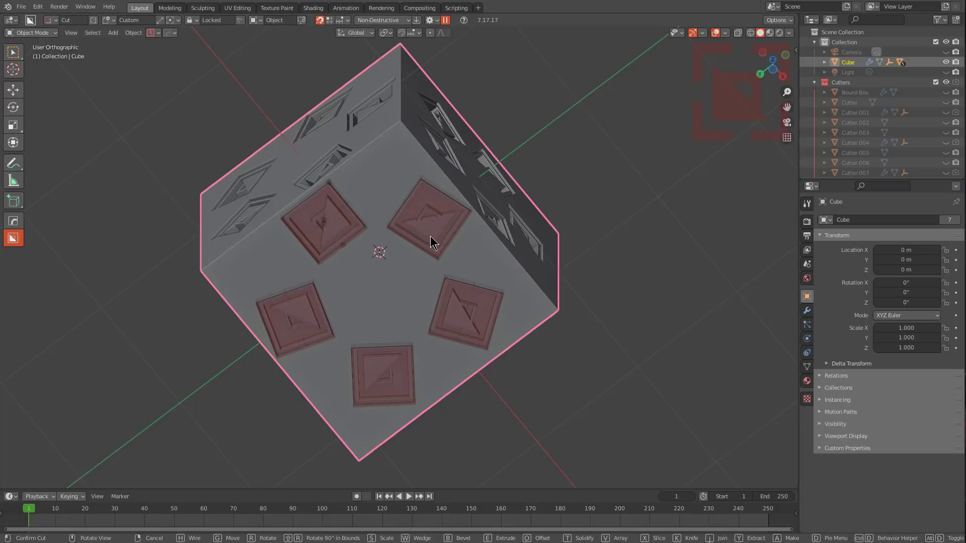
key(v)
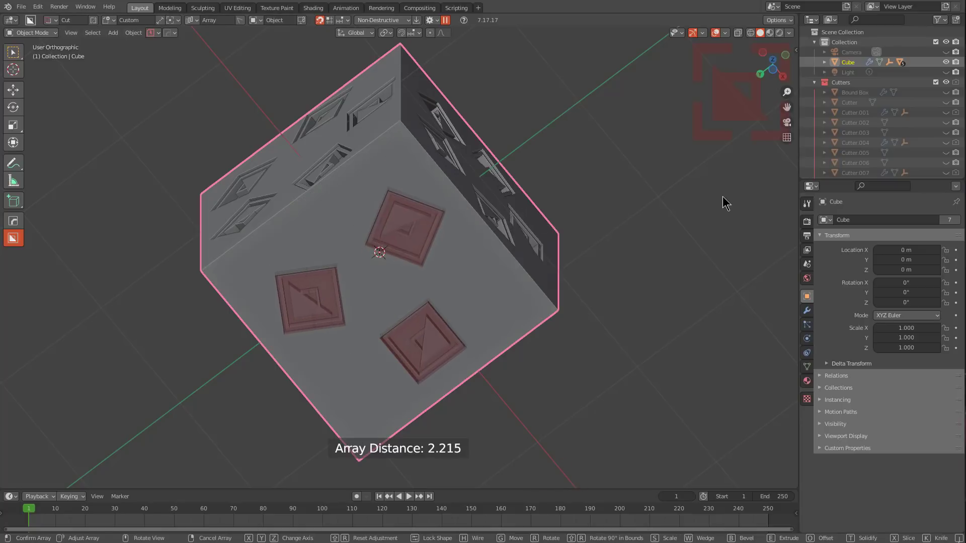
scroll(734, 195, up, 3)
scroll(737, 196, down, 3)
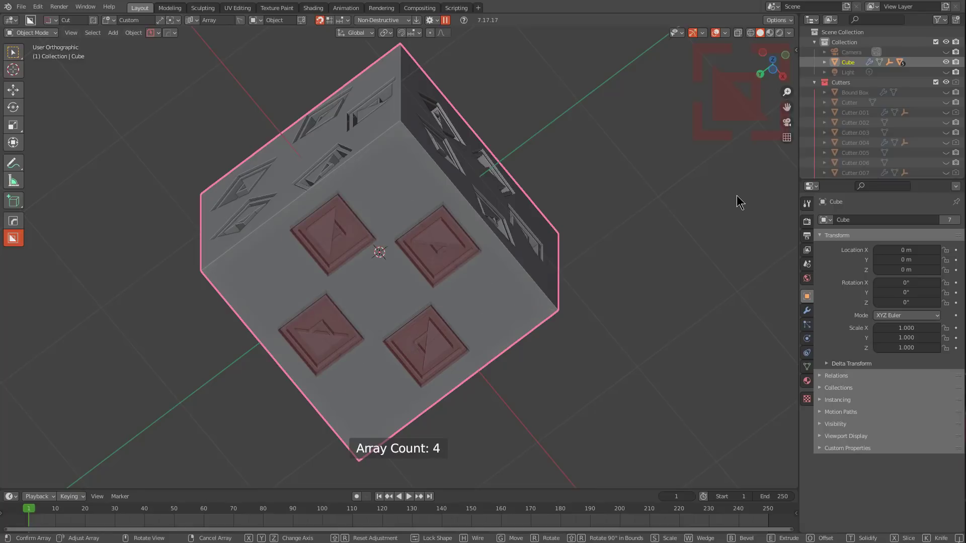
click(769, 173)
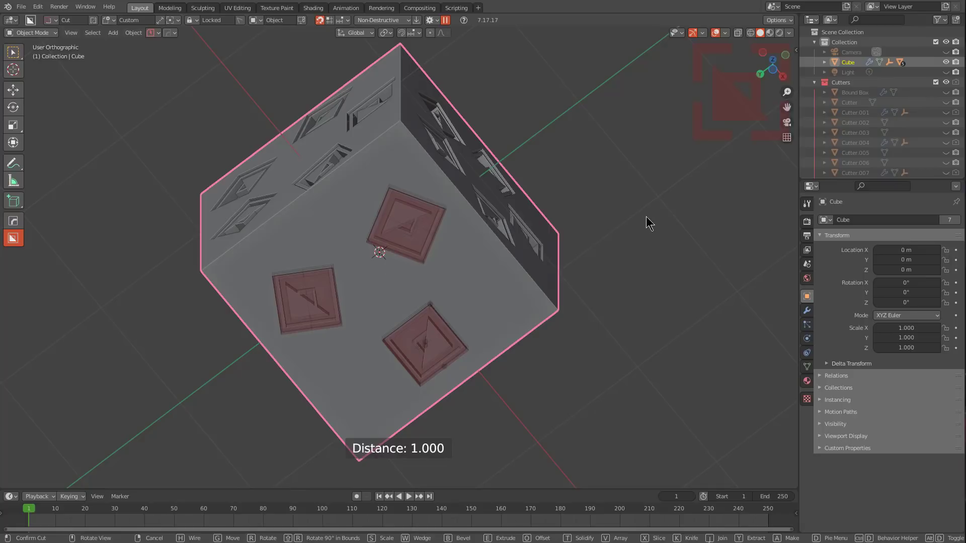
Step: Try preset array counts of 4 and 6 on the bottom-face cutter, settle on 2 copies, and apply the cut
key(ctrl+d)
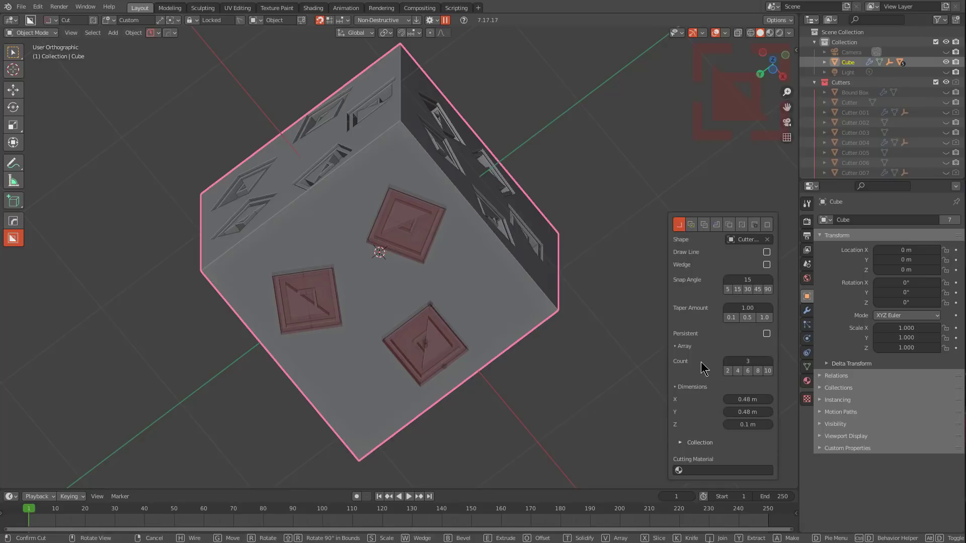
click(737, 371)
click(748, 371)
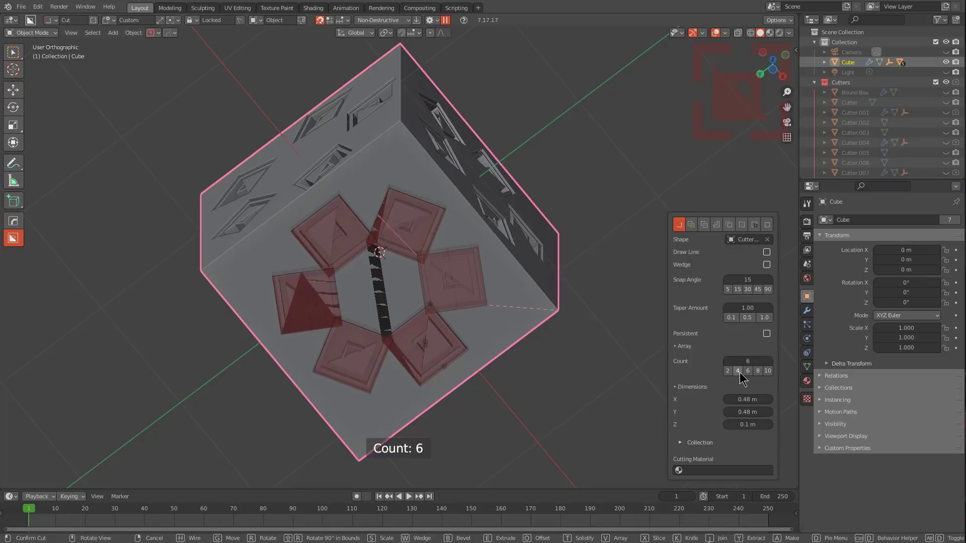
click(738, 371)
click(729, 371)
click(736, 370)
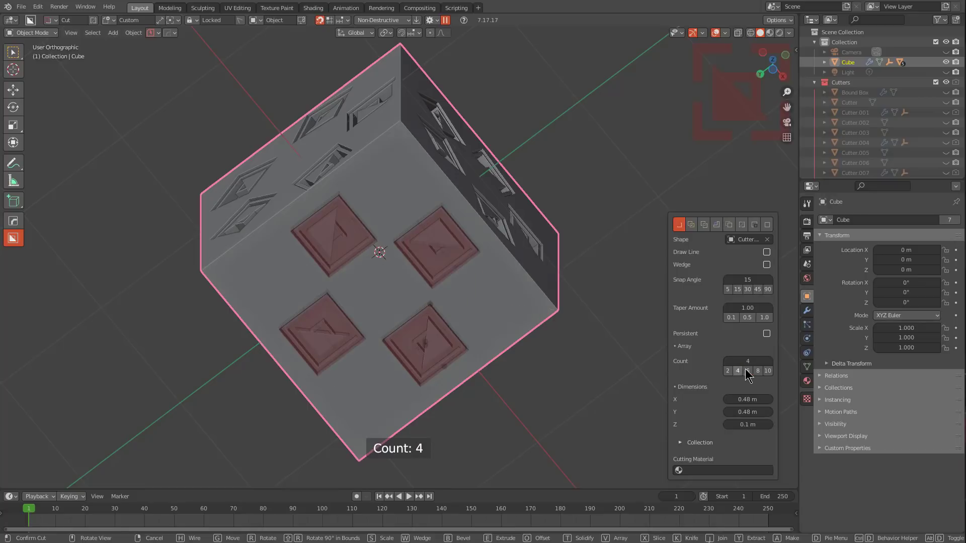
click(748, 370)
click(727, 371)
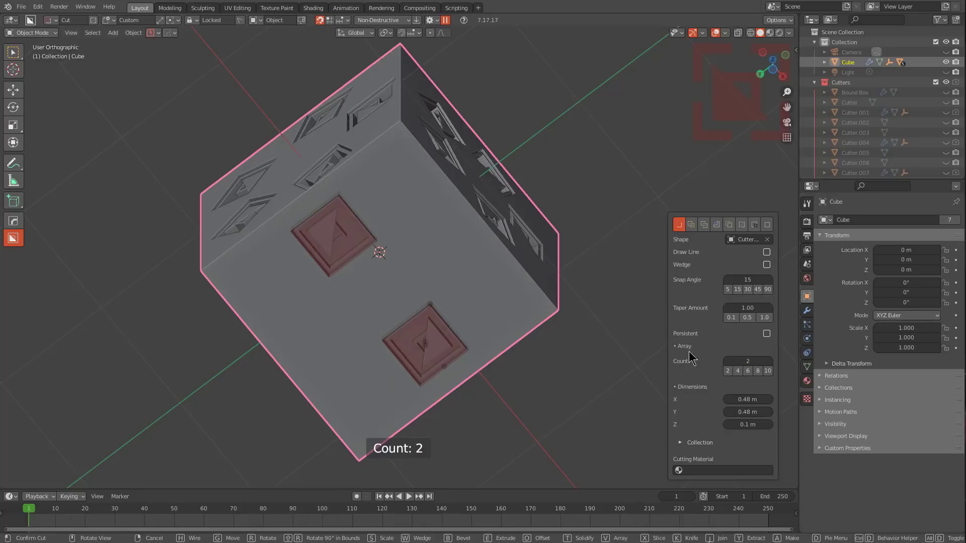
click(419, 236)
Step: Add a second cube and move it along the X axis to about -2.64 m, beside the first cube
middle_drag(401, 211, 345, 295)
scroll(345, 294, down, 3)
key(shift+a)
mouse_move(475, 211)
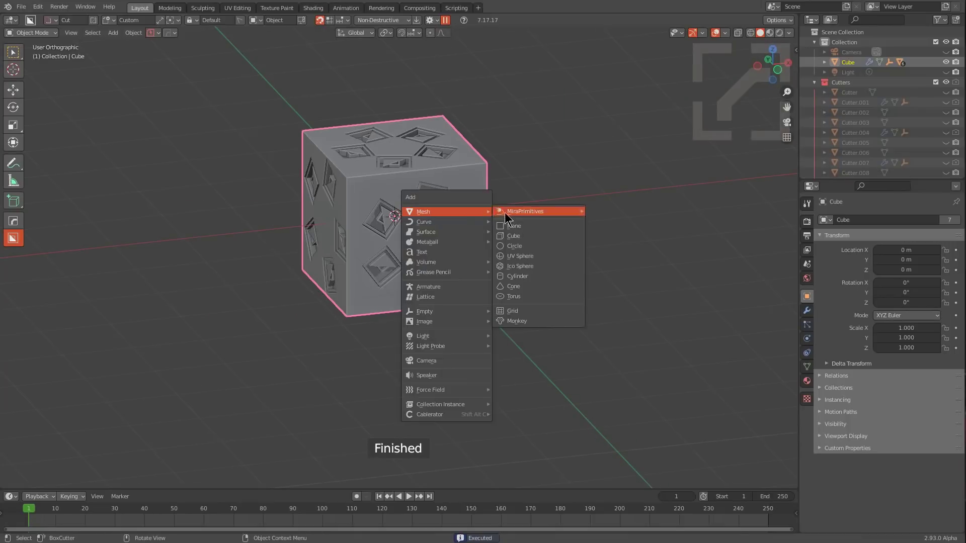
click(527, 238)
key(g)
key(x)
click(306, 237)
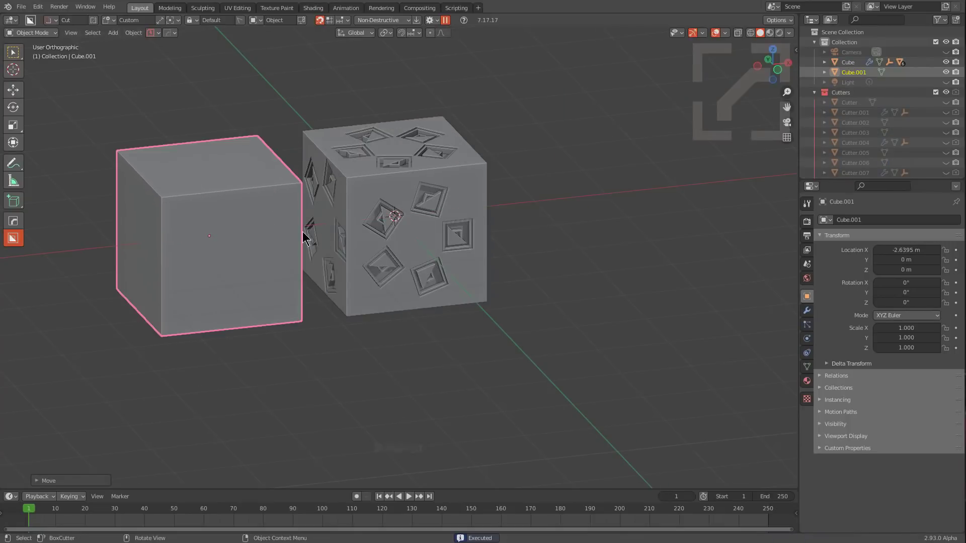
Step: Repeat the two-copy radial cutter at the centre of the new cube's outer side face
middle_drag(306, 237, 420, 180)
scroll(394, 189, up, 2)
ctrl+click(366, 198)
scroll(421, 179, up, 1)
shift+middle_drag(577, 96, 512, 209)
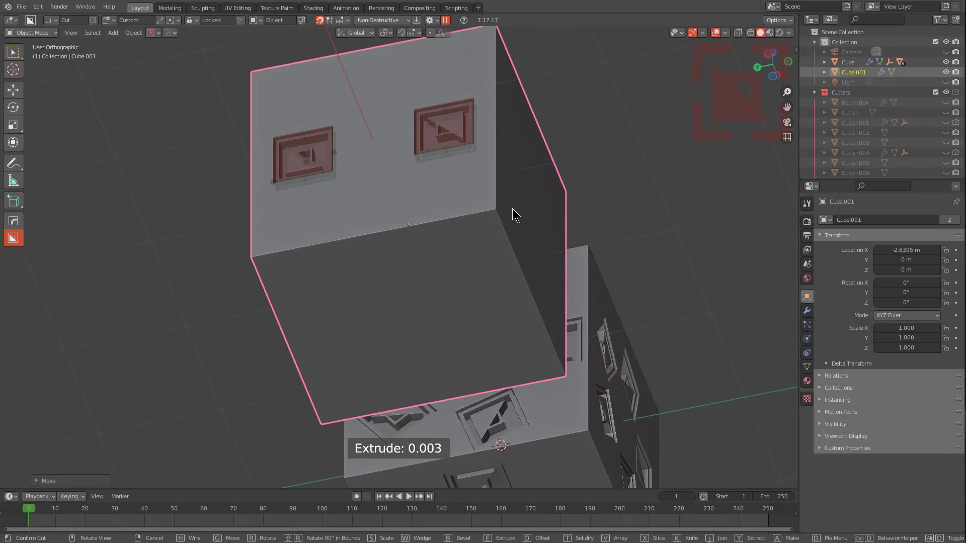
Step: Set the cutter's array count to 4 after trying 5 and 3 copies, and apply the cut
key(d)
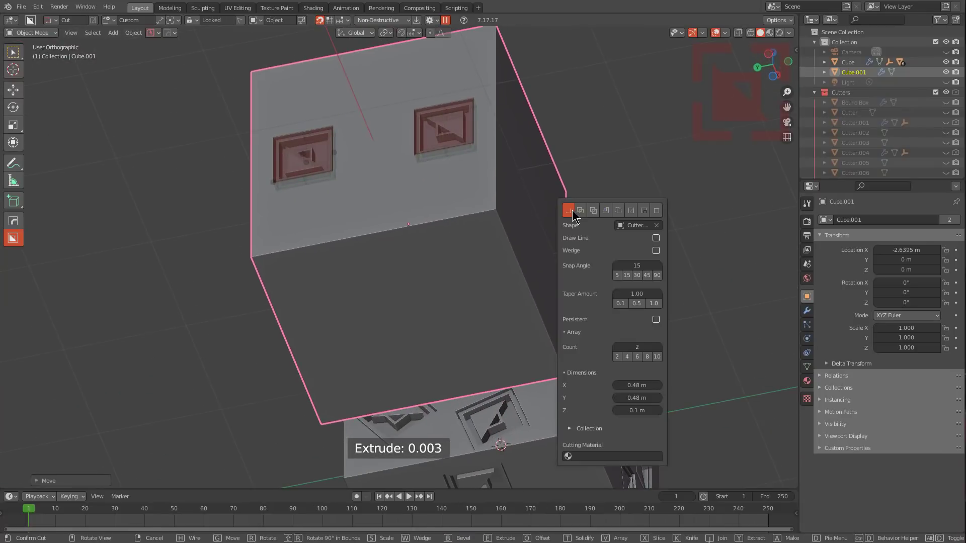
click(627, 356)
click(659, 348)
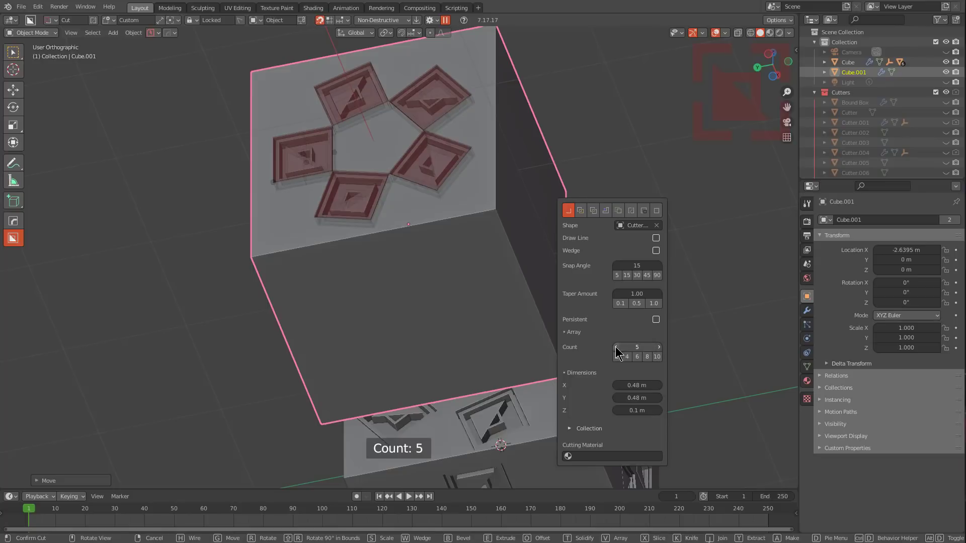
click(617, 347)
click(616, 347)
click(659, 348)
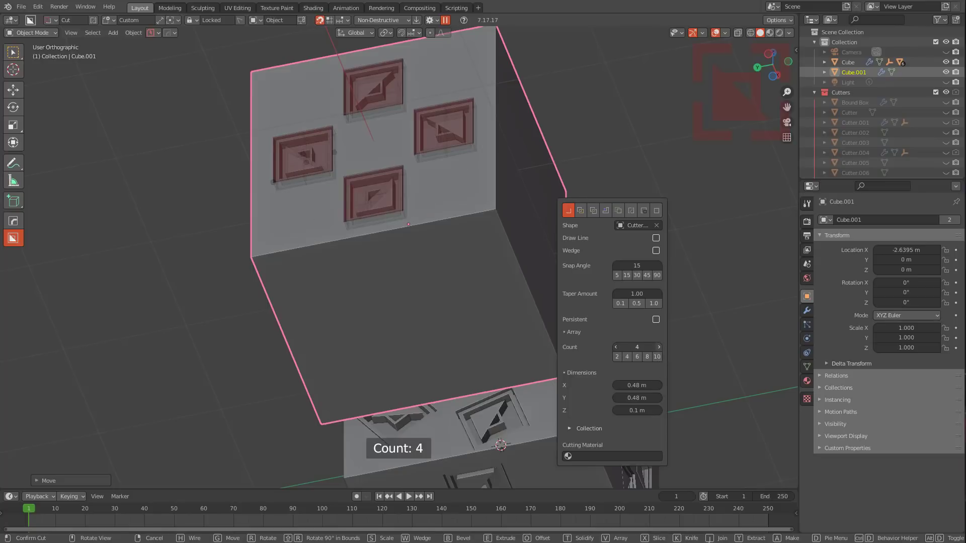
middle_drag(448, 112, 324, 186)
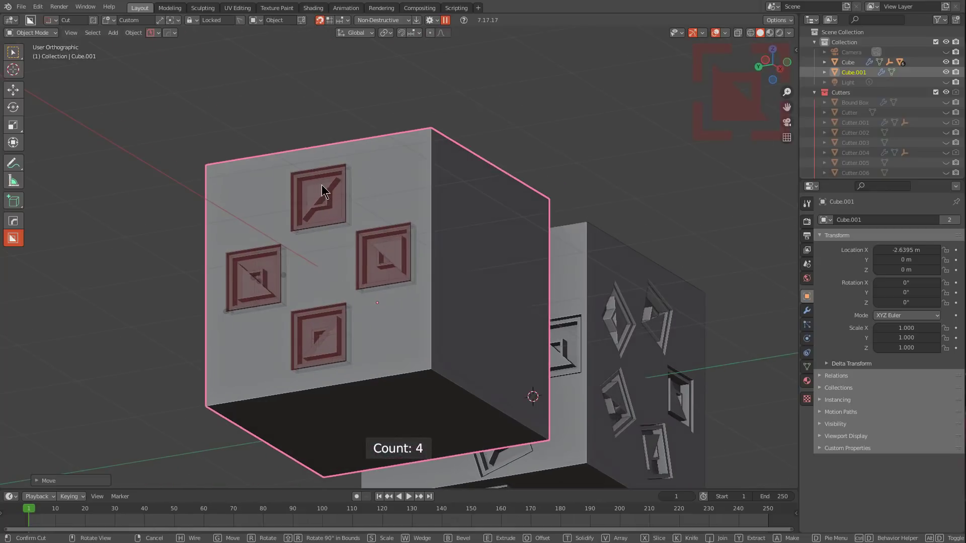
click(324, 186)
Step: Repeat the radial cutter at the centre of the new cube's adjacent side face and raise its array count to 5
middle_drag(467, 300, 501, 252)
click(443, 254)
ctrl+double_click(446, 245)
key(ctrl+d)
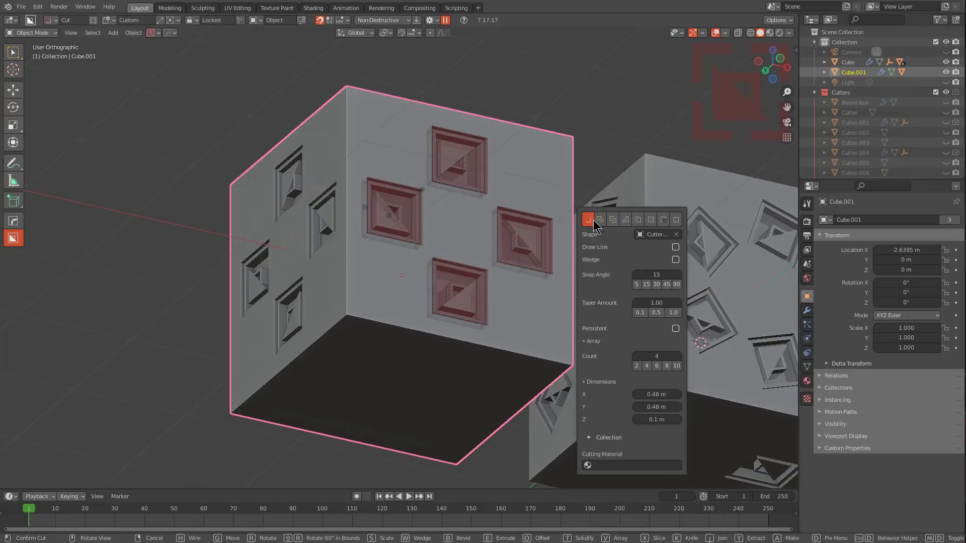
click(678, 356)
Step: Displace the five copies outward past the face's edges and apply the cut
middle_drag(521, 179, 493, 197)
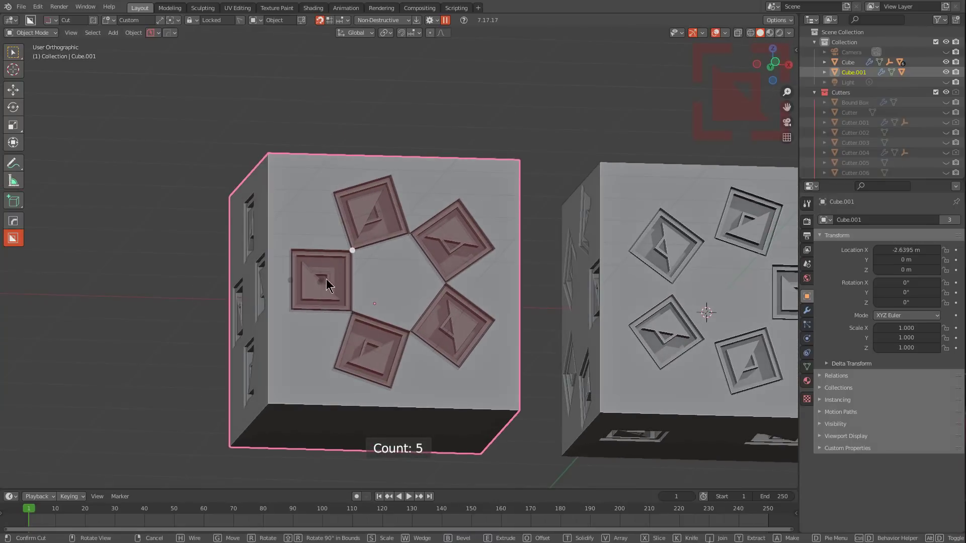
drag(293, 280, 185, 257)
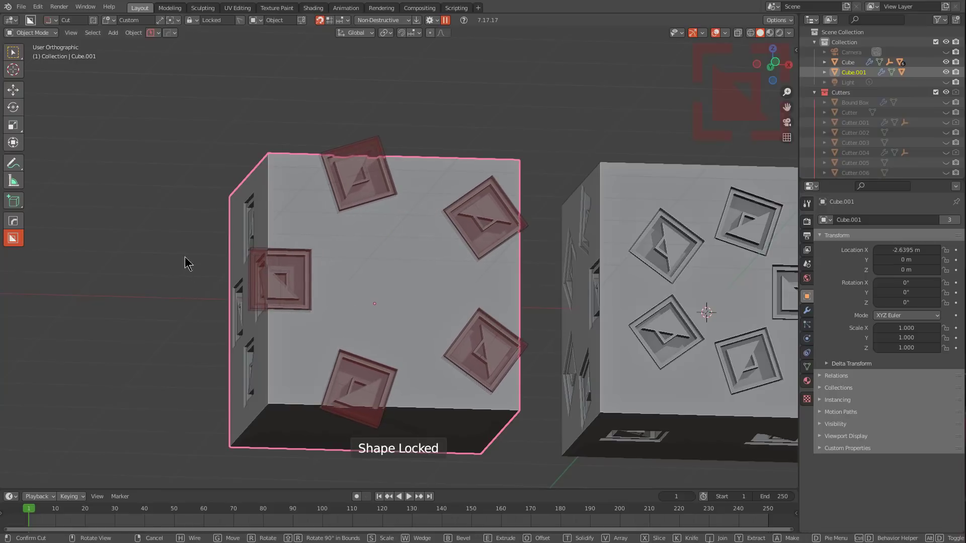
click(378, 164)
Step: Subdivide the new cube's mesh once in Edit Mode and return to Object Mode
middle_drag(378, 163, 449, 318)
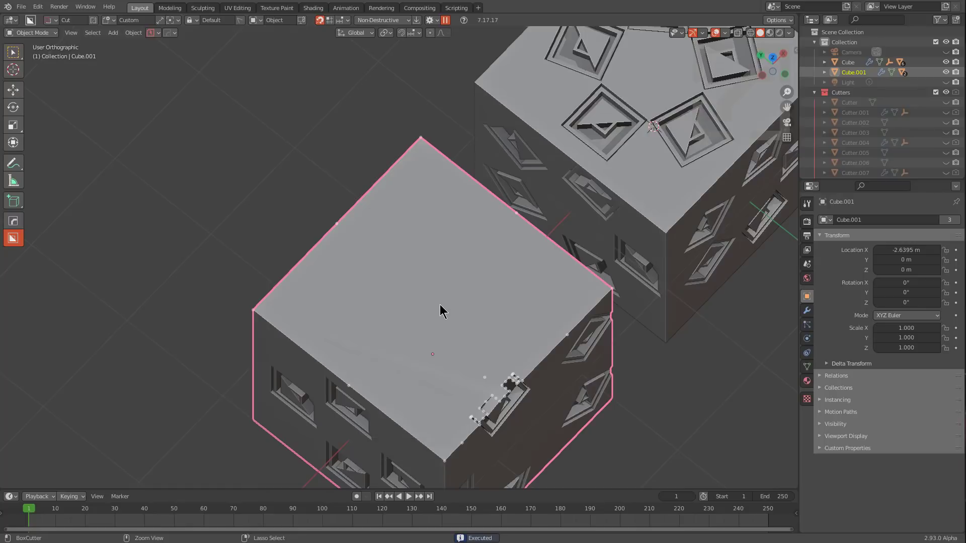
key(Tab)
right_click(411, 294)
click(375, 291)
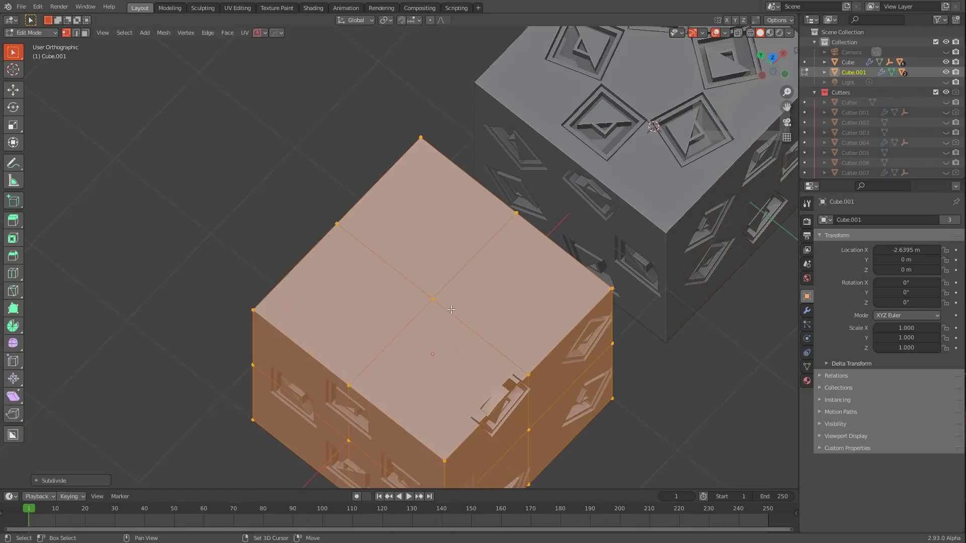
middle_drag(451, 309, 344, 233)
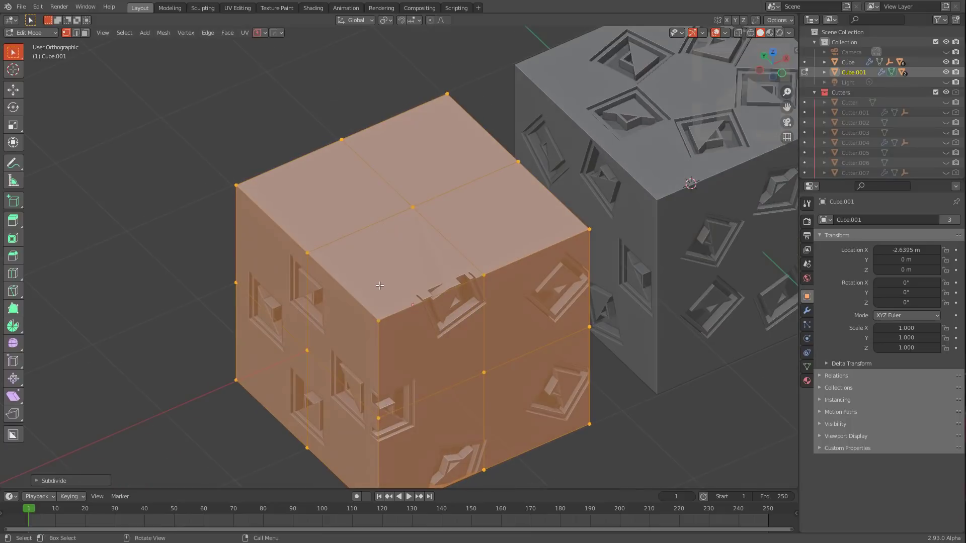
middle_drag(380, 286, 380, 285)
key(Tab)
Step: Repeat the radial cutter at the centre dot of the subdivided cube's top face and apply the cut
ctrl+drag(413, 208, 414, 207)
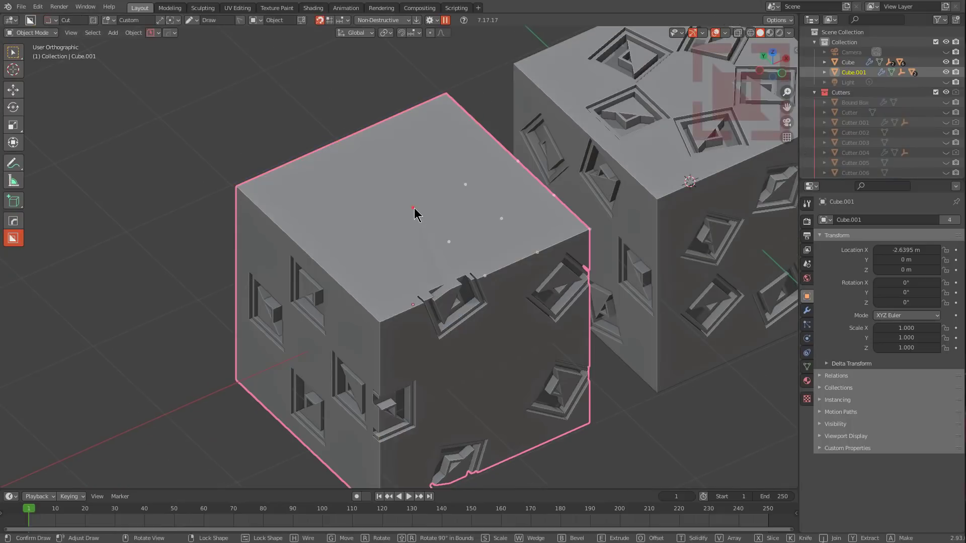
ctrl+click(414, 208)
click(410, 164)
Step: Repeat the radial cutter at the centre dot of the subdivided cube's uncut side face and pull its copies inside the face
middle_drag(349, 218, 351, 355)
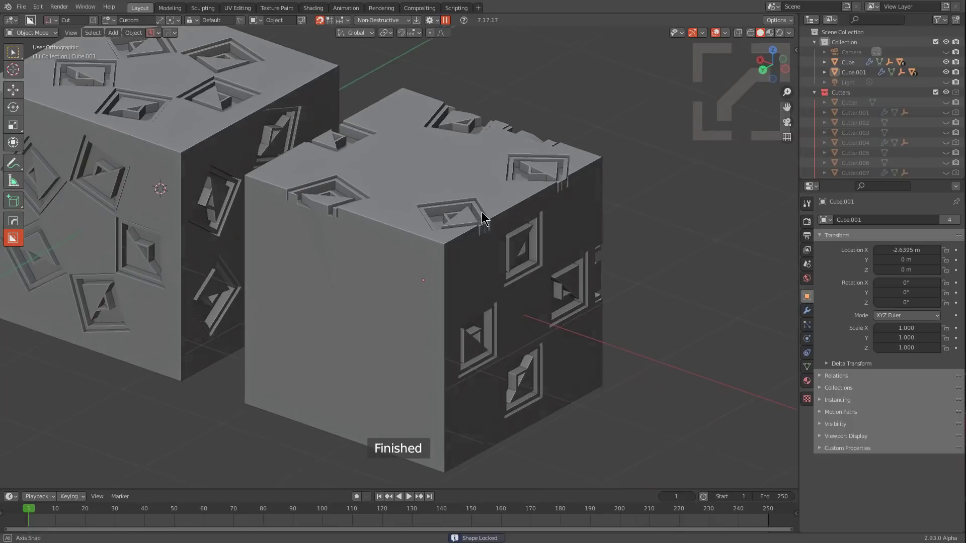
click(362, 334)
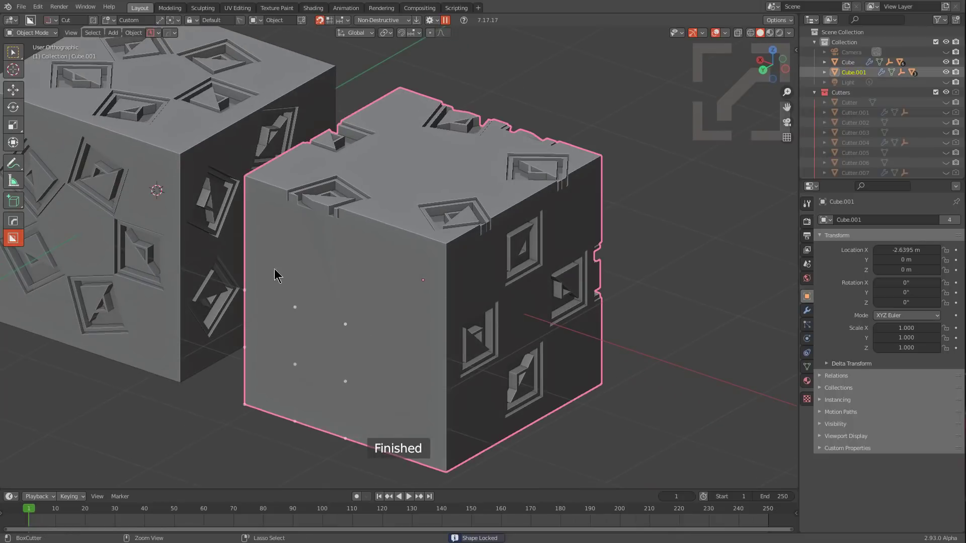
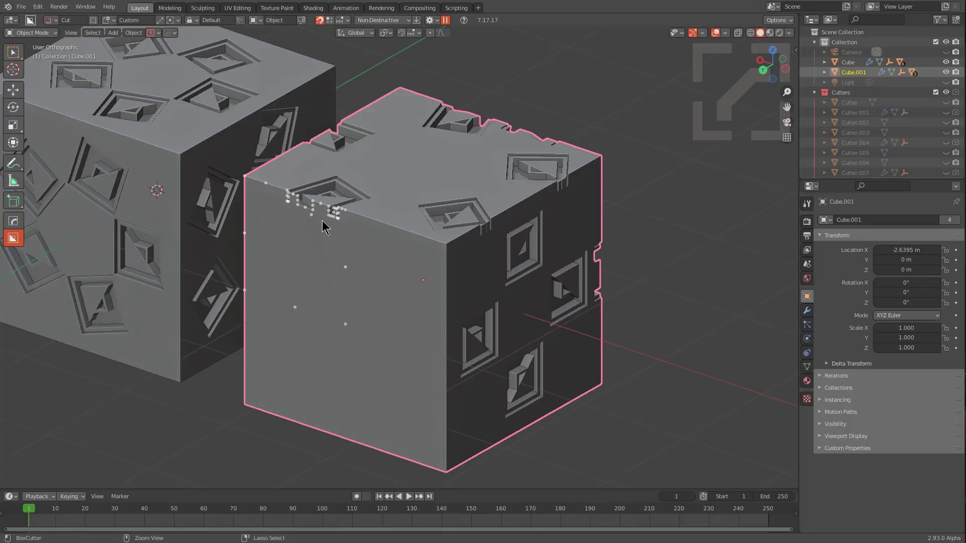
ctrl+click(345, 324)
middle_drag(386, 336, 420, 326)
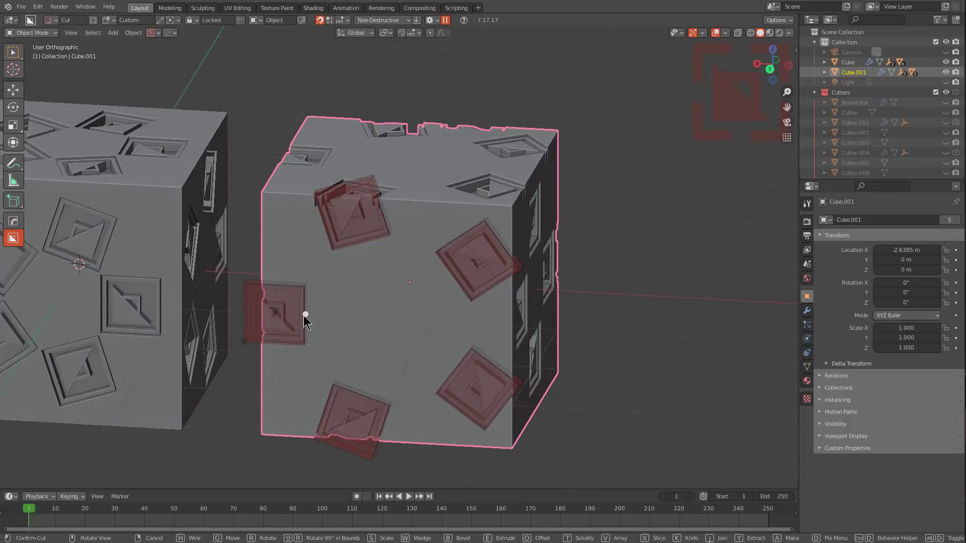
drag(304, 315, 222, 305)
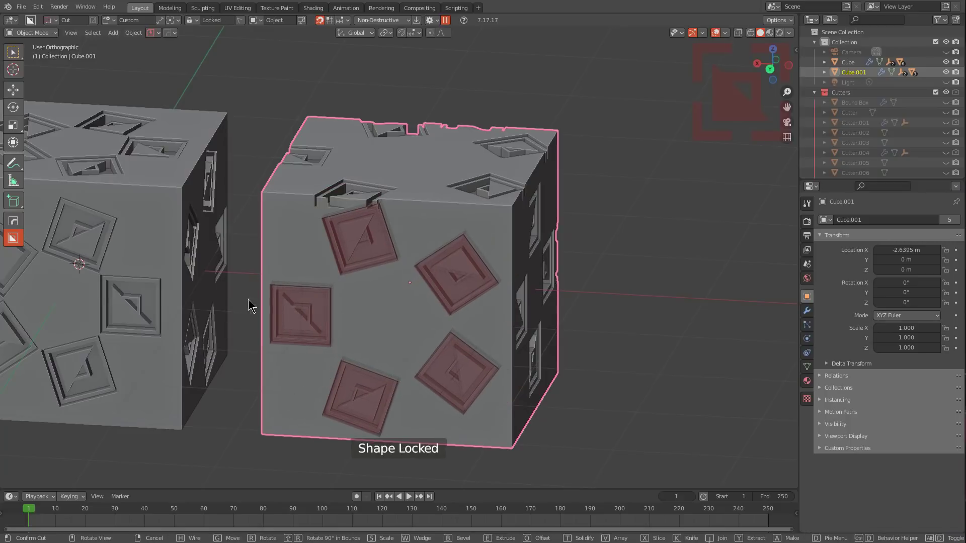
Step: Apply the radial cut to the subdivided cube's side face
click(347, 225)
middle_drag(417, 320, 452, 230)
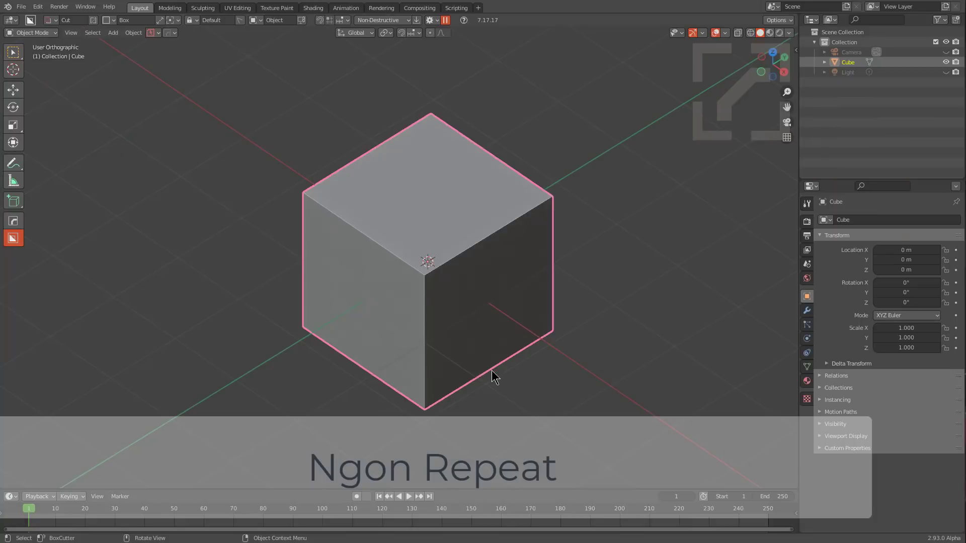
Step: Set the cutter shape to Ngon for cutting the new cube's right-hand face
middle_drag(491, 375, 380, 267)
scroll(442, 306, up, 2)
scroll(372, 202, up, 2)
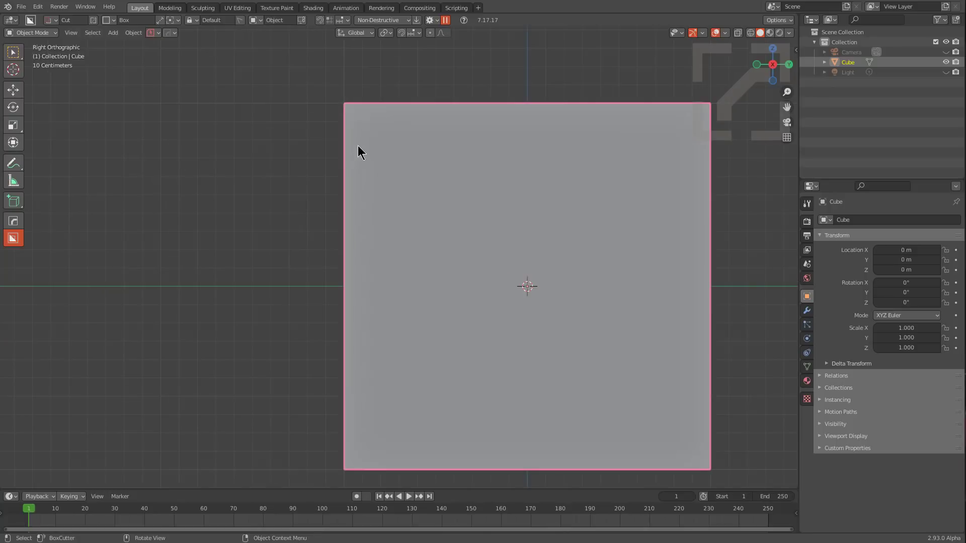
drag(356, 141, 398, 140)
key(Escape)
key(d)
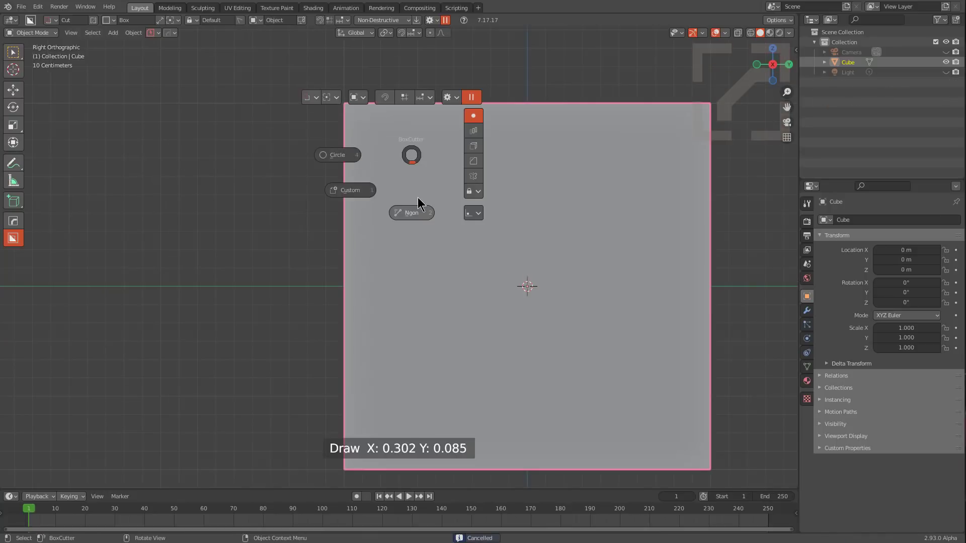
click(417, 201)
Step: Outline a tall Ngon profile with a chamfered bump near the face's vertical edge, about 0.32 m wide and 1.11 m tall
drag(362, 127, 396, 129)
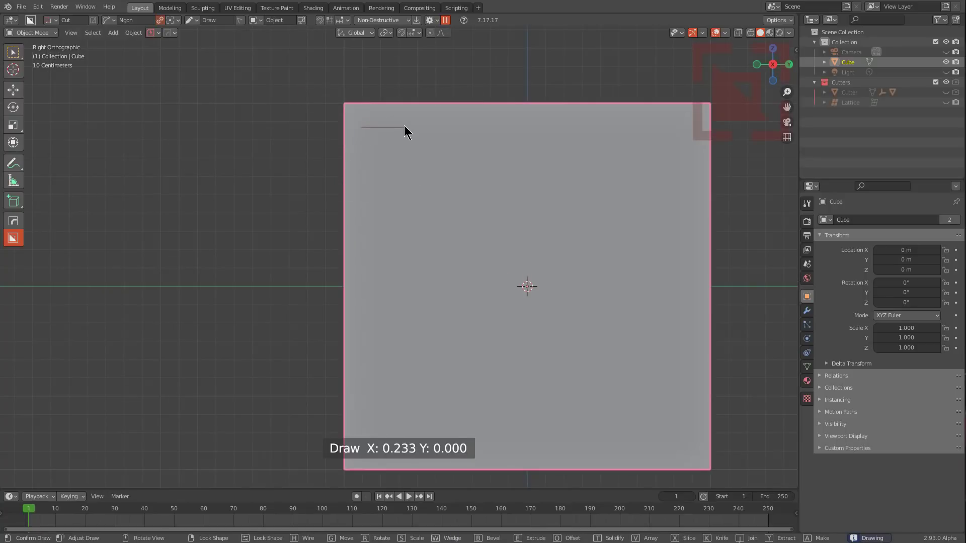
click(404, 127)
click(403, 182)
click(420, 191)
click(419, 276)
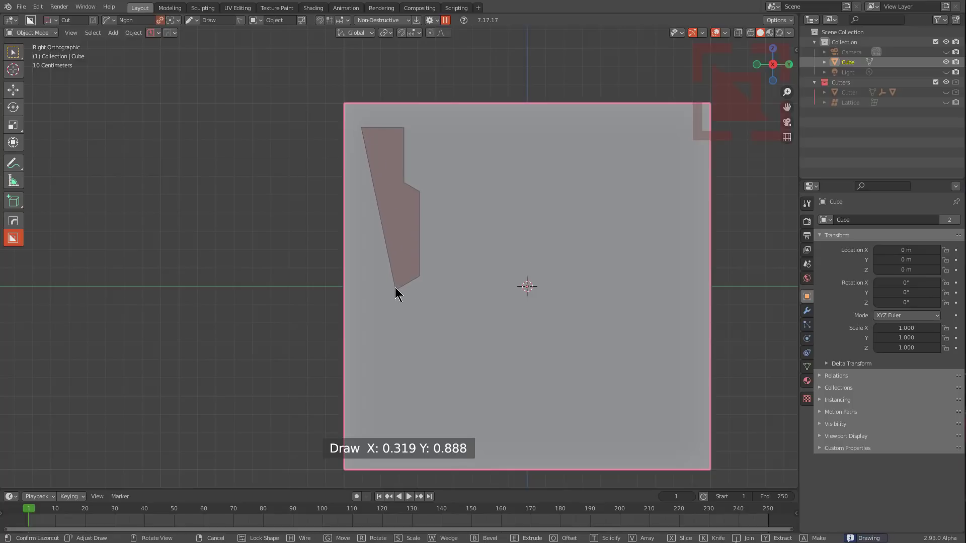
click(403, 286)
click(403, 331)
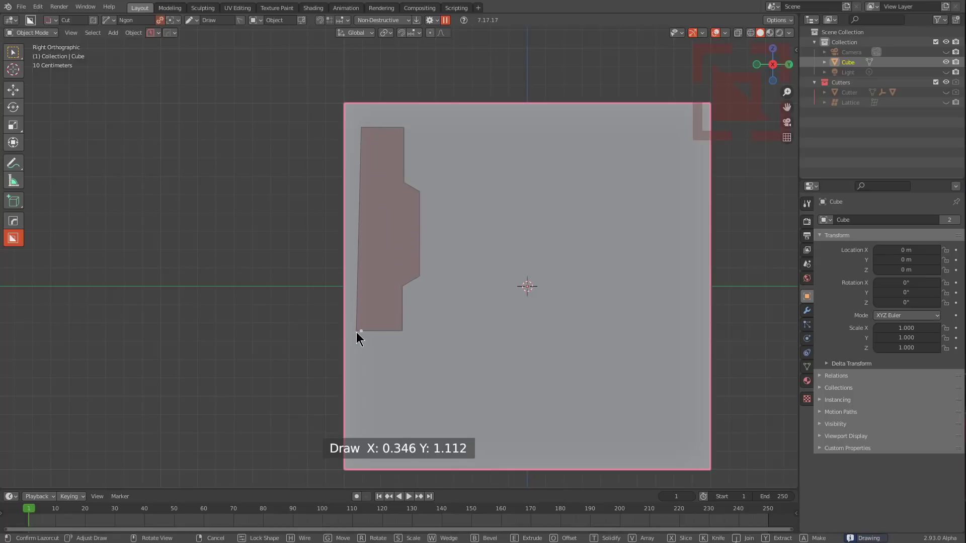
click(361, 333)
Step: Extrude the Ngon profile about 0.25 m into the cube and apply the cut
middle_drag(381, 280, 426, 309)
key(e)
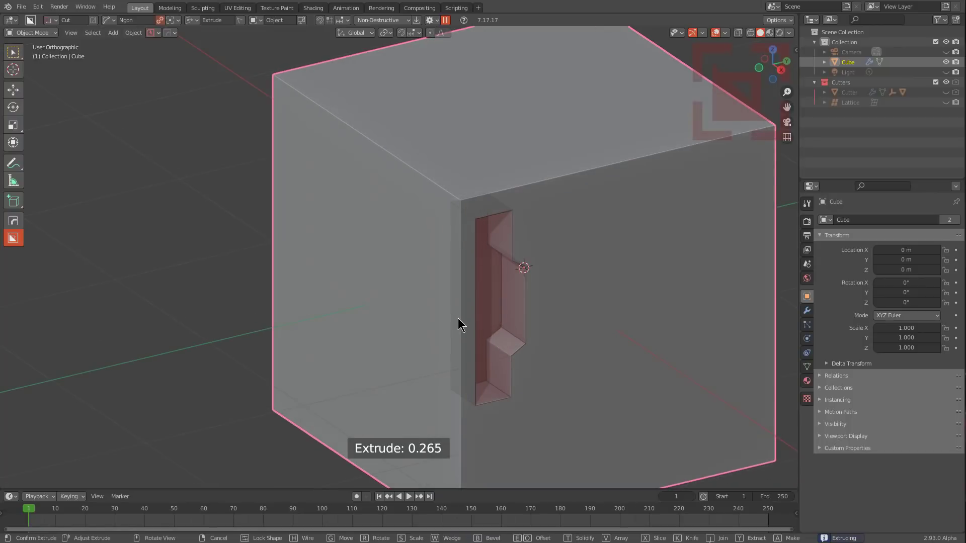
click(459, 318)
Step: Repeat the Ngon cutter inside the first recess, lock it, and move it slightly lower and nearer the cube's vertical edge
middle_drag(488, 305, 466, 307)
scroll(461, 267, up, 1)
shift+middle_drag(459, 260, 463, 201)
click(439, 237)
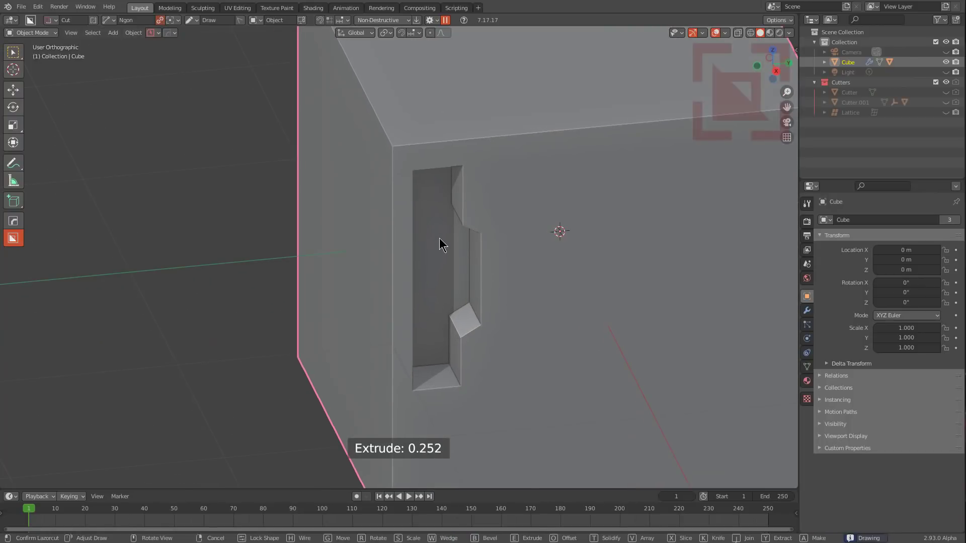
key(Tab)
middle_drag(444, 264, 571, 356)
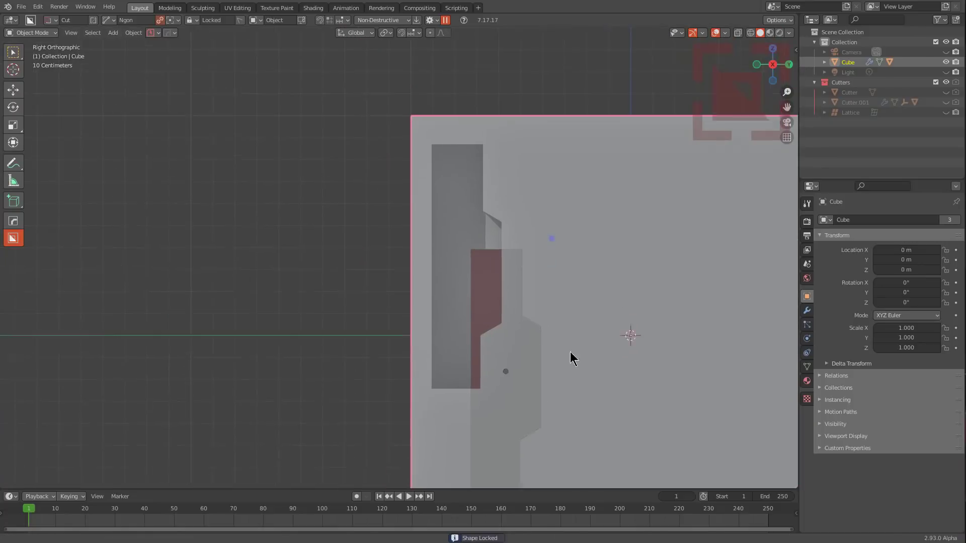
key(g)
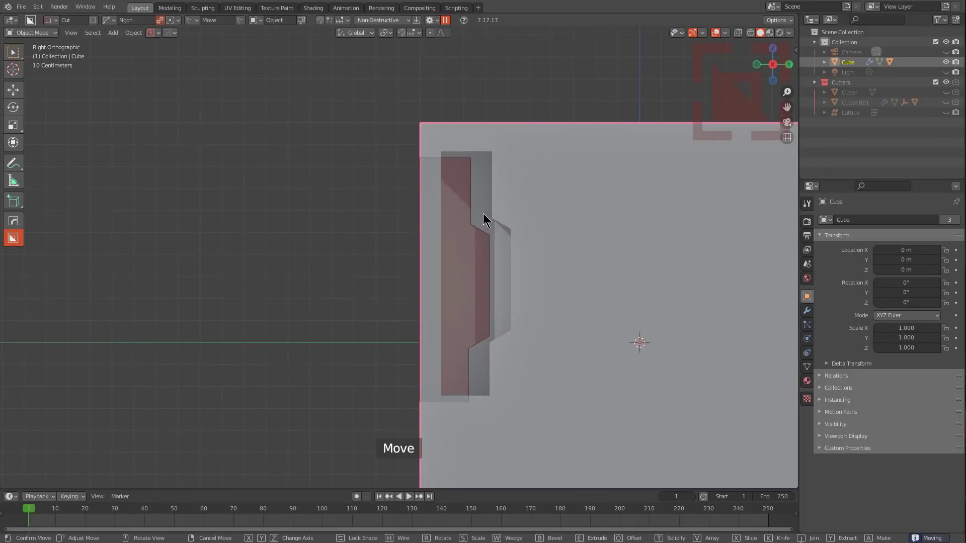
click(478, 237)
Step: Repeat the Ngon cutter again, shift it partly beyond the cube's vertical edge, and apply the cut
click(456, 285)
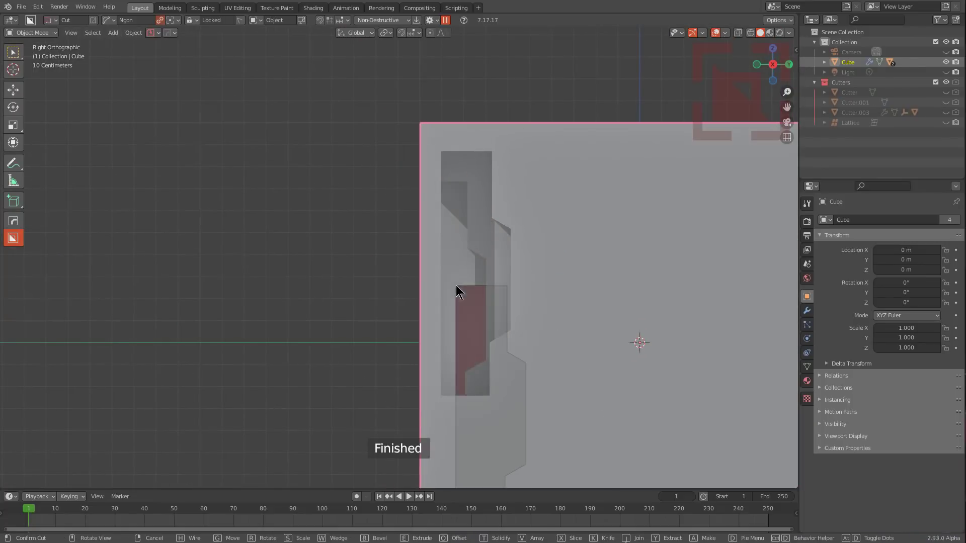
key(g)
click(447, 208)
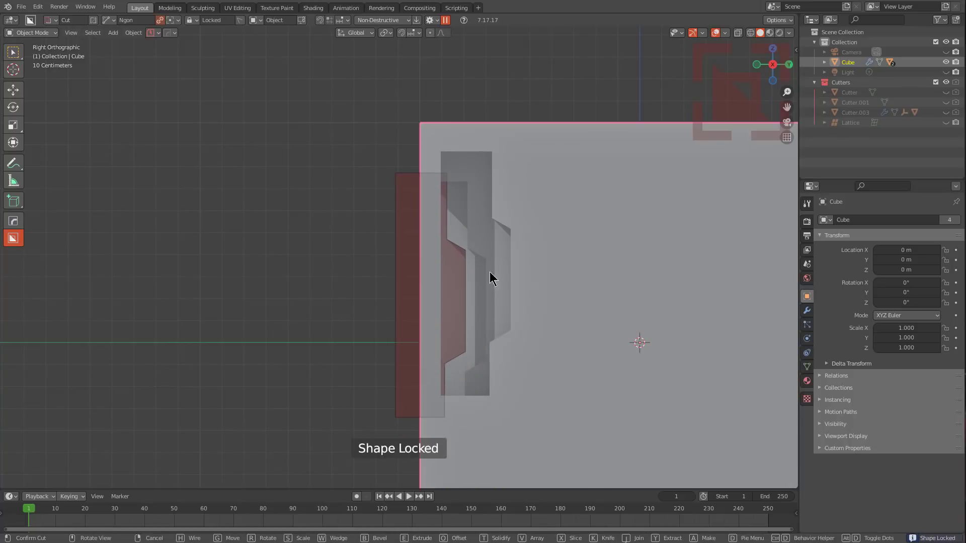
click(488, 272)
Step: Add a third repeated Ngon cut in the recess, shifted further outward past the cube's edge
click(451, 271)
key(g)
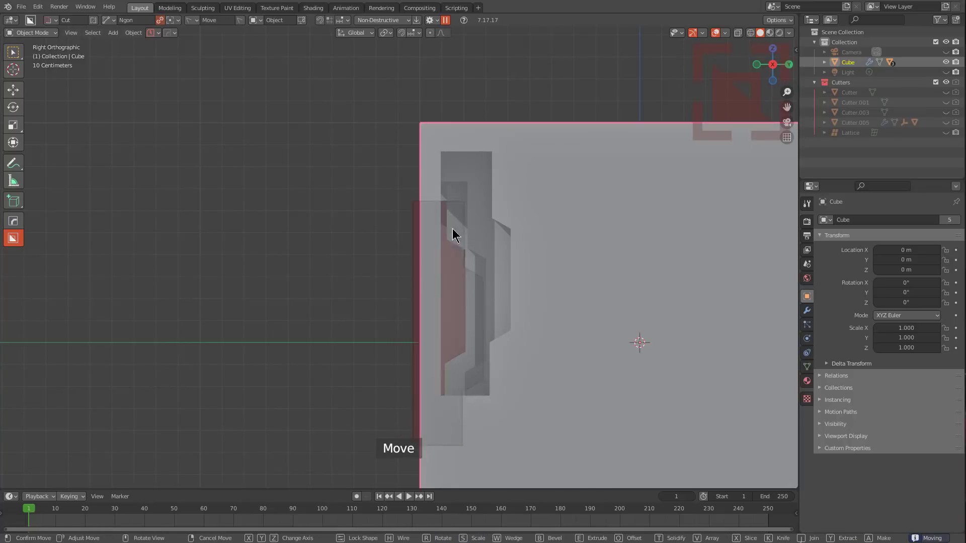
click(426, 221)
click(478, 285)
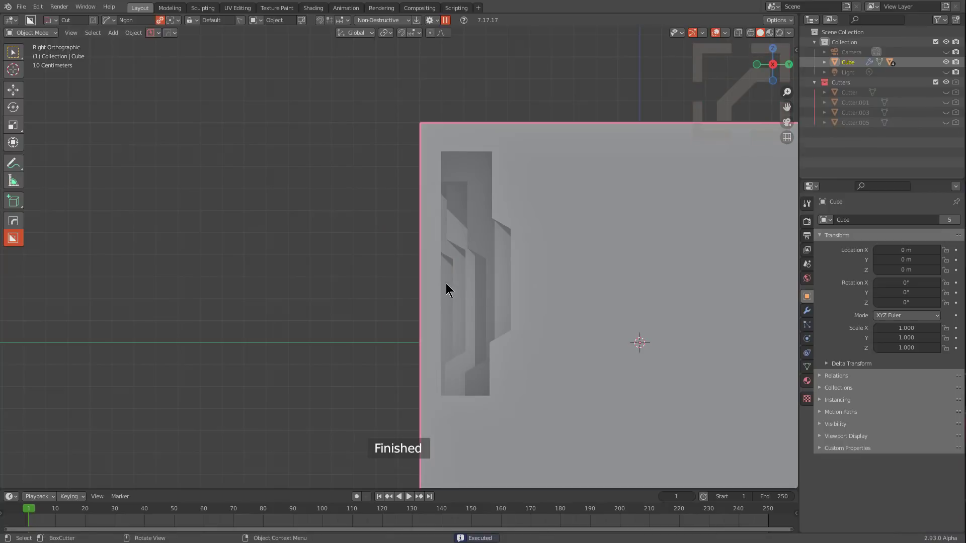
Step: Add a fourth repeated Ngon cut with the cutter mostly outside the cube's vertical edge
click(445, 278)
key(g)
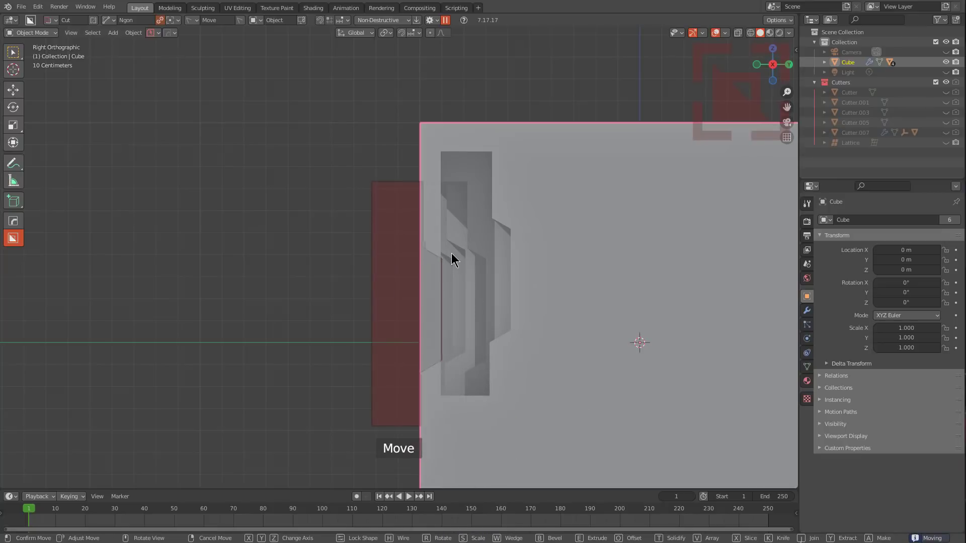
click(454, 265)
click(454, 266)
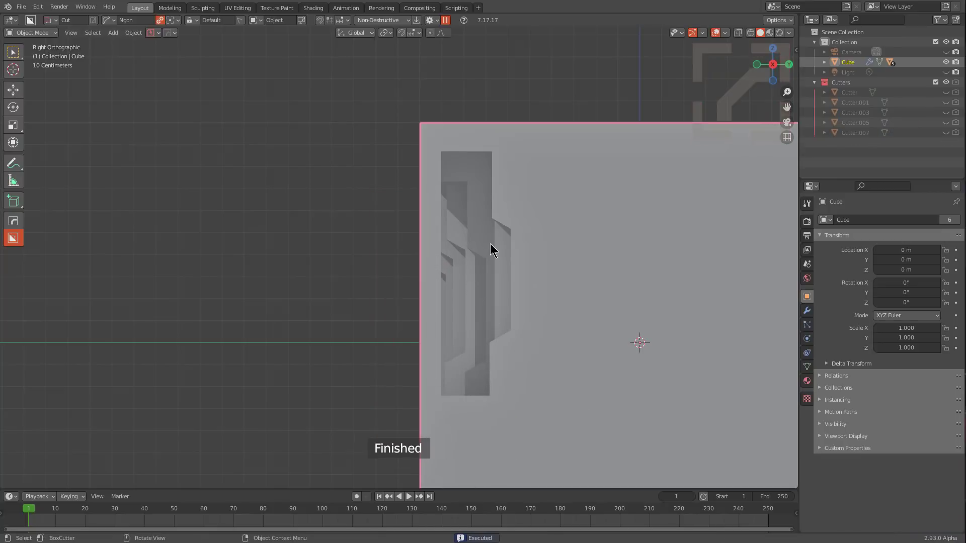
Step: Extract the layered Ngon cuts as a custom cutter with a box around the cube's corner, extruded about 1.46 m
mouse_move(492, 250)
middle_down()
mouse_move(517, 285)
mouse_move(477, 239)
mouse_move(497, 250)
middle_up()
key(d)
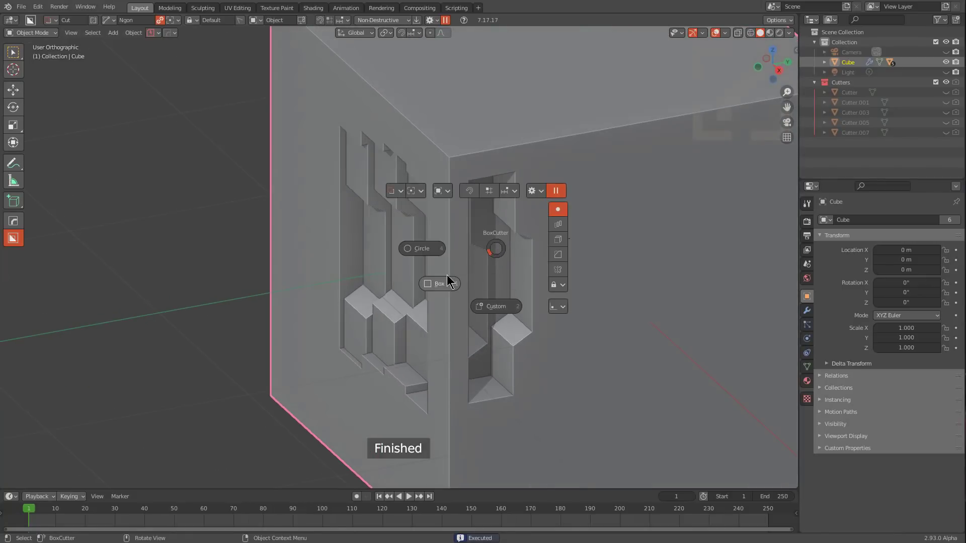
click(448, 276)
mouse_move(550, 162)
mouse_down()
mouse_move(448, 409)
mouse_move(454, 428)
mouse_up()
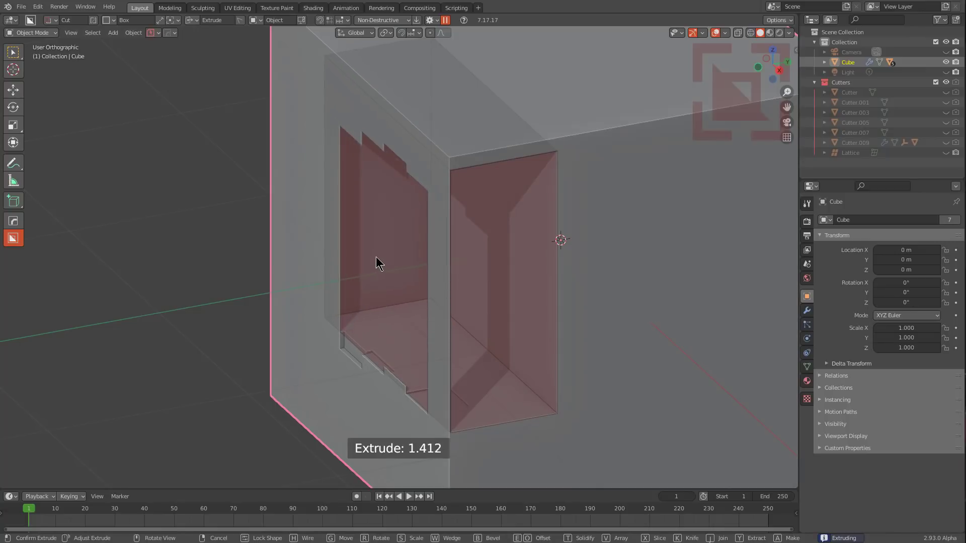
key(y)
click(374, 252)
Step: Draw the extracted custom cutter on the plain area of the right-hand face, extrude it about 0.5 m, and apply the cut
scroll(542, 262, down, 2)
shift+middle_drag(543, 262, 486, 262)
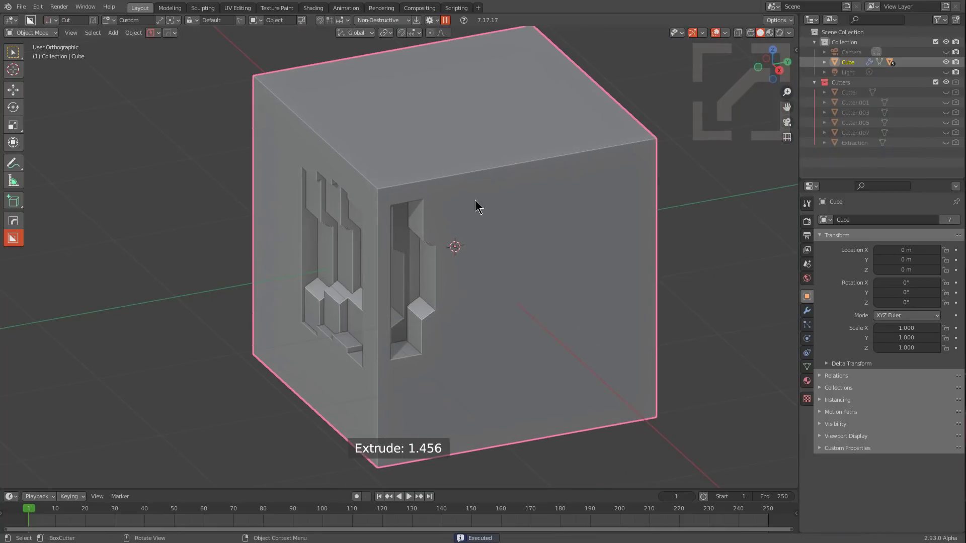
mouse_move(497, 189)
mouse_down()
mouse_move(620, 327)
mouse_move(591, 295)
mouse_move(616, 327)
mouse_move(564, 297)
mouse_up()
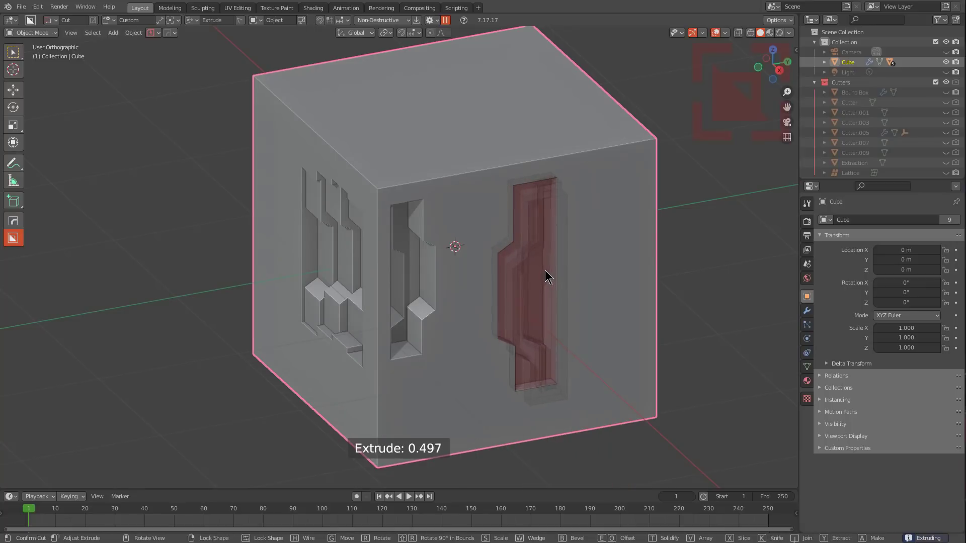
click(545, 270)
middle_drag(545, 270, 440, 286)
middle_drag(451, 385, 461, 389)
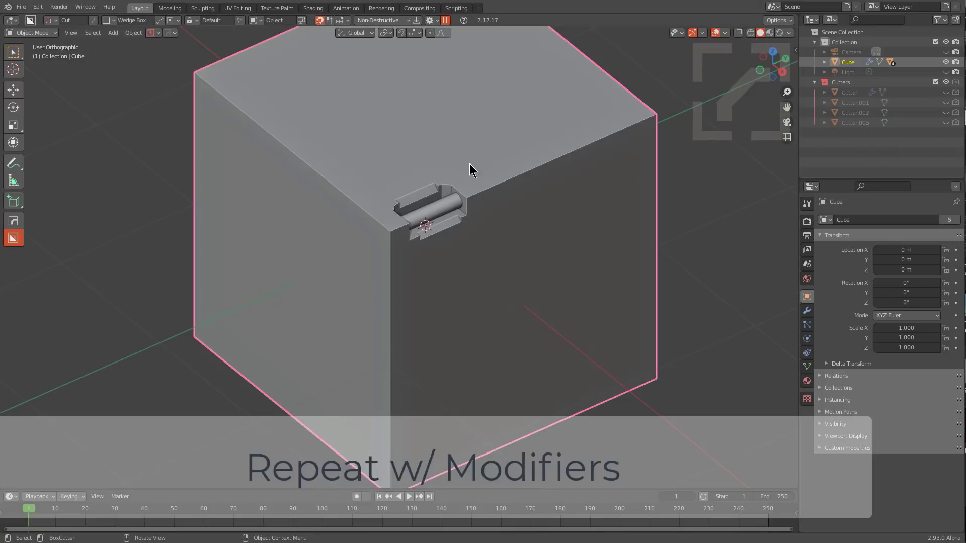
Step: Scroll through the cube's Boolean modifiers to examine the cutters that form the hinge-like edge detail
scroll(368, 204, up, 5)
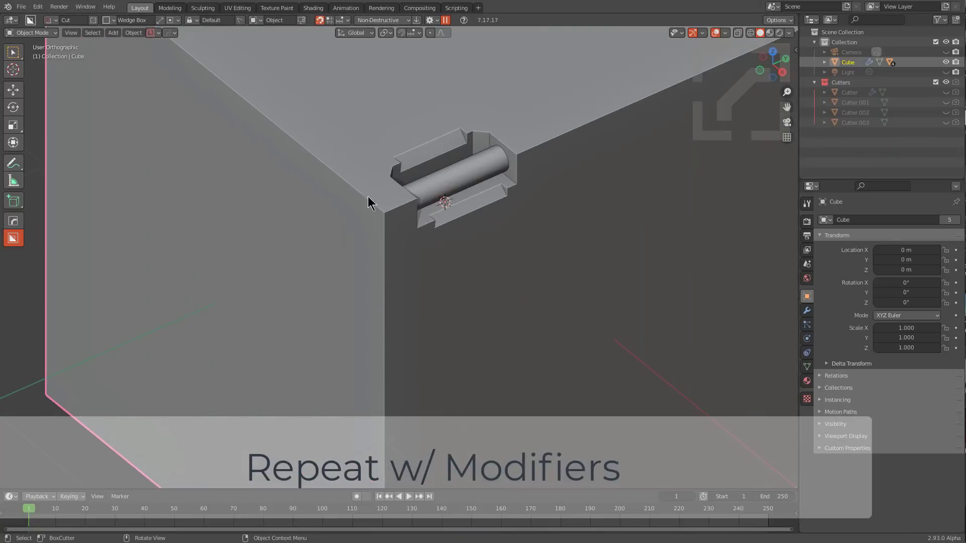
scroll(533, 254, down, 3)
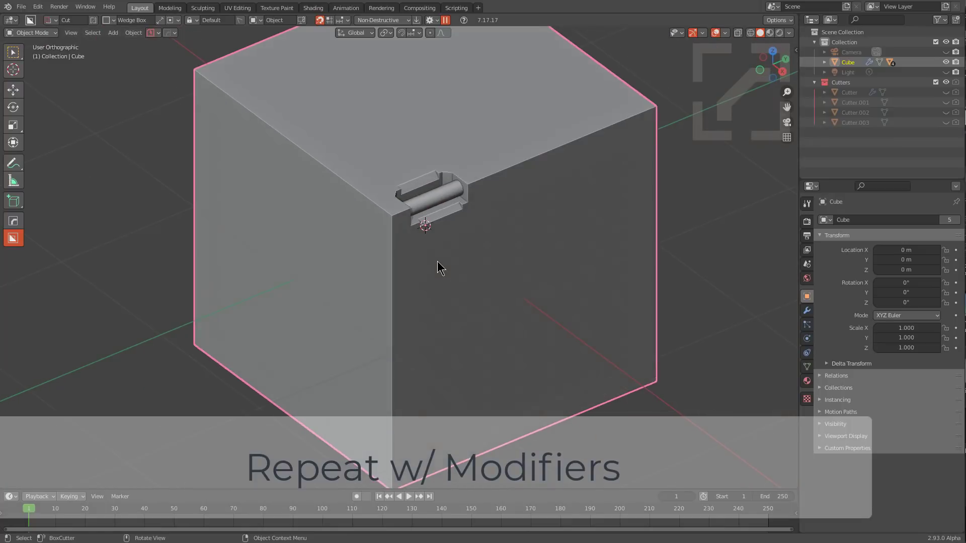
key(Tab)
key(Tab)
scroll(446, 242, up, 2)
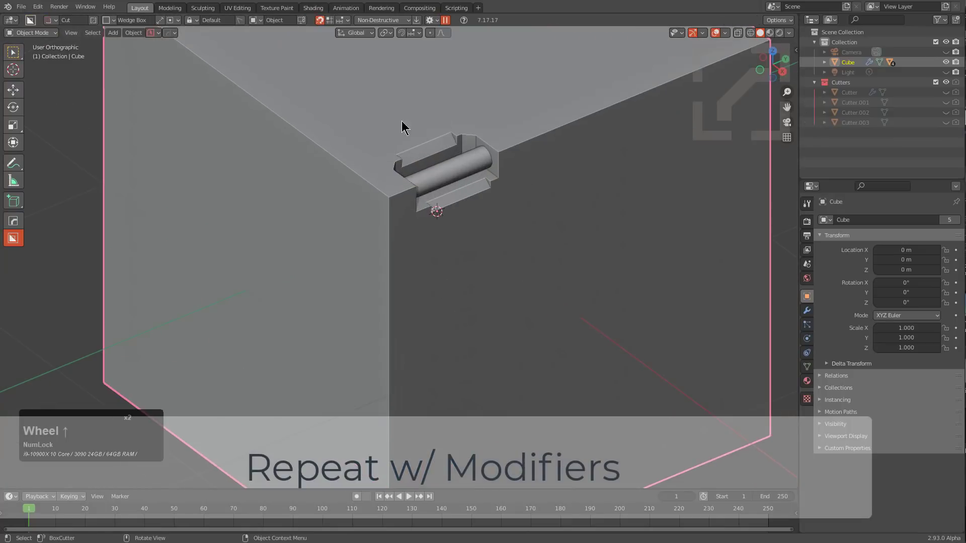
key(q)
click(476, 185)
scroll(478, 191, down, 4)
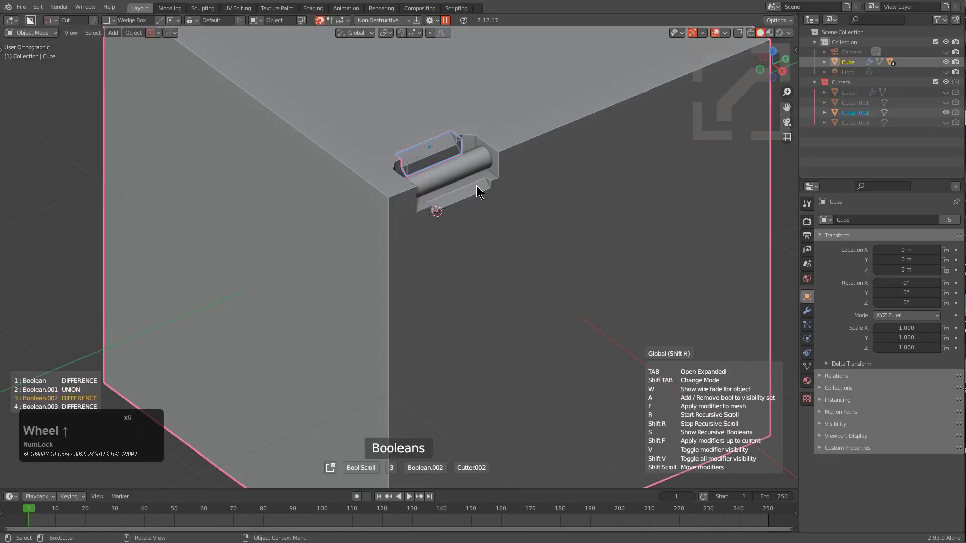
scroll(477, 191, down, 2)
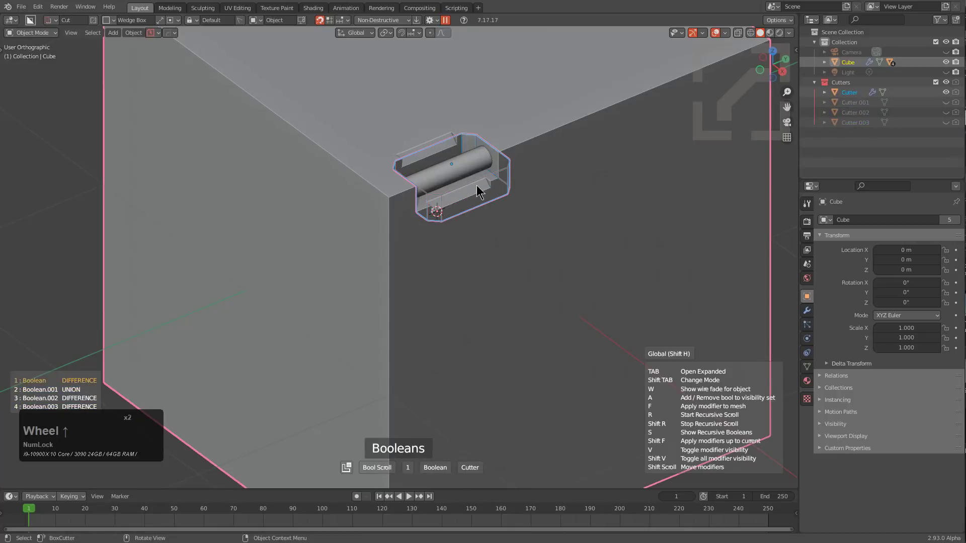
right_click(479, 190)
Step: Extract the hinge-like edge detail as a custom cutter using a surrounding box about 0.27 m deep
shift+middle_drag(478, 190, 491, 194)
scroll(491, 195, up, 2)
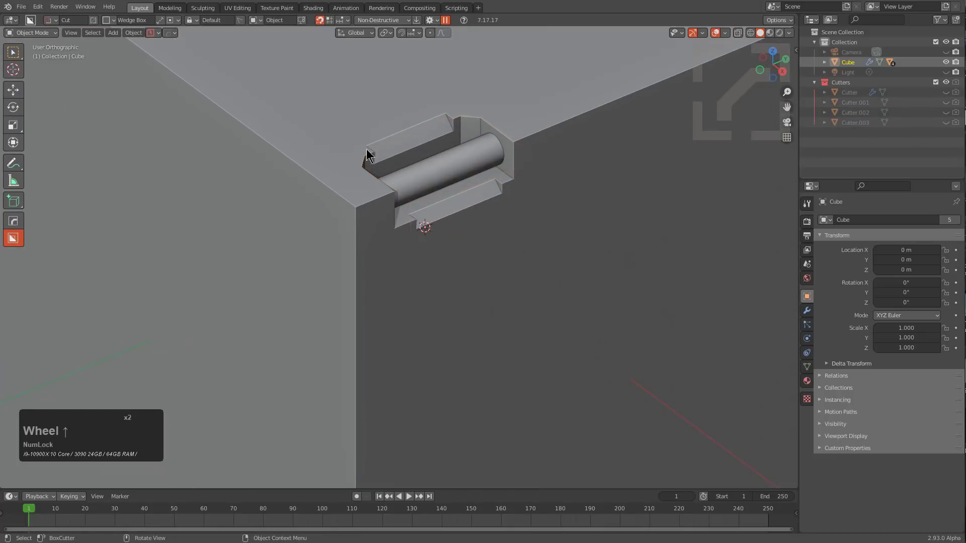
mouse_move(356, 169)
mouse_down()
mouse_move(577, 151)
mouse_move(558, 156)
mouse_up()
key(w)
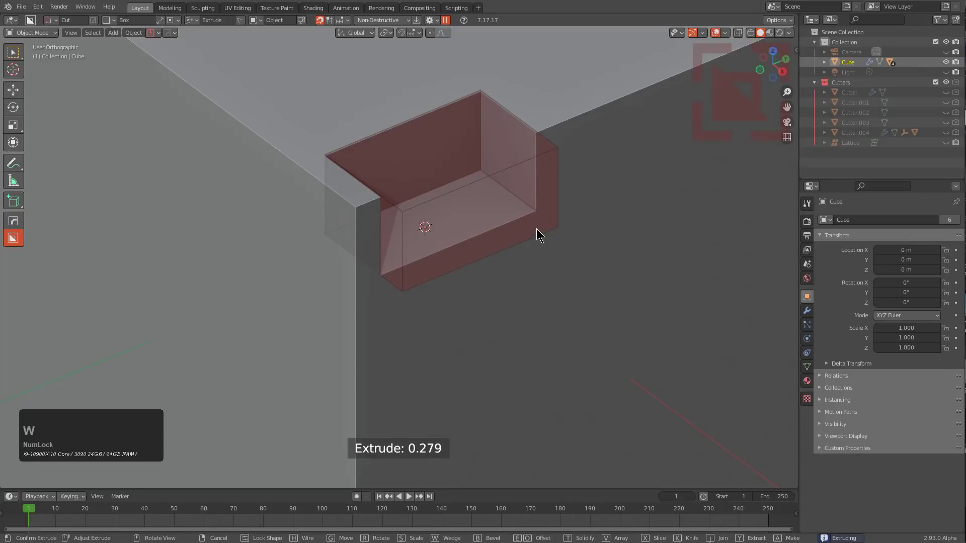
key(y)
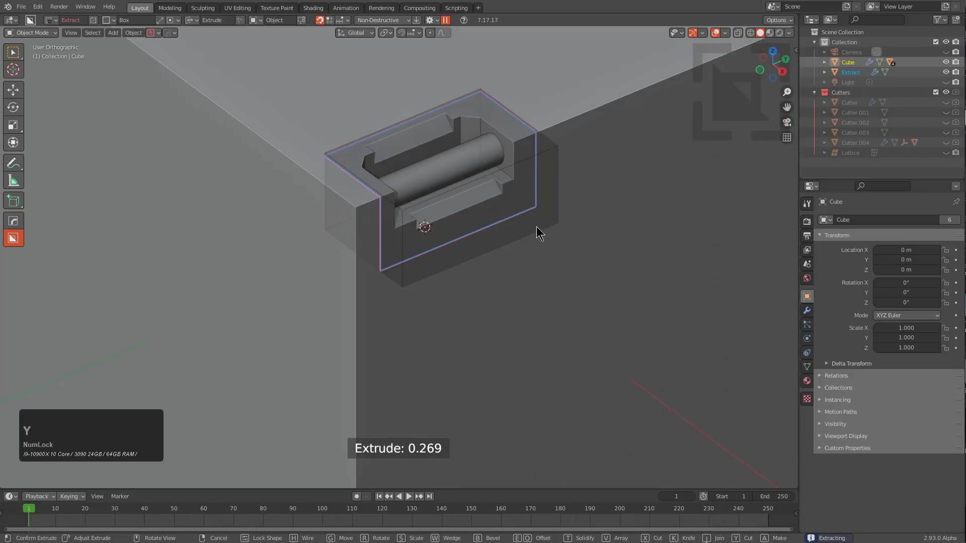
click(537, 226)
Step: Open the shape lock options and check the Repeat Lock and Quick Execute settings
scroll(462, 300, down, 5)
middle_drag(462, 300, 474, 249)
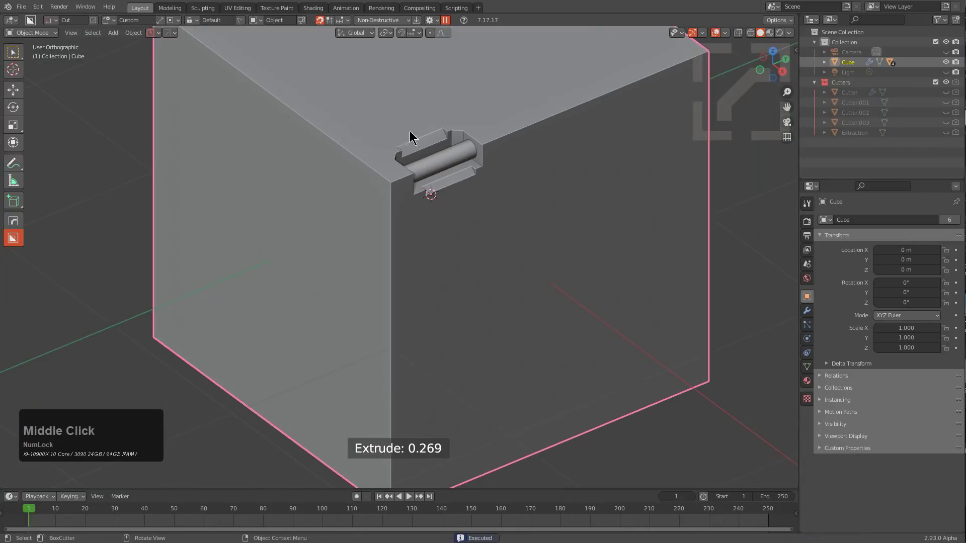
shift+click(241, 21)
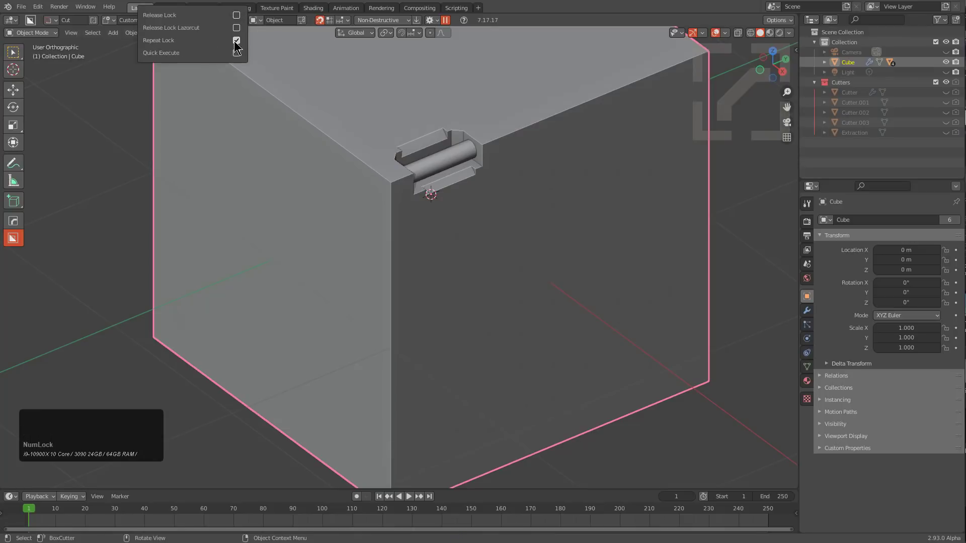
click(204, 49)
drag(154, 19, 174, 57)
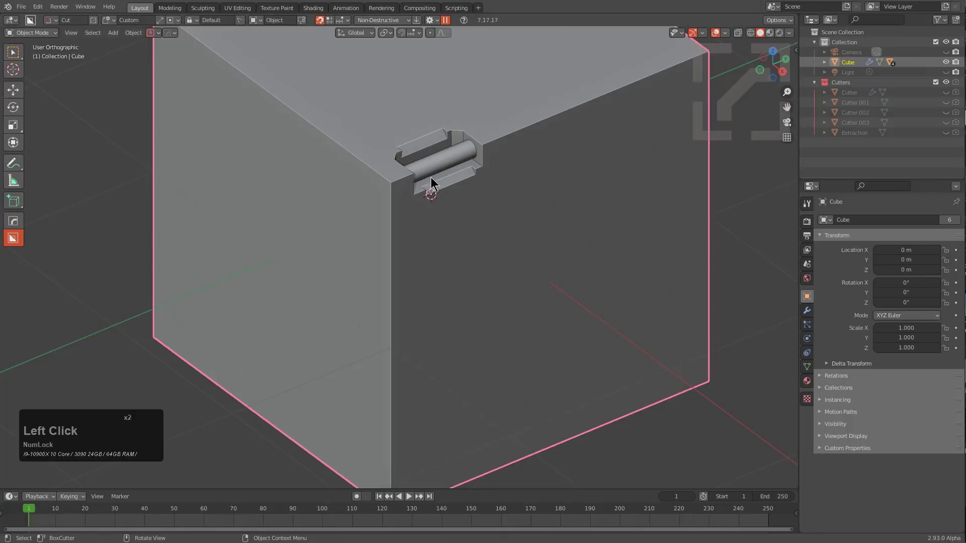
Step: Draw the extracted cutter about 0.24 by 0.43 m below the hinge-like edge detail, extrude it about 0.19 m, lock the shape, and apply the cut
middle_drag(432, 183, 399, 186)
scroll(398, 186, up, 2)
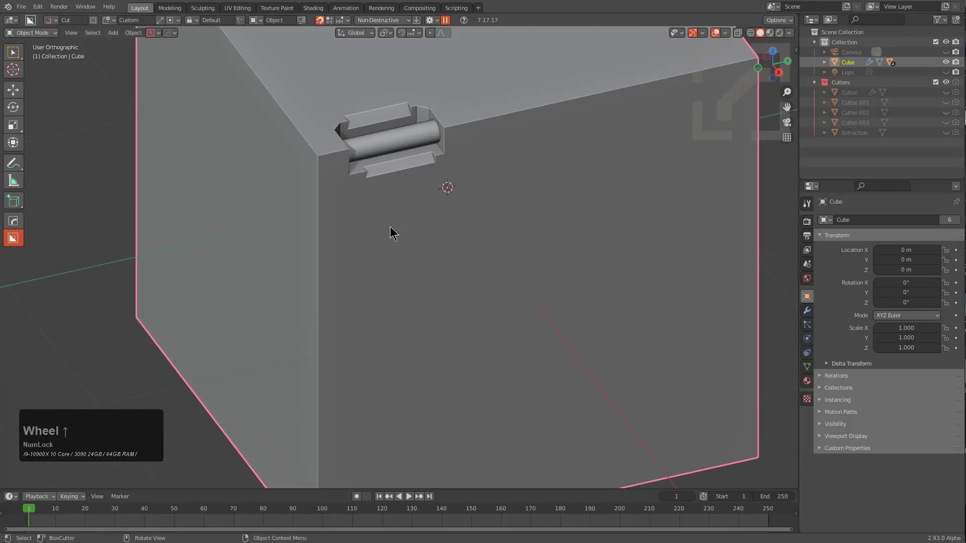
drag(431, 236, 453, 240)
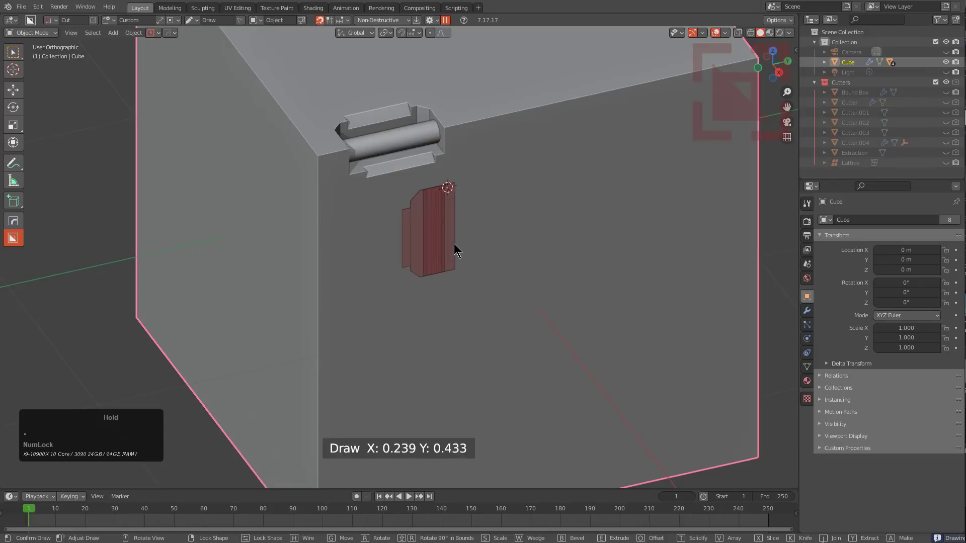
click(459, 246)
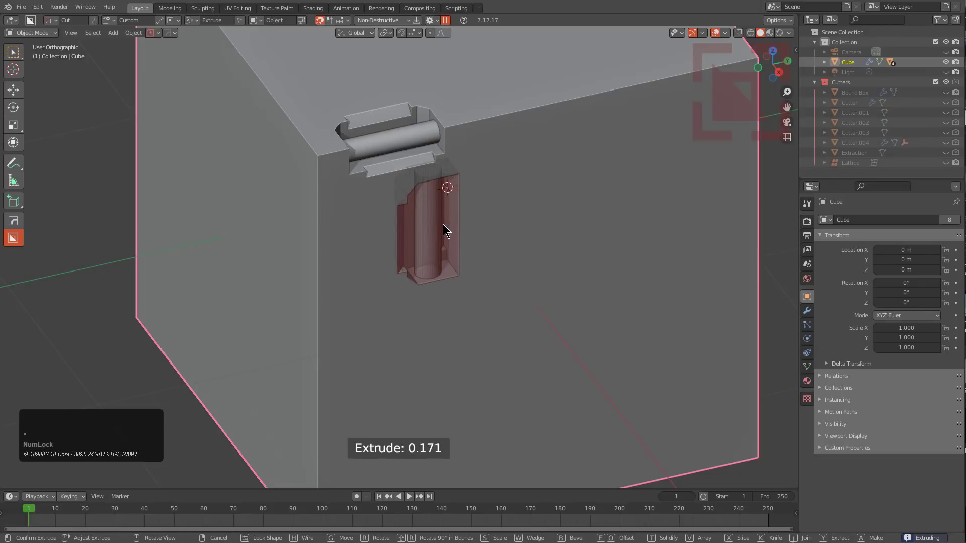
key(shift+Tab)
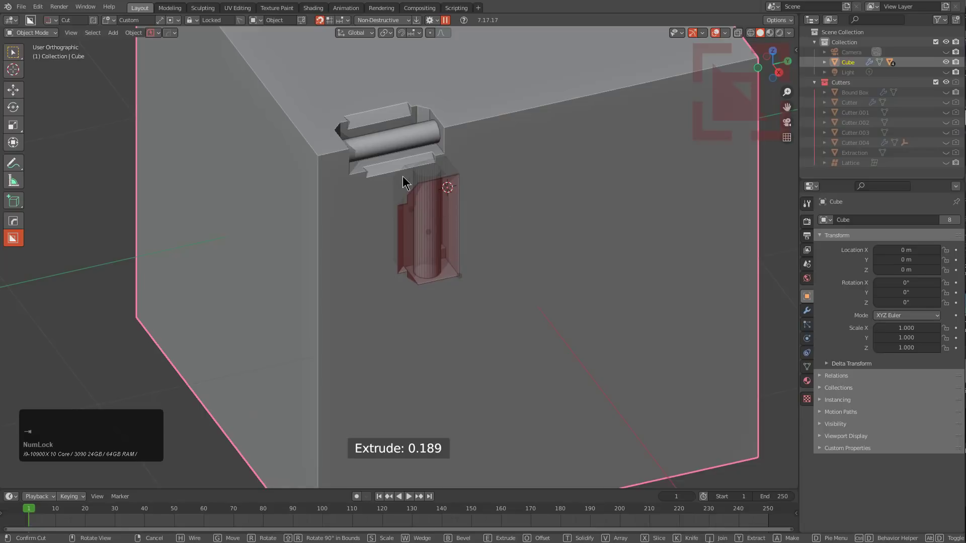
middle_drag(437, 189, 424, 183)
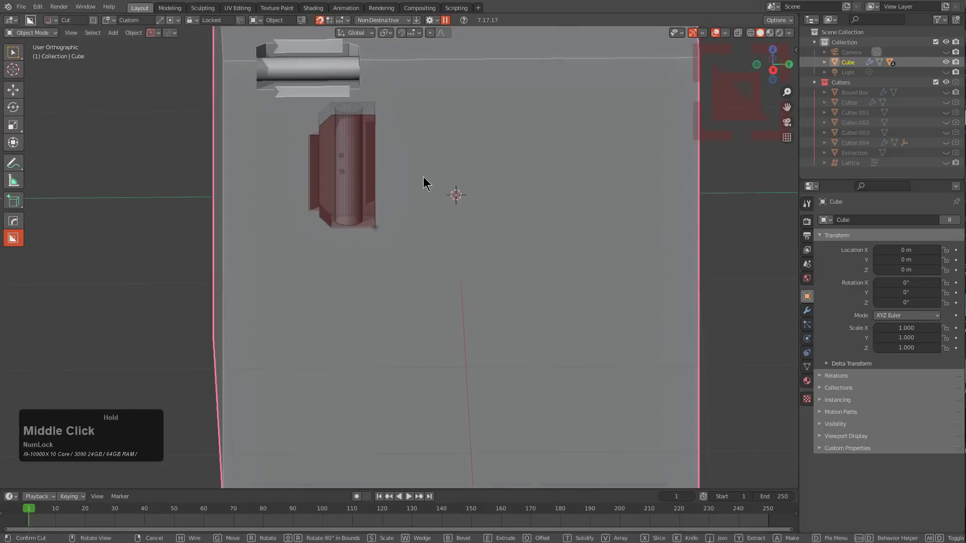
click(370, 112)
key(ctrl)
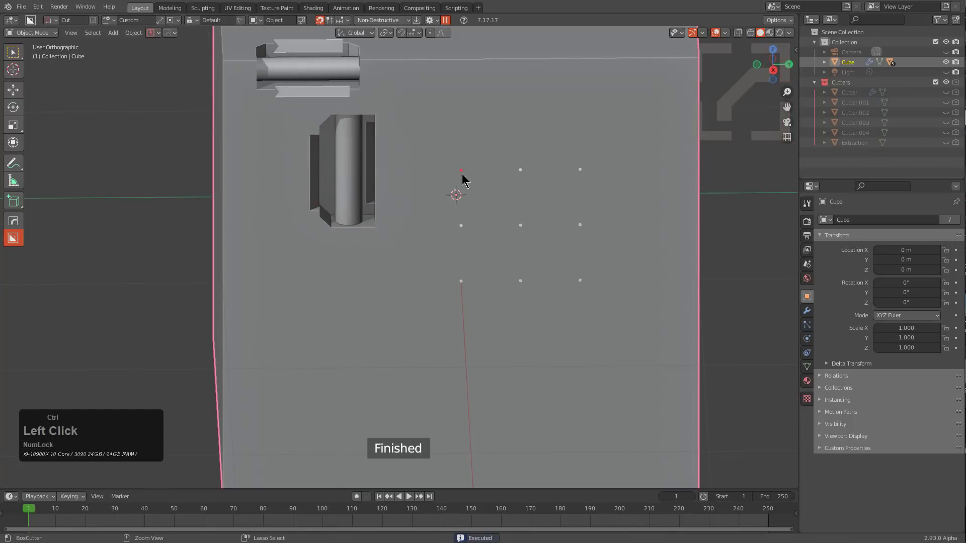
Step: Repeat the last cutter beside the upright cut on the same face, rotate it 90° to lie horizontally, and apply it
ctrl+double_click(460, 171)
middle_drag(505, 160, 511, 133)
shift+middle_drag(454, 74, 476, 180)
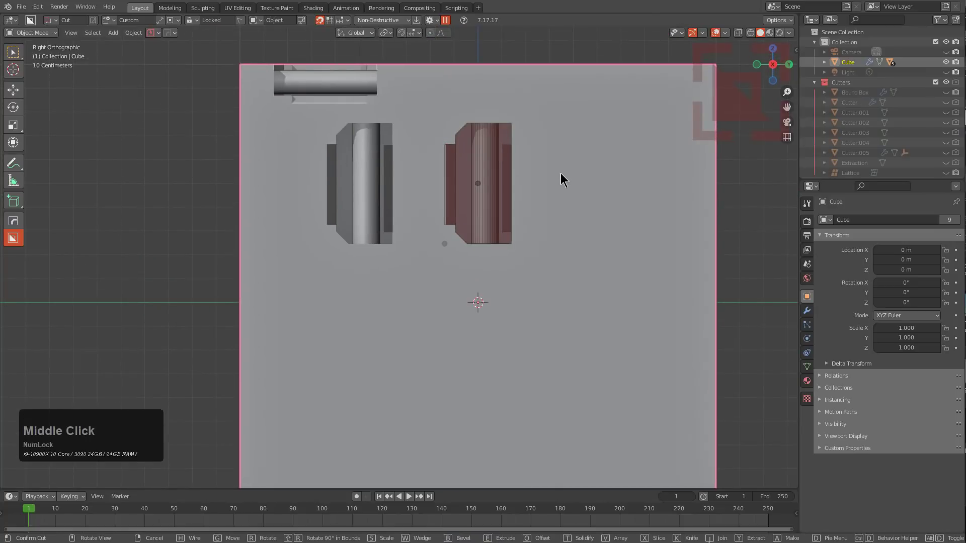
key(r)
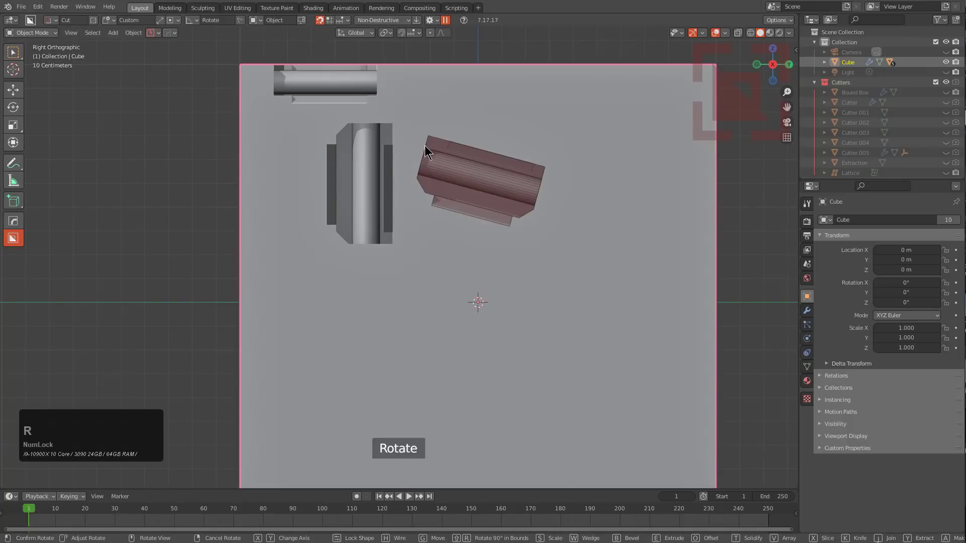
click(425, 149)
click(523, 159)
scroll(551, 181, down, 2)
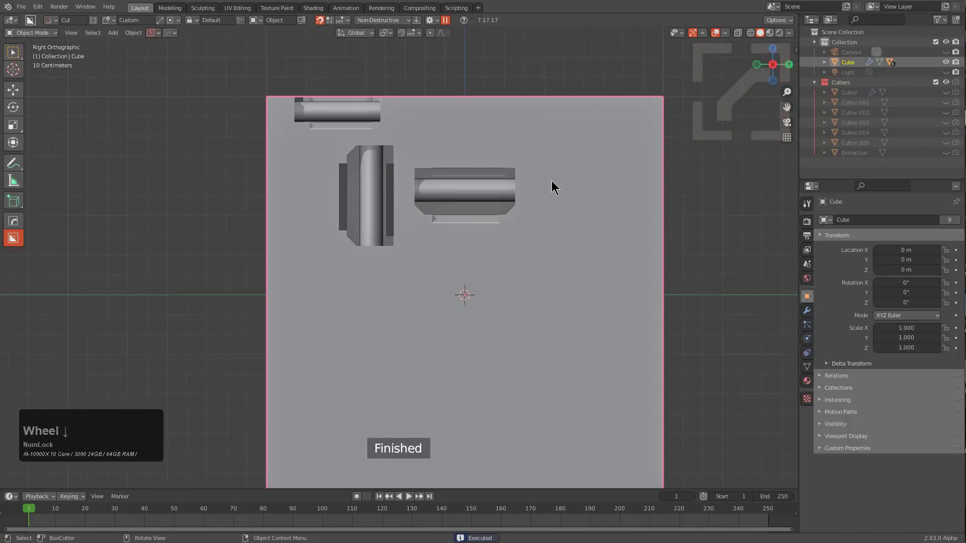
Step: Repeat the horizontal cutter at the far end of the upper row, against the face's vertical edge, and apply it
middle_drag(551, 180, 606, 258)
key(ctrl)
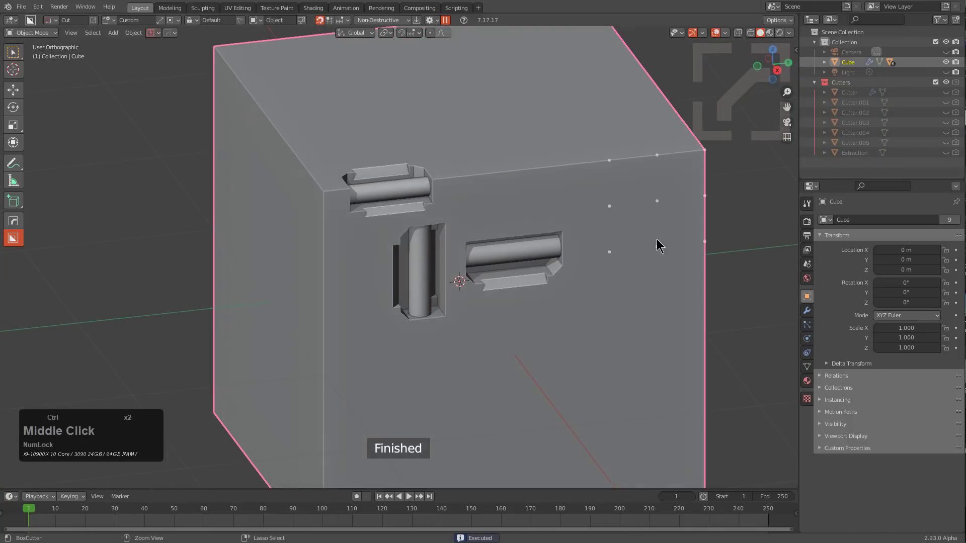
ctrl+click(657, 247)
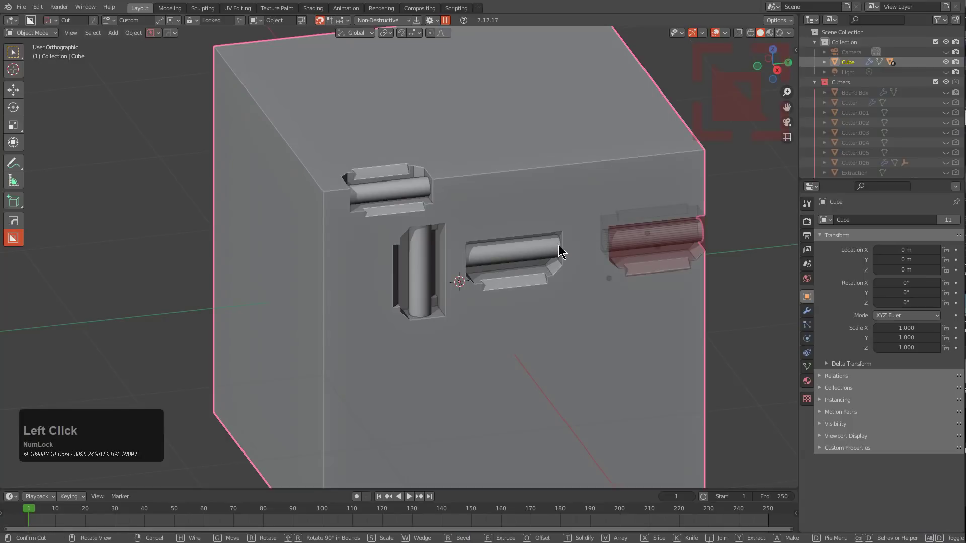
click(613, 239)
Step: Repeat the horizontal cutter three times in a row across the middle of the face, with the last one overlapping the far edge
middle_drag(557, 260, 445, 306)
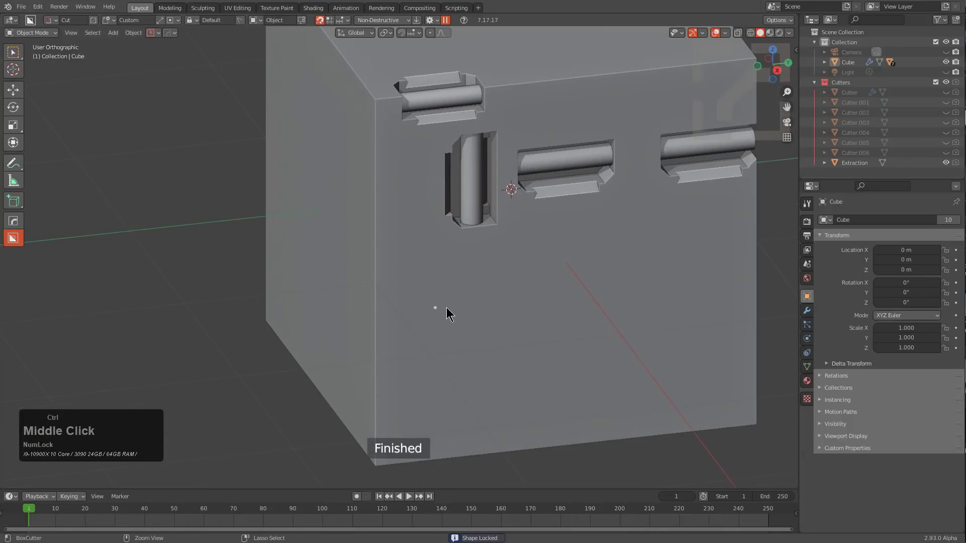
ctrl+click(447, 308)
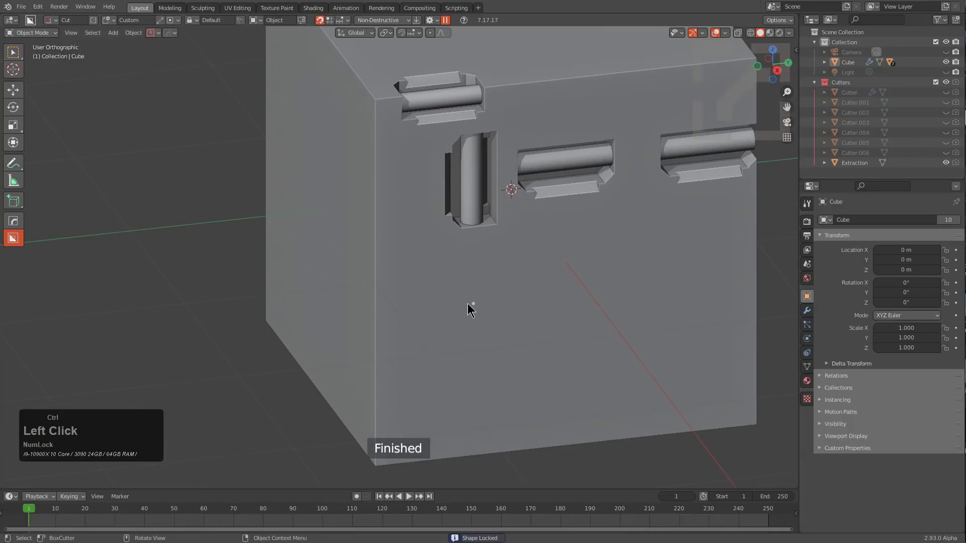
ctrl+click(472, 276)
click(520, 280)
click(606, 251)
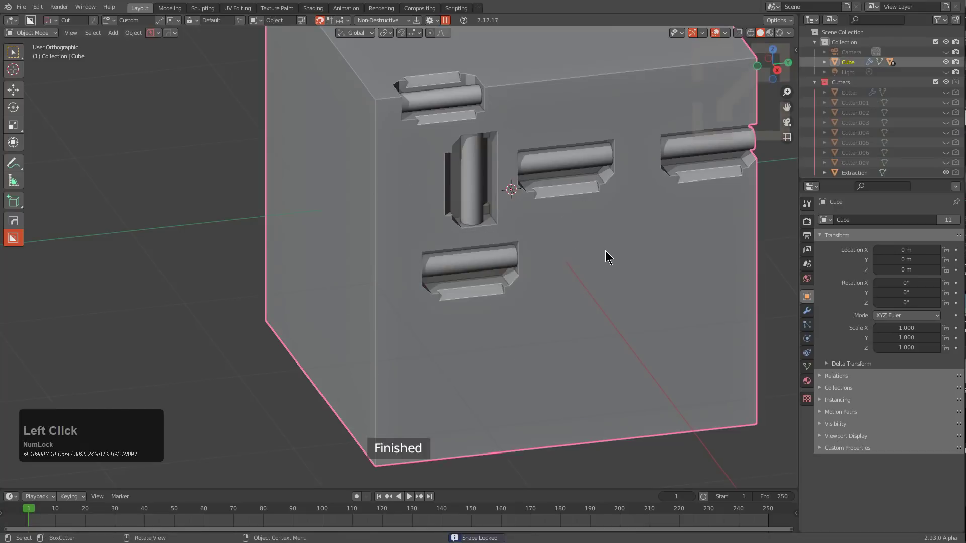
double_click(613, 259)
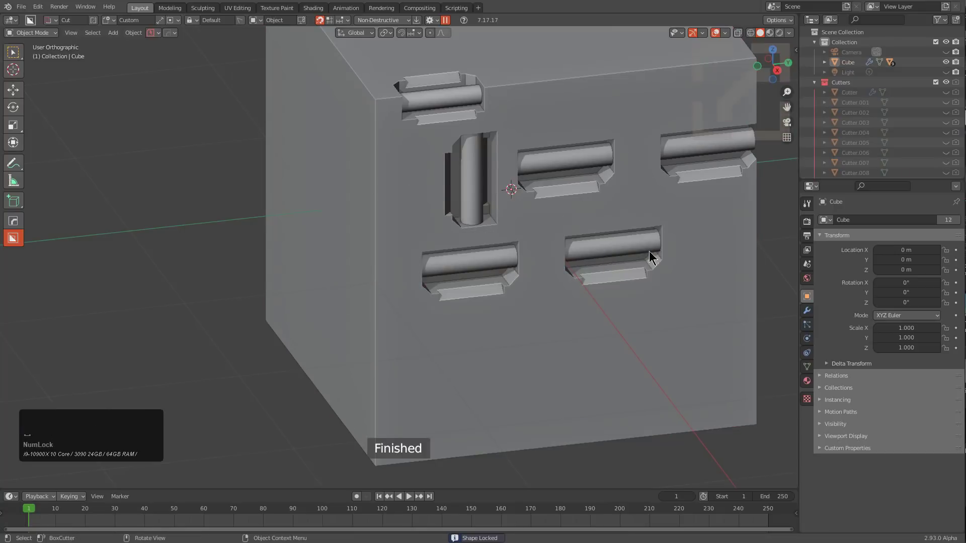
click(697, 256)
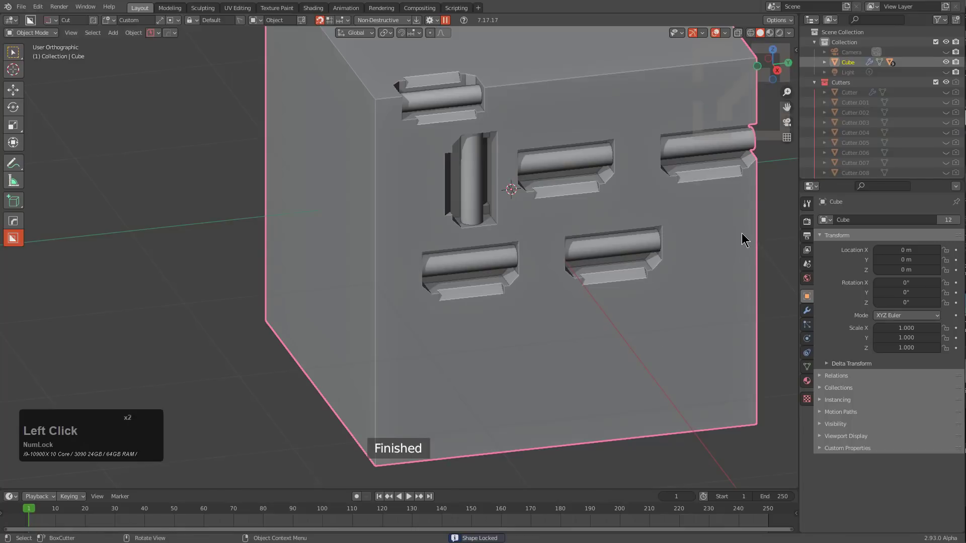
ctrl+click(756, 244)
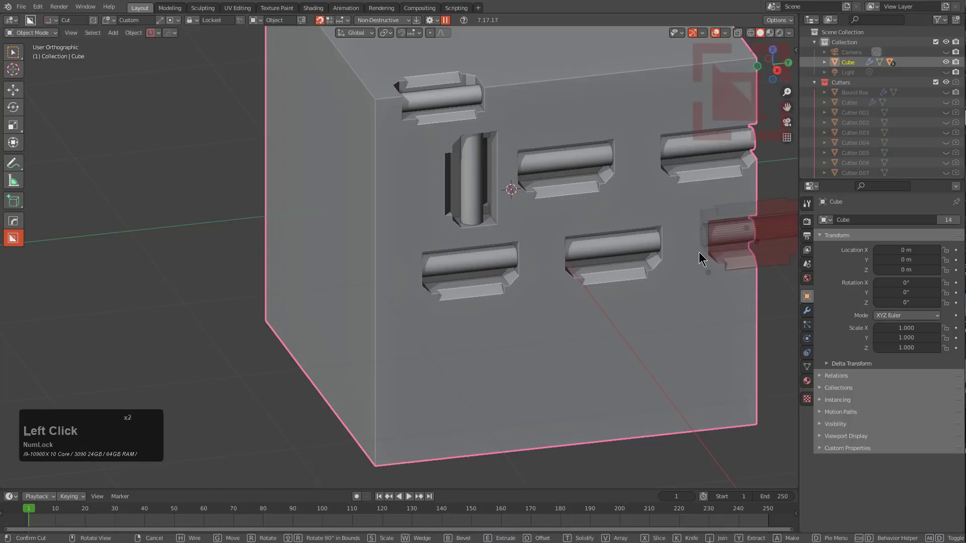
key(space)
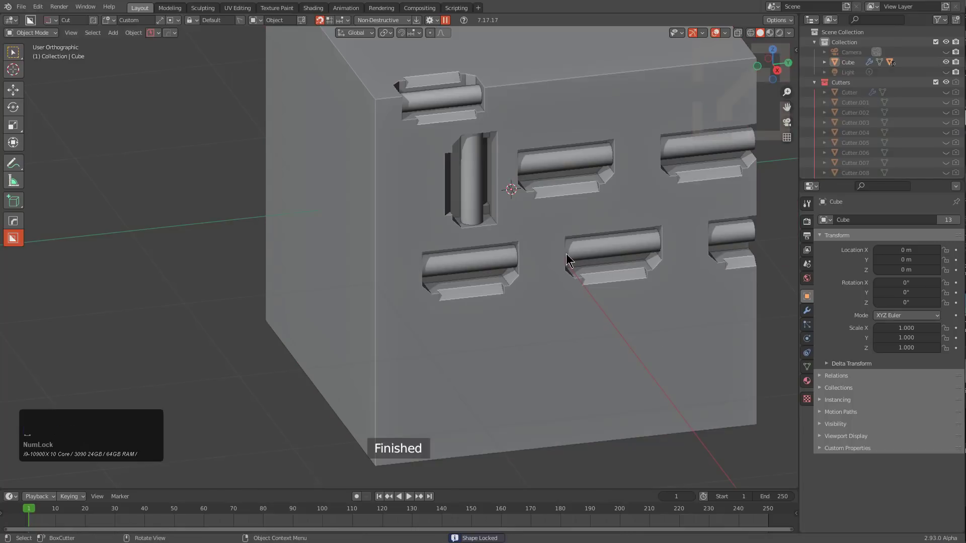
Step: Repeat the cutter in the face's lower near corner, rotate it 90° upright, move it up clear of the bottom edge, and apply it
click(487, 370)
double_click(424, 415)
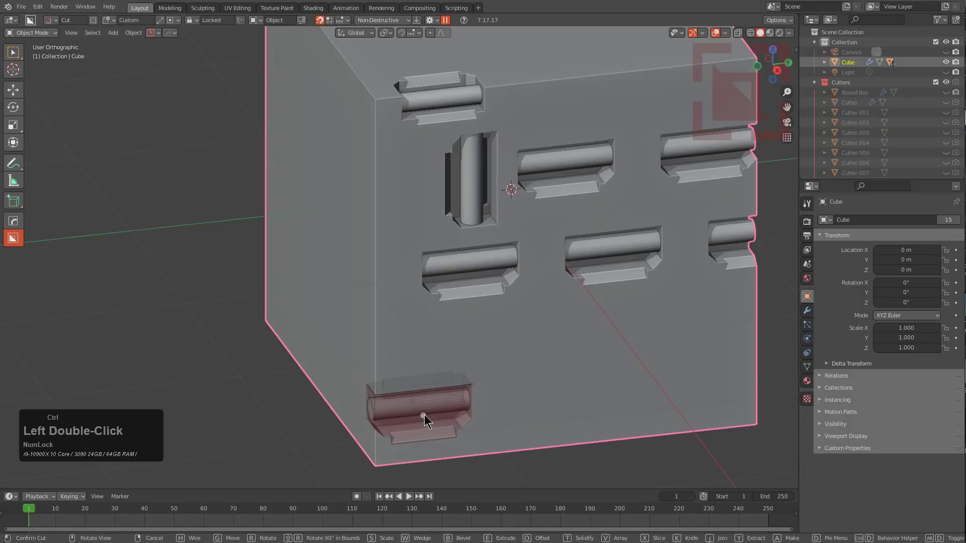
middle_drag(424, 414, 449, 317)
key(r)
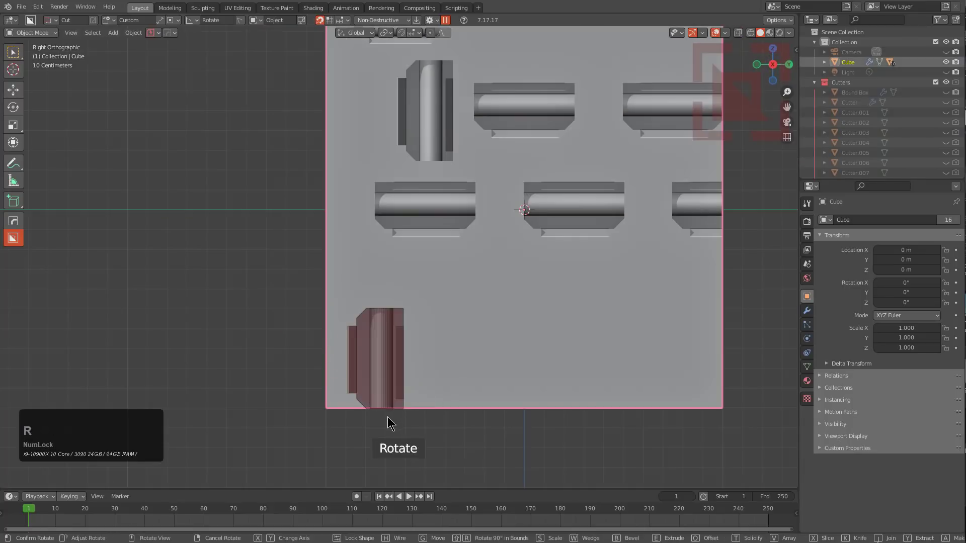
click(387, 417)
key(g)
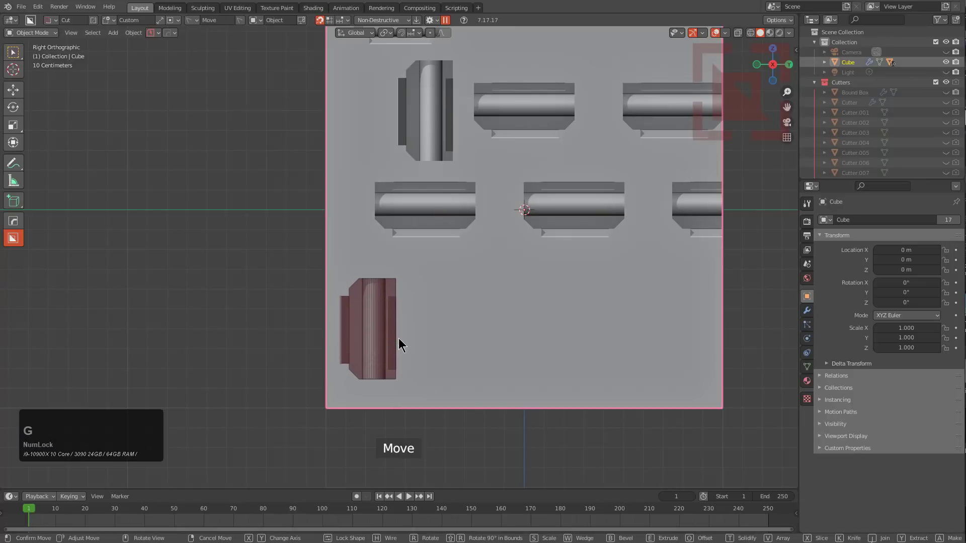
click(400, 339)
scroll(402, 308, down, 2)
Step: Repeat the upright cutter three more times in a row along the bottom of the same face
middle_drag(431, 315, 478, 352)
mouse_move(472, 349)
mouse_down()
mouse_move(473, 358)
mouse_move(534, 341)
mouse_move(549, 352)
mouse_up()
ctrl+click(559, 350)
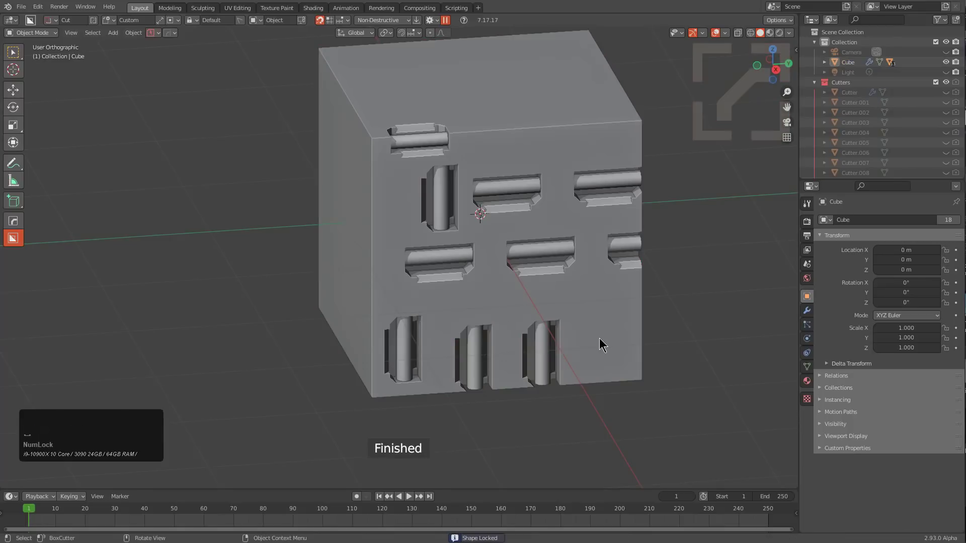
ctrl+click(603, 341)
ctrl+click(607, 350)
key(space)
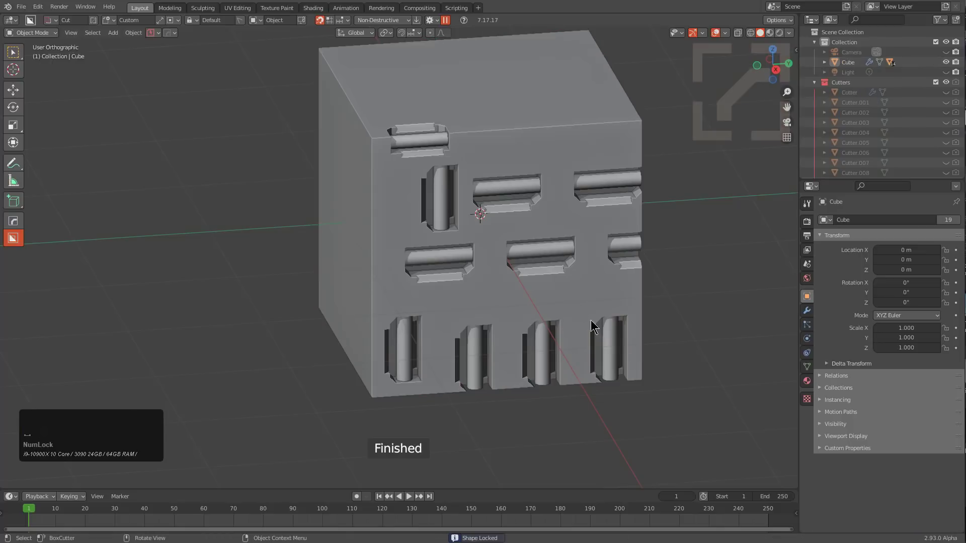
Step: Repeat the upright cutter on the adjacent plain face, array it as four copies across at a distance of about 0.147, and apply it
middle_drag(477, 183, 374, 293)
scroll(482, 315, up, 2)
middle_drag(428, 242, 425, 243)
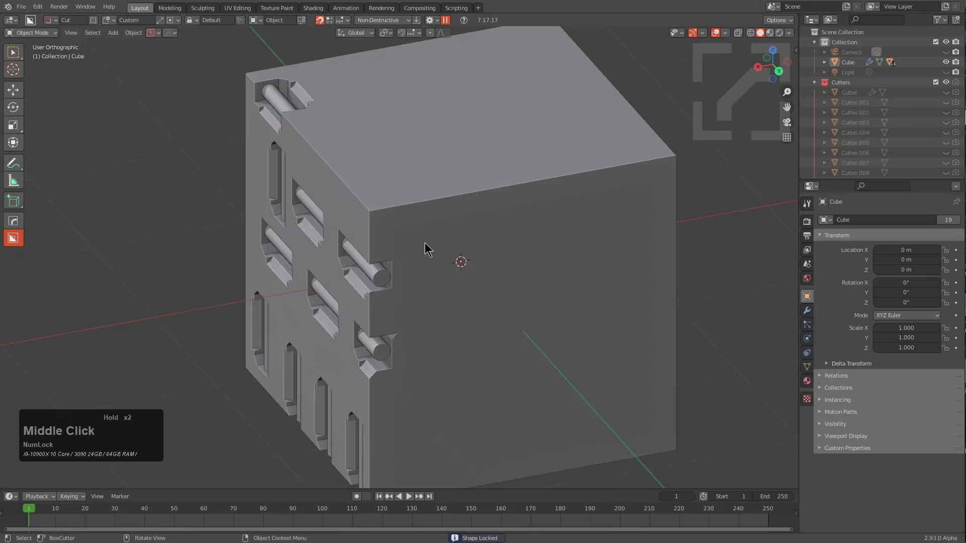
ctrl+click(449, 260)
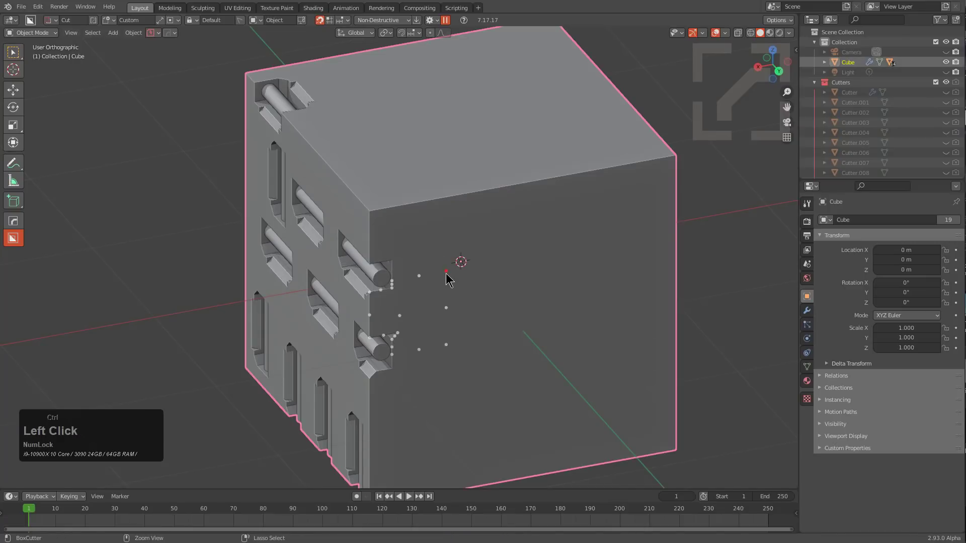
ctrl+double_click(446, 274)
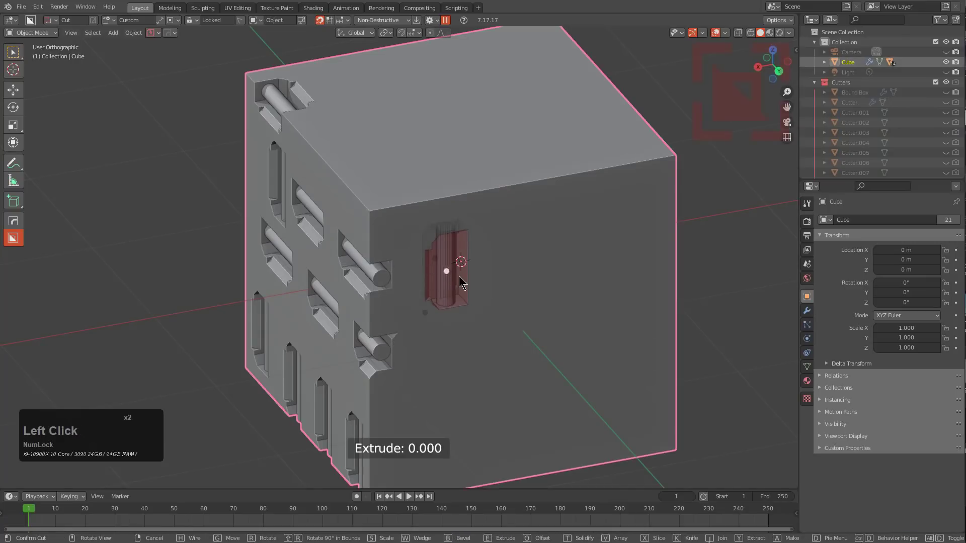
key(v)
key(x)
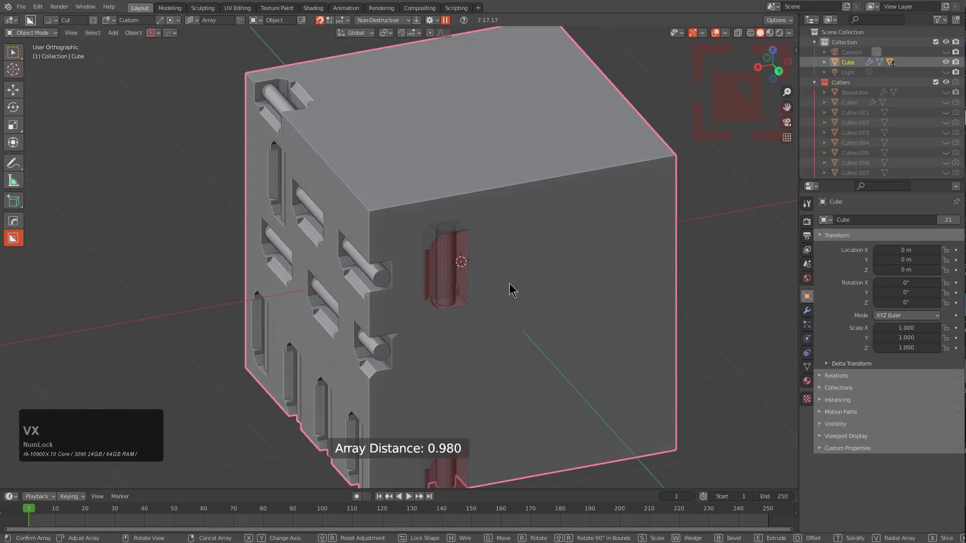
key(x)
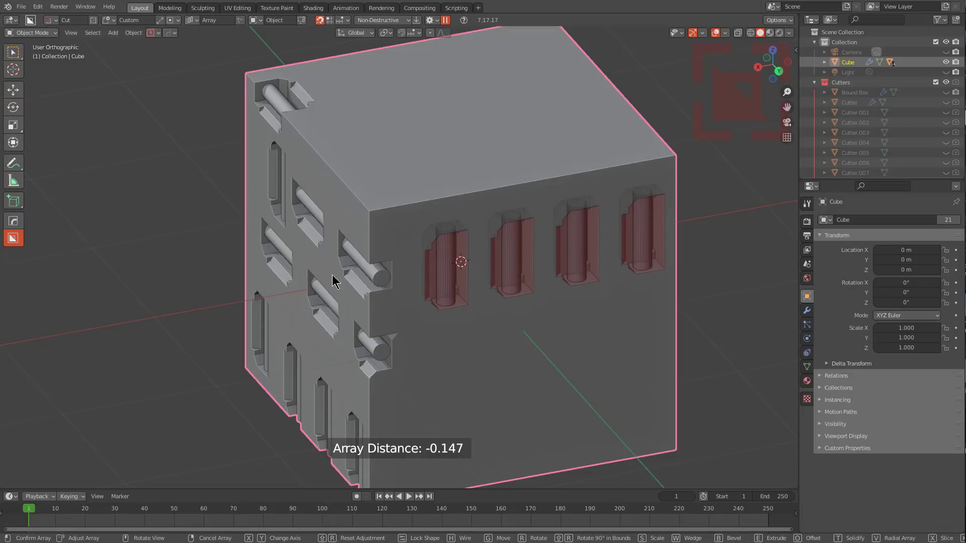
click(332, 275)
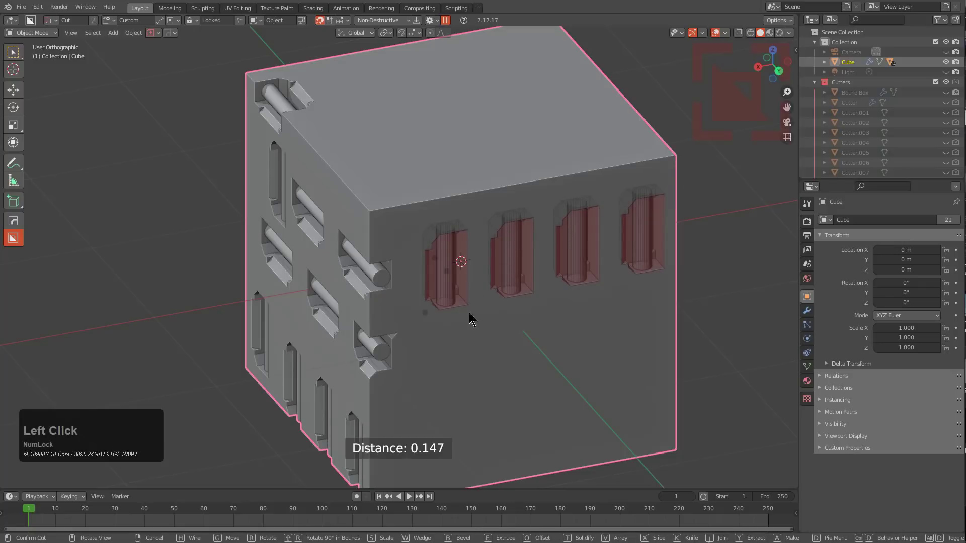
click(516, 242)
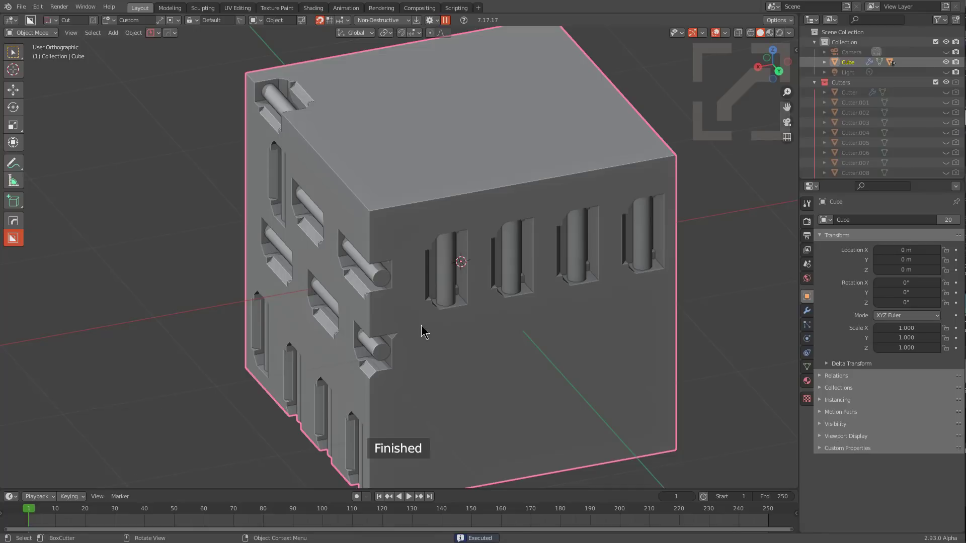
Step: Repeat the four-copy arrayed cutter as a second row directly below the first row of cuts
ctrl+double_click(447, 382)
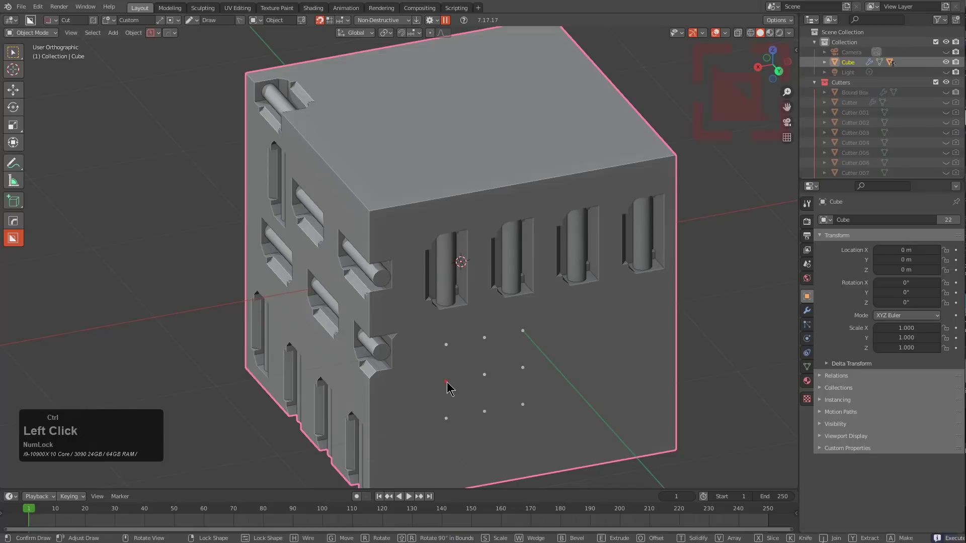
shift+middle_drag(469, 385, 505, 321)
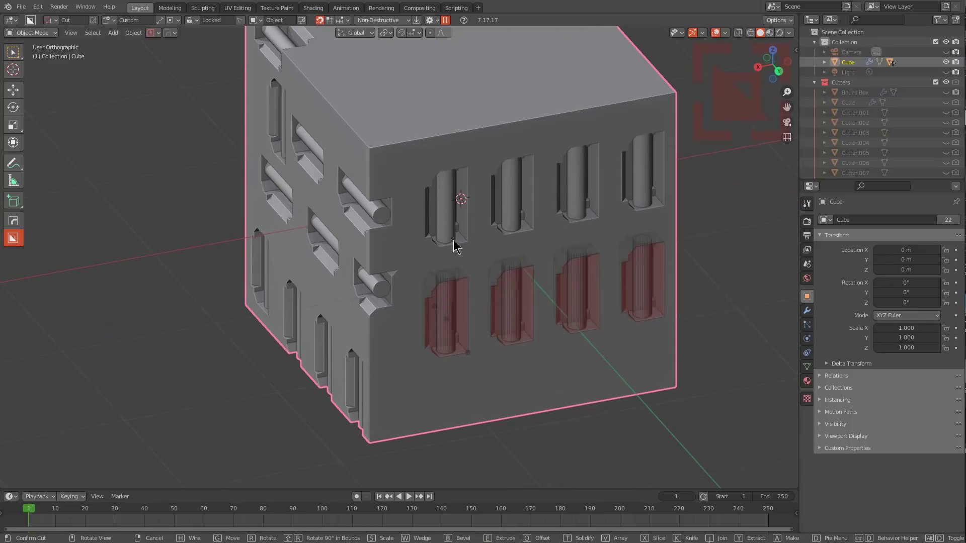
click(496, 313)
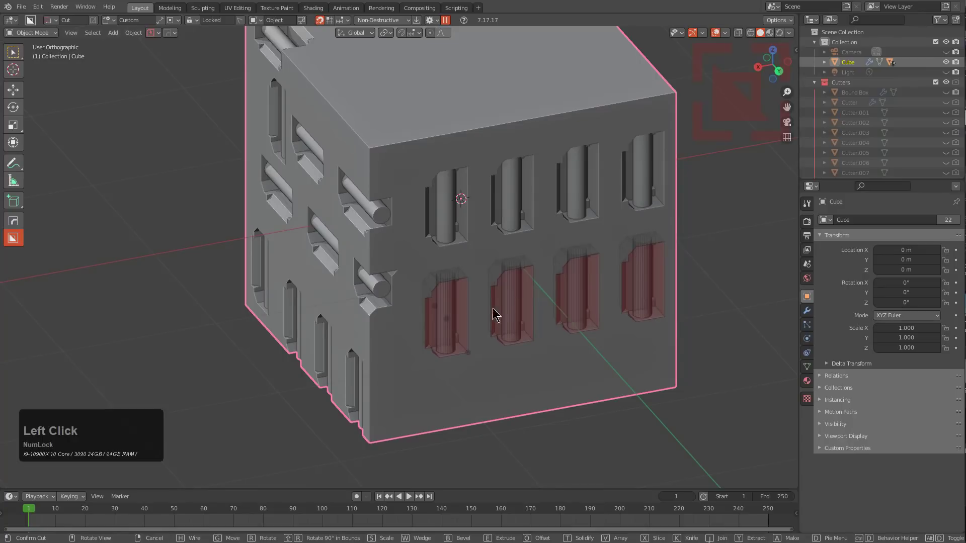
Step: Cut the second row of recesses, then array a matching cutter four times along the face's bottom edge and cut the third row
middle_drag(491, 315, 513, 302)
click(472, 325)
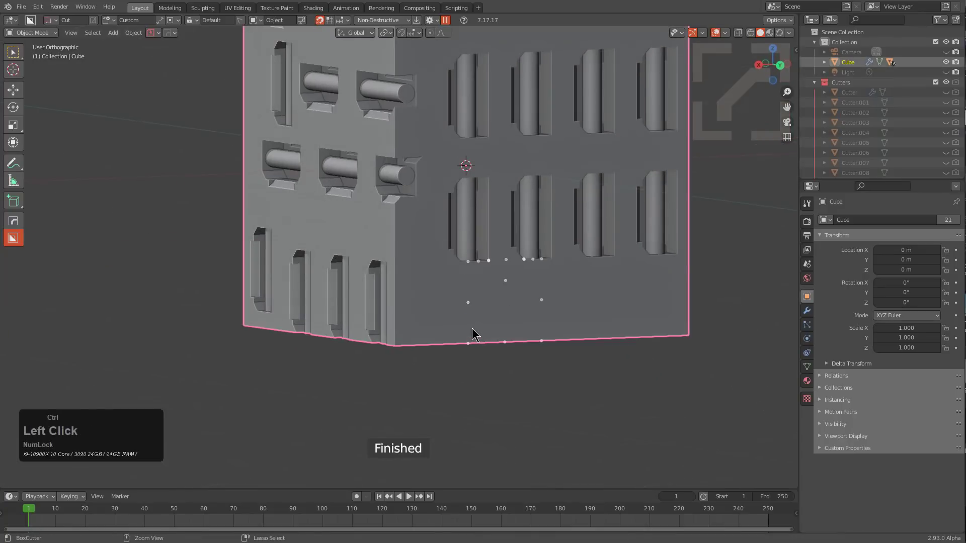
ctrl+click(469, 343)
middle_drag(493, 326, 492, 348)
key(v)
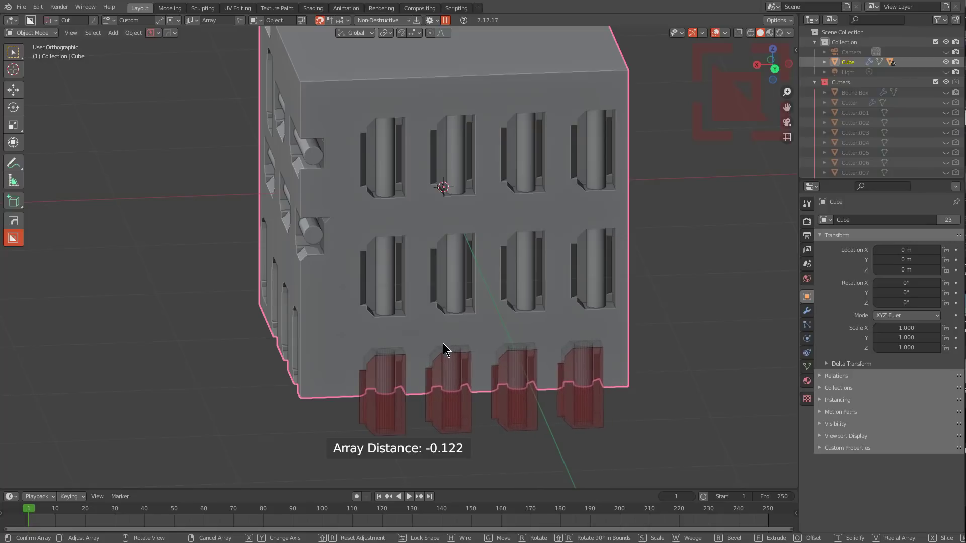
click(453, 349)
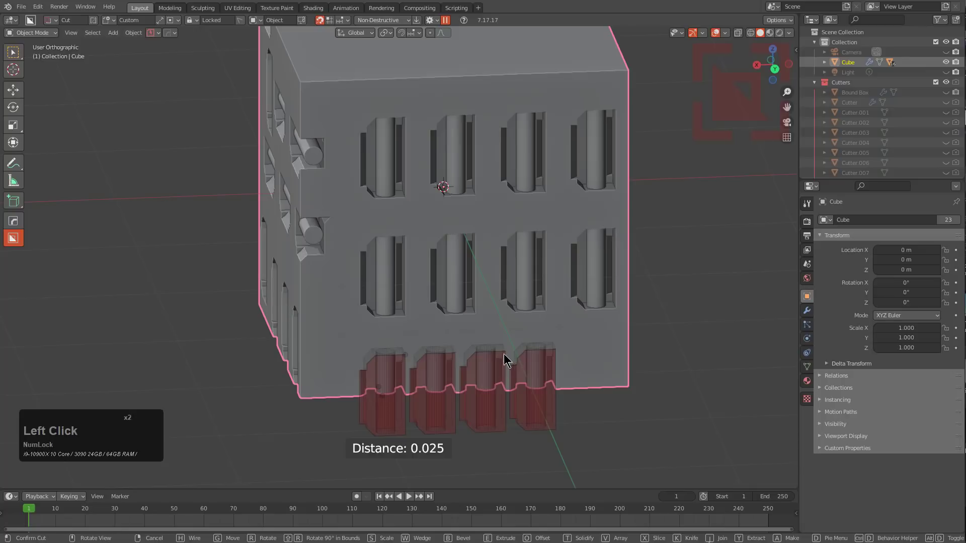
click(503, 354)
Step: On the adjacent blank side face, place the recess cutter at the top edge, array it across the face as four copies and cut
middle_drag(541, 319, 455, 332)
shift+middle_drag(362, 272, 432, 271)
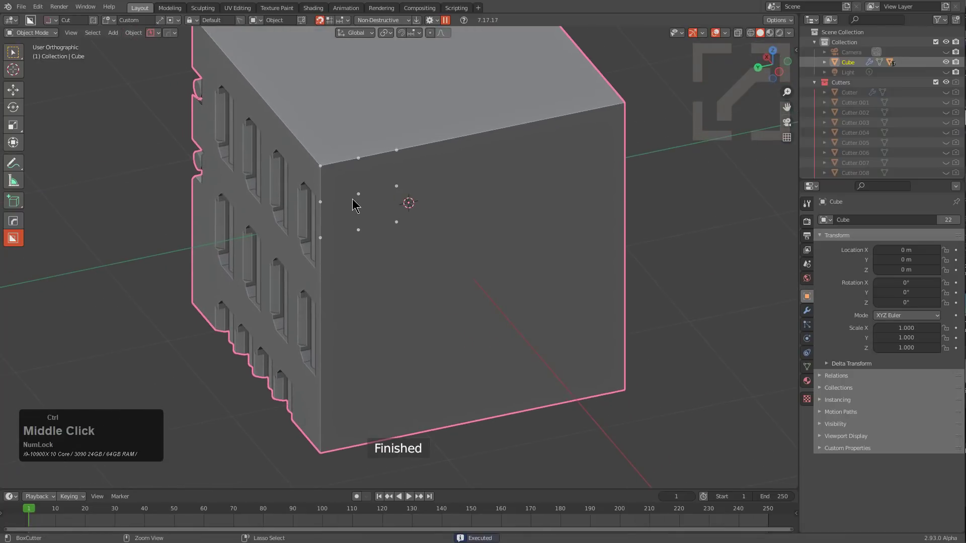
double_click(358, 199)
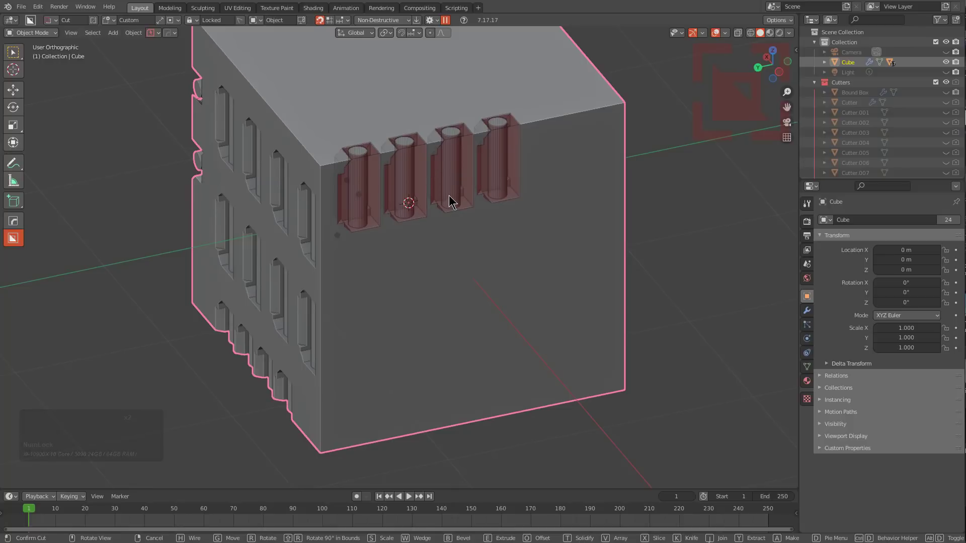
key(v)
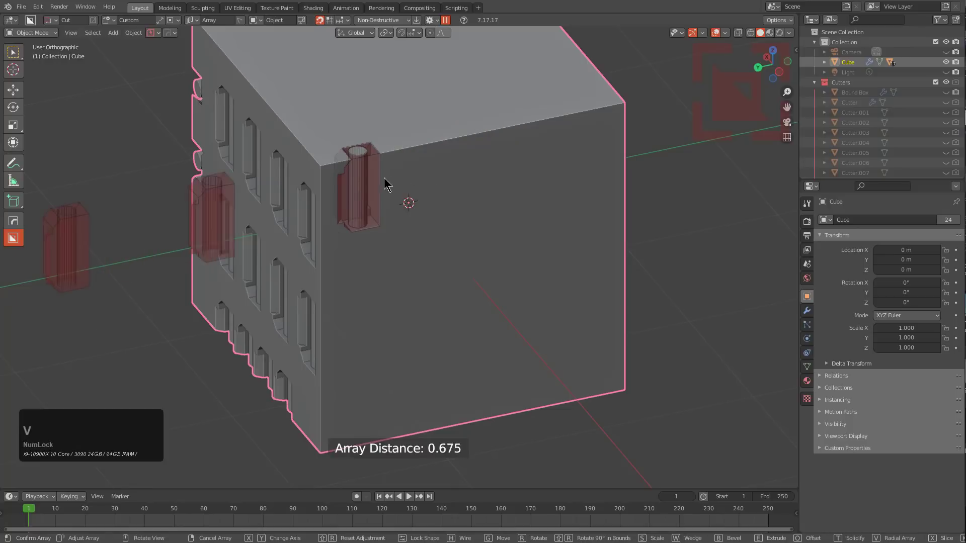
click(337, 177)
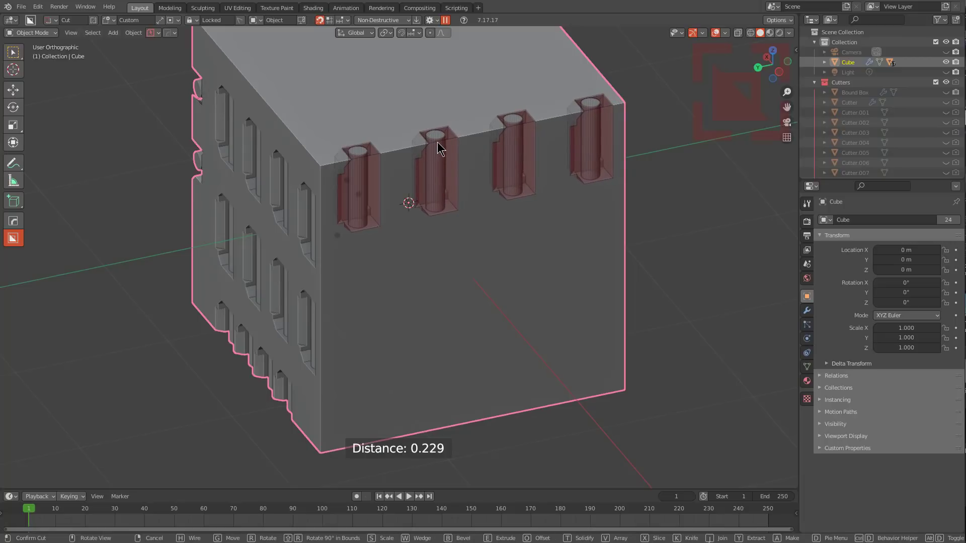
click(431, 187)
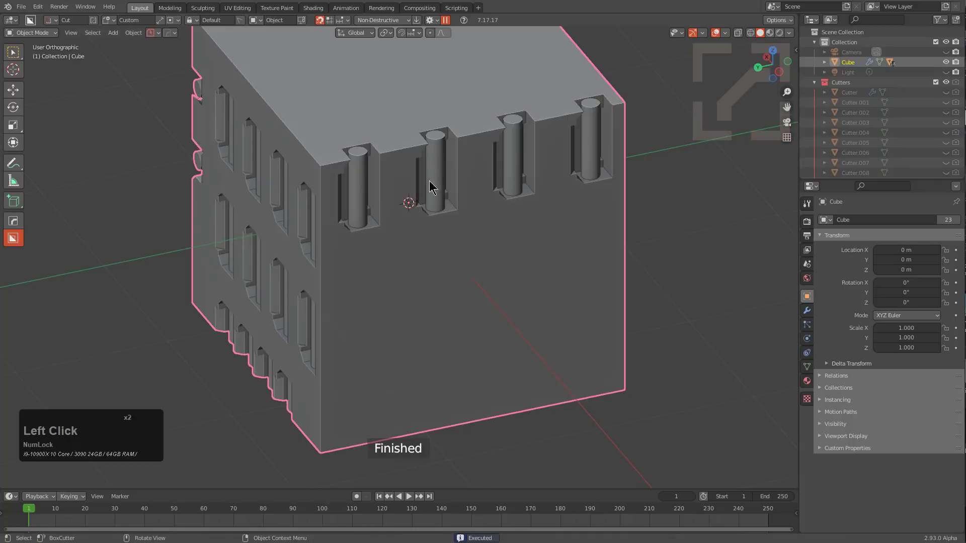
Step: Repeat the four-recess cut in a middle row and a bottom row on the same side face, aligned under the top row
ctrl+click(364, 306)
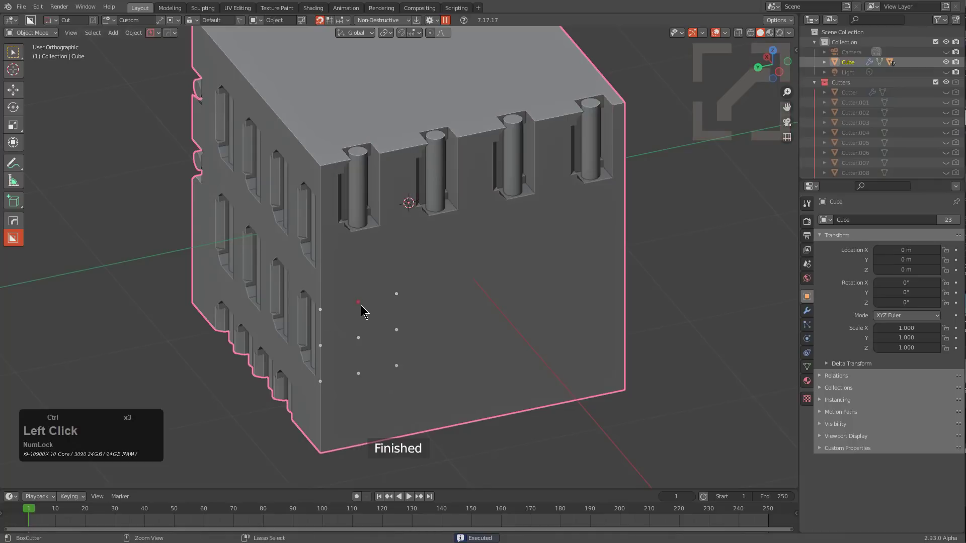
ctrl+click(358, 303)
click(504, 259)
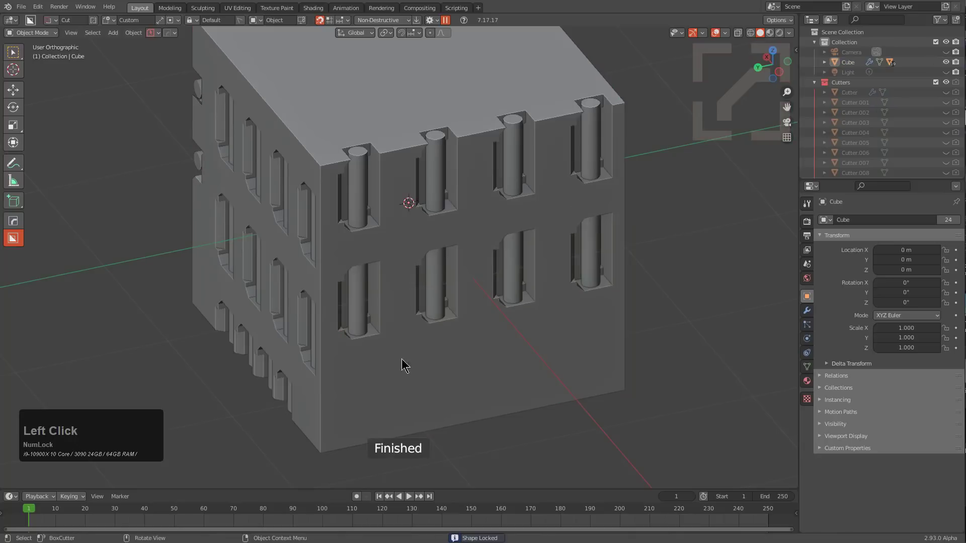
ctrl+click(366, 417)
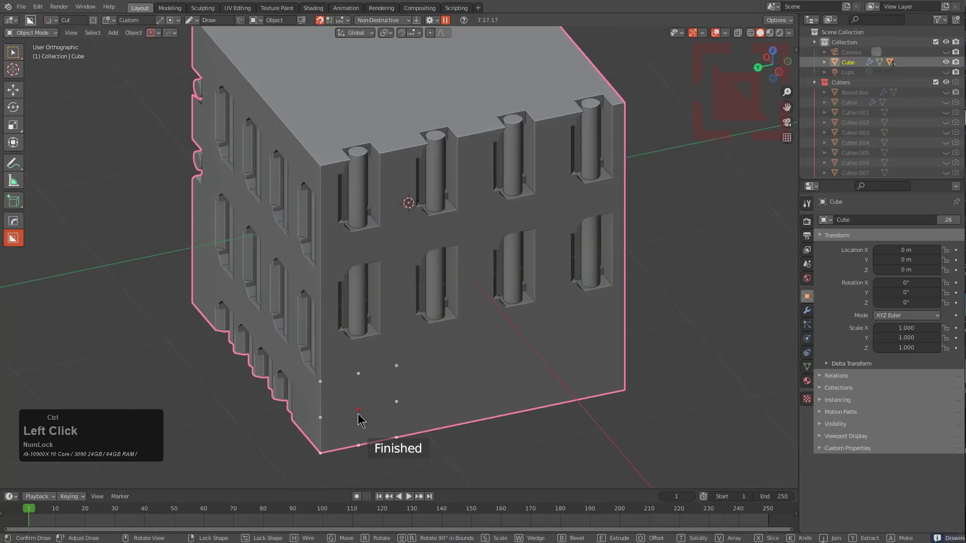
double_click(359, 418)
middle_drag(440, 350, 489, 299)
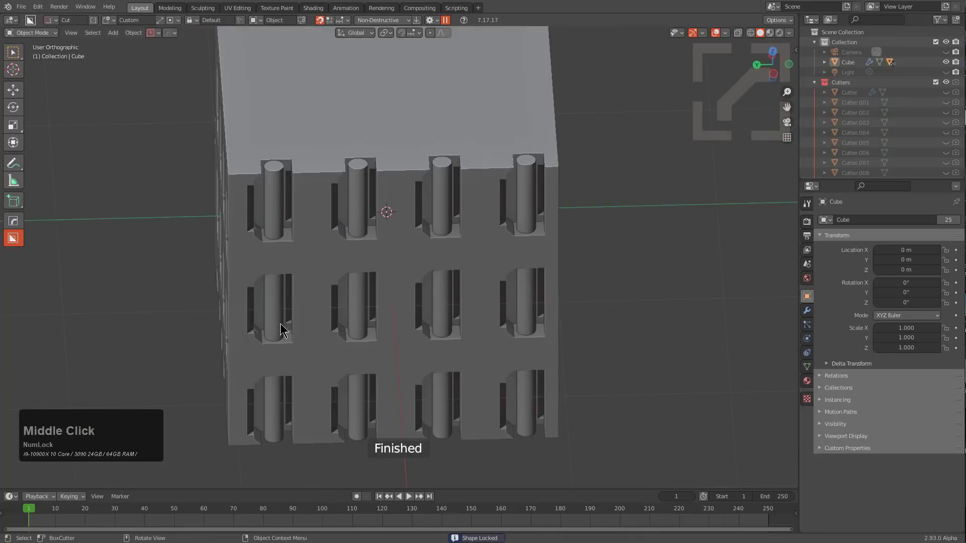
middle_drag(280, 330, 415, 272)
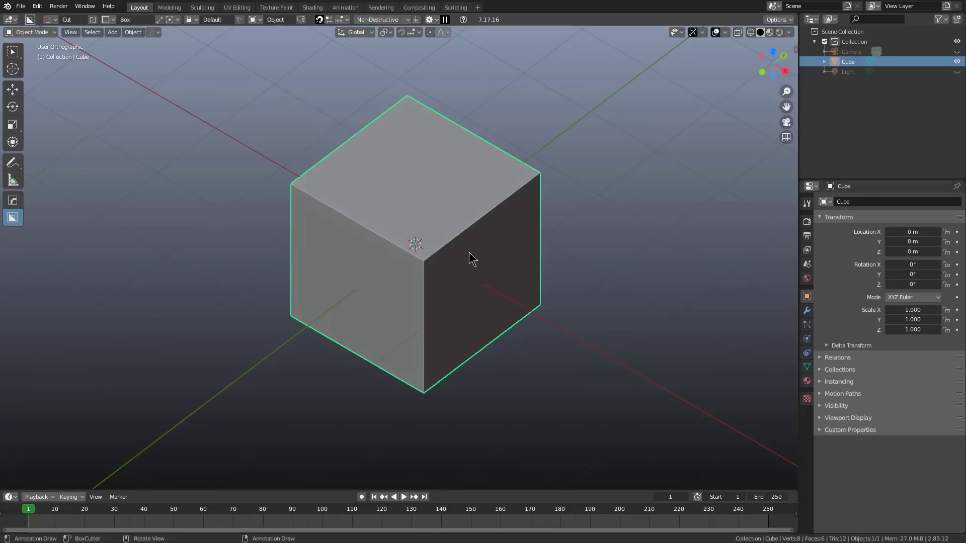
Step: Set the BoxCutter shape to Ngon
middle_drag(476, 290, 448, 256)
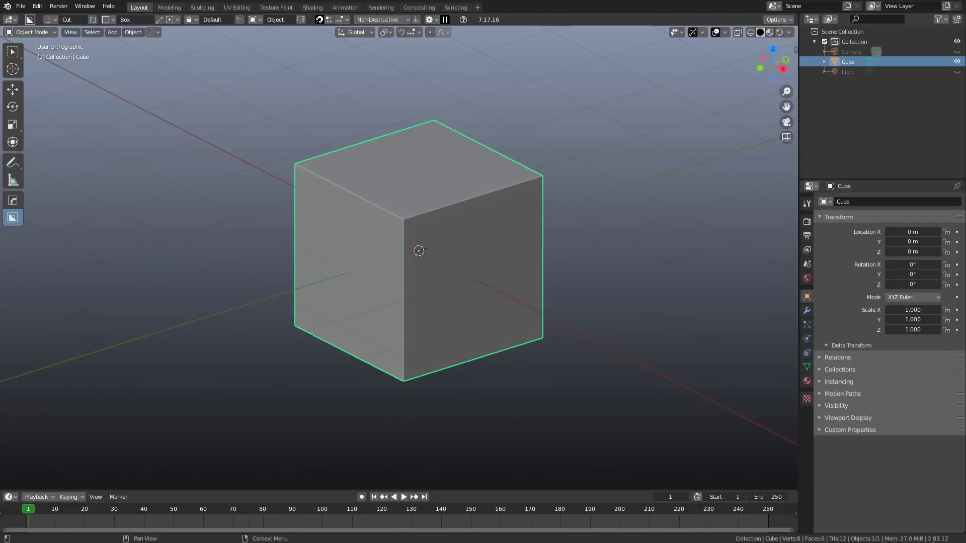
middle_drag(474, 283, 420, 245)
scroll(420, 236, up, 3)
shift+middle_drag(418, 173, 470, 207)
key(d)
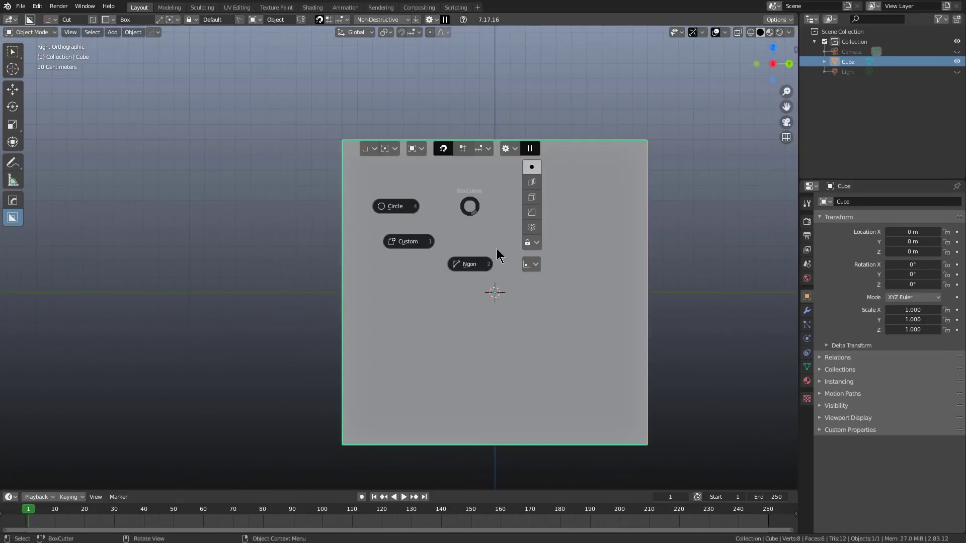
click(471, 262)
scroll(470, 266, up, 2)
click(339, 104)
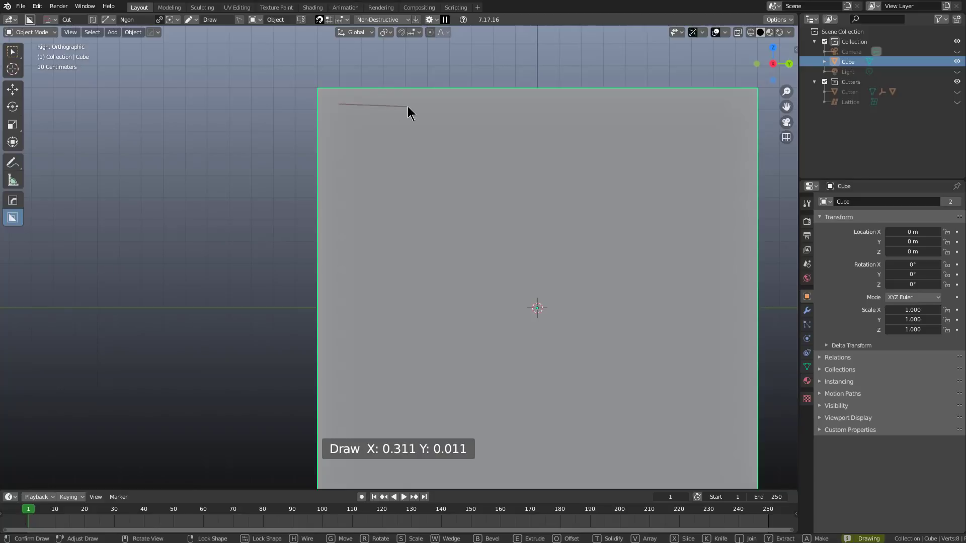
click(416, 103)
click(415, 113)
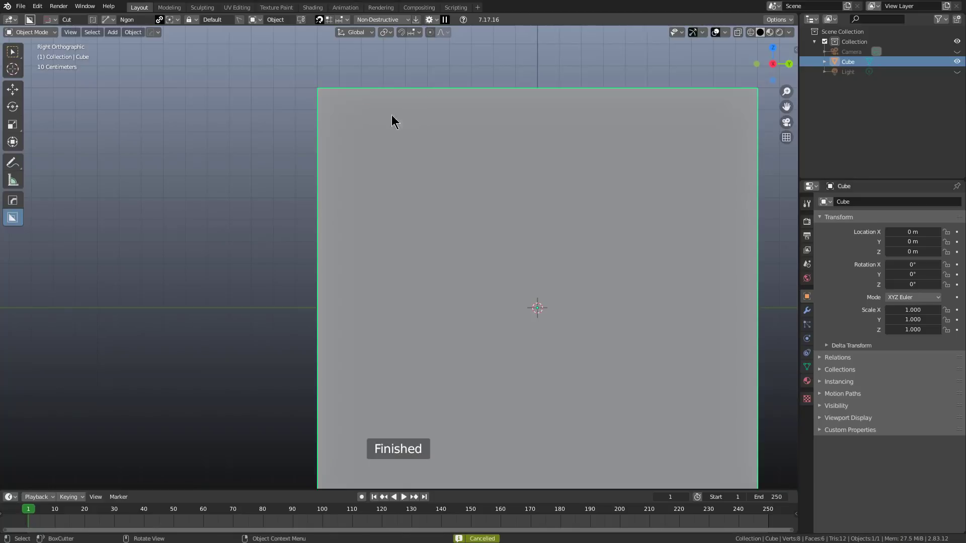
Step: Draw a stepped Ngon outline about 0.6 wide and 0.85 high near the upper left corner of the cube's right face
click(336, 120)
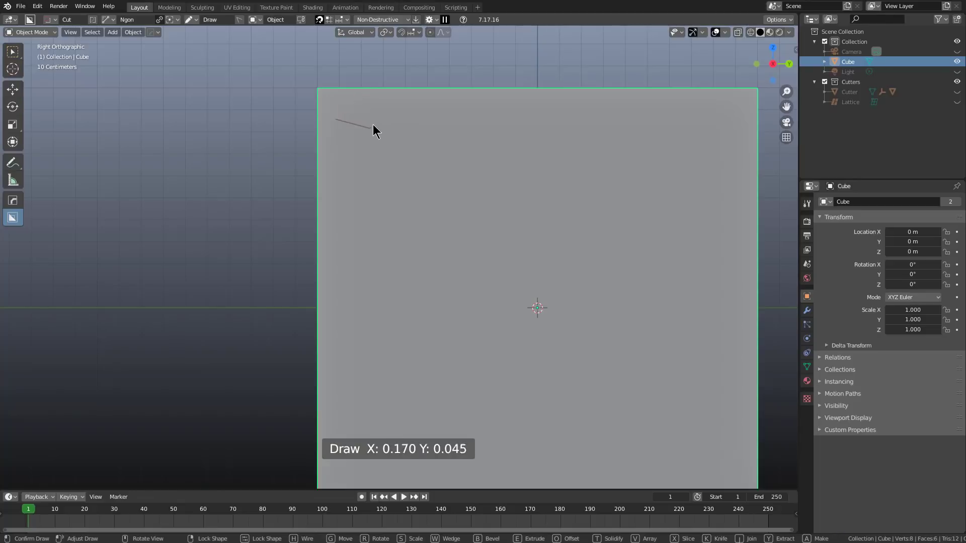
click(417, 96)
click(424, 109)
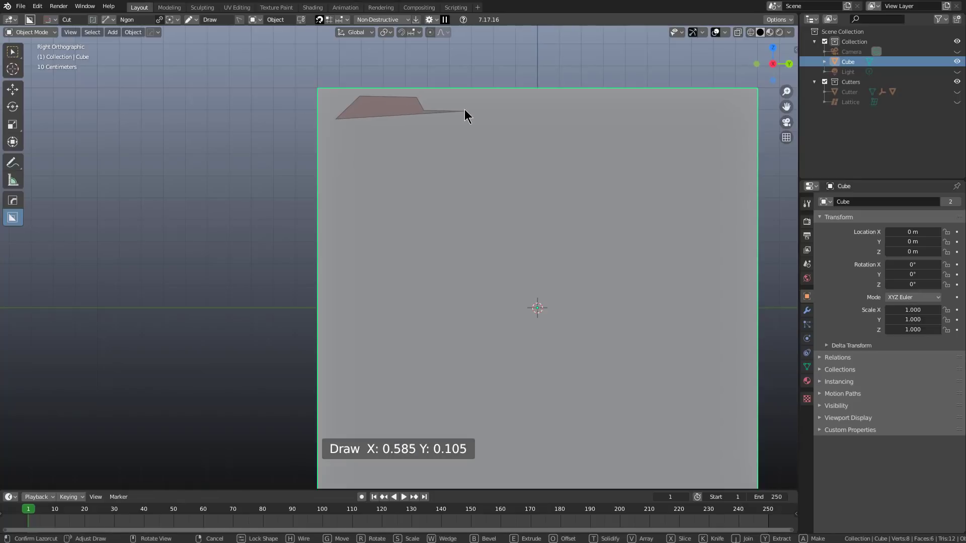
click(463, 111)
click(463, 158)
click(446, 167)
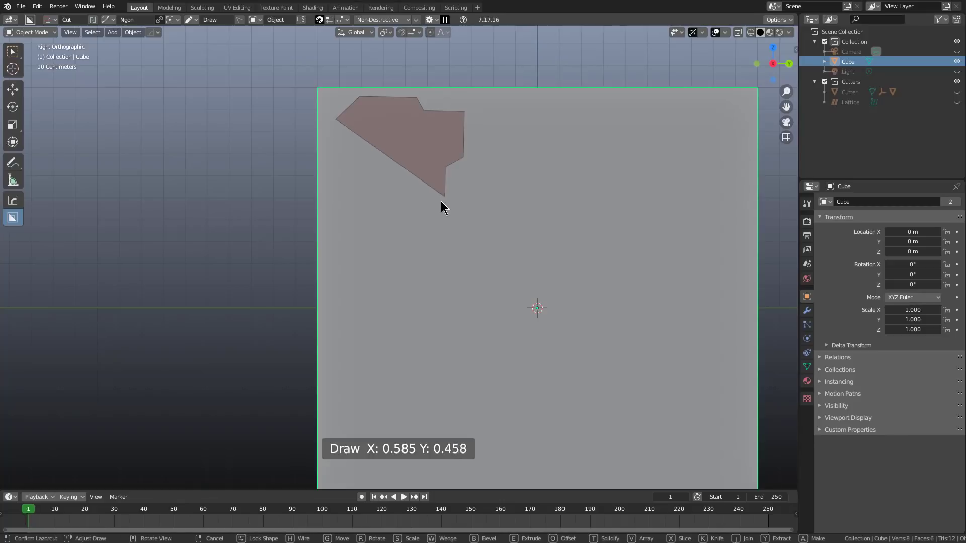
click(444, 225)
click(422, 237)
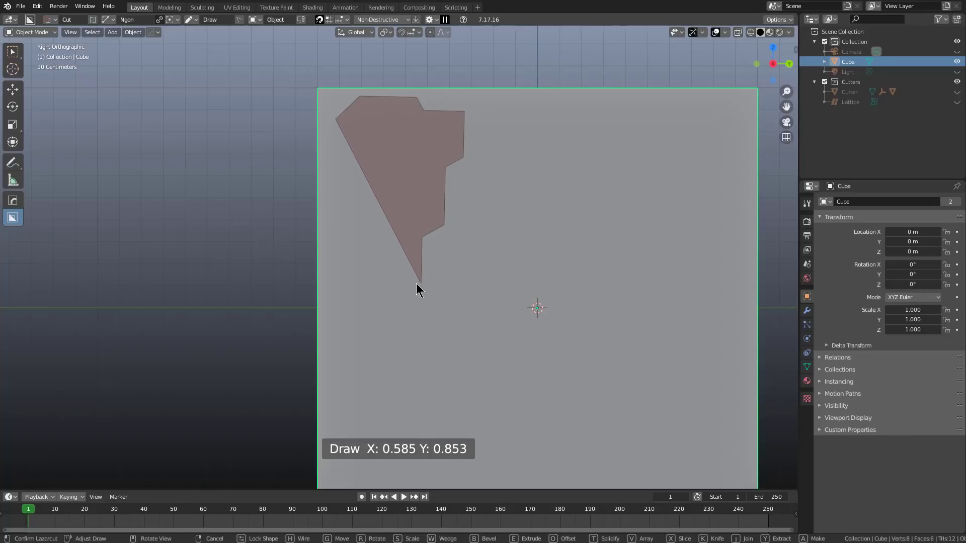
click(419, 283)
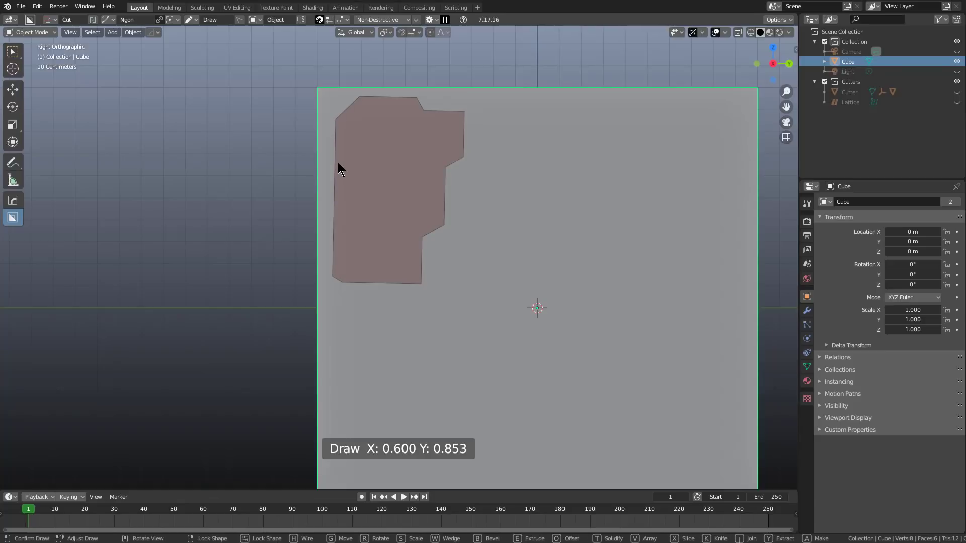
Step: Extrude the Ngon cutter about 1.14 into the cube and apply the cut
middle_drag(337, 162, 373, 184)
key(e)
middle_drag(480, 202, 373, 137)
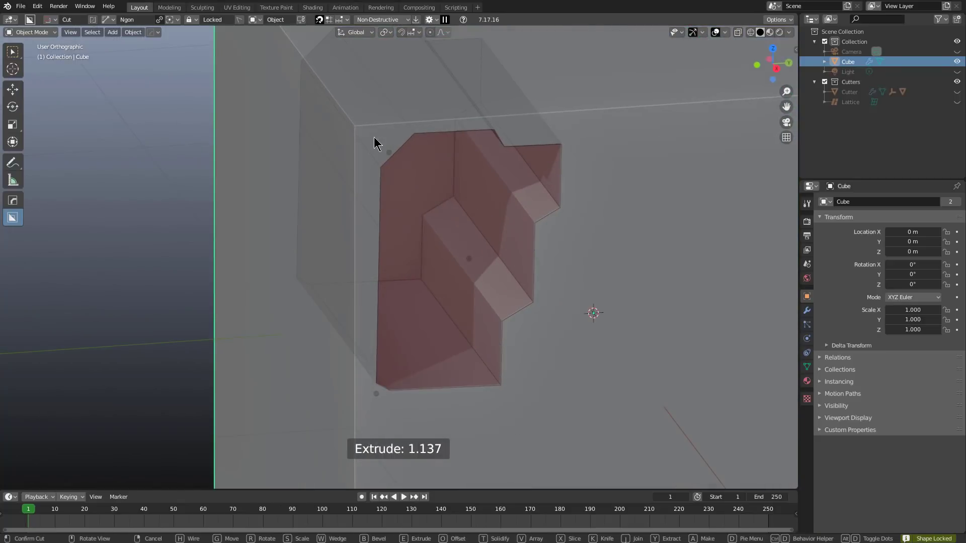
click(529, 219)
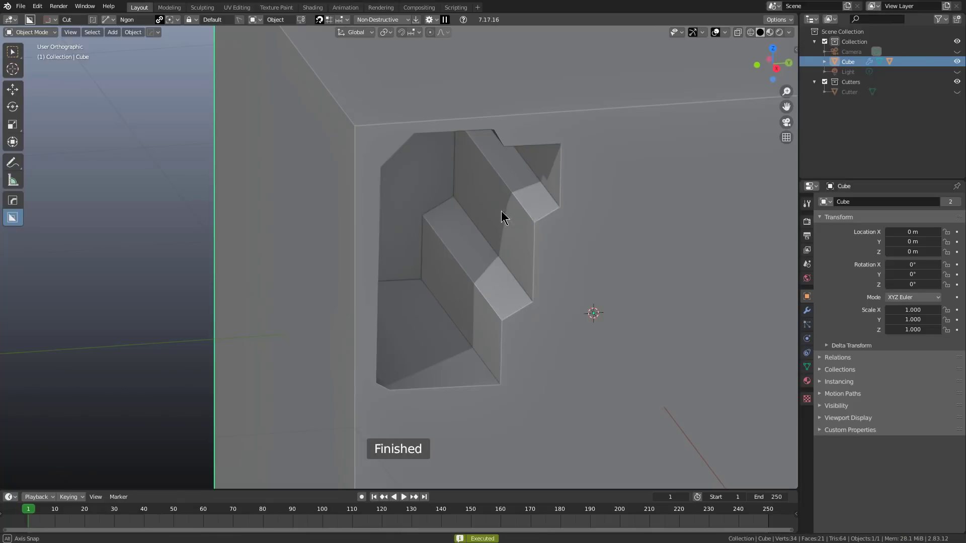
Step: Slice off the cube's upper left corner in the right orthographic view with a diagonal two-point Ngon line cut
key(KP_3)
click(321, 195)
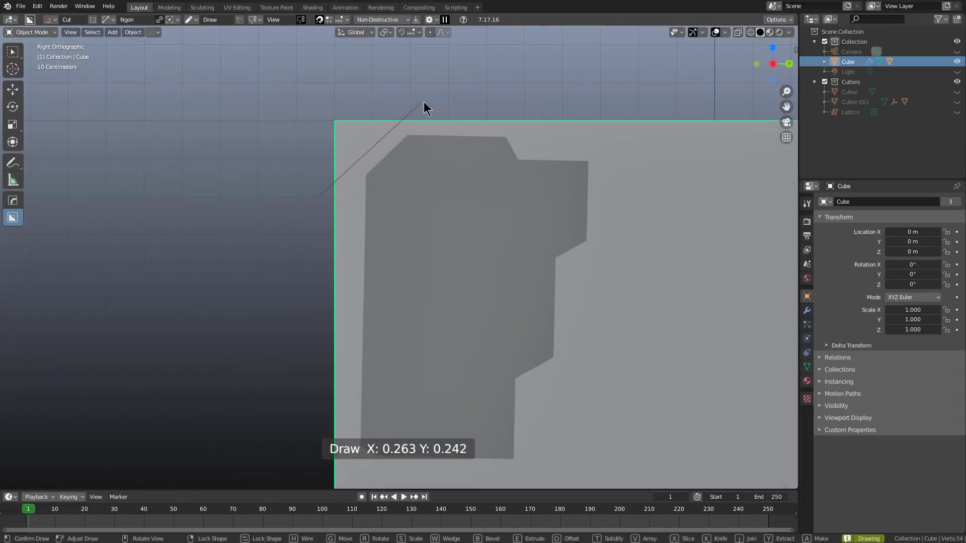
click(433, 97)
key(space)
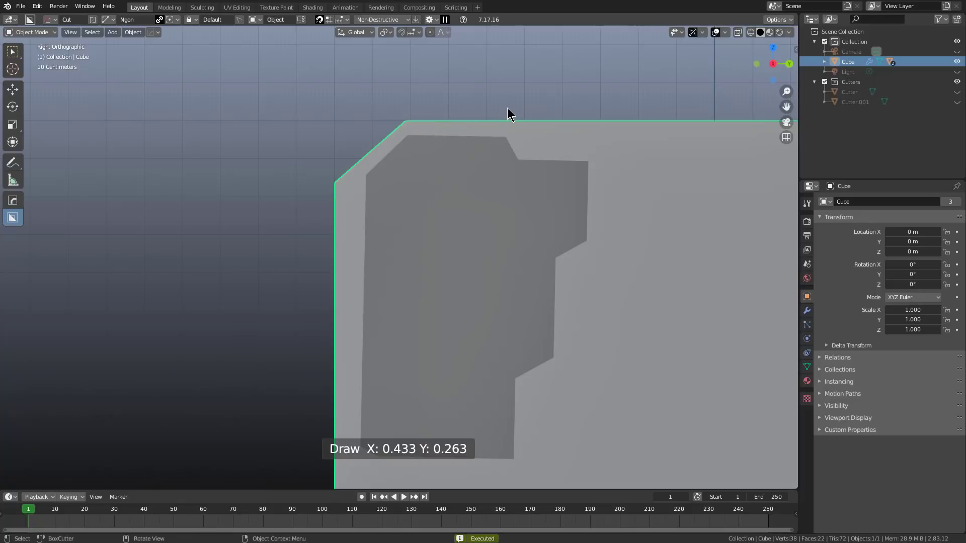
Step: Enter Edit Mode on the cube and deselect all of its geometry
scroll(574, 205, down, 5)
key(Tab)
scroll(414, 219, up, 2)
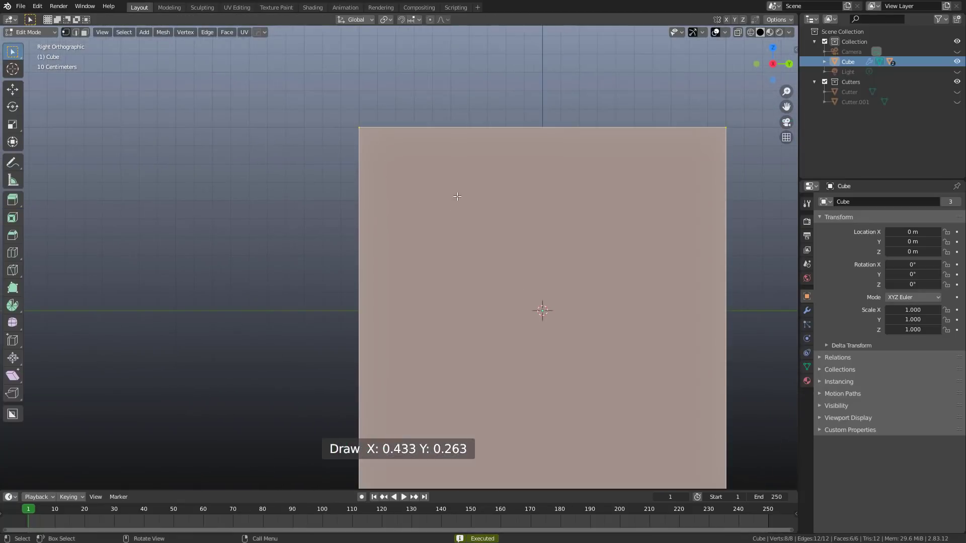
key(alt+a)
scroll(385, 205, up, 1)
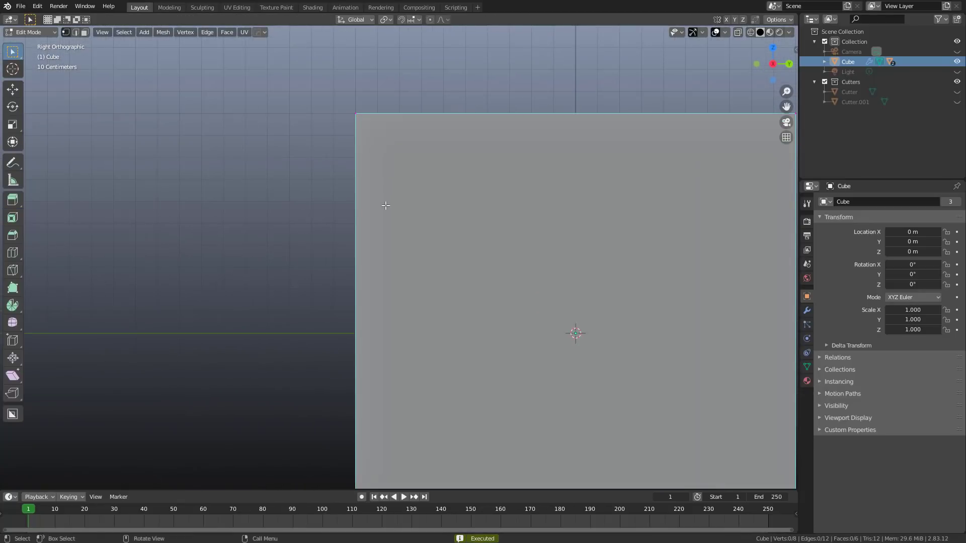
Step: Trace a closed stepped outline across the cube's right face with the Knife tool, constraining the segment angles, and discard the cut
key(k)
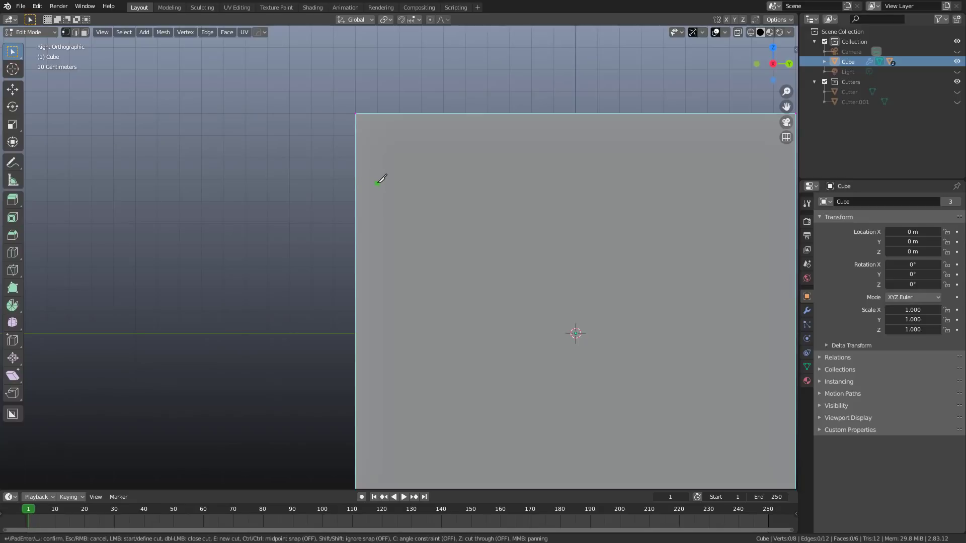
click(355, 176)
click(369, 131)
key(c)
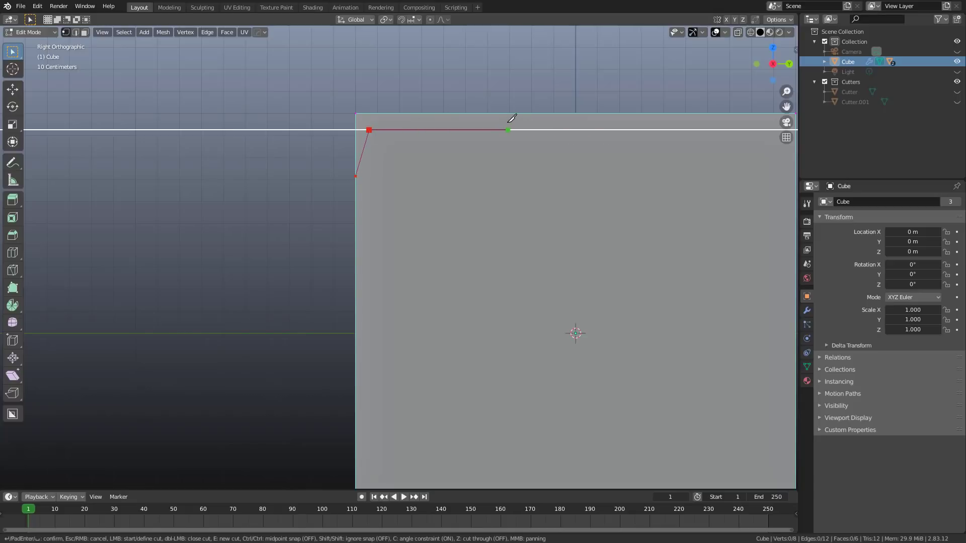
click(464, 130)
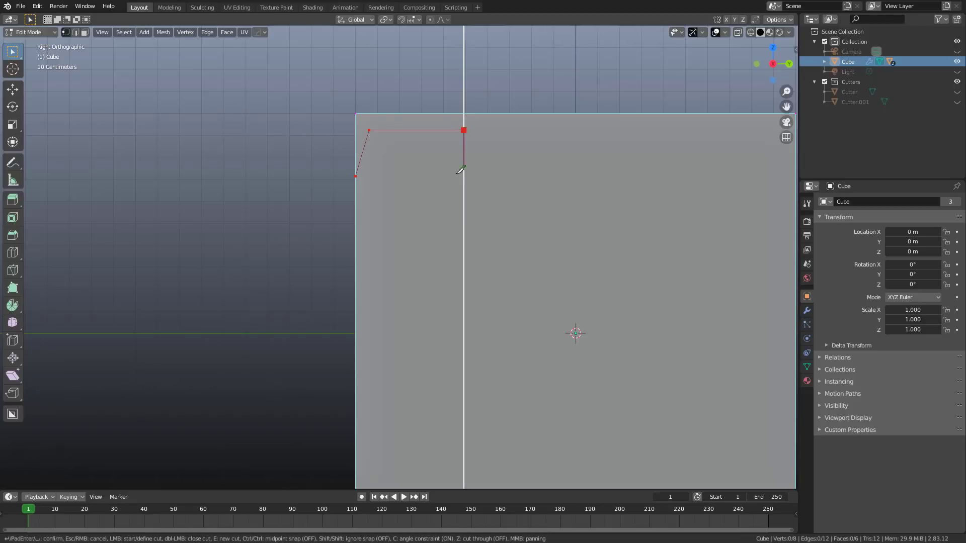
click(463, 347)
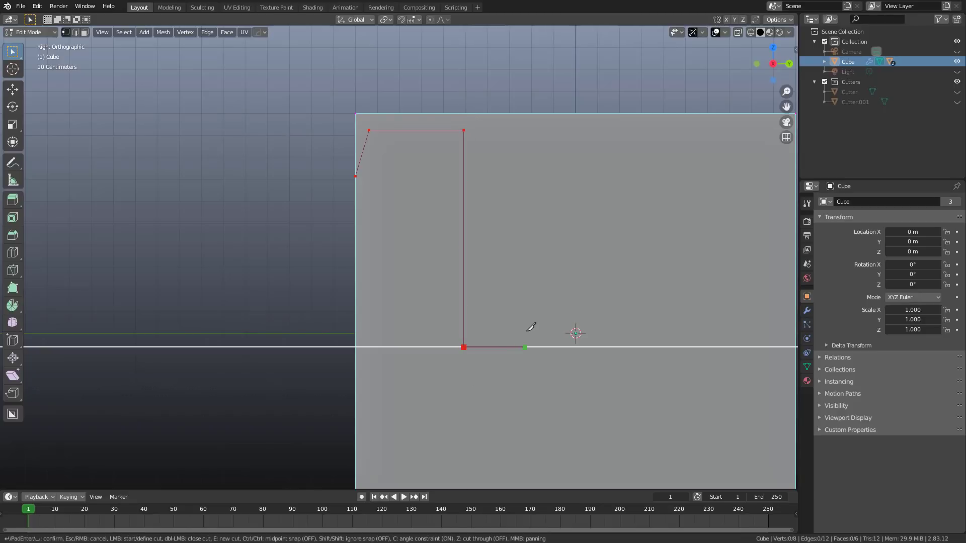
click(522, 347)
click(523, 233)
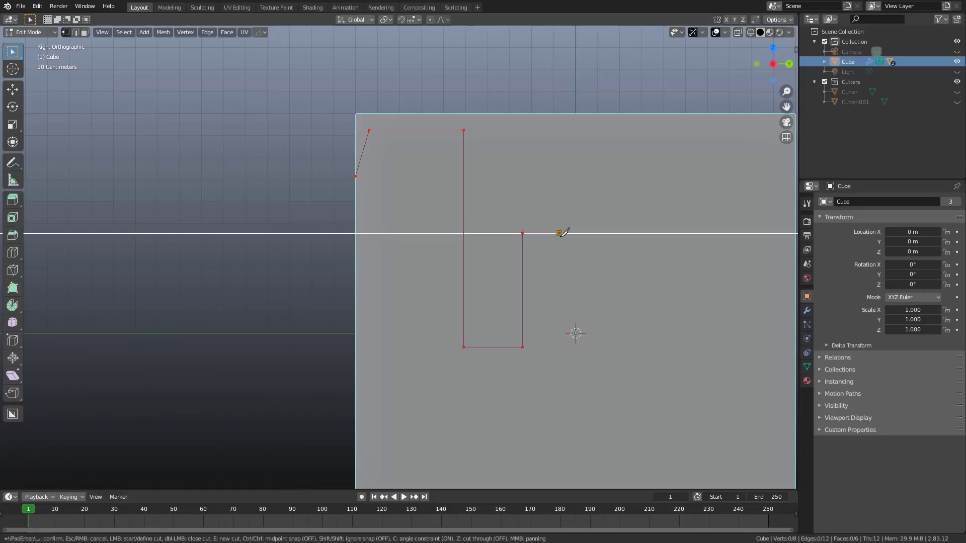
click(559, 233)
click(580, 255)
click(580, 301)
click(595, 313)
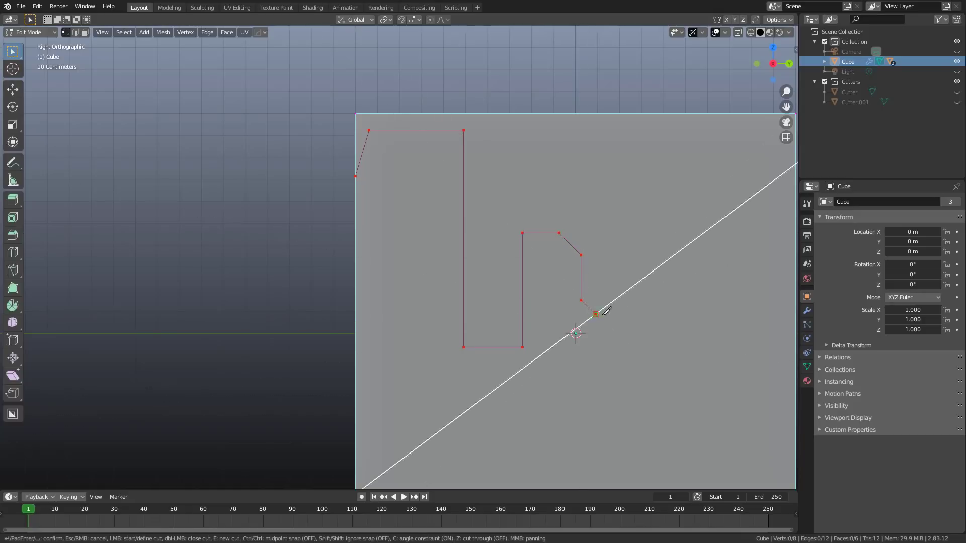
click(646, 314)
click(655, 304)
click(682, 304)
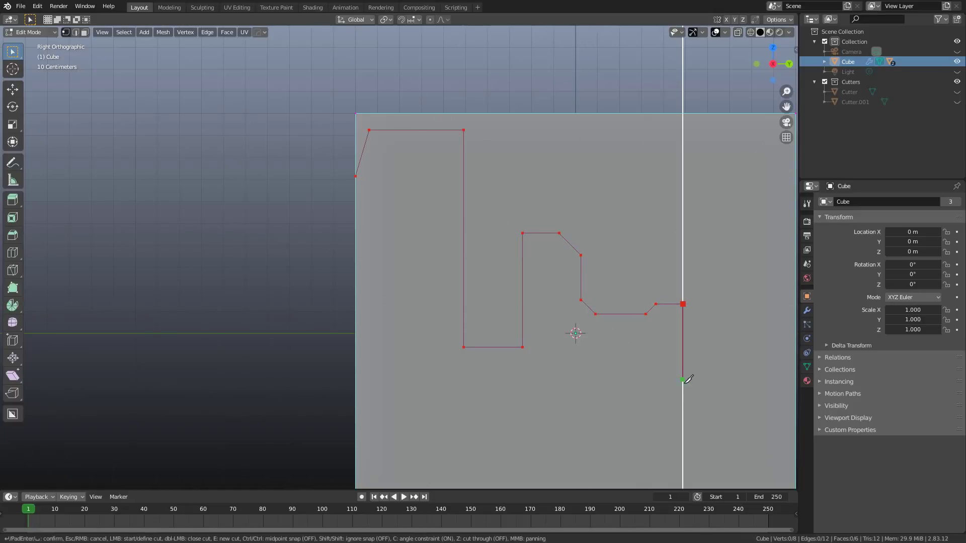
click(683, 407)
click(669, 422)
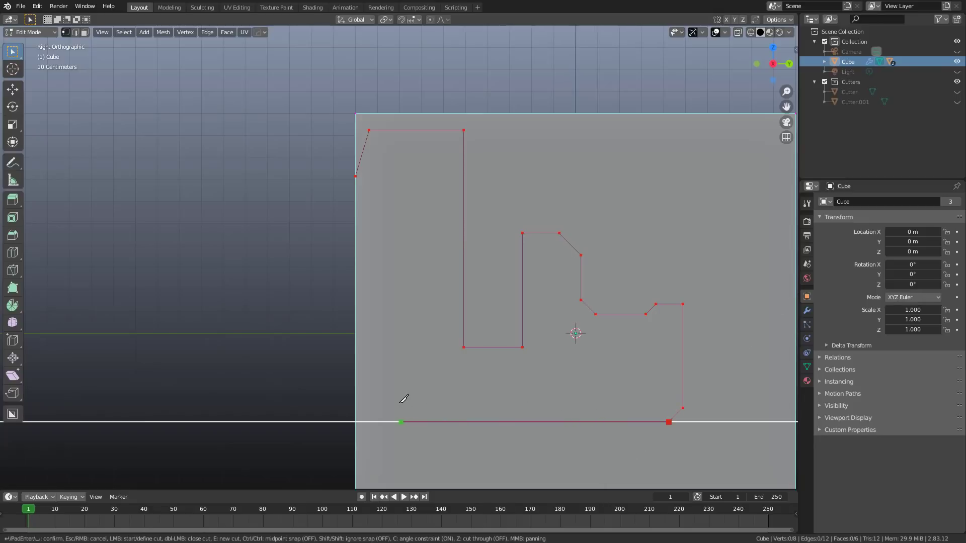
click(369, 422)
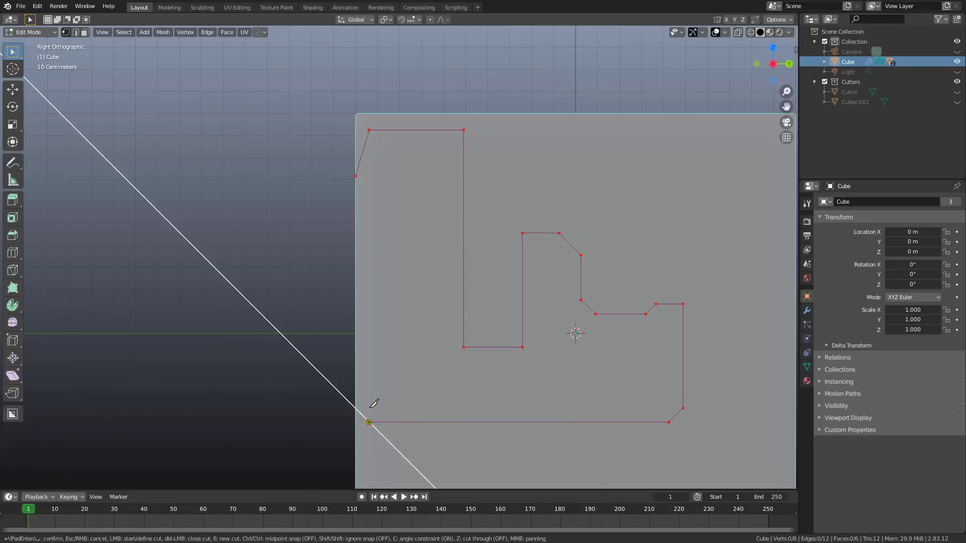
click(376, 192)
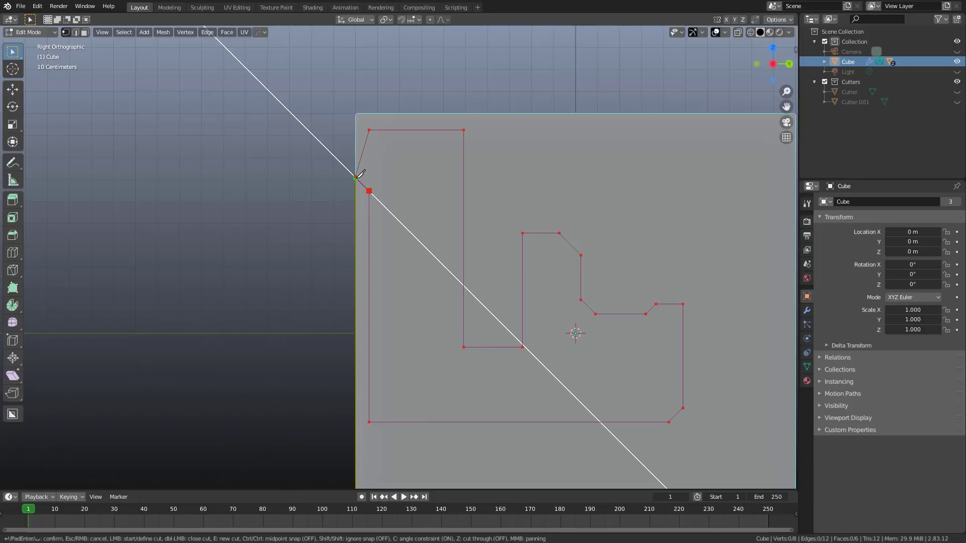
key(Escape)
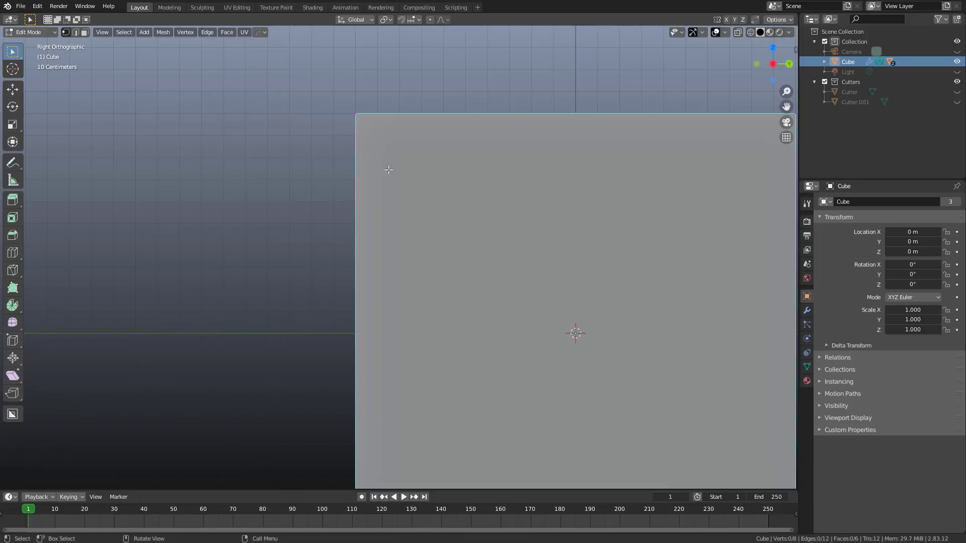
Step: Return the cube to Object Mode and frame the upper part of its right face for BoxCutter cutting
key(Tab)
scroll(537, 205, down, 2)
shift+middle_drag(537, 204, 453, 202)
scroll(455, 196, up, 2)
key(d)
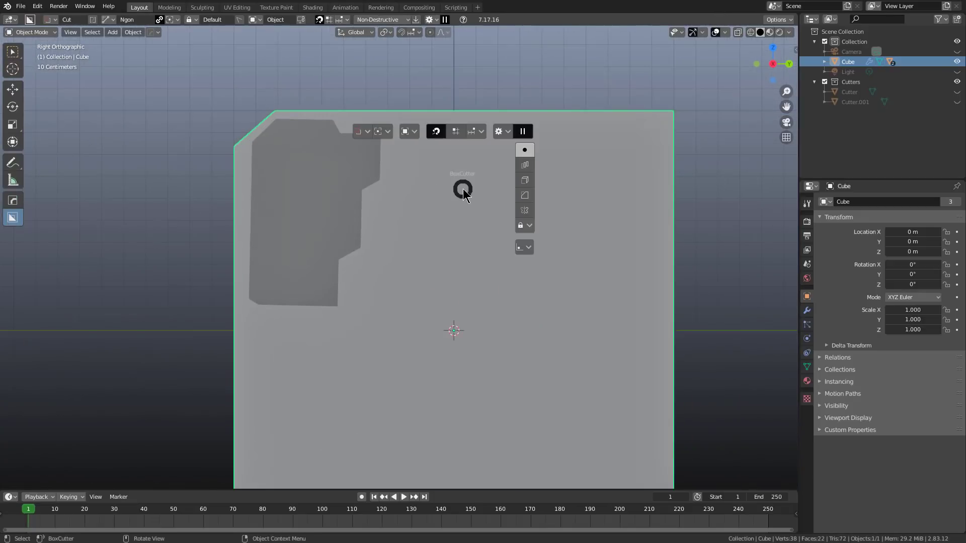
key(Escape)
Step: Draw a stepped Ngon outline about 0.64 wide and 1.07 high near the middle of the cube's upper edge
click(421, 125)
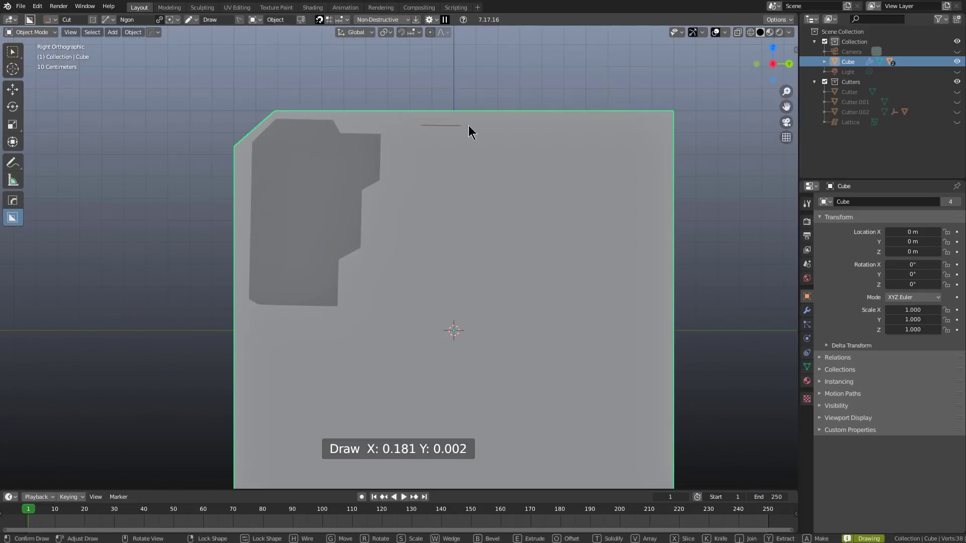
click(499, 125)
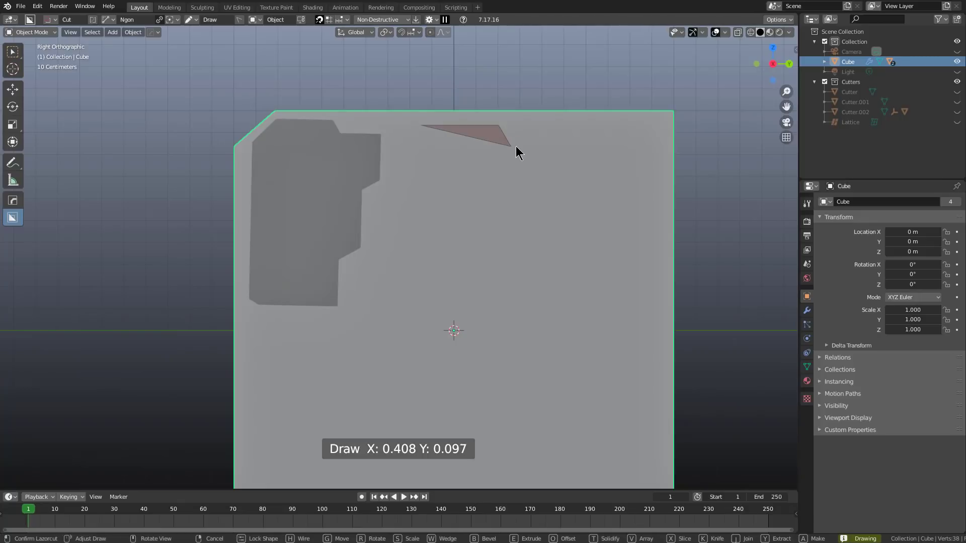
click(511, 146)
click(559, 147)
click(559, 201)
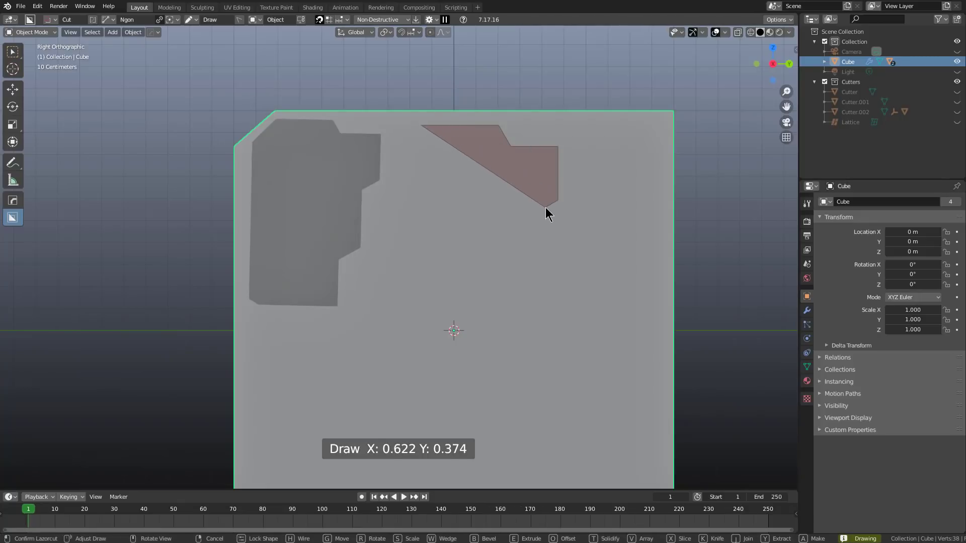
click(545, 207)
click(545, 274)
click(559, 283)
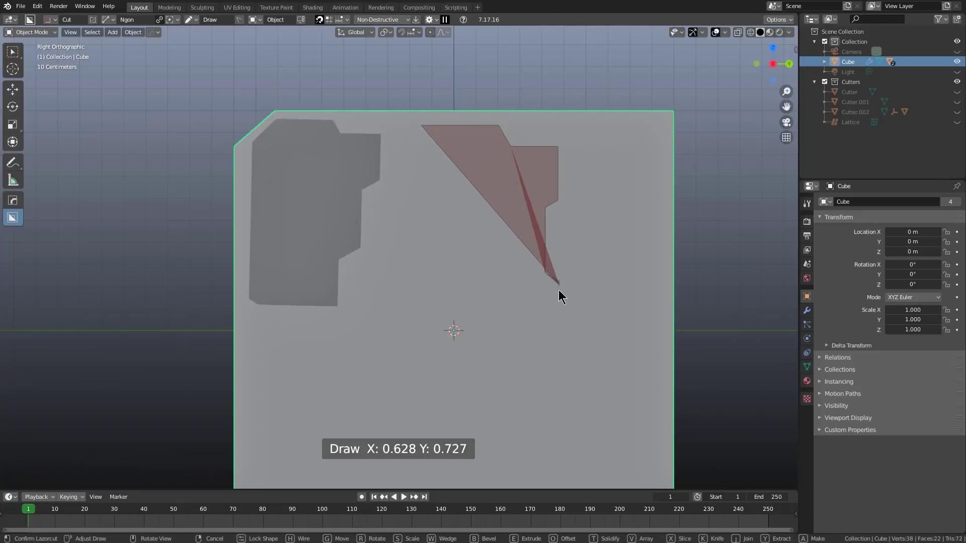
click(559, 346)
click(523, 346)
click(508, 360)
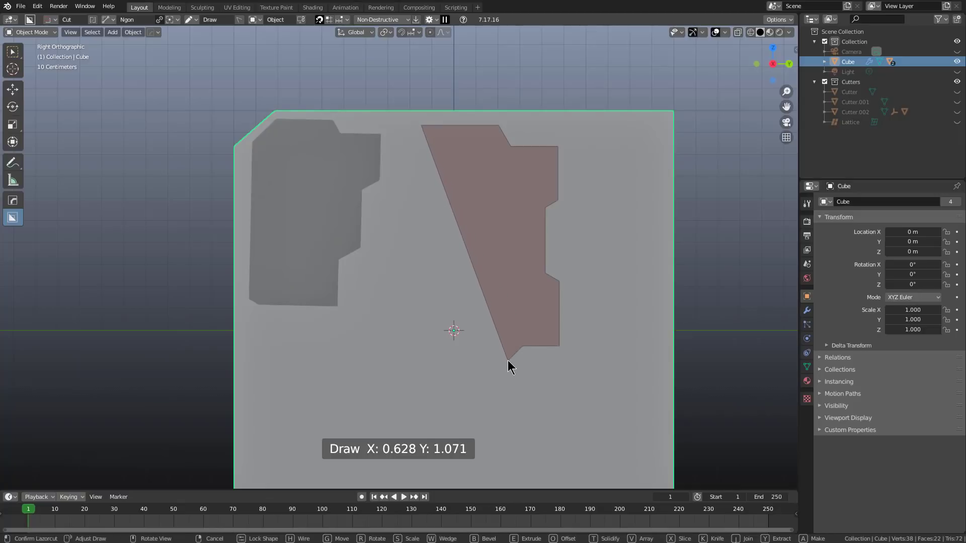
click(441, 361)
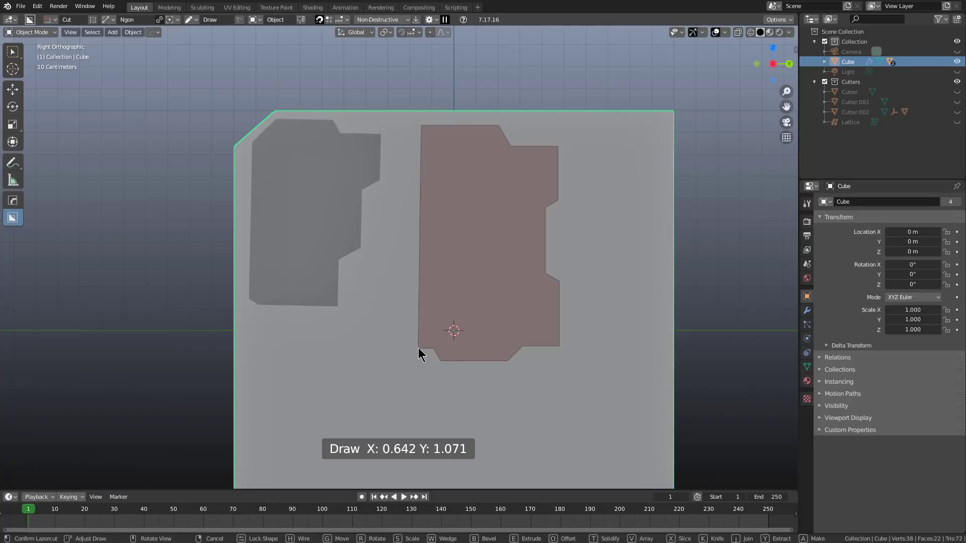
key(Tab)
Step: Extrude the Ngon cutter about 0.32 into the cube and apply the cut
key(e)
middle_drag(417, 310, 455, 335)
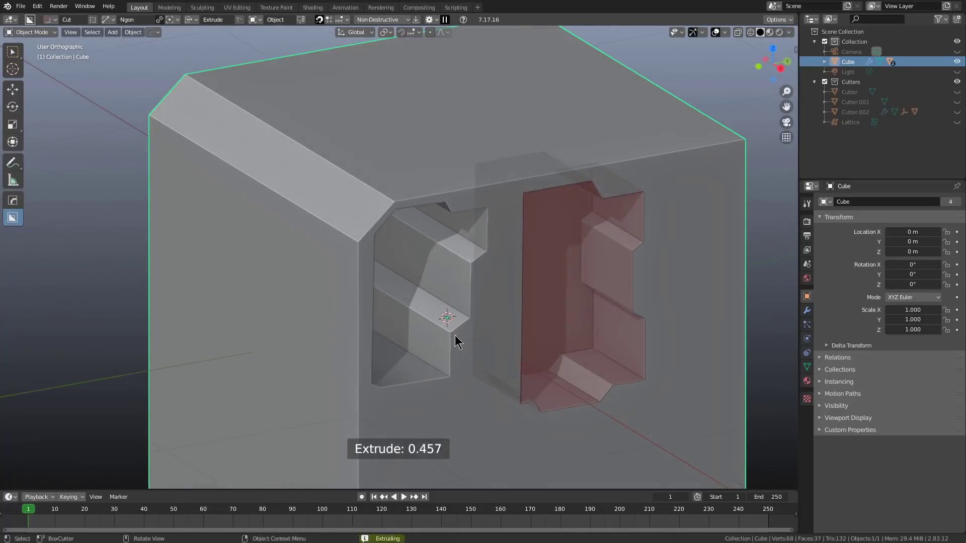
click(524, 312)
Step: Enable grid snapping and draw a stepped Ngon outline 0.7 wide and 0.9 high over the right face's lower left corner area
middle_drag(524, 313, 224, 69)
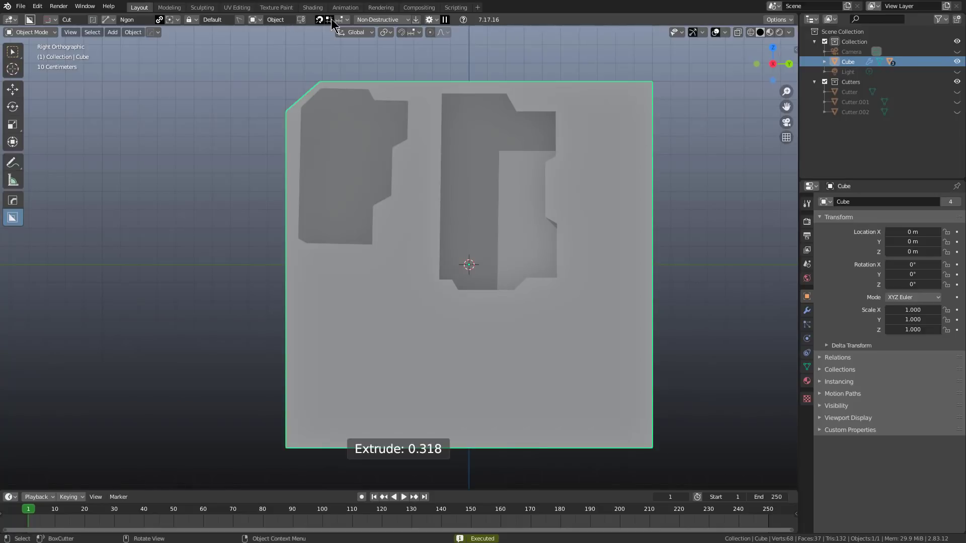
key(ctrl)
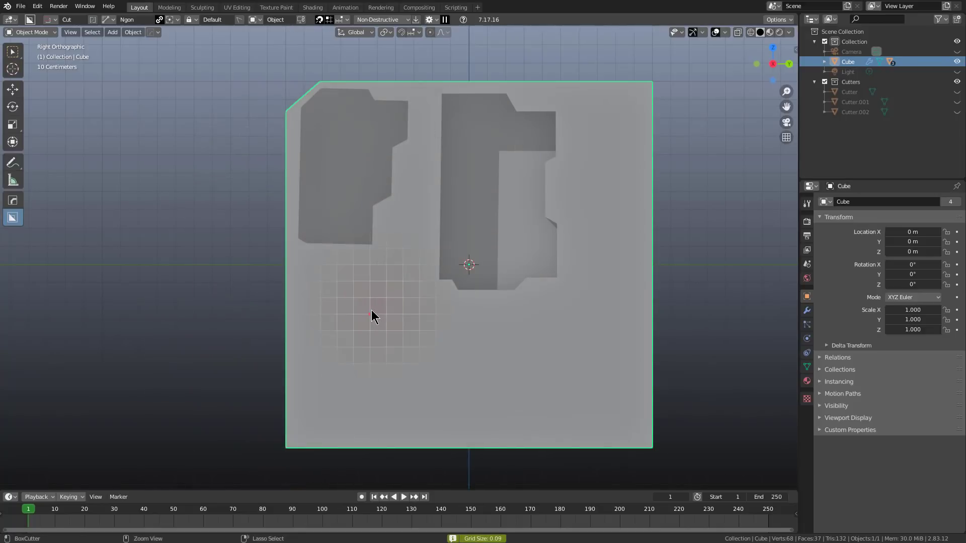
click(304, 302)
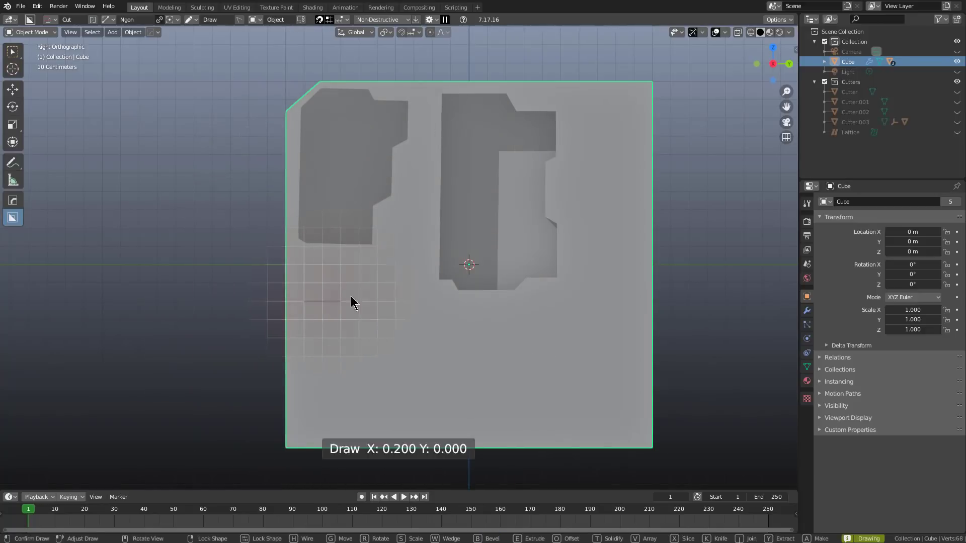
click(378, 301)
click(406, 319)
click(435, 319)
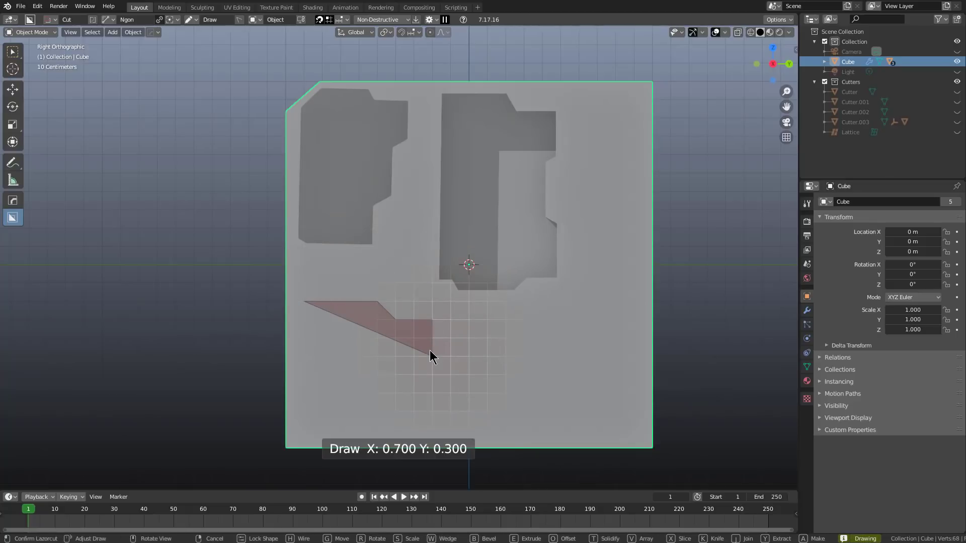
click(429, 353)
click(407, 373)
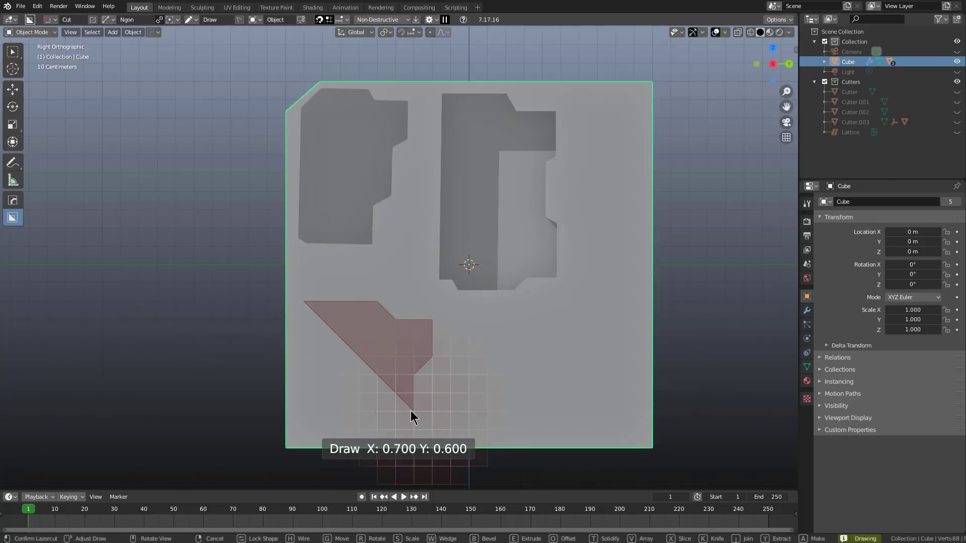
click(411, 410)
click(429, 467)
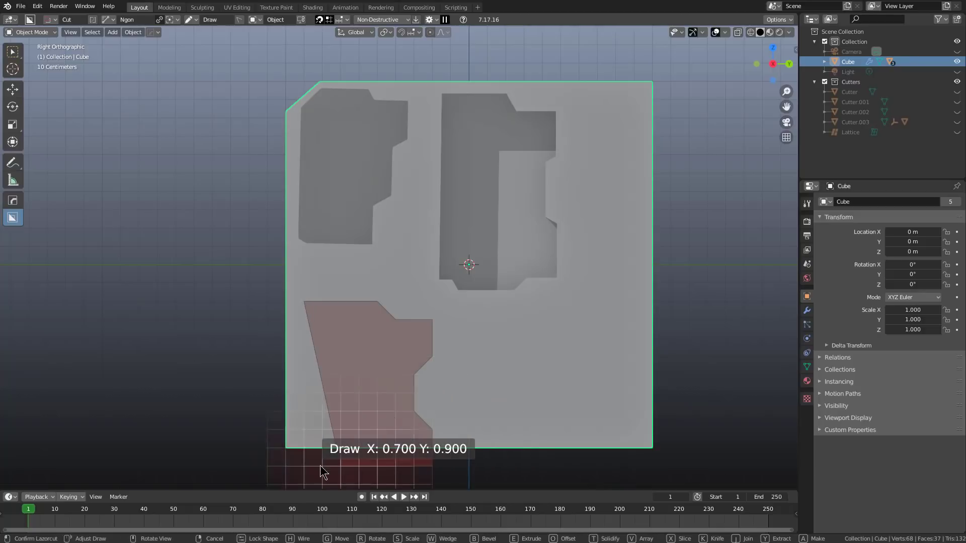
Step: Extrude the grid-snapped Ngon cutter about 0.675 into the cube, apply the cut and return to the right orthographic view
key(e)
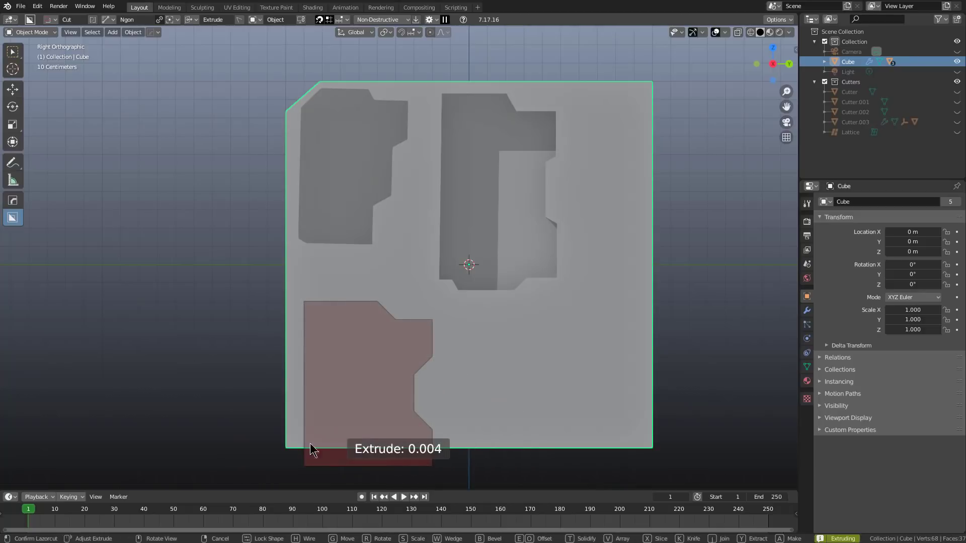
middle_drag(310, 443, 361, 384)
click(399, 347)
key(KP_3)
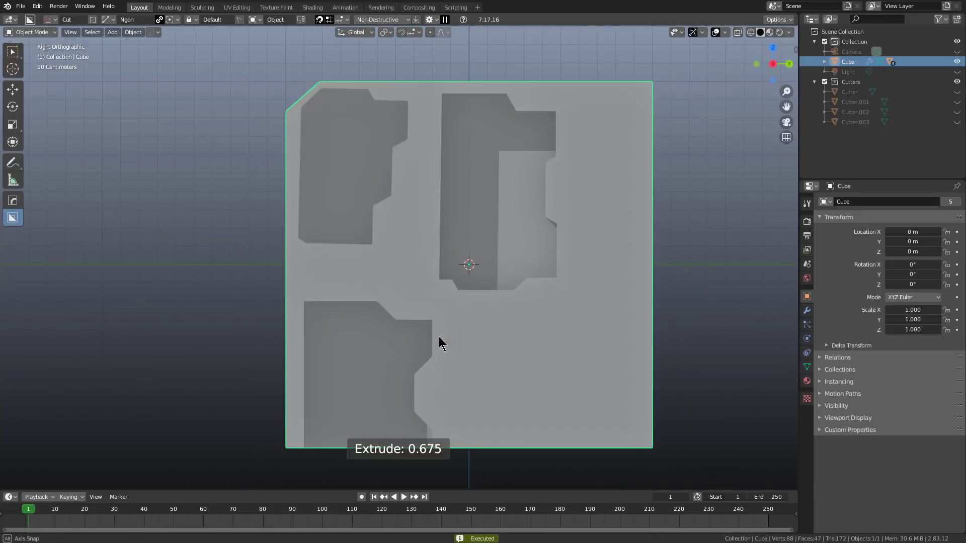
Step: Disable grid snapping and draw a jagged freehand Ngon outline about 0.62 wide and 0.96 high over the right face's lower middle
click(326, 21)
shift+middle_drag(521, 359, 481, 283)
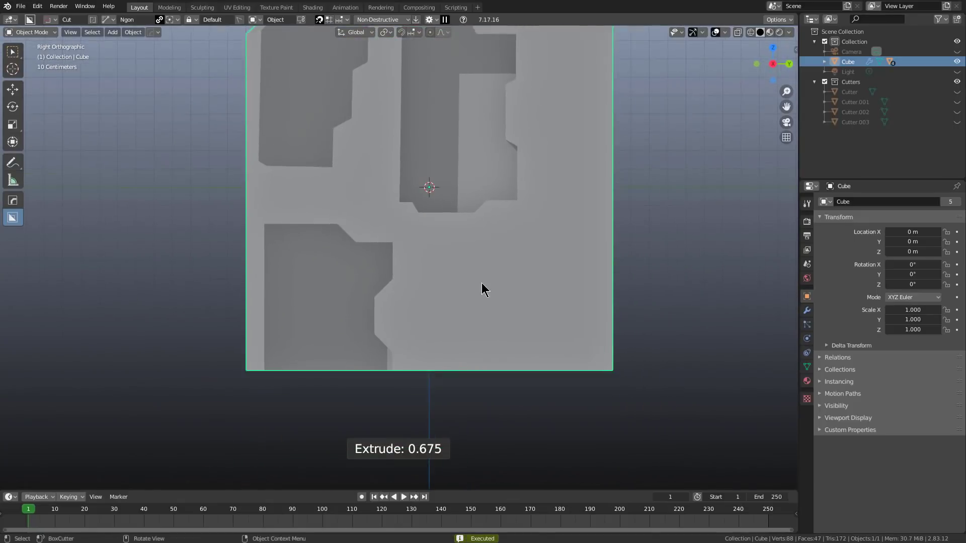
scroll(473, 274, up, 1)
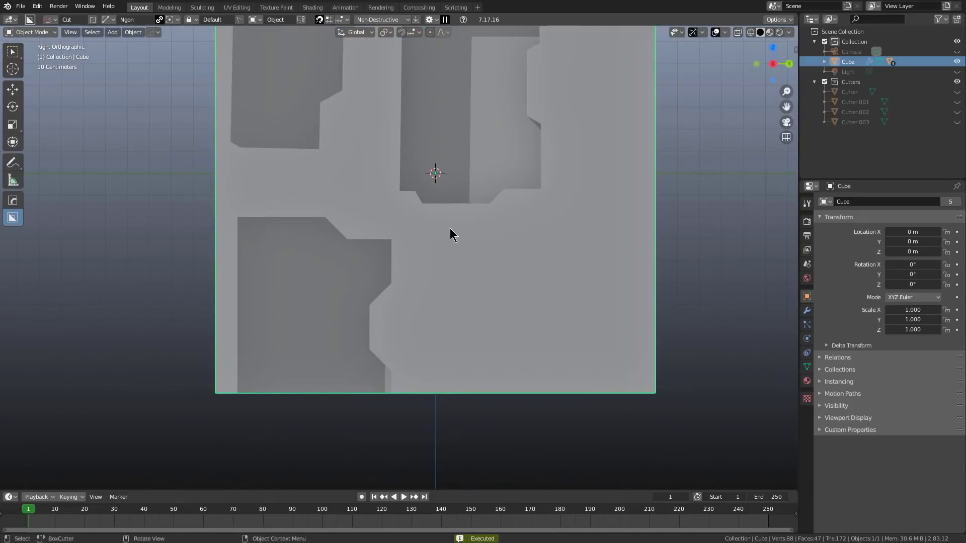
click(445, 228)
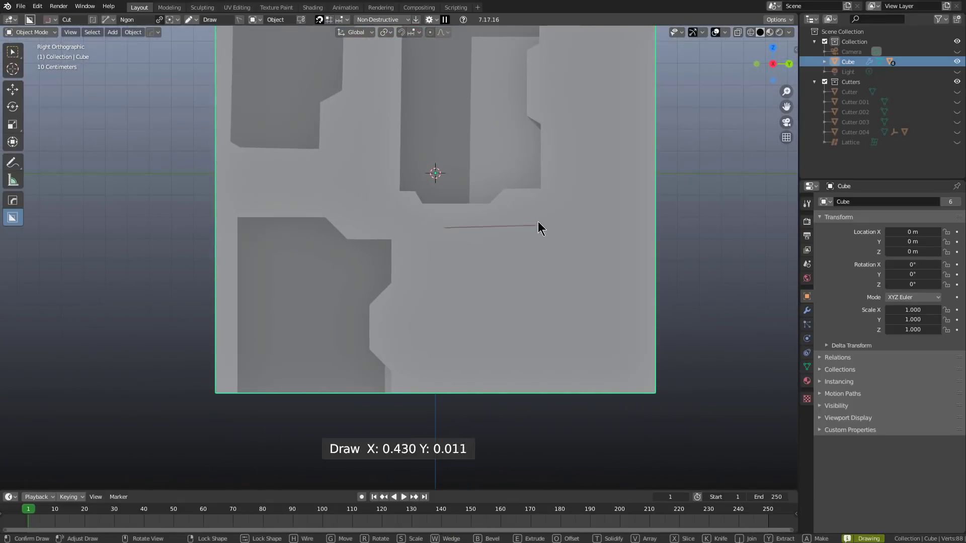
click(456, 210)
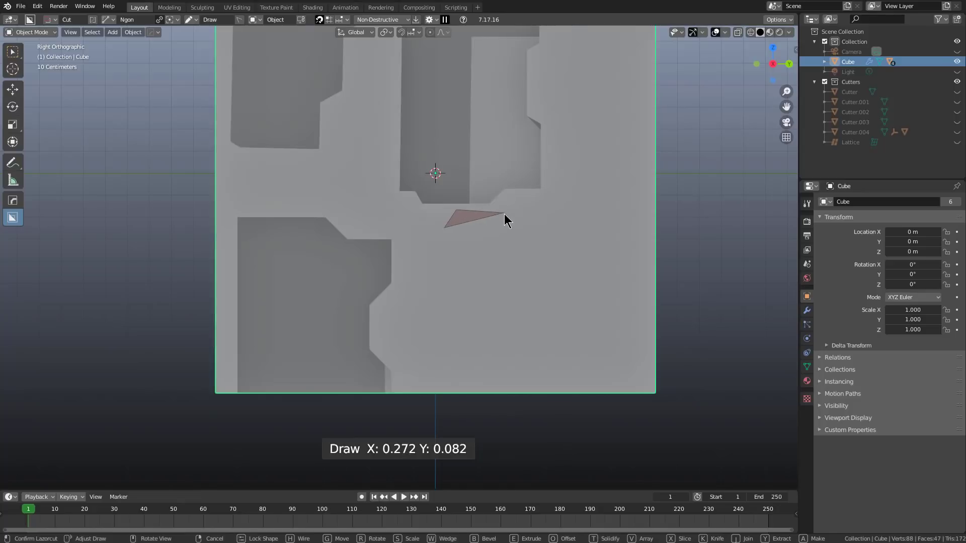
click(504, 213)
click(501, 250)
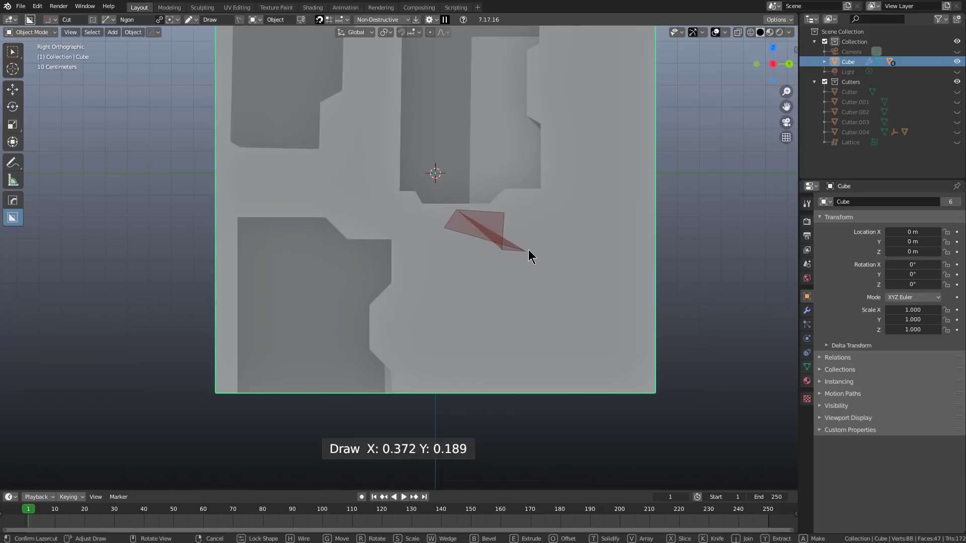
click(540, 252)
click(537, 322)
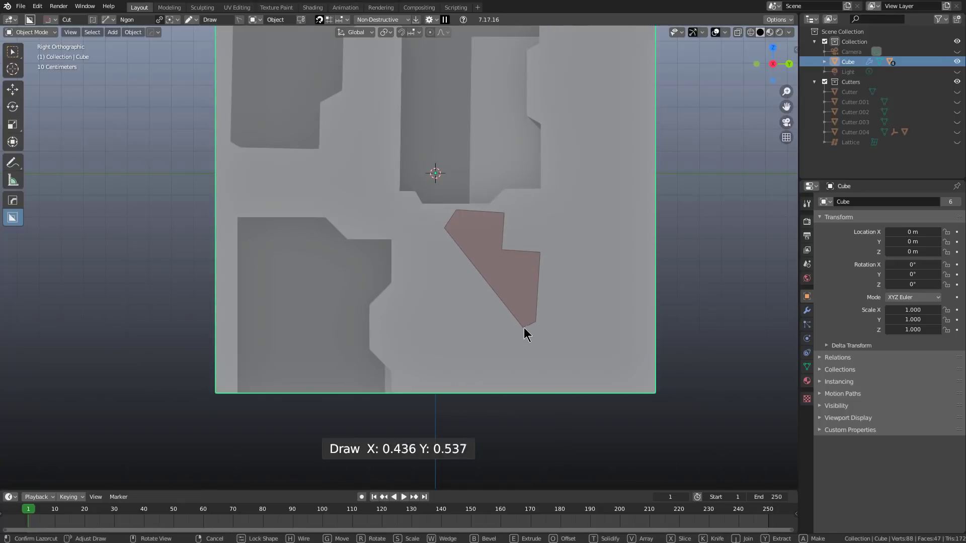
click(523, 327)
click(522, 356)
click(534, 362)
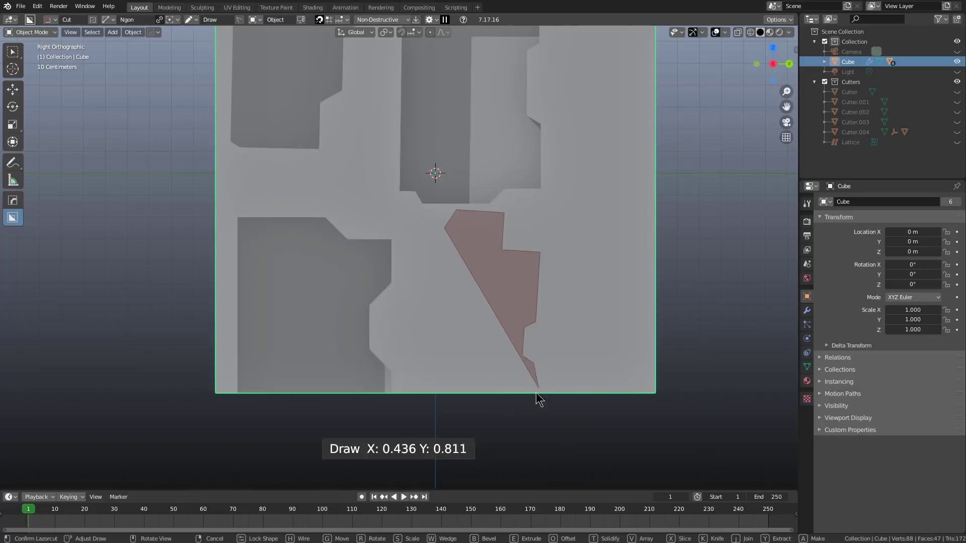
click(530, 420)
click(452, 417)
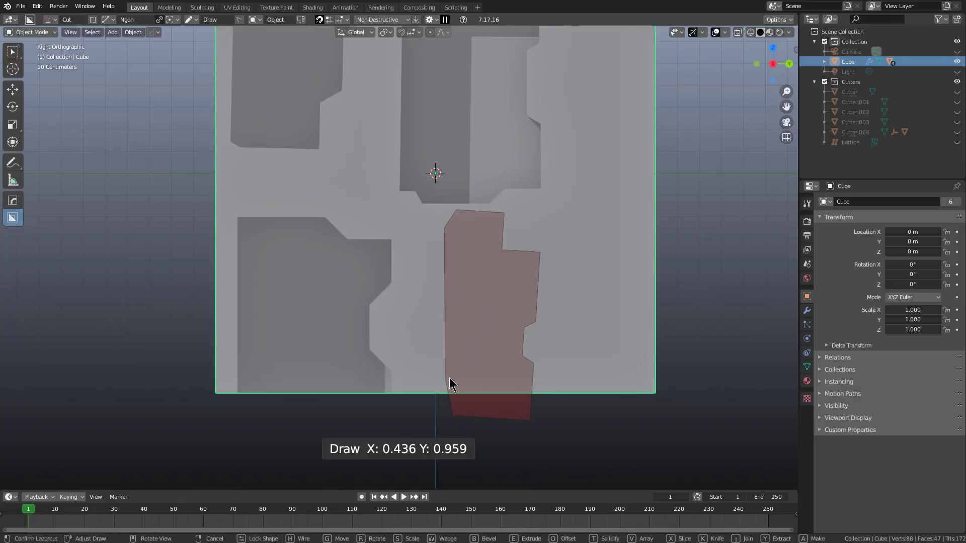
click(446, 380)
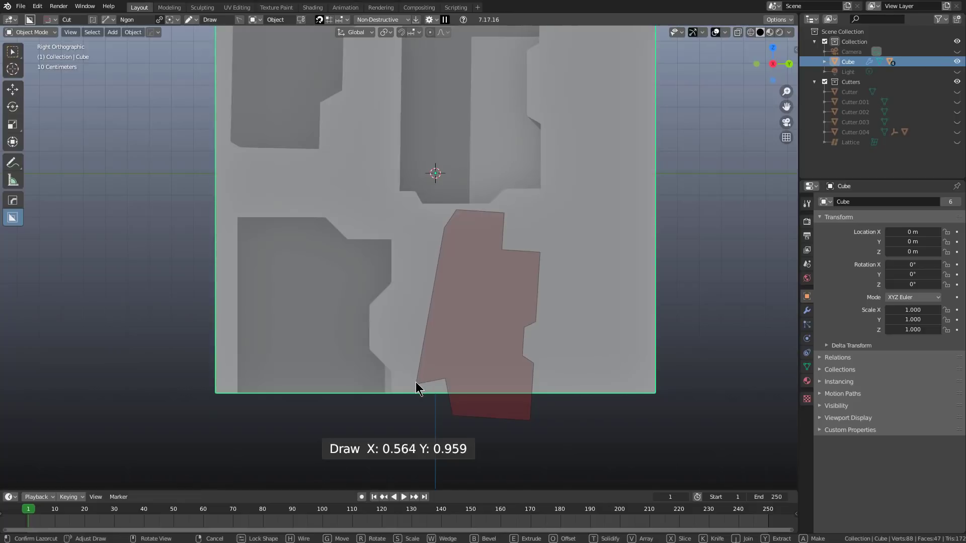
click(416, 381)
click(403, 328)
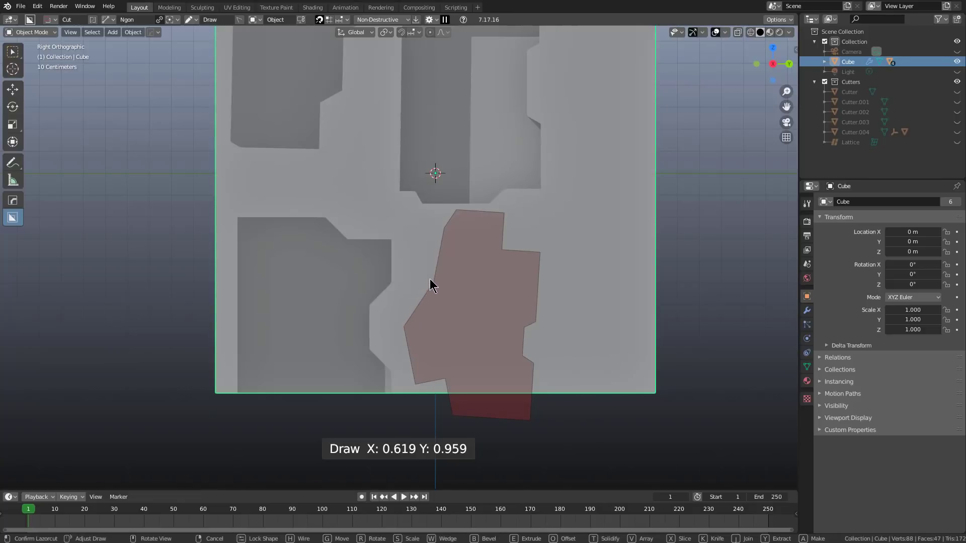
click(432, 280)
click(428, 234)
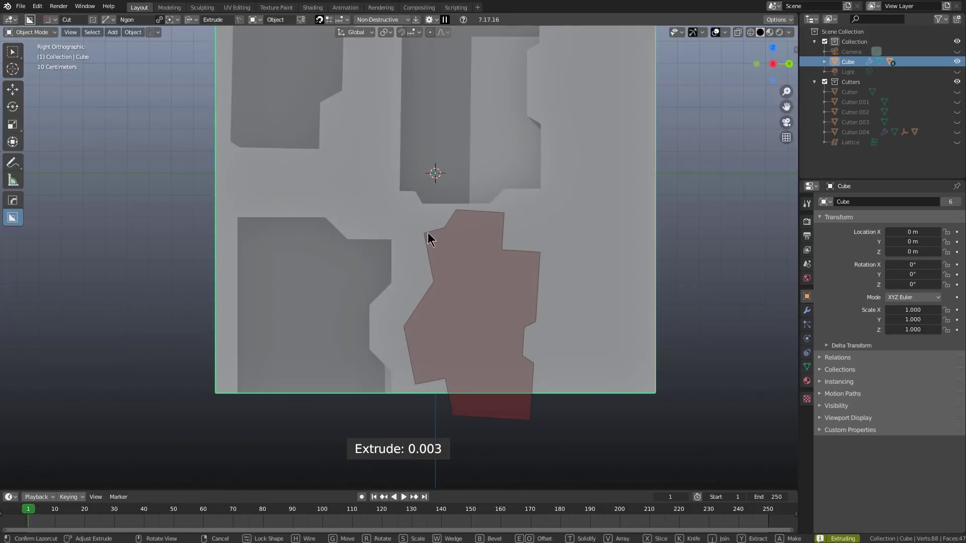
Step: Try extruding the freehand Ngon into the cube, lock the shape, and cancel the cut
middle_drag(428, 232, 509, 260)
key(Tab)
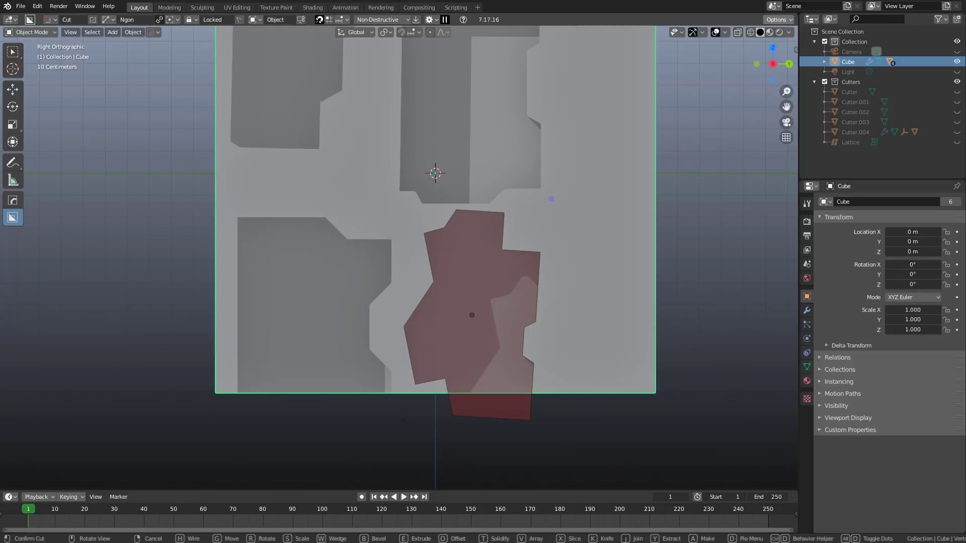
click(552, 201)
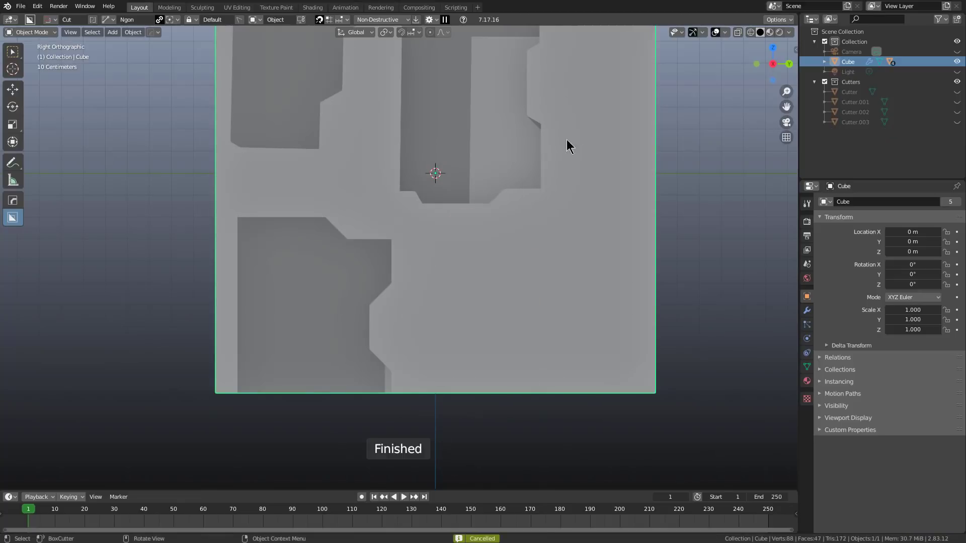
Step: Draw a stepped snapped Ngon overlapping the far side of the cube's top face, extrude it about 0.096 deep and apply the cut
middle_drag(568, 144, 428, 187)
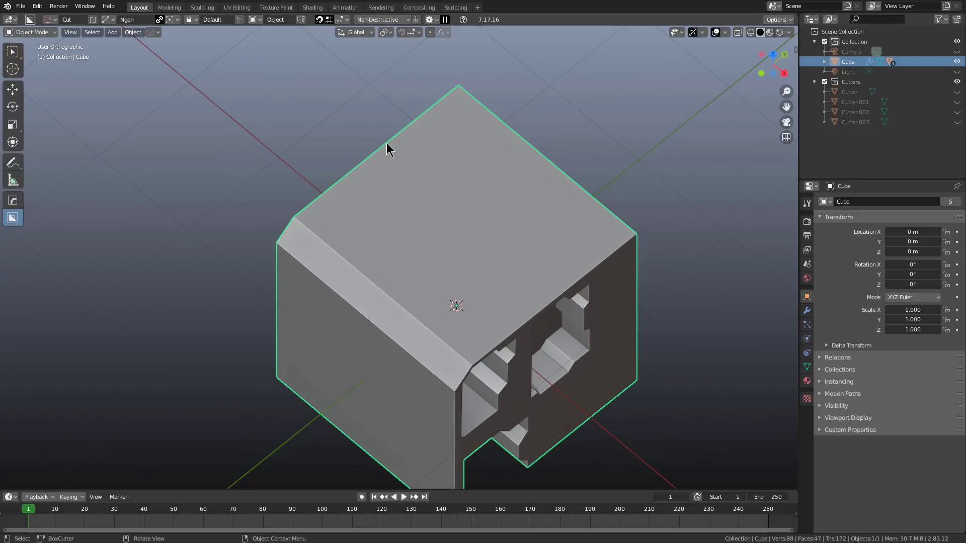
key(ctrl)
mouse_move(214, 164)
ctrl+mouse_down()
mouse_move(266, 132)
mouse_move(327, 127)
mouse_move(452, 189)
mouse_move(441, 205)
mouse_move(500, 250)
mouse_move(461, 272)
mouse_move(470, 301)
mouse_move(412, 330)
mouse_move(399, 354)
mouse_move(362, 378)
mouse_move(372, 379)
ctrl+mouse_up()
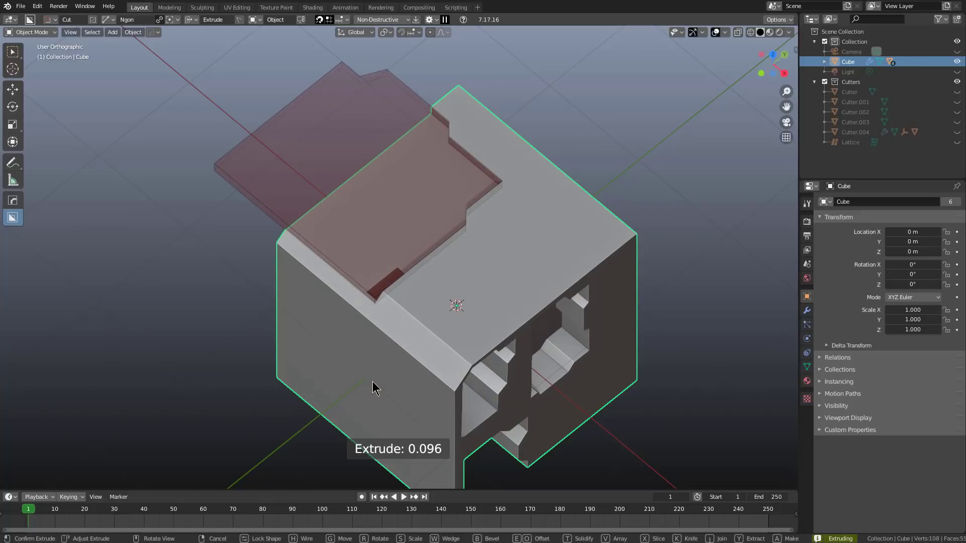
click(373, 387)
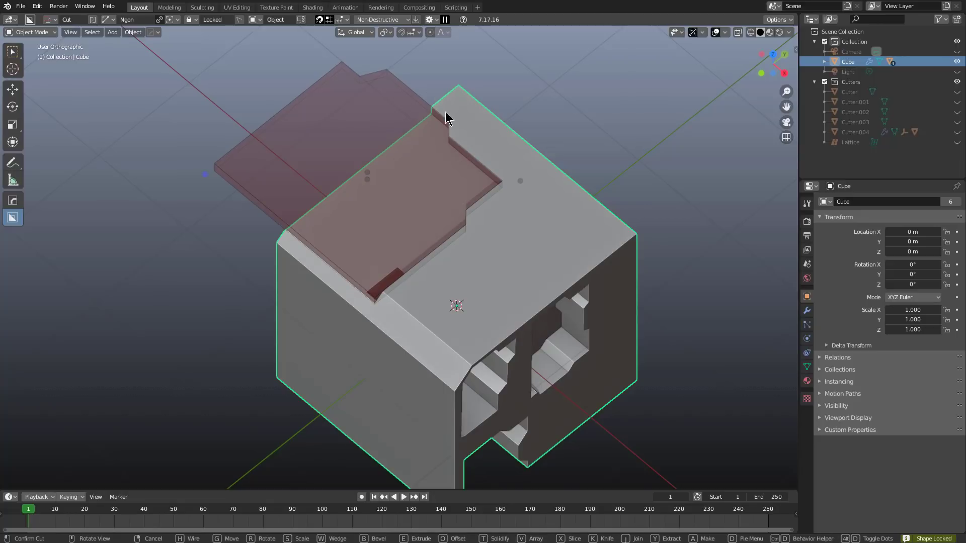
click(444, 160)
Step: Draw a second snapped Ngon over the top face's opposite edge and extrude it about 0.079 deep as a cut
key(ctrl)
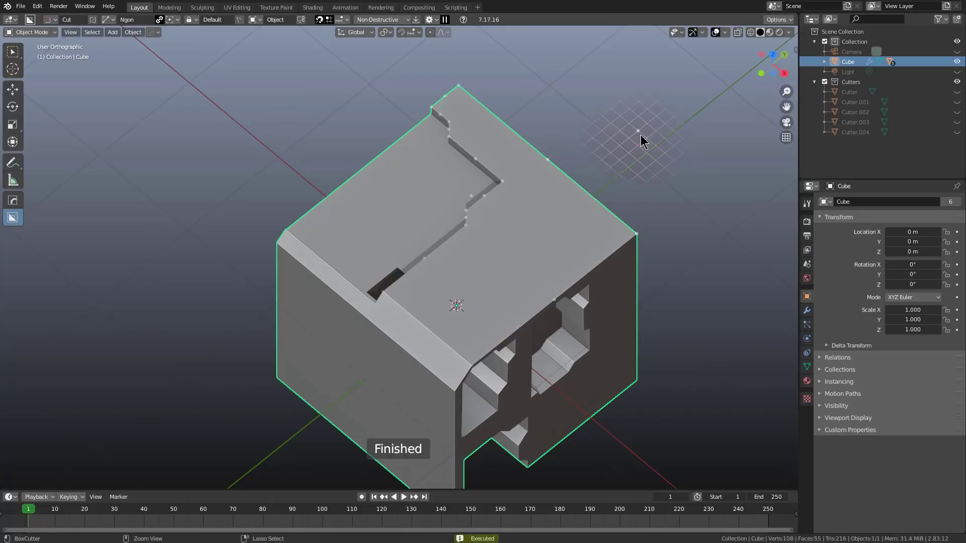
mouse_move(623, 131)
ctrl+mouse_down()
mouse_move(675, 168)
mouse_move(674, 246)
mouse_move(683, 252)
mouse_move(675, 270)
mouse_move(640, 292)
mouse_move(682, 335)
mouse_move(626, 363)
mouse_move(651, 364)
mouse_move(639, 355)
mouse_move(641, 373)
mouse_move(578, 423)
mouse_move(478, 334)
ctrl+mouse_up()
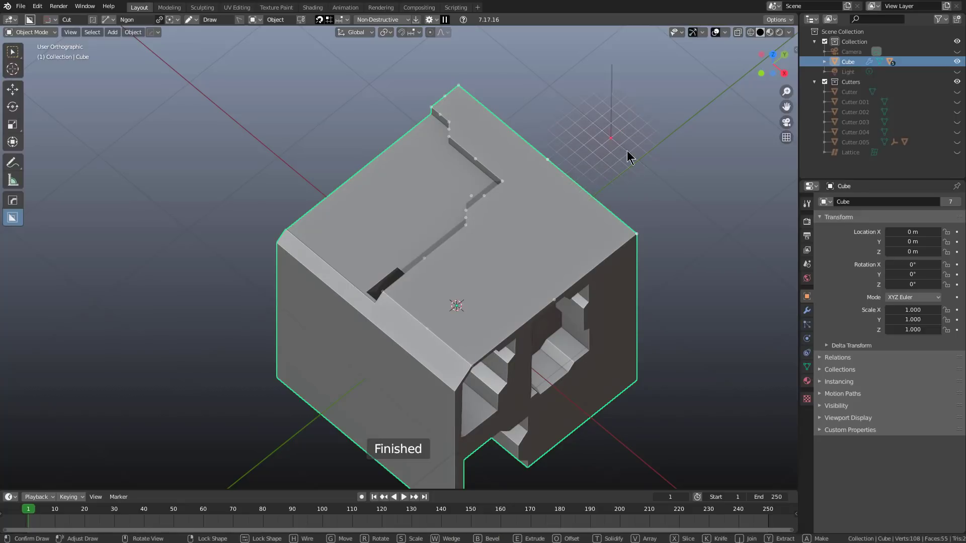
mouse_move(628, 151)
ctrl+mouse_down()
mouse_move(690, 224)
mouse_move(677, 281)
mouse_move(660, 293)
mouse_move(669, 315)
mouse_move(615, 350)
mouse_move(597, 346)
mouse_move(532, 411)
mouse_move(494, 371)
mouse_move(448, 345)
ctrl+mouse_up()
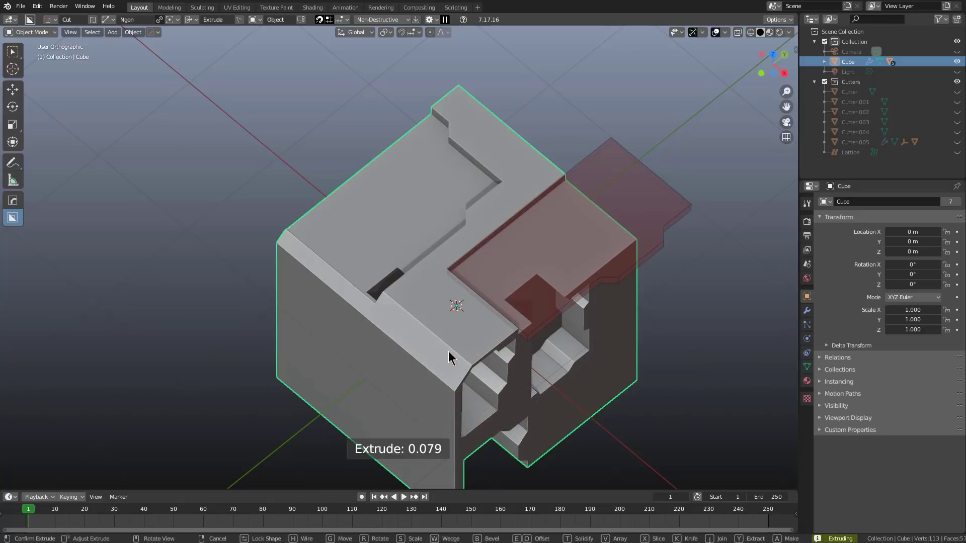
click(448, 351)
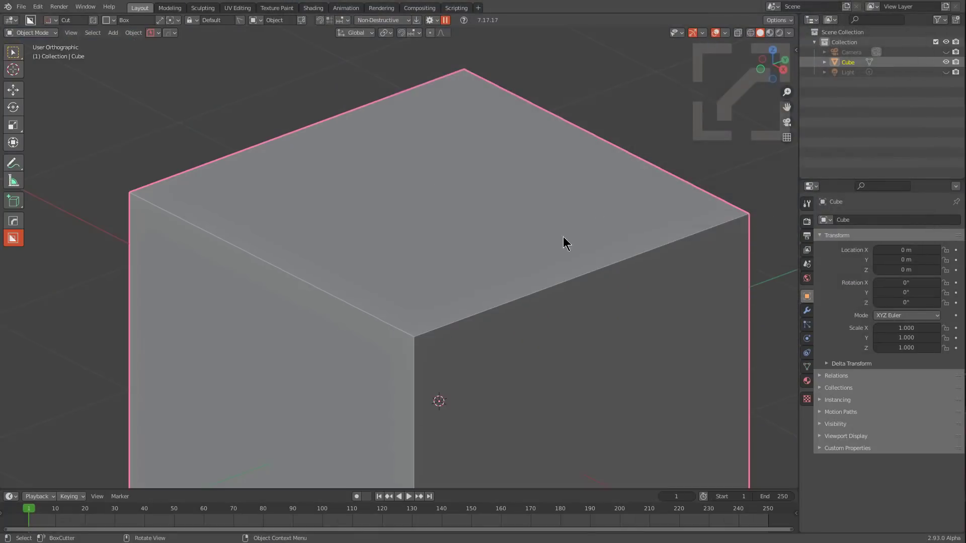
Step: On the new uncut cube, set the cutter shape to Ngon and enable angle snapping for its points
scroll(565, 242, down, 2)
middle_drag(509, 243, 523, 213)
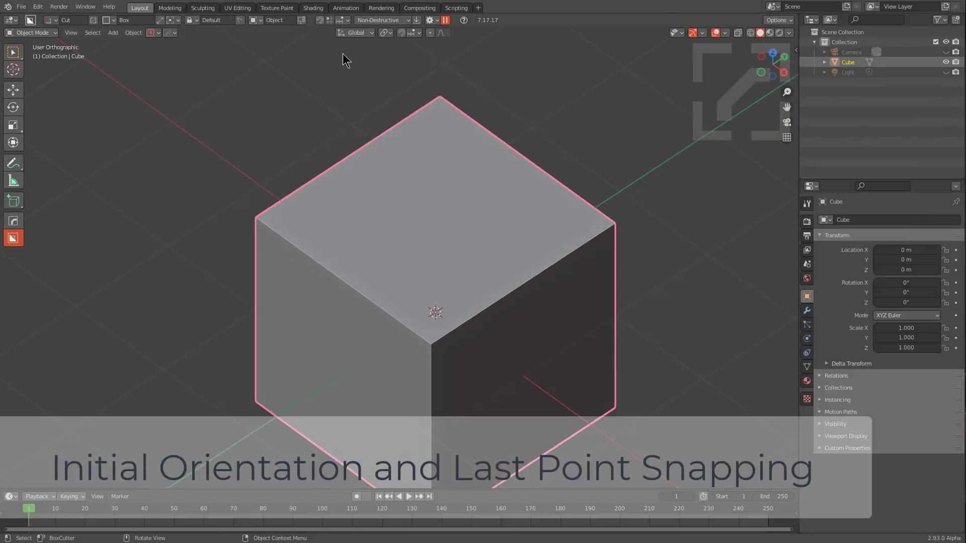
click(339, 20)
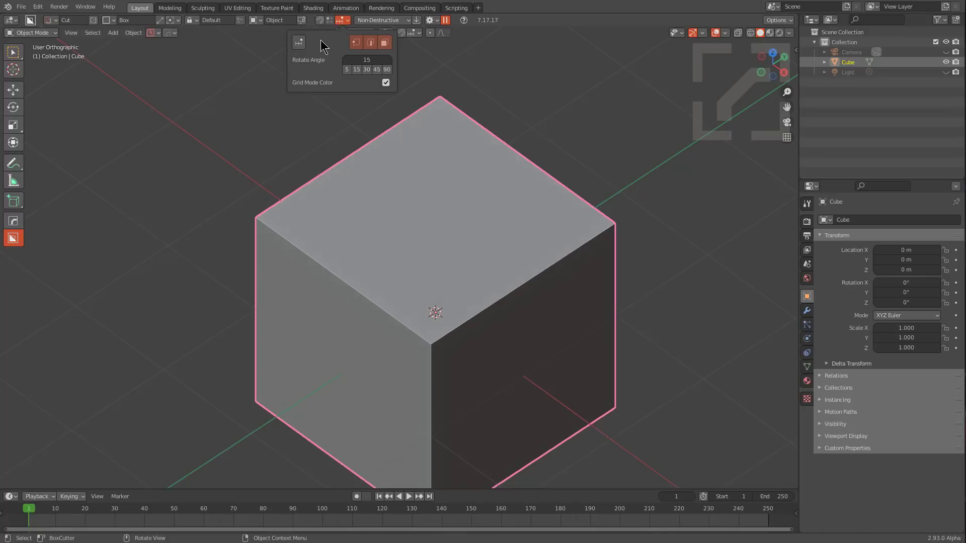
click(110, 20)
click(101, 43)
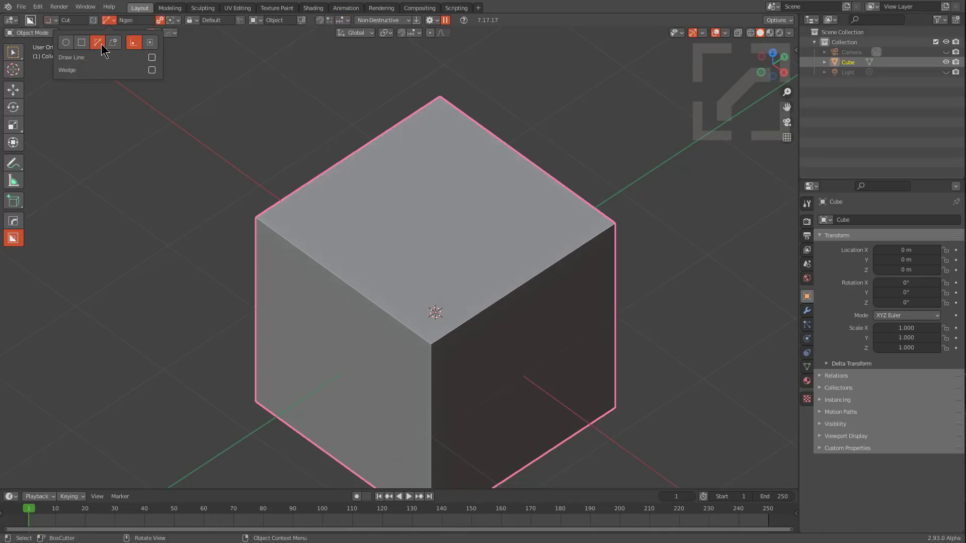
click(347, 20)
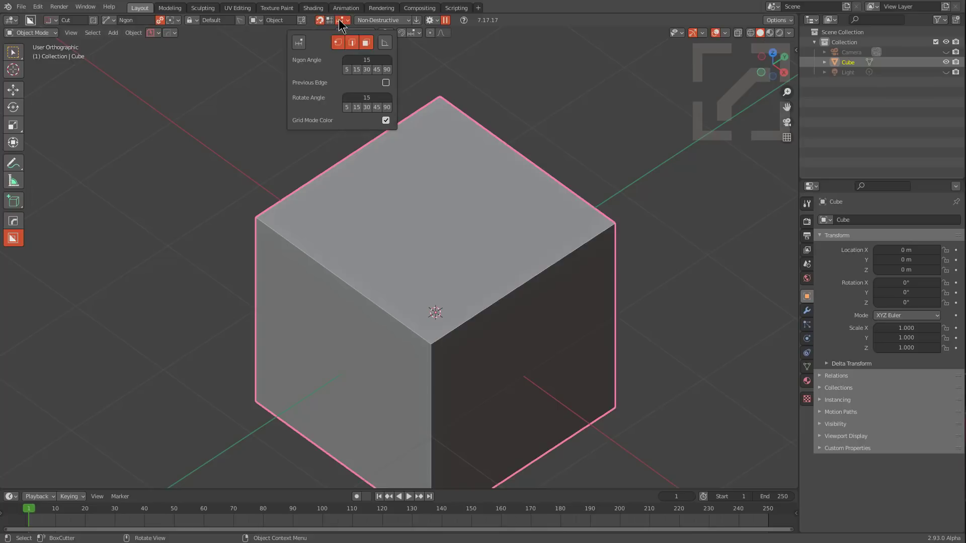
click(385, 44)
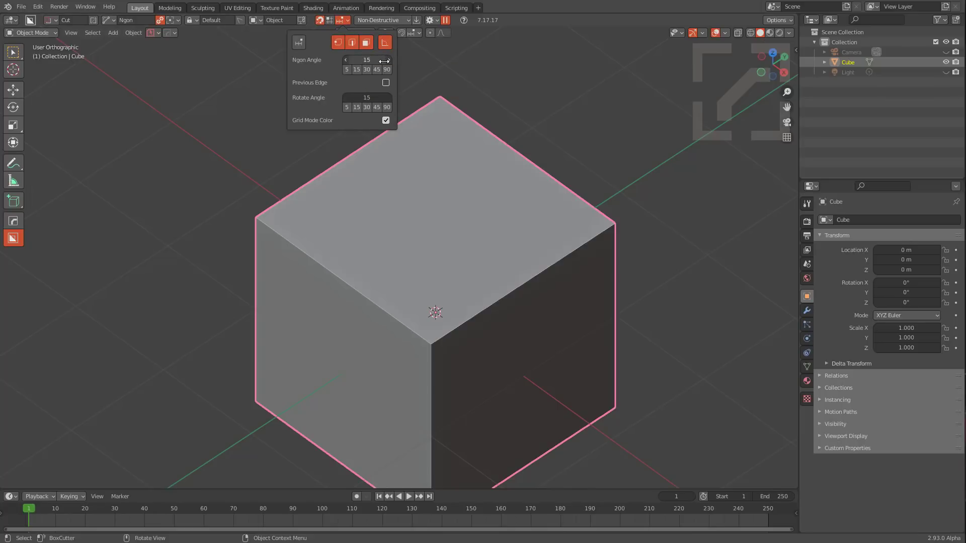
Step: In the right orthographic view, draw an angle-snapped stepped Ngon outline about 0.53 wide near the face's upper left corner
key(KP_3)
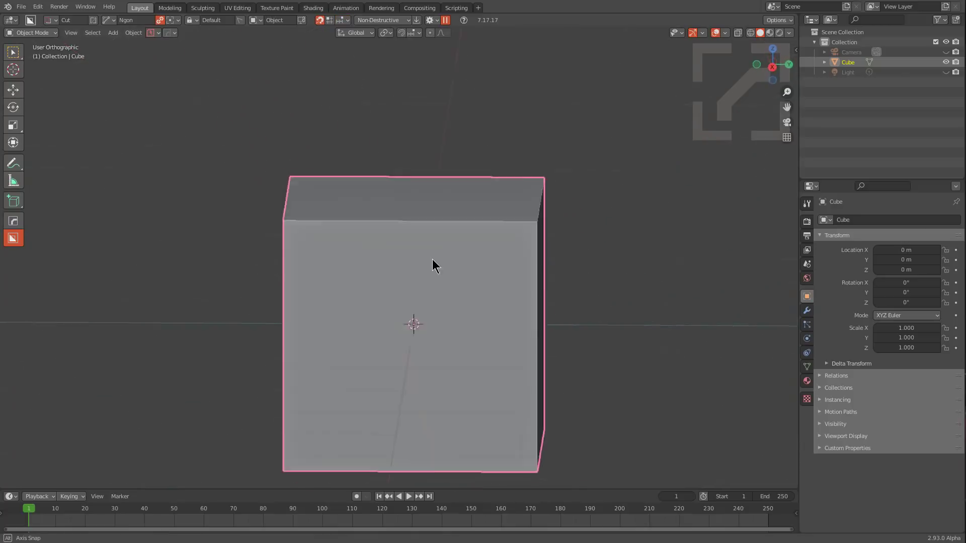
shift+middle_drag(443, 264, 499, 256)
scroll(411, 231, up, 3)
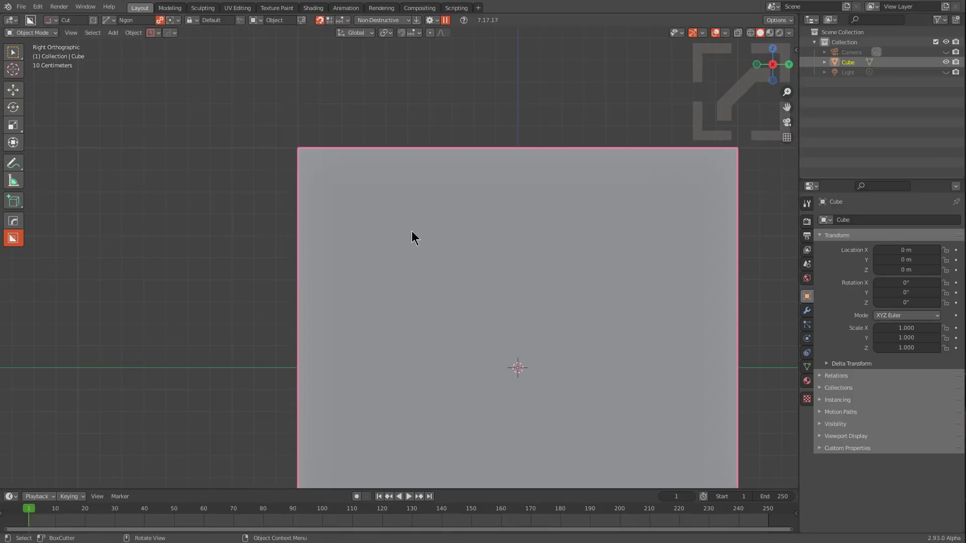
click(322, 172)
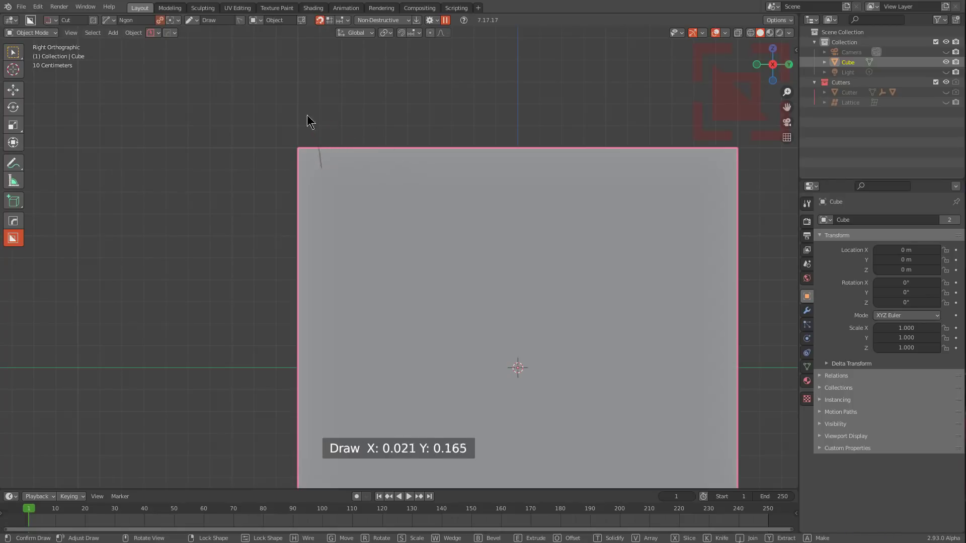
click(330, 156)
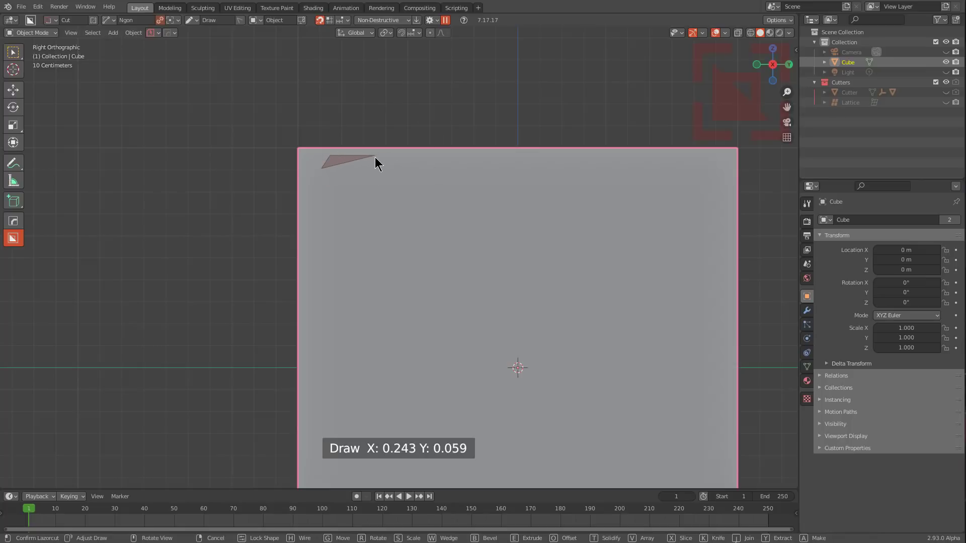
click(374, 158)
click(376, 162)
click(438, 164)
click(444, 232)
click(427, 240)
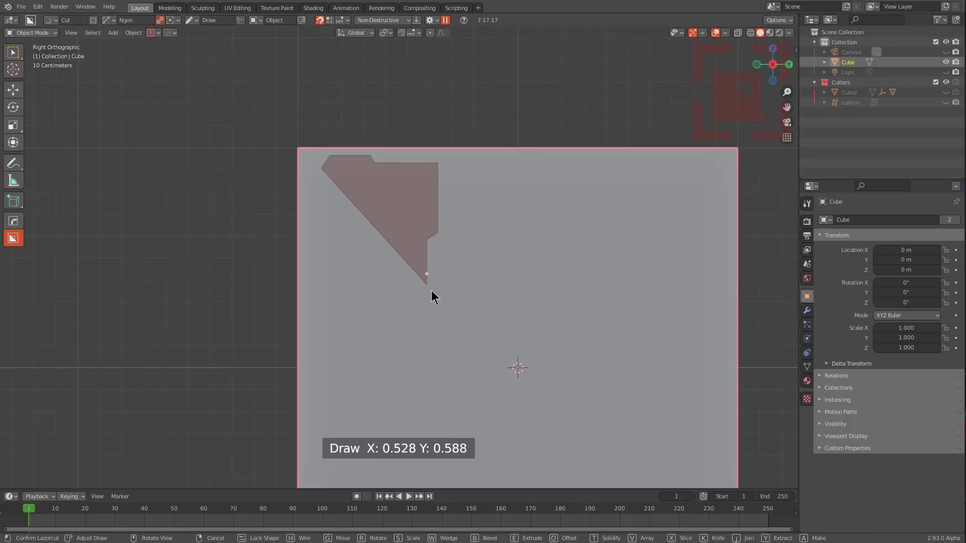
click(421, 296)
Step: Extrude the angle-snapped Ngon cutter about 2.485 through the cube and apply the cut
key(e)
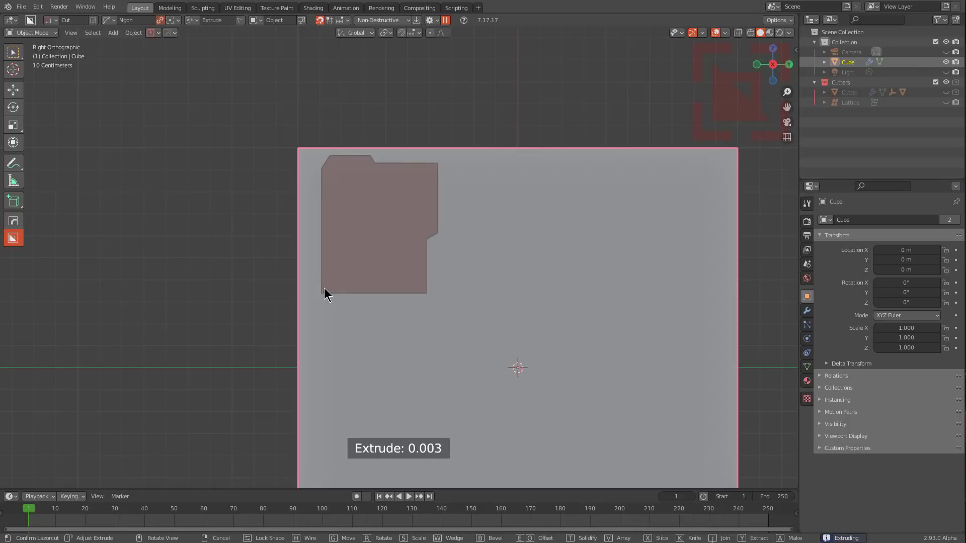
mouse_move(324, 288)
middle_down()
mouse_move(414, 311)
mouse_move(361, 269)
middle_up()
click(165, 210)
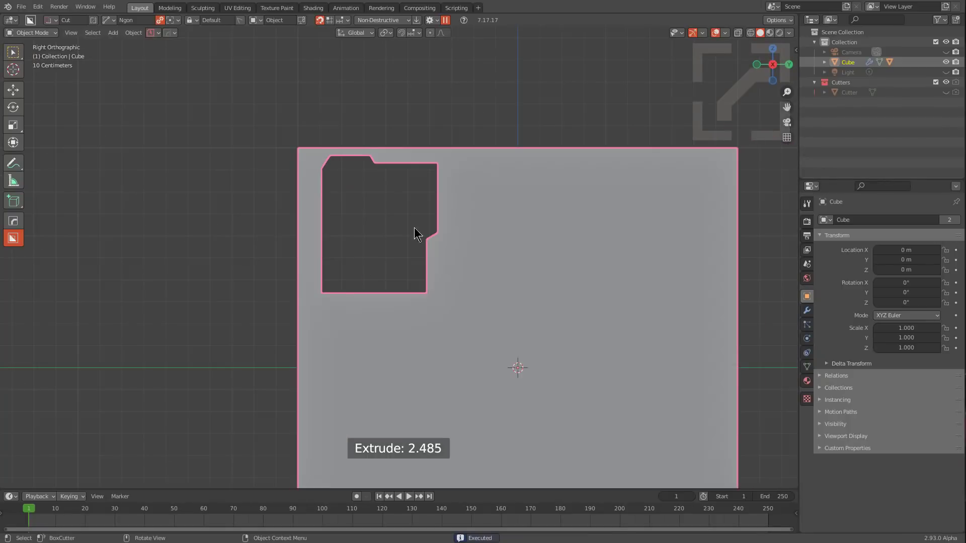
Step: Draw a second angle-snapped Ngon outline about 0.350 by 0.364 beside the first cut, with a chamfered step along its lower edge
scroll(415, 227, up, 2)
click(463, 122)
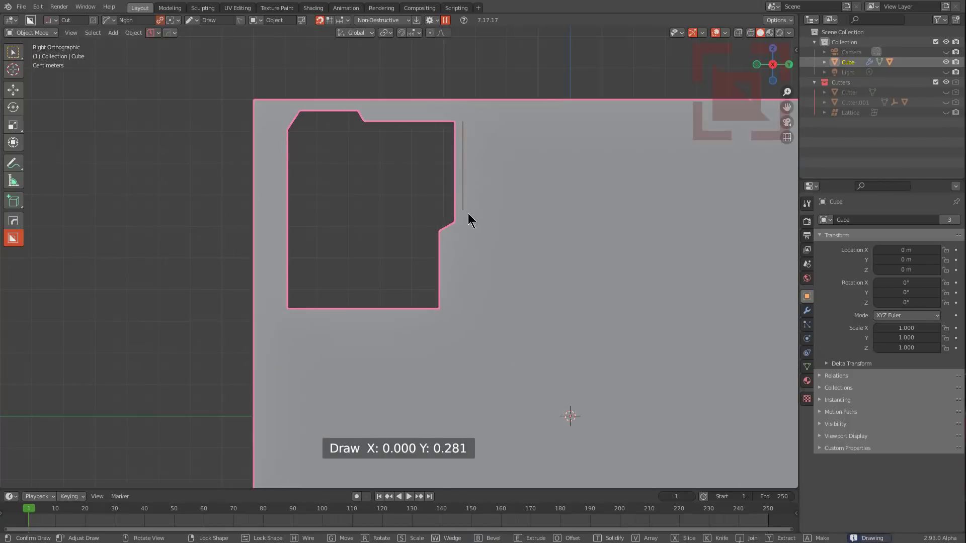
click(464, 220)
click(479, 237)
click(520, 236)
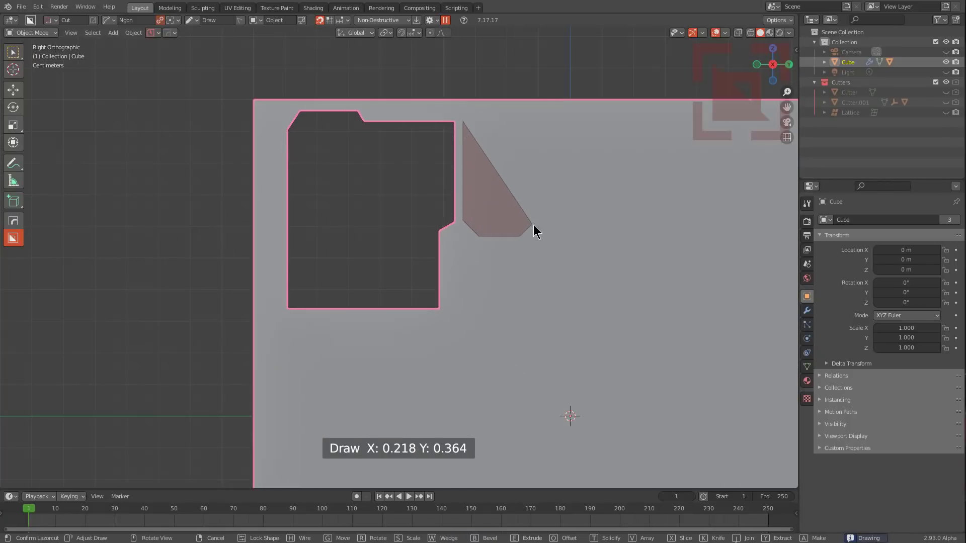
click(532, 224)
click(573, 224)
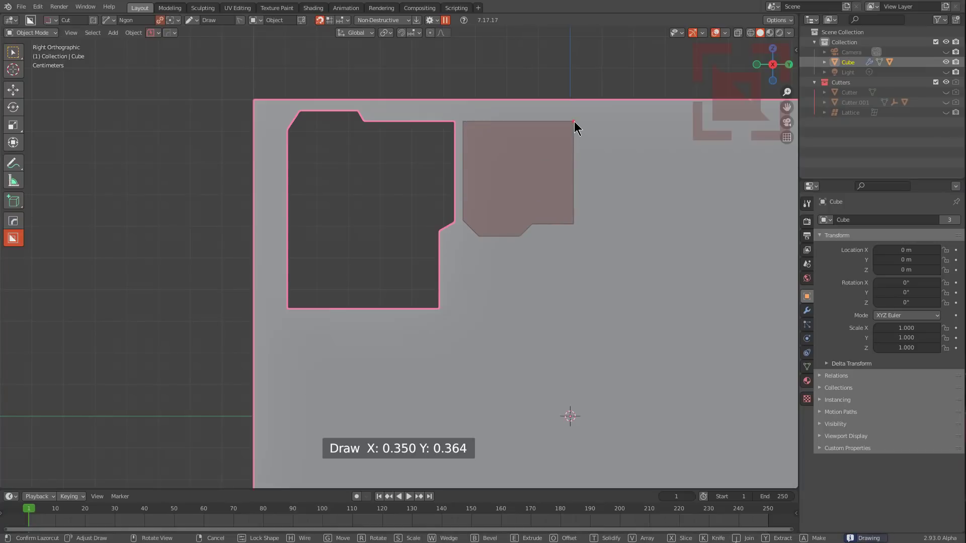
Step: Extrude the second Ngon cutter about 2.335 through the cube and apply the cut
key(e)
middle_drag(548, 144, 585, 196)
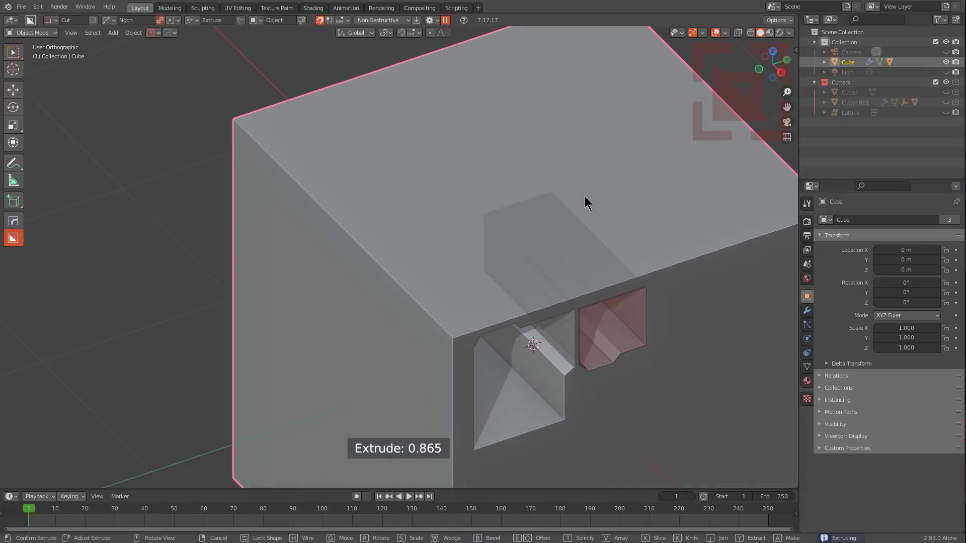
click(373, 59)
Step: In the right orthographic view, draw a small angle-snapped Ngon outline about 0.236 by 0.236 beneath the second cut, with a notched upper left corner
alt+middle_drag(578, 322, 569, 292)
scroll(573, 267, up, 4)
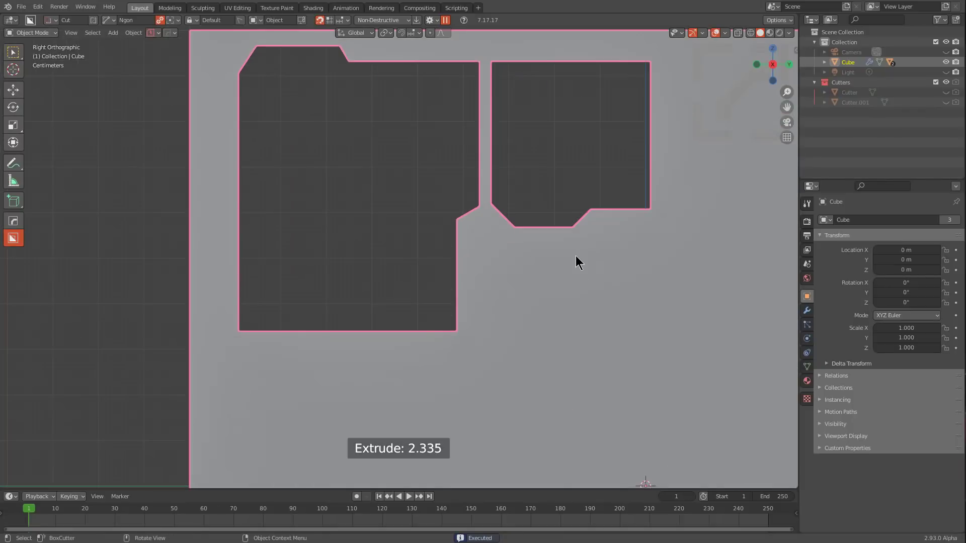
drag(572, 233, 512, 237)
click(500, 256)
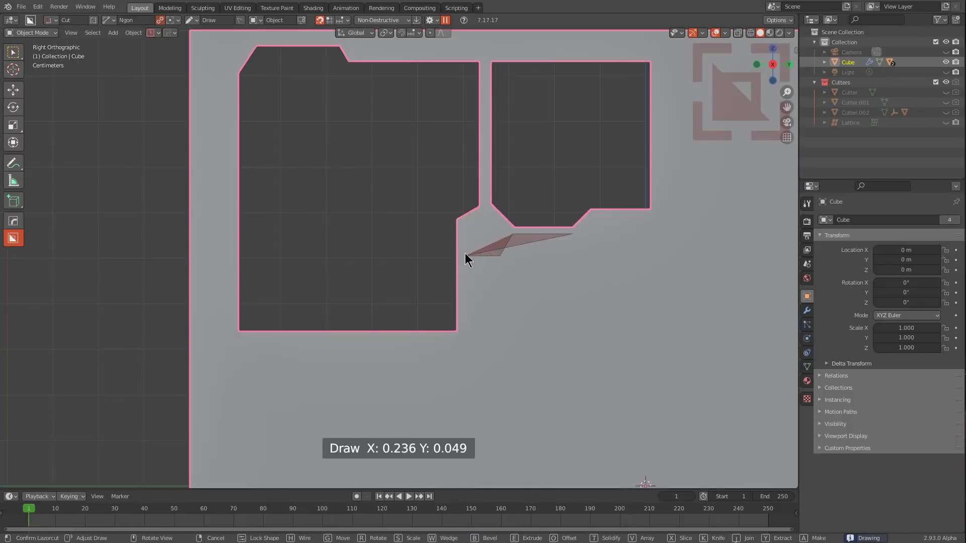
click(464, 256)
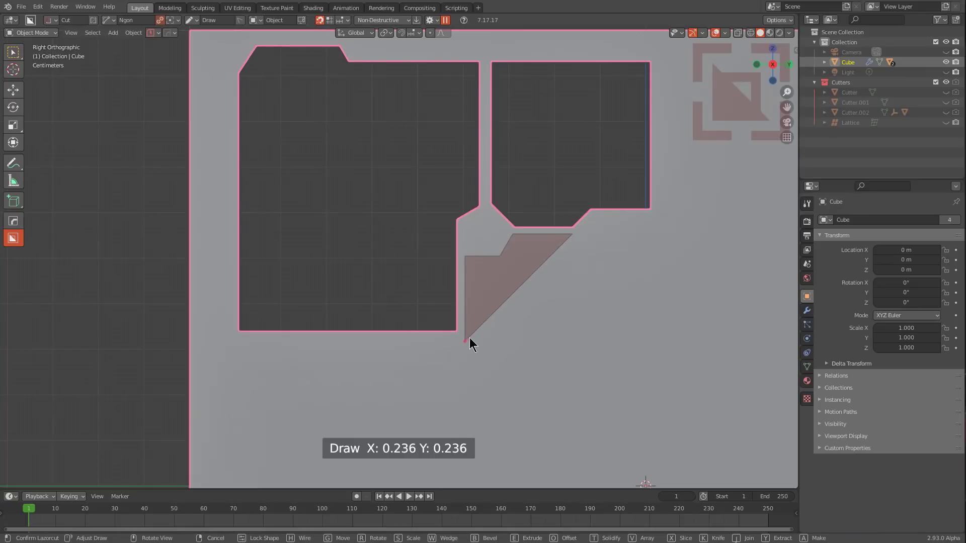
click(469, 339)
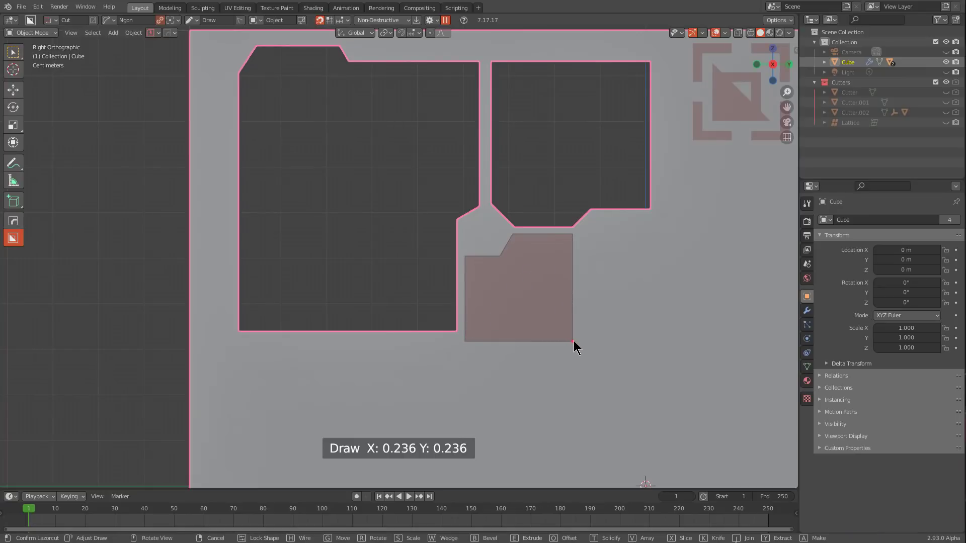
key(Tab)
Step: Extrude the small notched Ngon cutter about 2.863 through the cube and apply the cut
key(e)
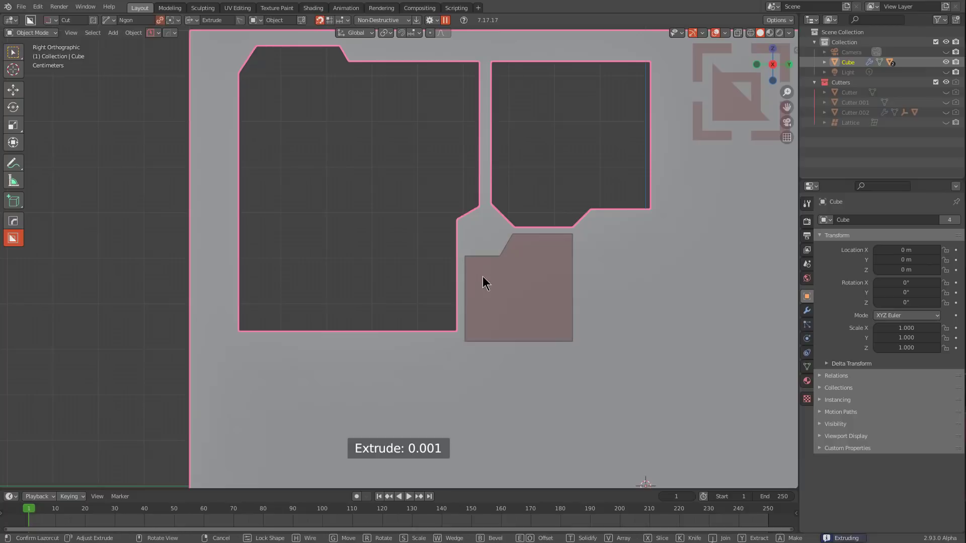
scroll(481, 276, down, 2)
middle_drag(488, 280, 485, 241)
click(203, 107)
scroll(485, 241, up, 2)
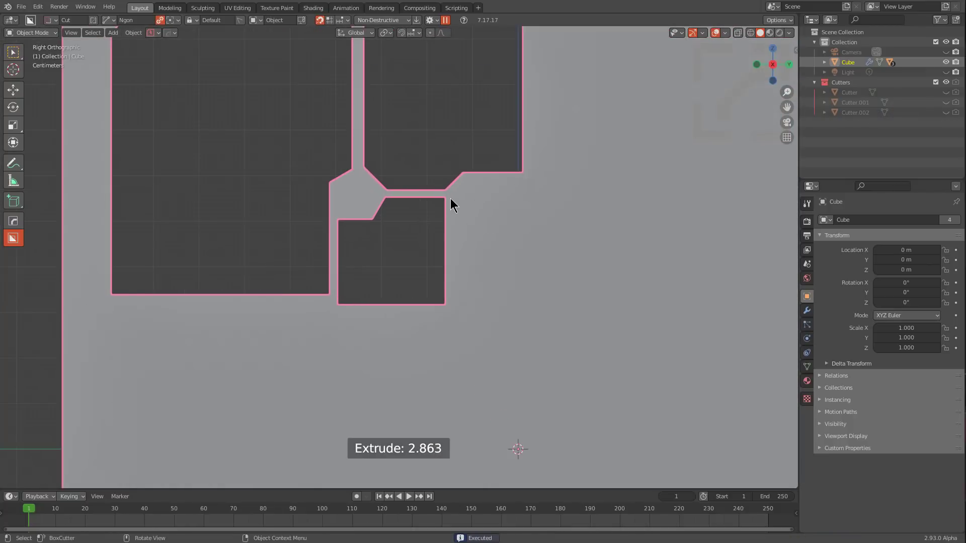
click(452, 196)
right_click(476, 197)
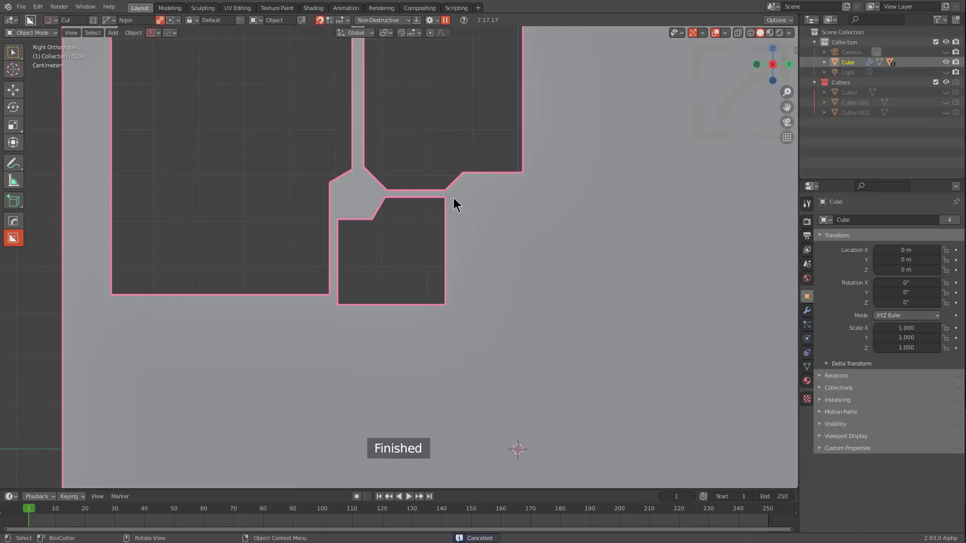
Step: Draw an angle-snapped Ngon outline about 0.425 by 0.470 beside the small cut, with a raised upper right section and a side notch
click(454, 198)
click(521, 202)
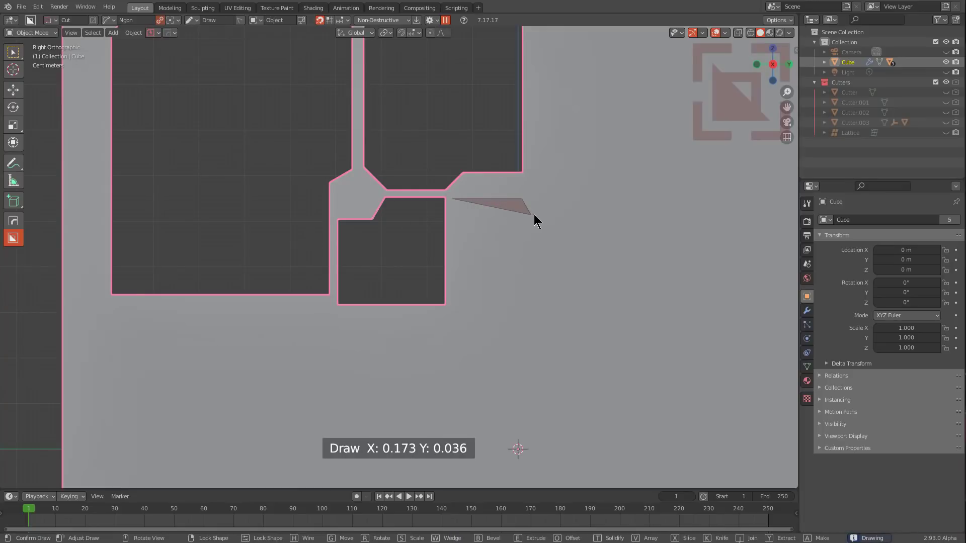
click(532, 215)
click(578, 215)
click(579, 177)
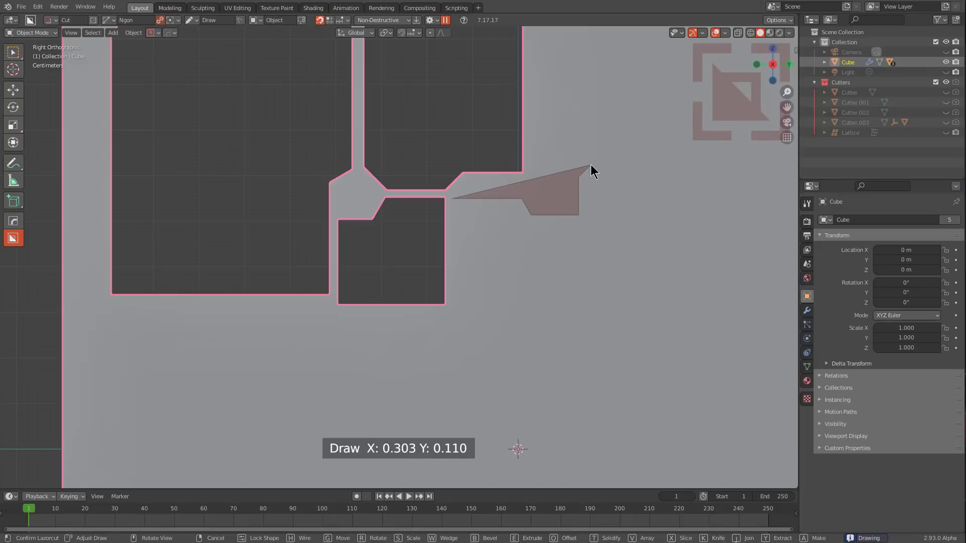
click(591, 164)
click(636, 165)
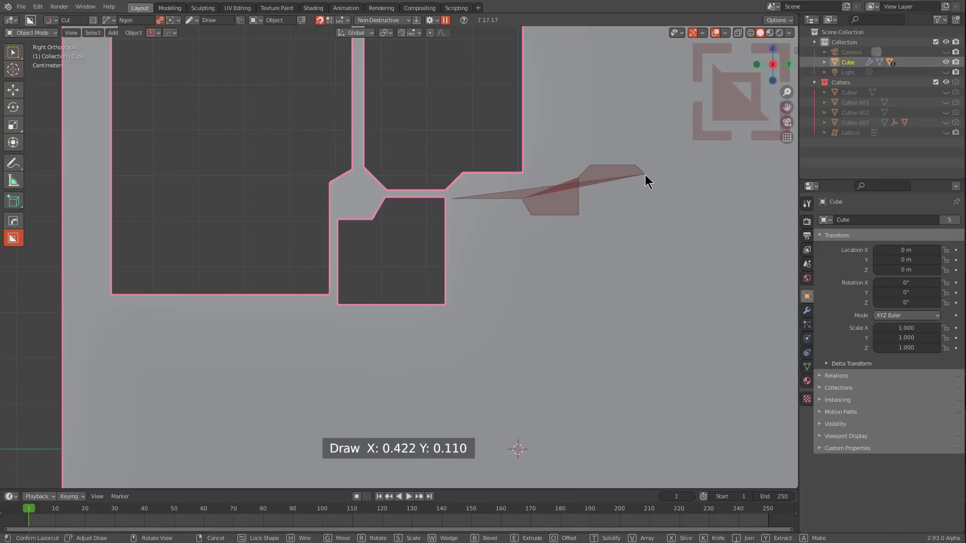
click(644, 174)
click(645, 247)
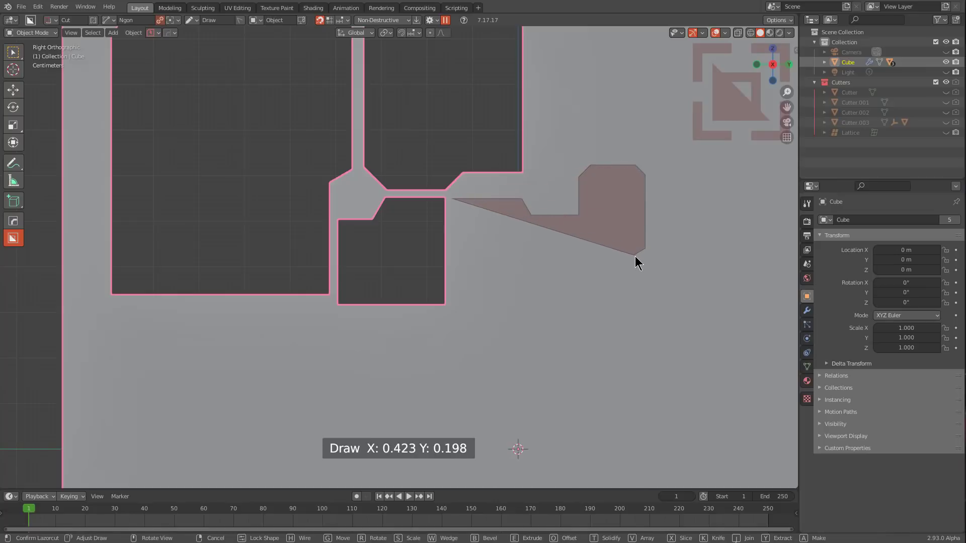
click(637, 257)
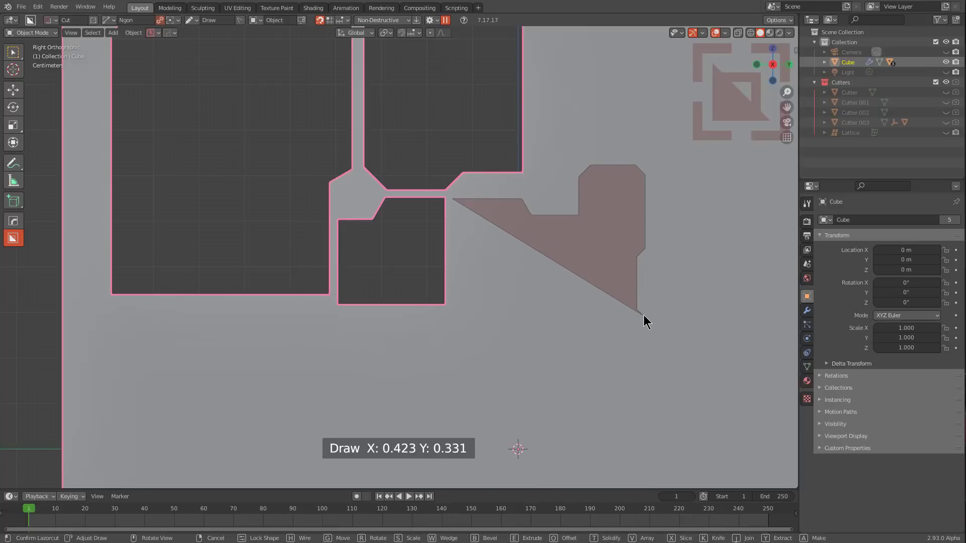
click(646, 316)
click(647, 367)
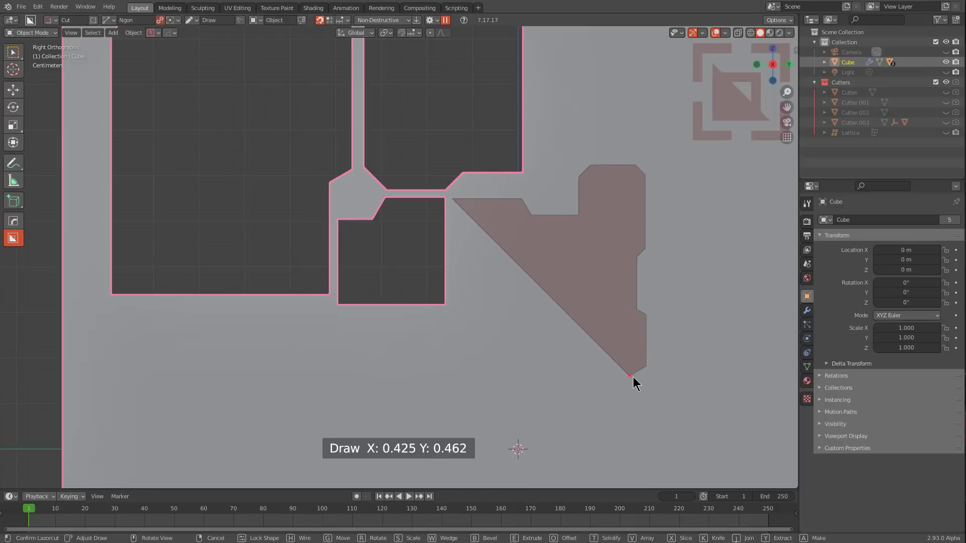
click(633, 377)
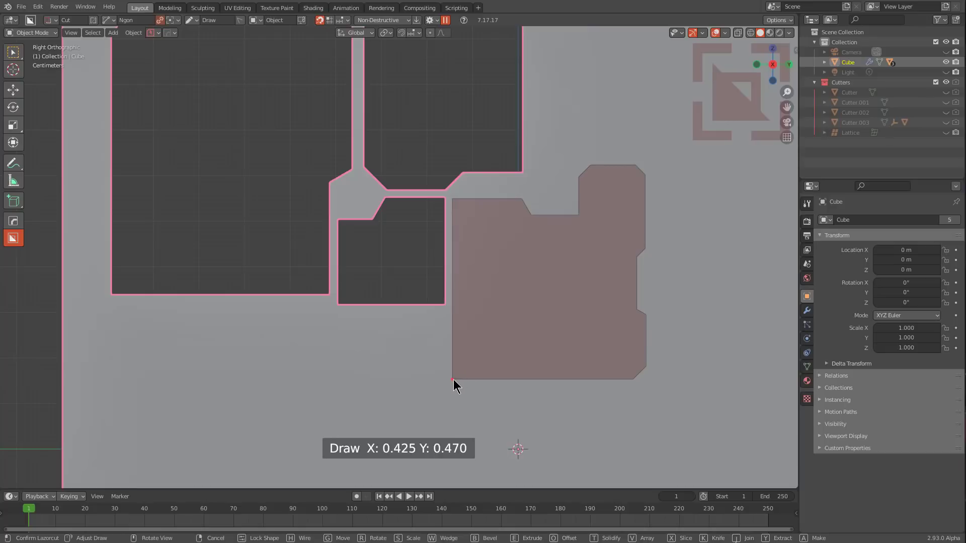
Step: Extrude the multi-stepped Ngon cutter about 3.028 through the cube and apply the cut
click(452, 379)
middle_drag(452, 380, 542, 328)
click(263, 165)
Step: In the right orthographic view, draw a notched angle-snapped Ngon outline about 0.259 by 0.320 above the multi-stepped cut, near the face's upper edge
key(KP_3)
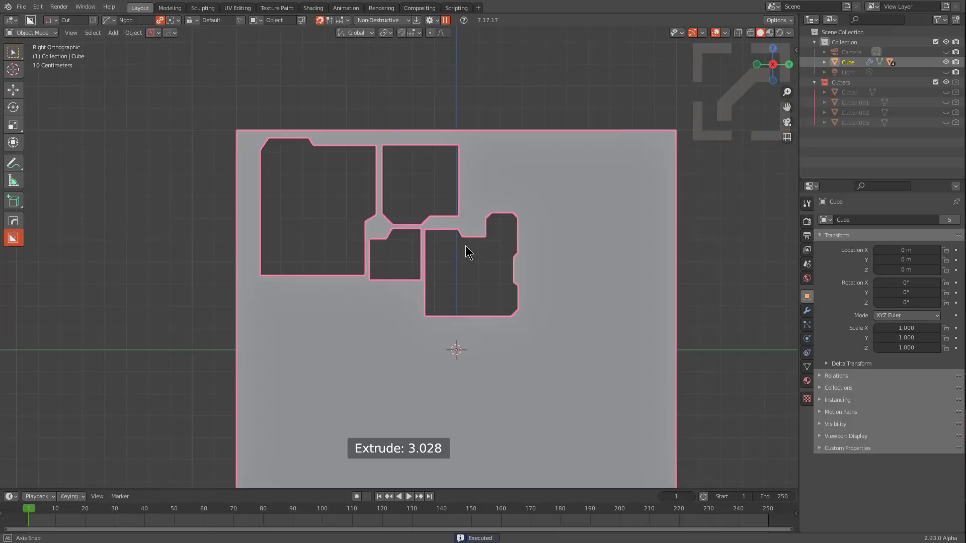
scroll(576, 194, up, 2)
scroll(515, 146, up, 1)
mouse_move(533, 106)
mouse_down()
mouse_move(457, 116)
mouse_move(444, 104)
mouse_up()
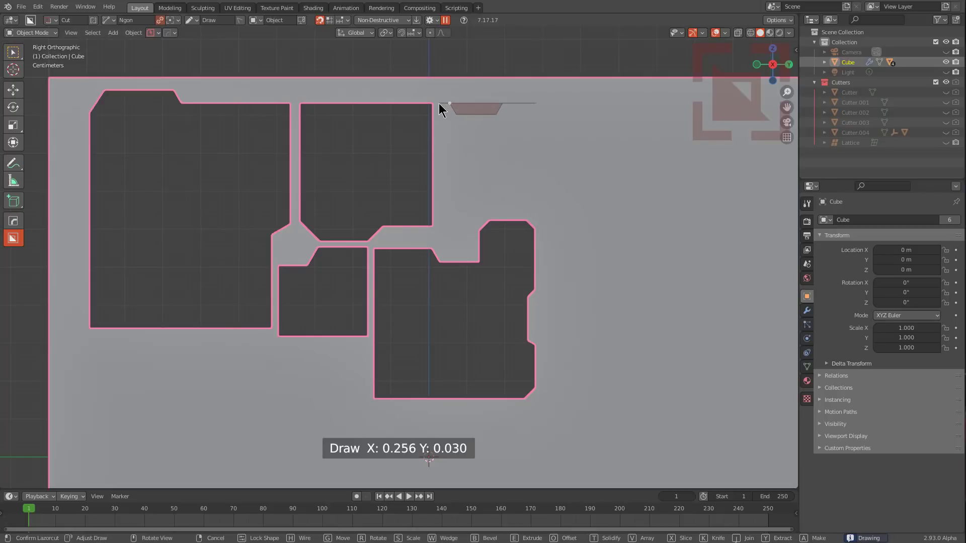
click(439, 103)
click(439, 152)
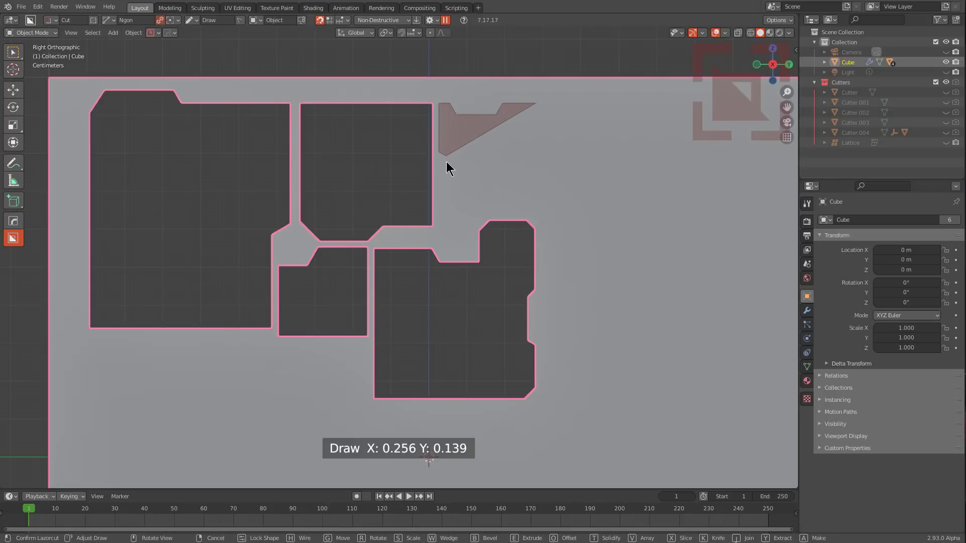
click(446, 192)
click(438, 199)
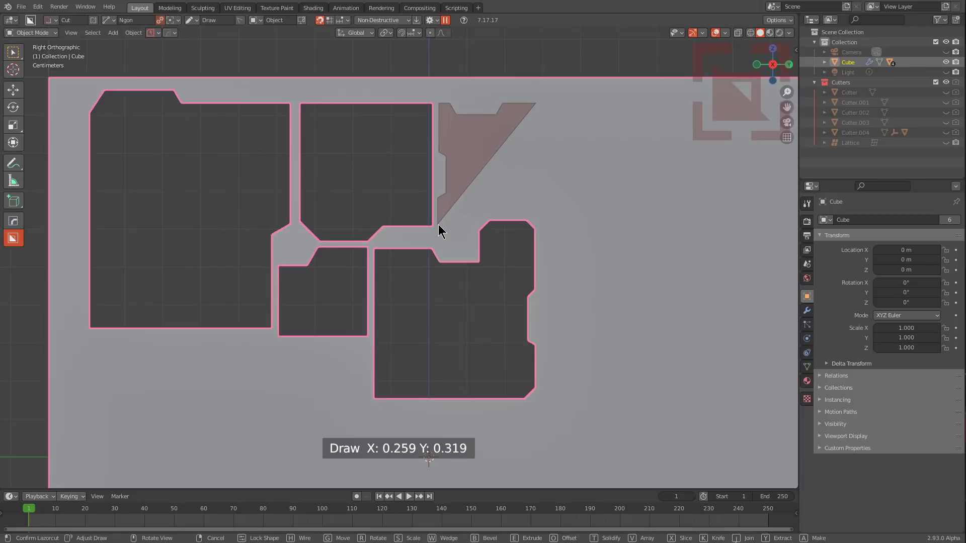
click(438, 225)
click(456, 224)
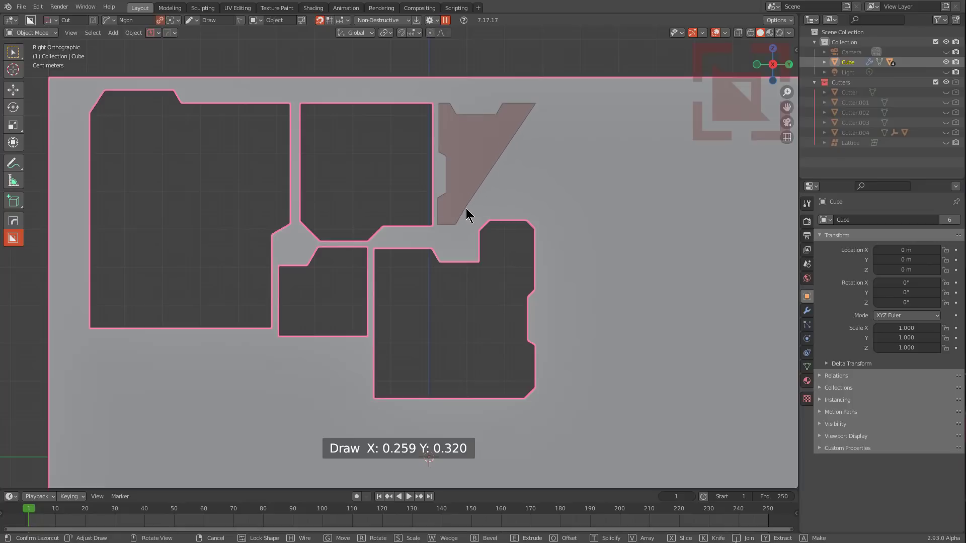
click(465, 208)
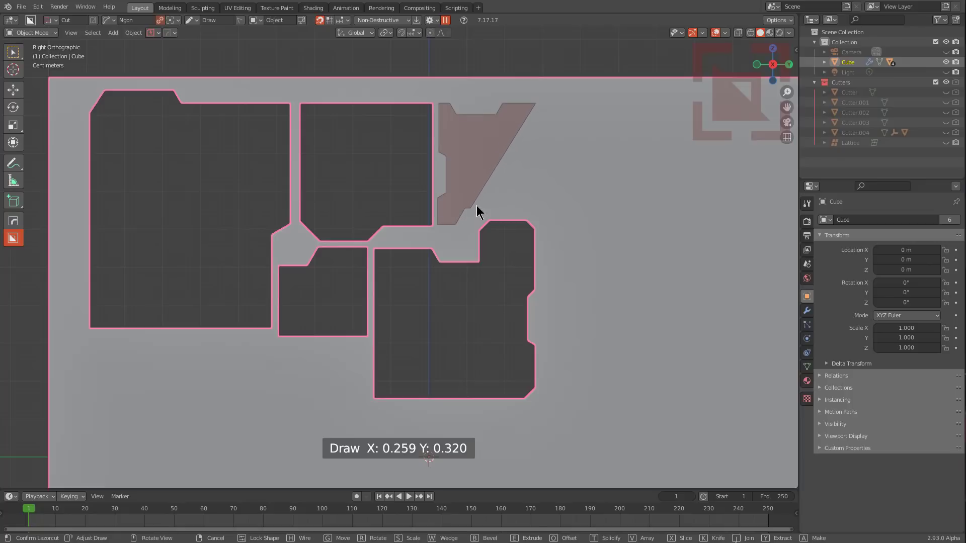
click(514, 214)
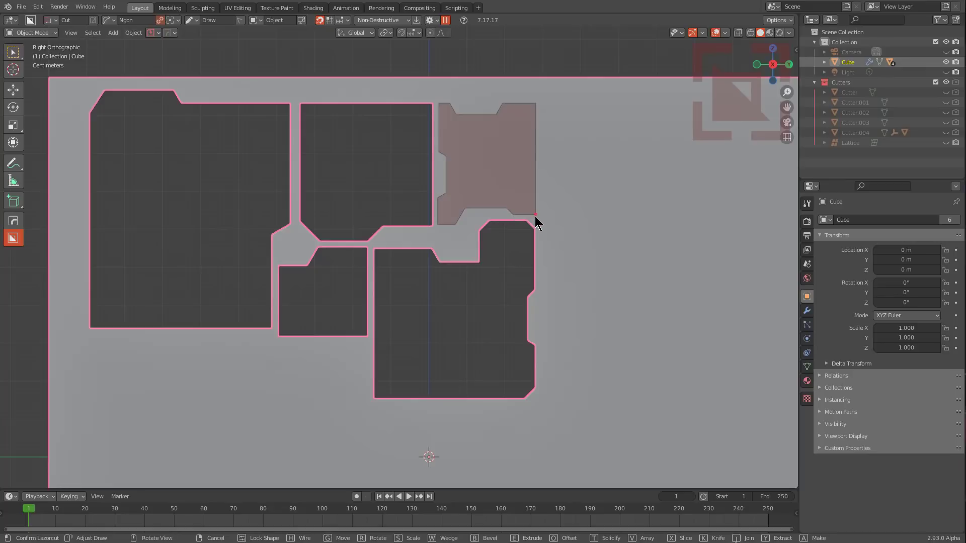
Step: Extrude the notched Ngon cutter about 2.735 through the cube and apply the cut
key(e)
mouse_move(536, 216)
middle_down()
mouse_move(538, 238)
mouse_move(558, 248)
middle_up()
scroll(558, 248, down, 5)
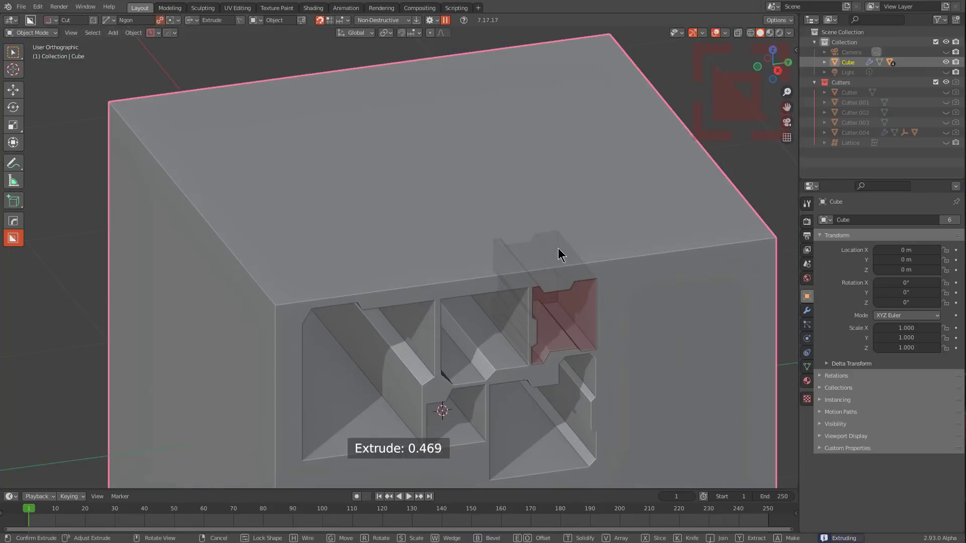
click(409, 77)
Step: Draw an angle-snapped Ngon outline about 0.474 by 0.327 directly beneath the first large cut, with notches on its upper and right edges
middle_drag(433, 225, 414, 209)
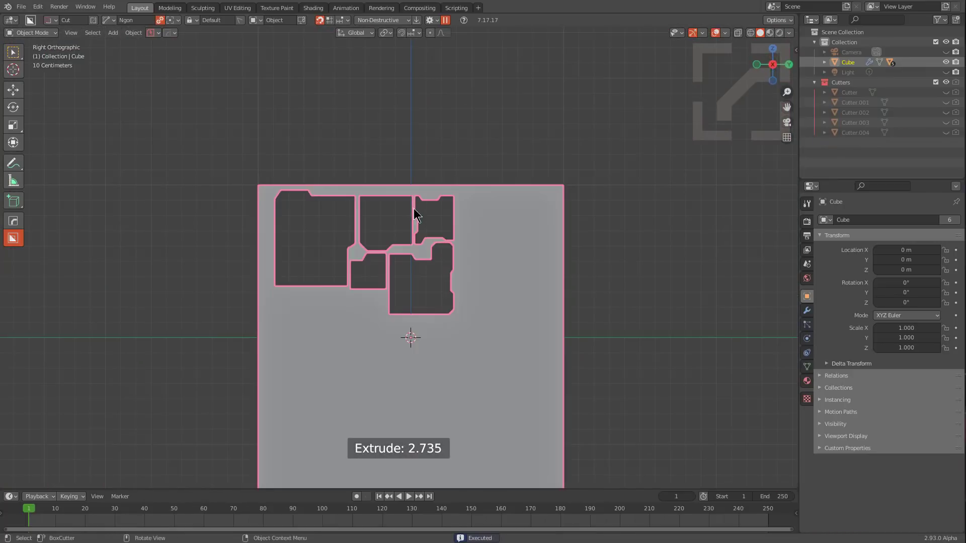
scroll(395, 250, up, 1)
shift+middle_drag(395, 250, 398, 249)
scroll(358, 283, up, 5)
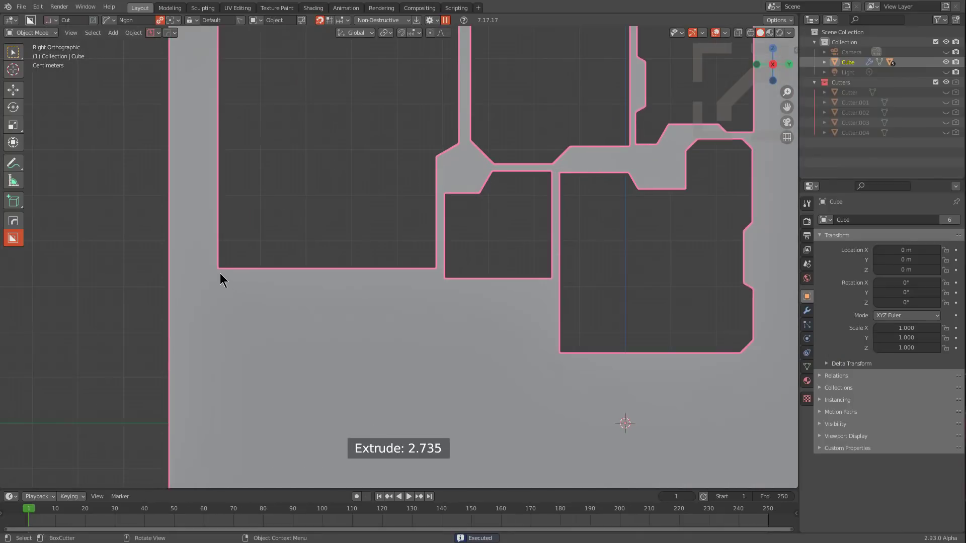
mouse_move(221, 274)
mouse_down()
mouse_move(327, 288)
mouse_move(358, 278)
mouse_move(360, 291)
mouse_move(397, 292)
mouse_move(405, 279)
mouse_move(436, 275)
mouse_move(439, 319)
mouse_move(424, 333)
mouse_move(440, 406)
mouse_move(429, 429)
mouse_move(223, 423)
mouse_move(220, 431)
mouse_up()
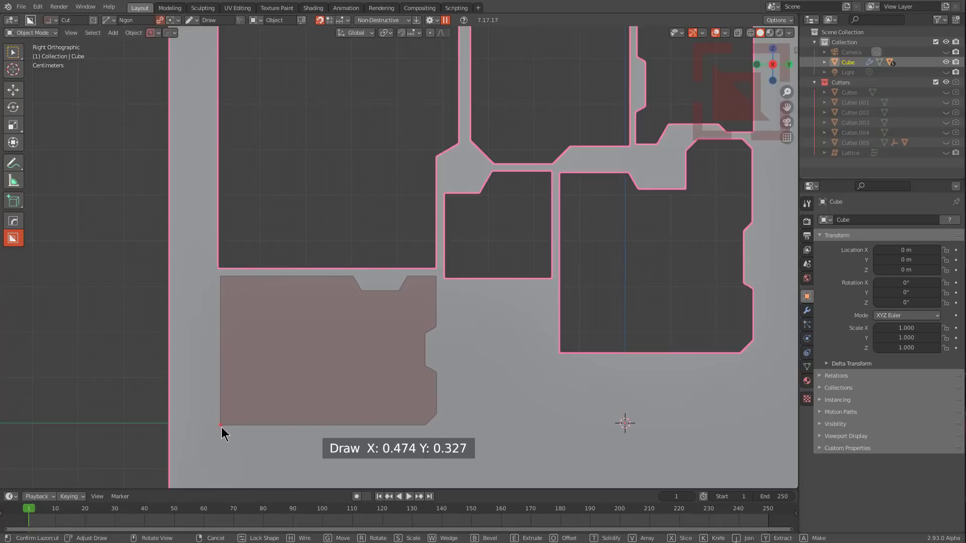
Step: Extrude the Ngon cutter beneath the first large cut about 2.702 through the cube and apply the cut
key(e)
scroll(370, 334, down, 3)
middle_drag(373, 335, 452, 362)
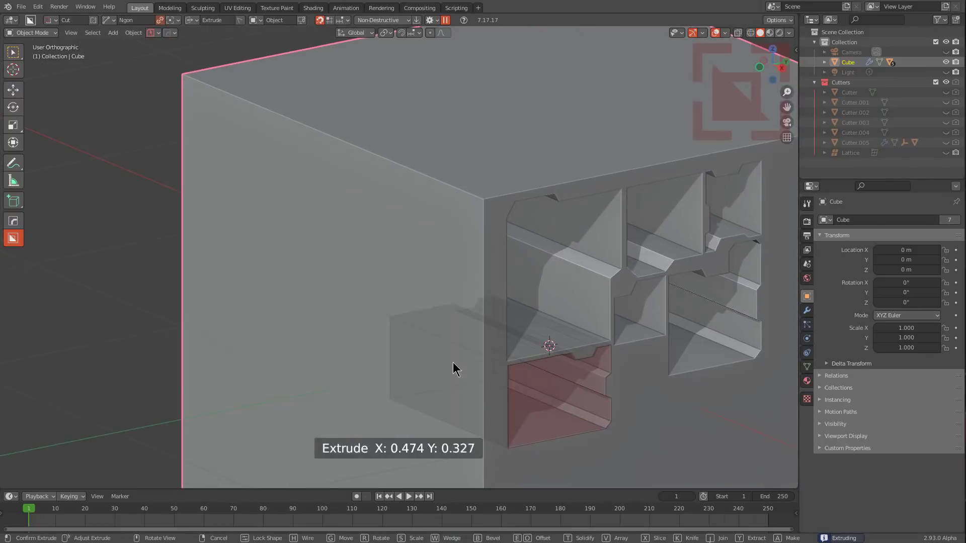
click(191, 222)
Step: In the right orthographic view, draw a tall angle-snapped Ngon outline about 0.227 by 0.397 below the small cut, with a notch in its right edge
alt+middle_drag(390, 299, 373, 291)
scroll(446, 266, up, 2)
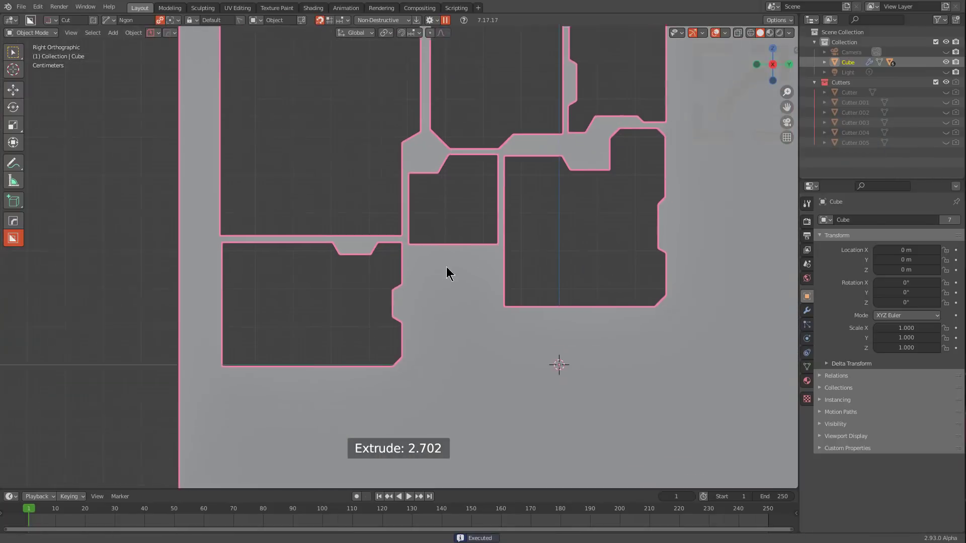
scroll(446, 267, down, 1)
click(401, 216)
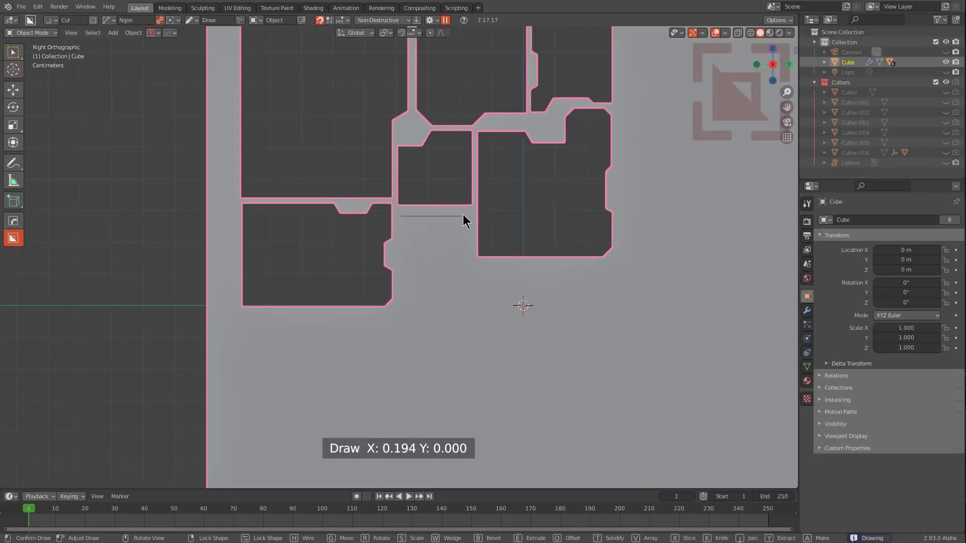
click(463, 214)
click(473, 225)
click(472, 265)
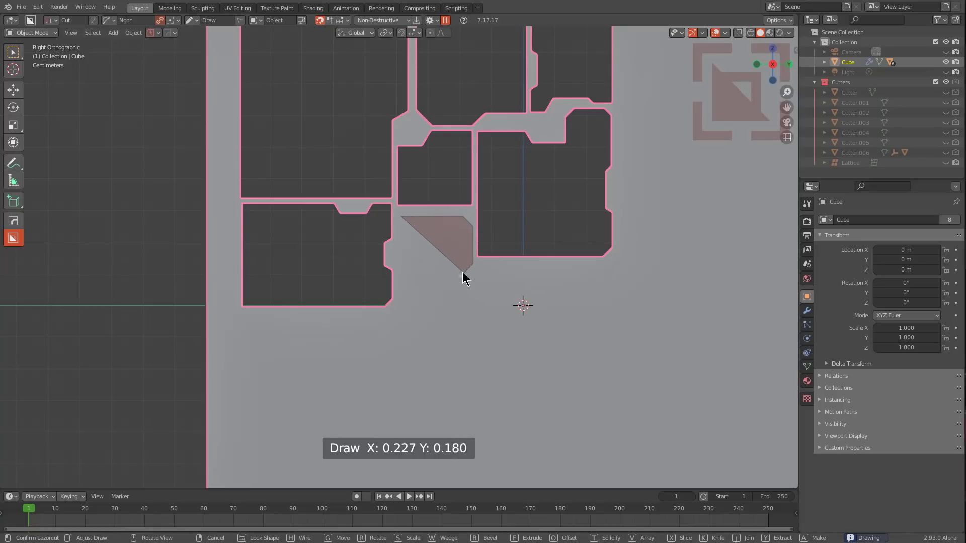
click(463, 273)
click(466, 301)
click(473, 311)
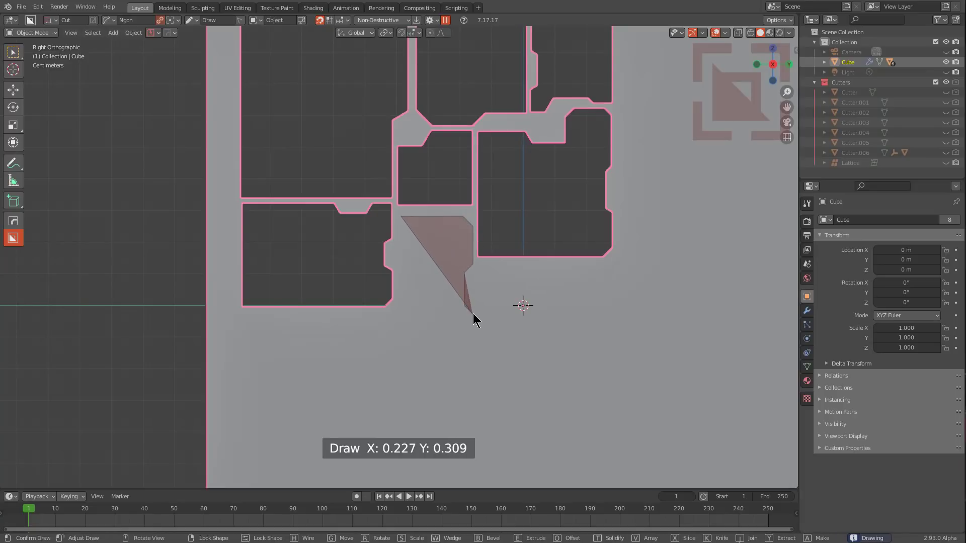
click(472, 342)
click(400, 342)
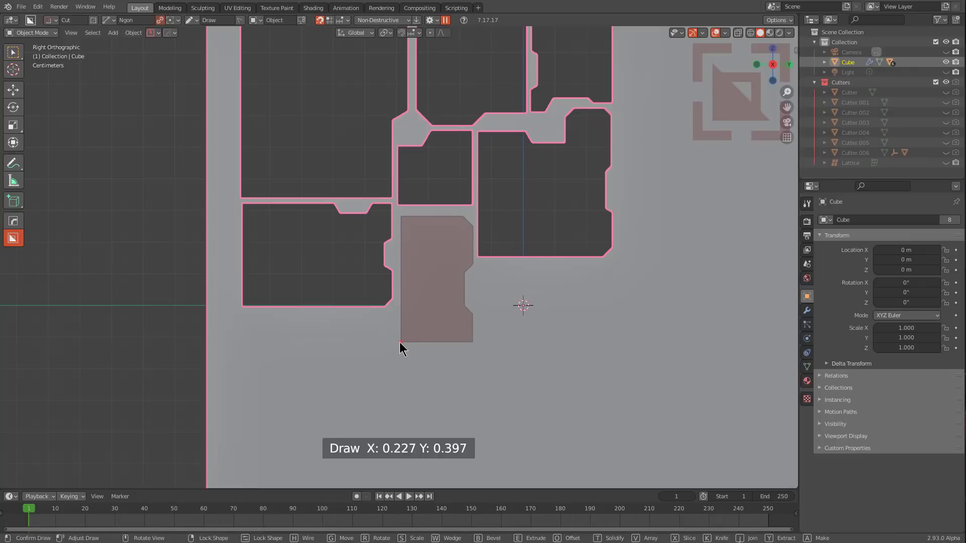
Step: Close the tall notched Ngon outline and apply the cut to the cube
click(400, 342)
key(space)
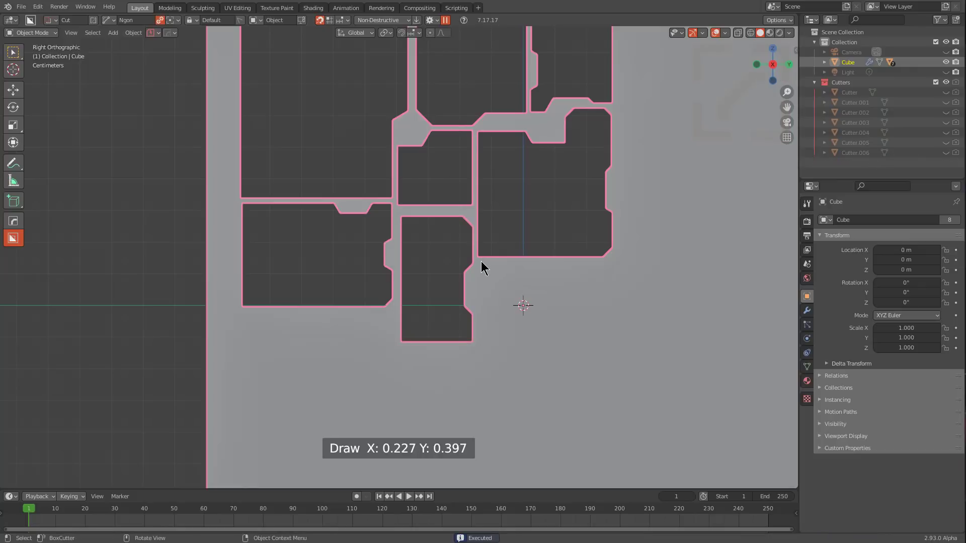
Step: Draw an angle-snapped Ngon outline about 0.421 by 0.321 beneath the lower-right cut, notched on its right and lower edges, and apply the cut
click(481, 261)
click(602, 262)
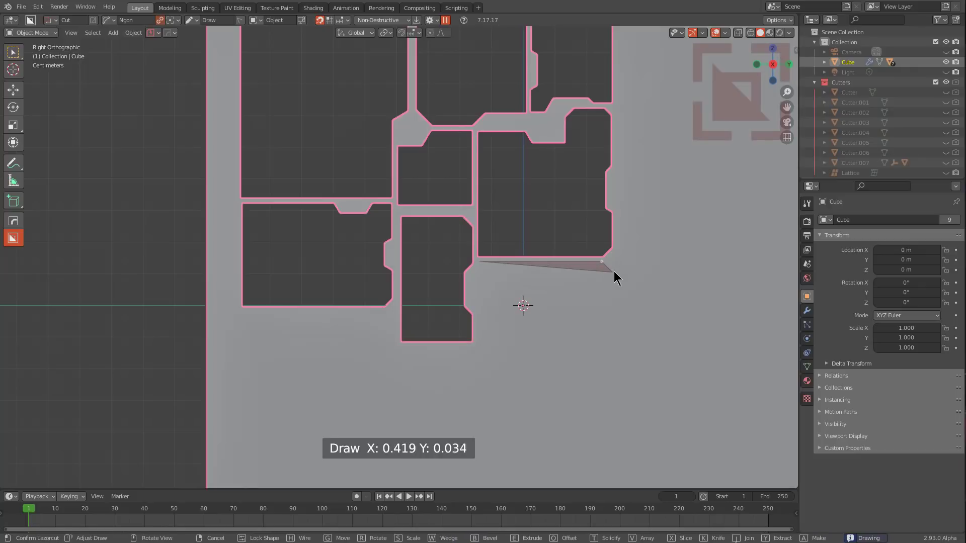
click(613, 272)
click(612, 295)
click(606, 302)
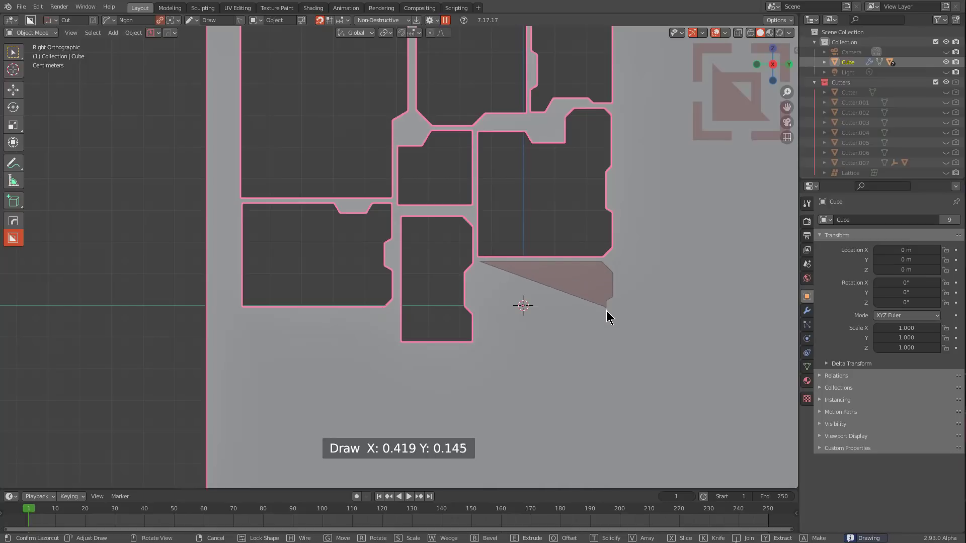
click(606, 325)
click(614, 328)
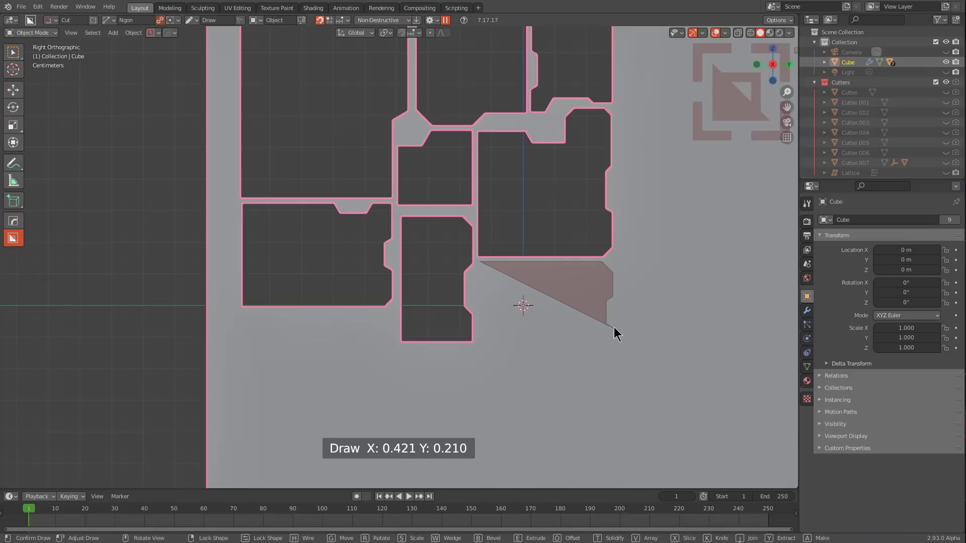
click(614, 363)
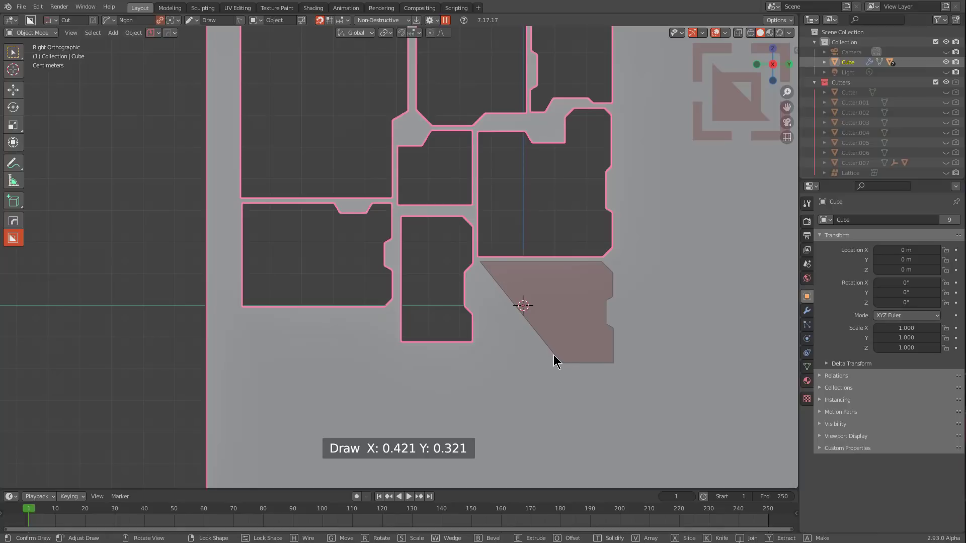
click(555, 355)
click(511, 354)
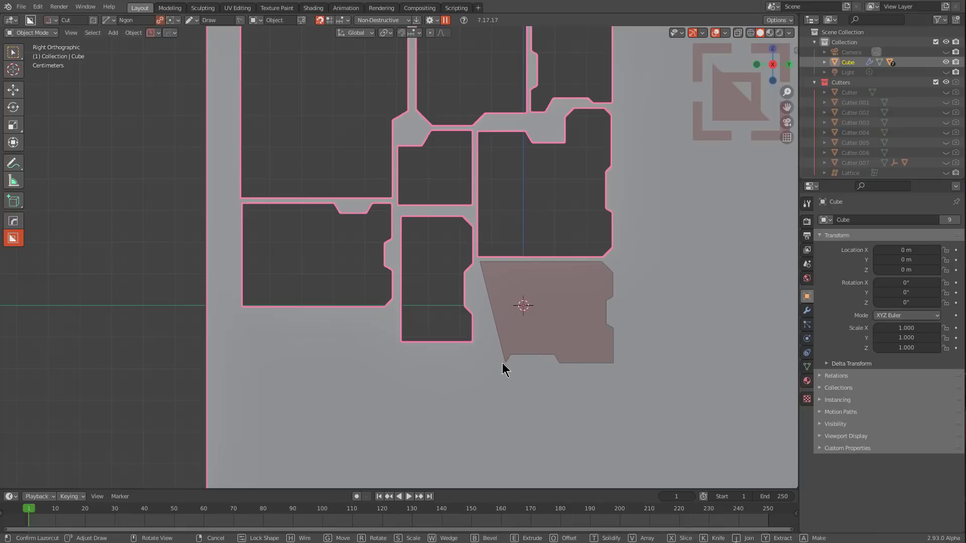
key(e)
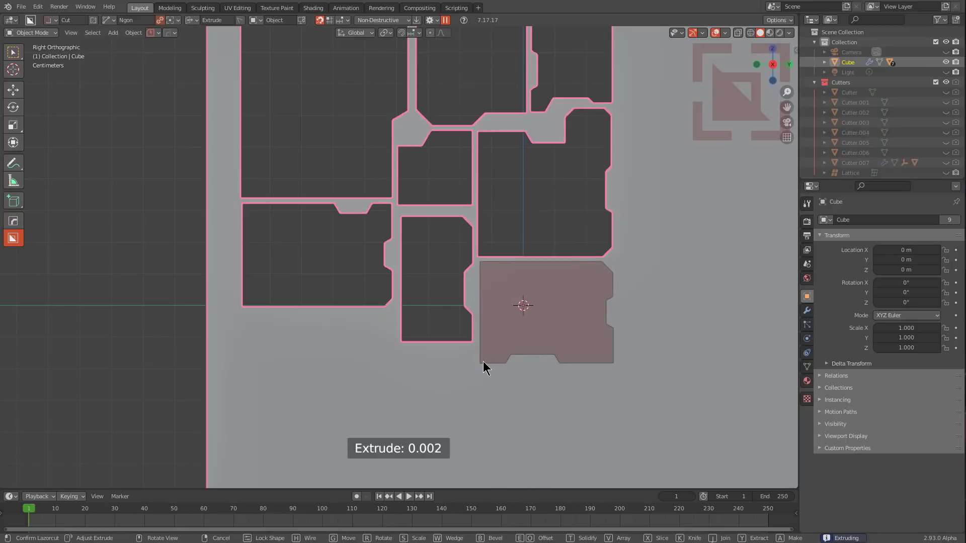
click(483, 361)
Step: Draw a thin angle-snapped Ngon strip about 0.237 by 0.052 below the tall cut, notched in its upper edge, and apply the cut
scroll(555, 266, down, 1)
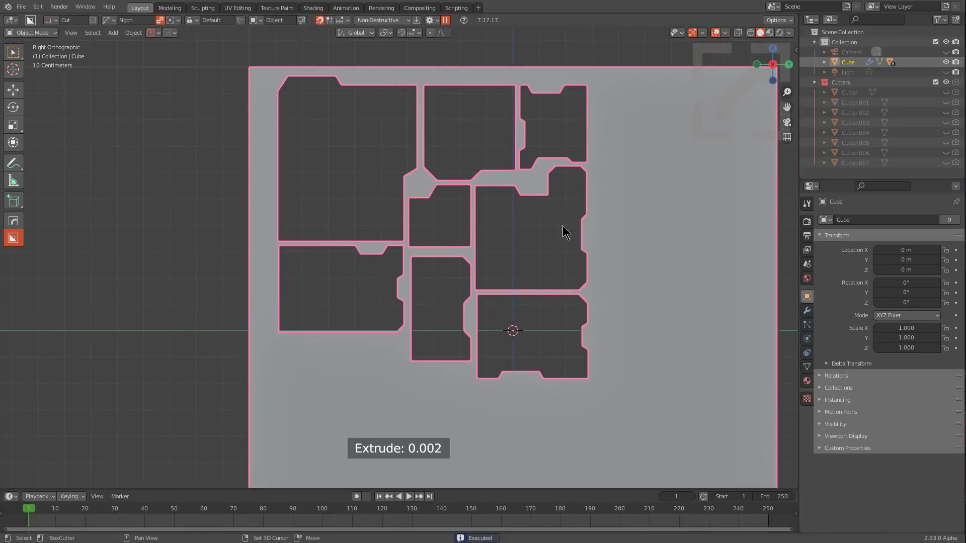
scroll(480, 324, up, 3)
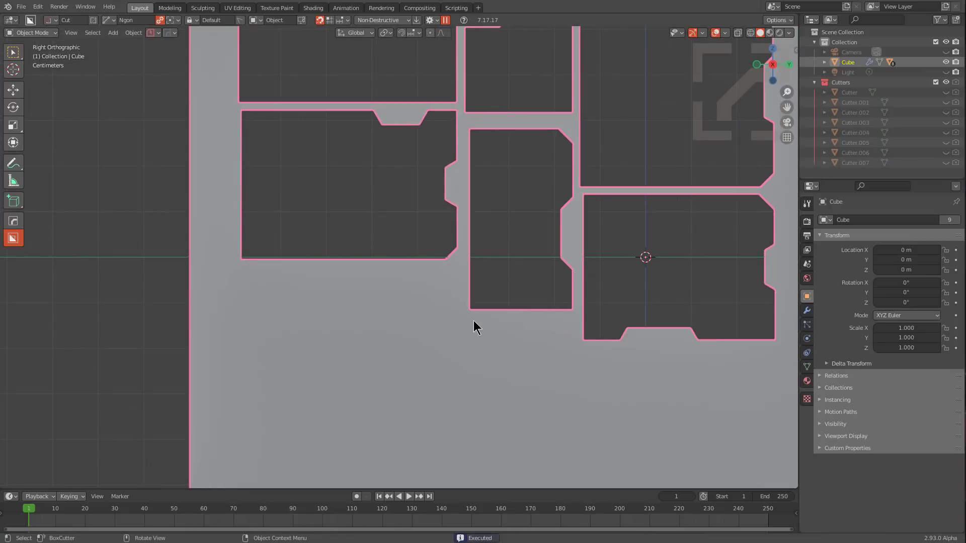
drag(470, 319, 560, 333)
click(561, 331)
click(567, 319)
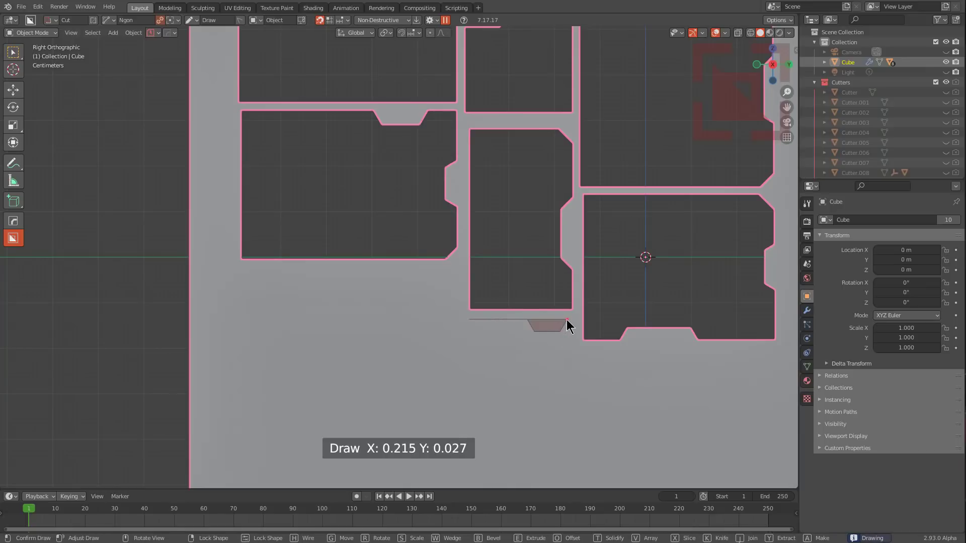
click(578, 319)
click(576, 343)
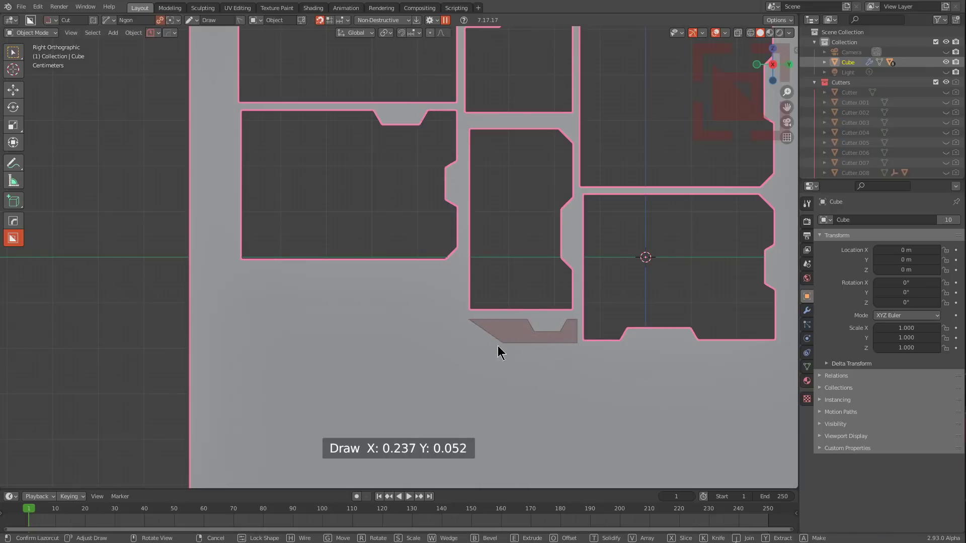
click(470, 345)
key(space)
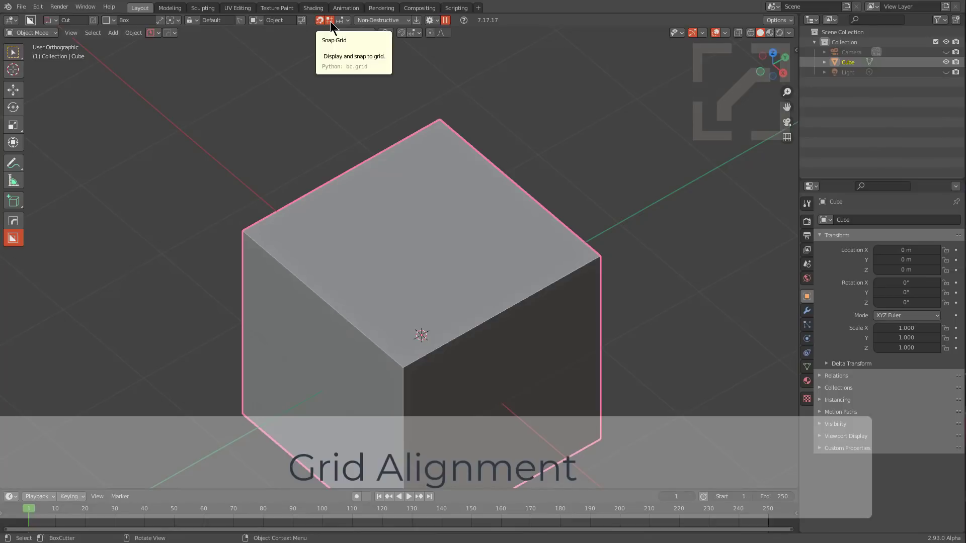
Step: Set the cutter shape to Ngon and draw the far sides of a grid-snapped outline, about 2.8 by 1.6, beyond the cube's top face
click(111, 20)
click(110, 43)
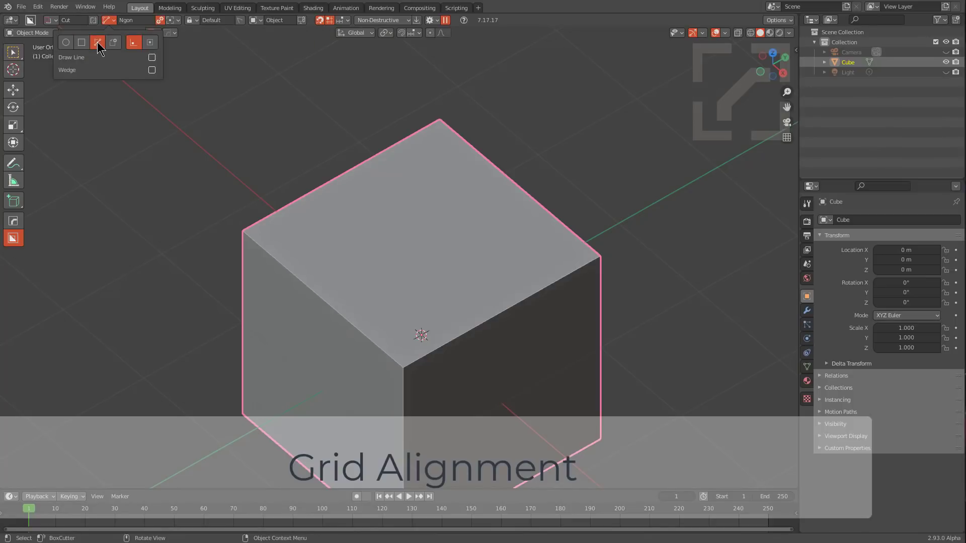
scroll(387, 211, down, 1)
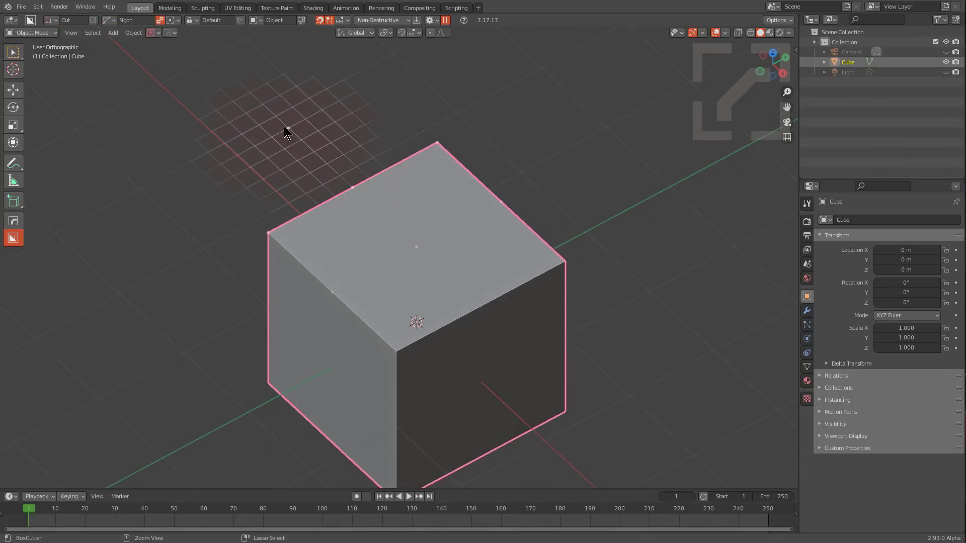
click(272, 145)
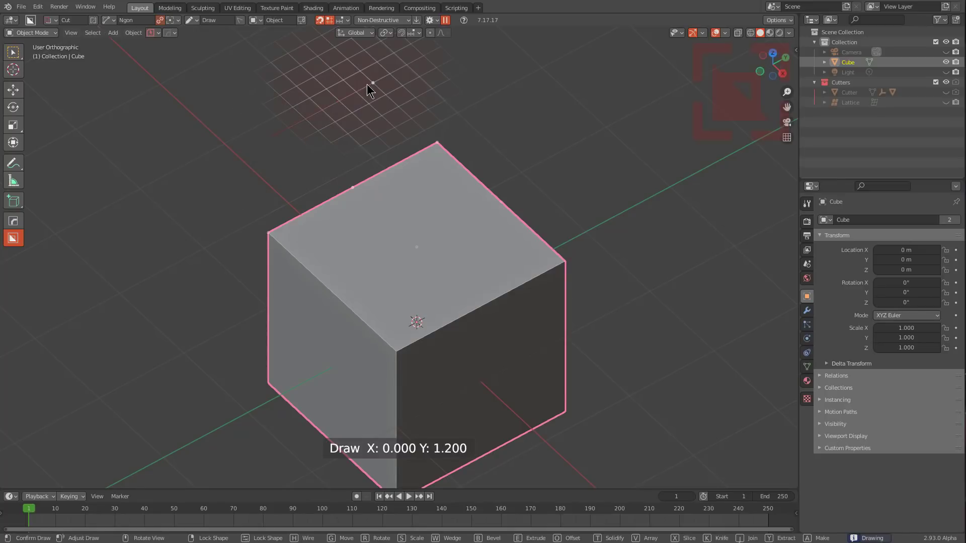
click(370, 83)
click(410, 94)
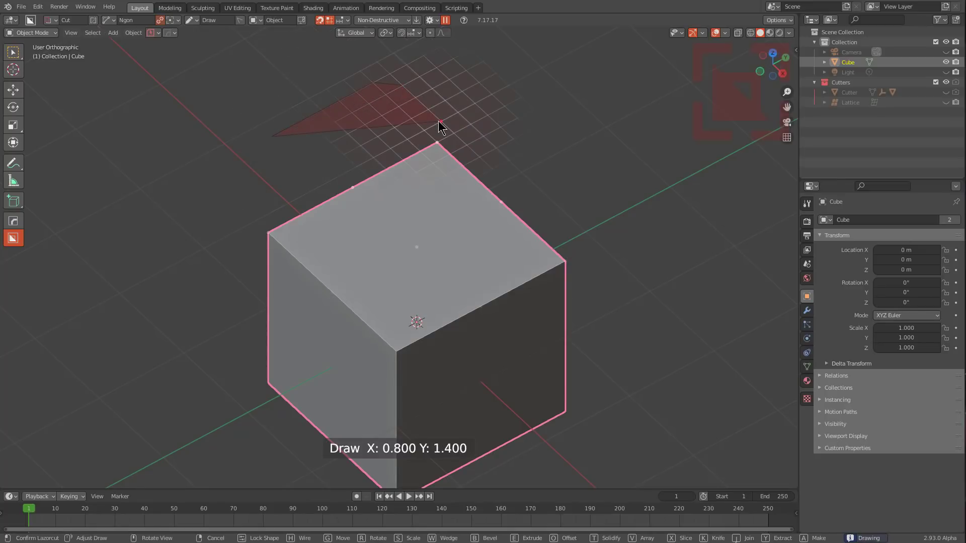
click(527, 180)
click(527, 209)
click(562, 242)
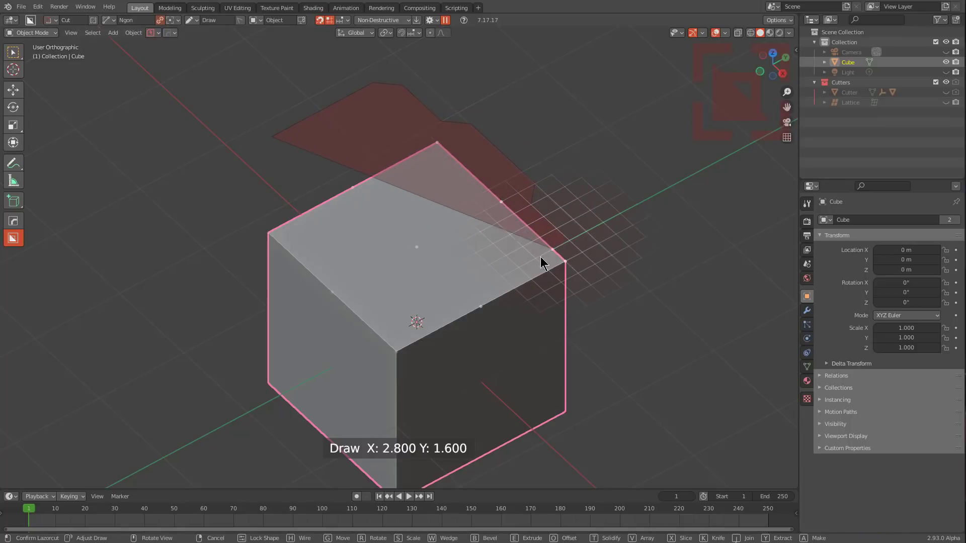
Step: Complete the notched outline across the cube's top face to about 2.8 by 2.2 and cut it about 0.267 deep
click(488, 265)
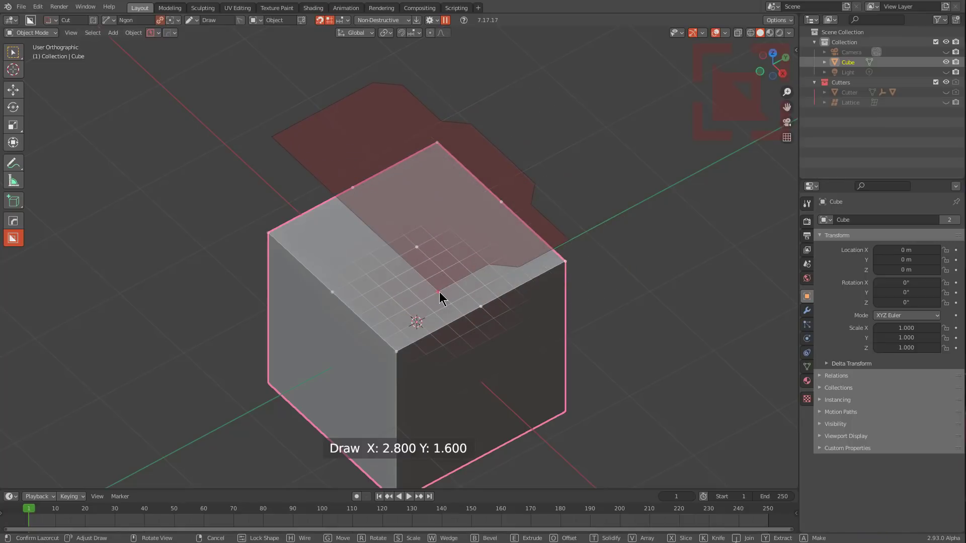
click(439, 292)
click(431, 319)
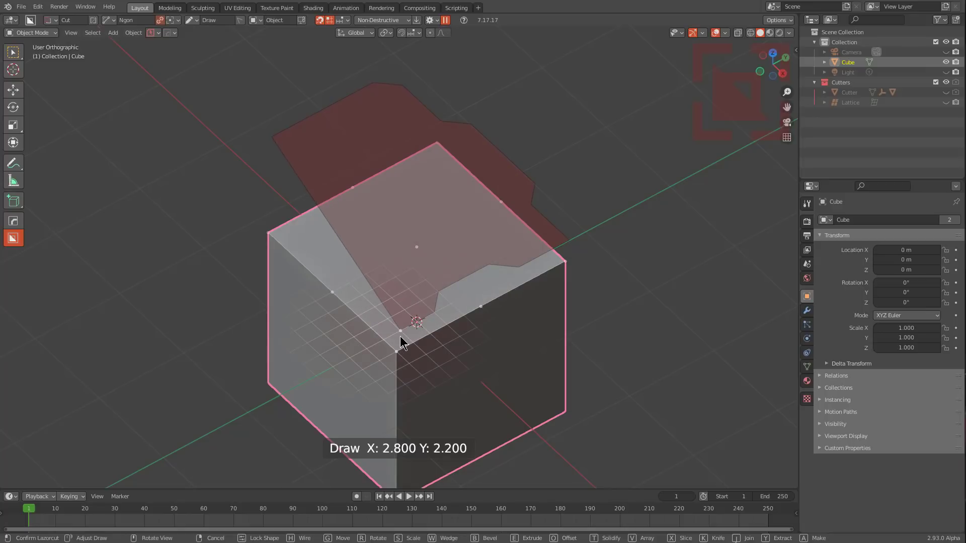
click(400, 336)
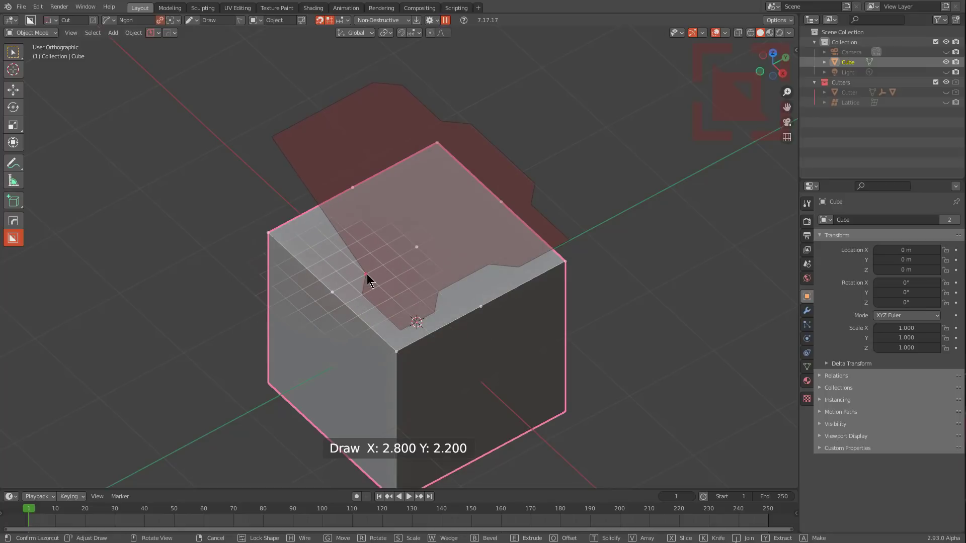
click(366, 274)
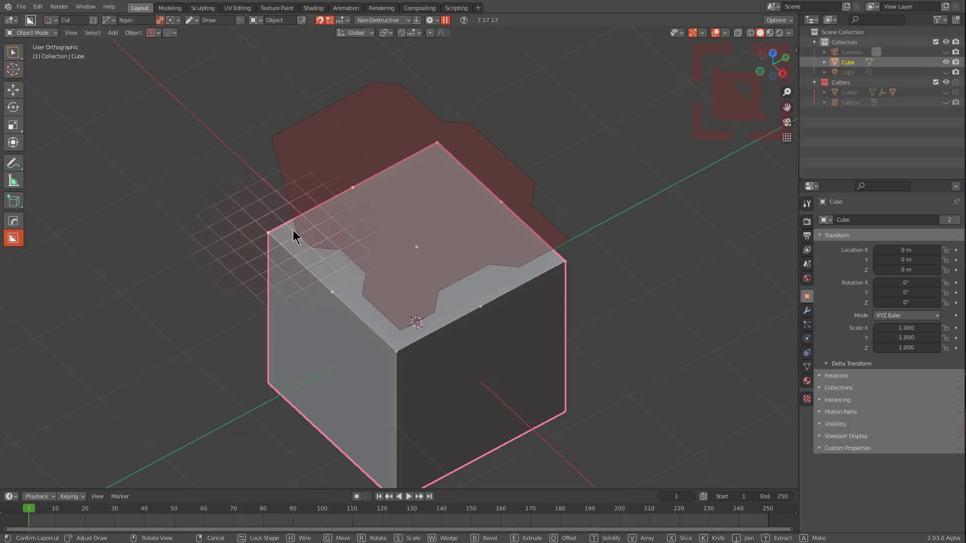
click(261, 202)
click(264, 218)
Step: Draw a grid-snapped Ngon with a notched upper edge on the cube's front face and cut it about 0.232 deep
scroll(475, 276, down, 3)
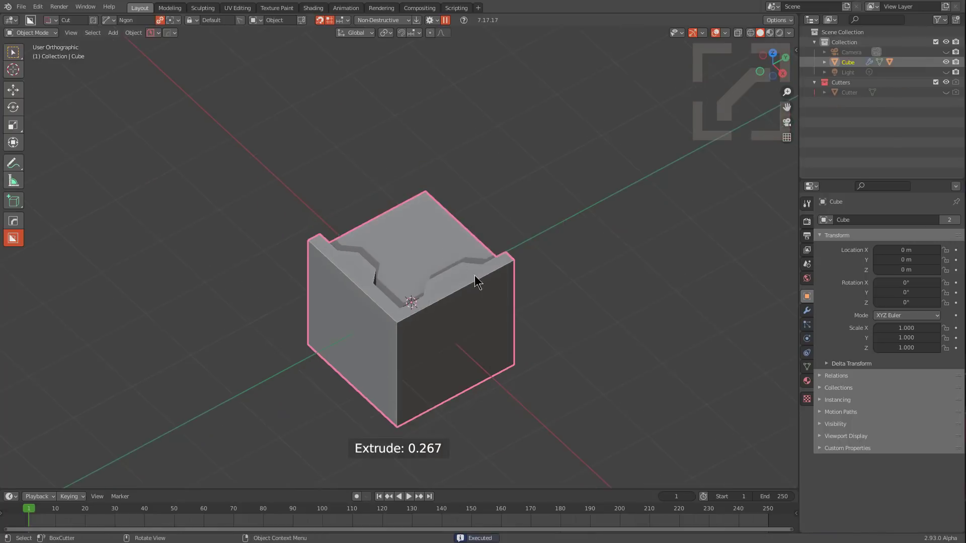
middle_drag(475, 276, 426, 295)
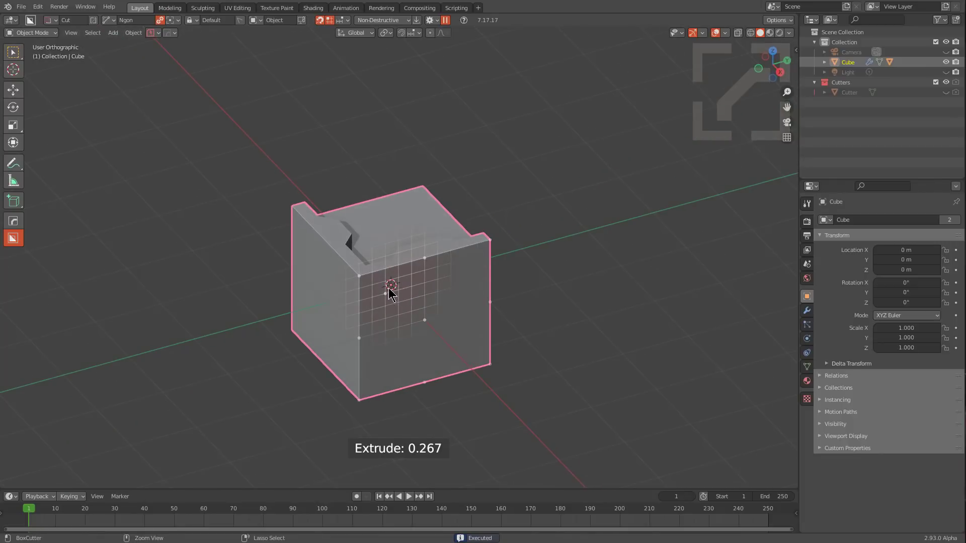
mouse_move(390, 295)
mouse_down()
mouse_move(438, 283)
mouse_move(453, 291)
mouse_move(519, 261)
mouse_move(530, 347)
mouse_move(482, 348)
mouse_move(388, 385)
mouse_up()
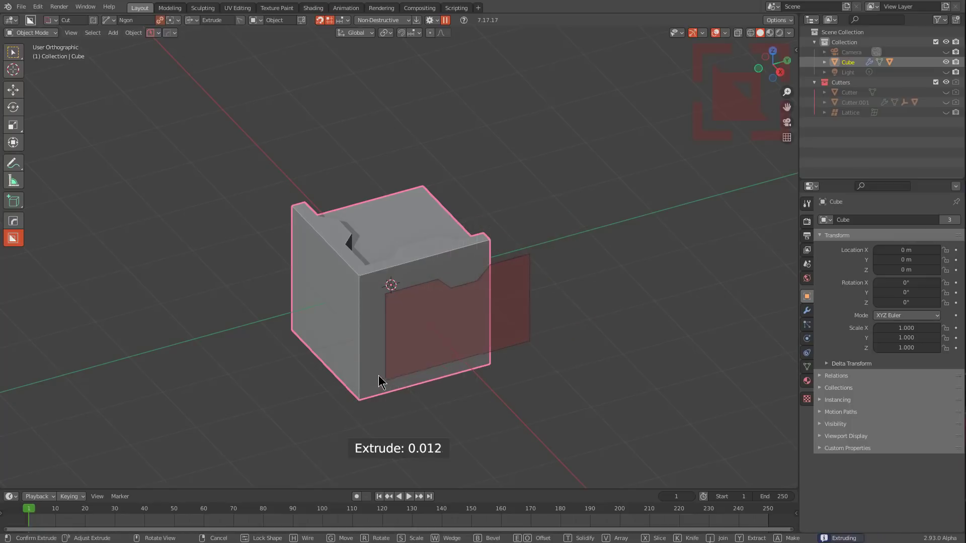
click(378, 371)
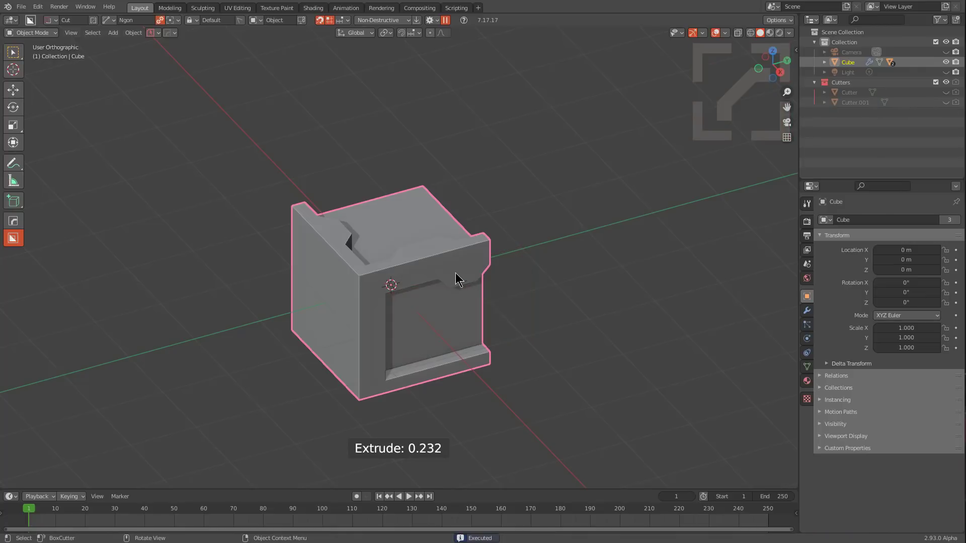
Step: Draw a larger grid-snapped Ngon outline, about 2.2 by 2.2, around the recess on the front face, extending past the cube's edges
middle_drag(428, 279, 436, 281)
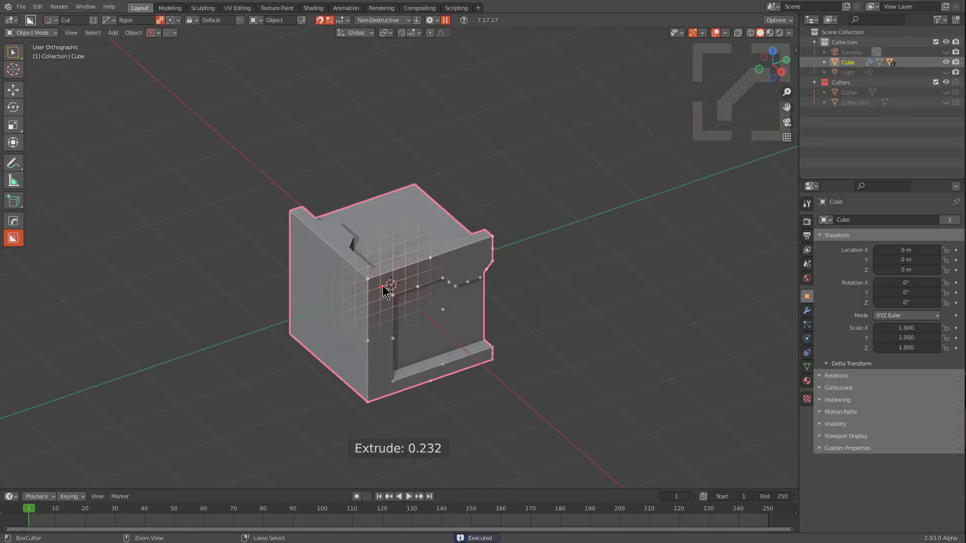
ctrl+drag(384, 290, 455, 267)
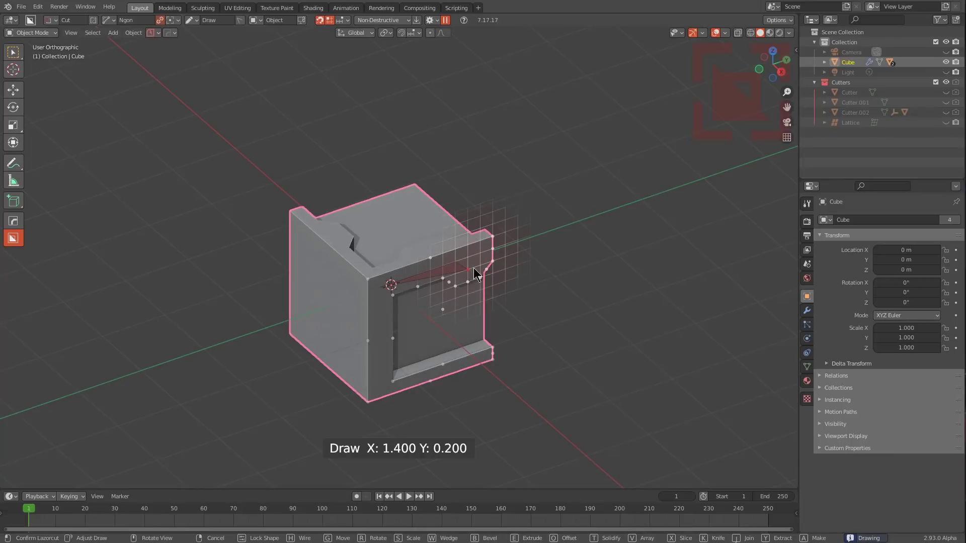
click(518, 256)
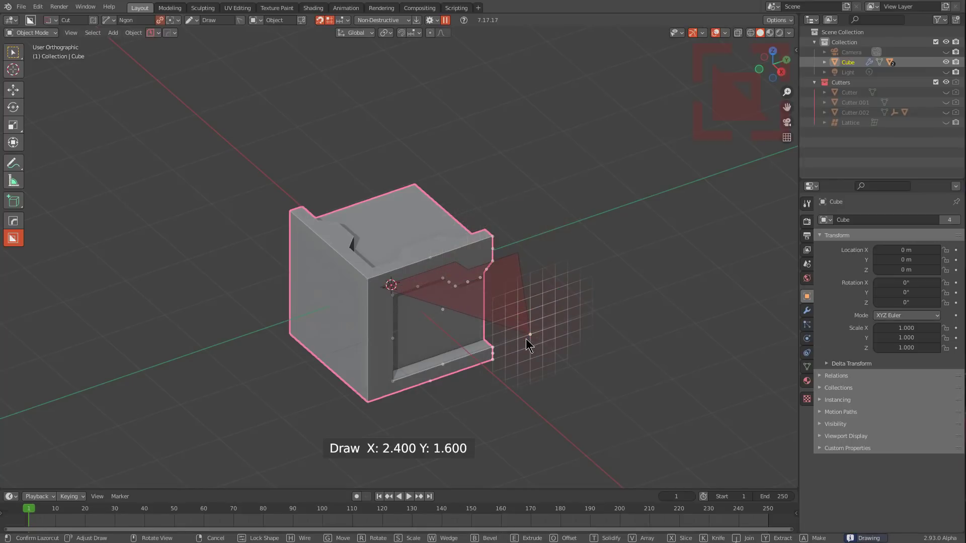
click(518, 374)
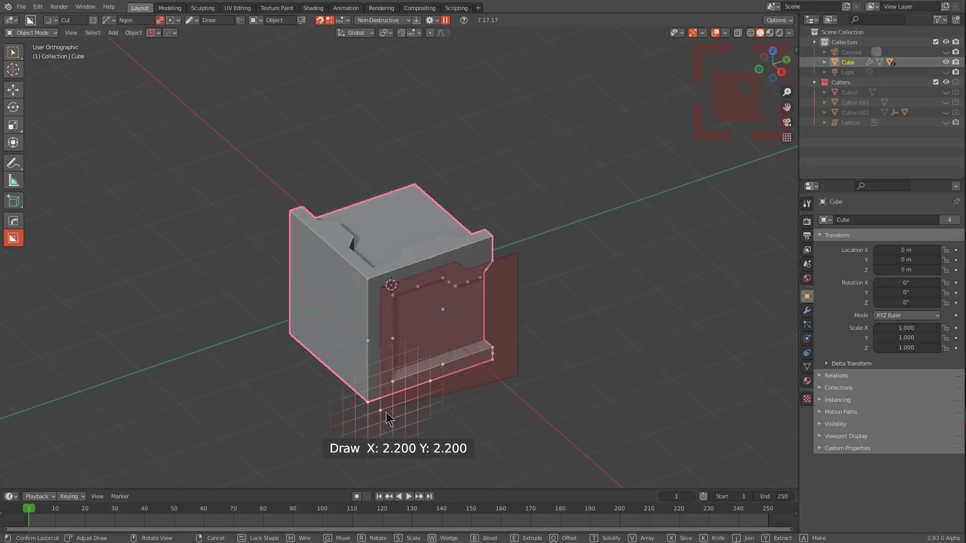
Step: Extrude the larger outline, offset it to a Z dimension of about 0.300, and lock the cutter shape
key(e)
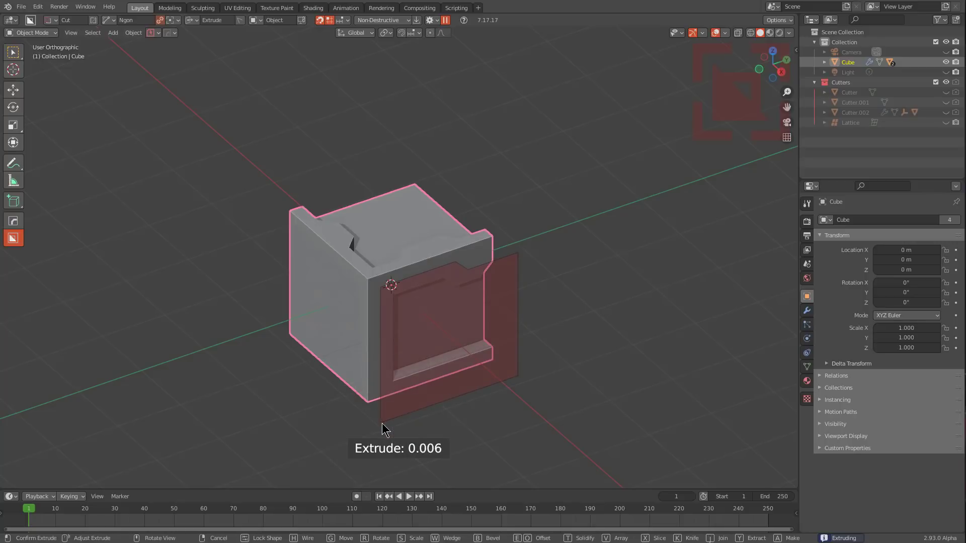
key(o)
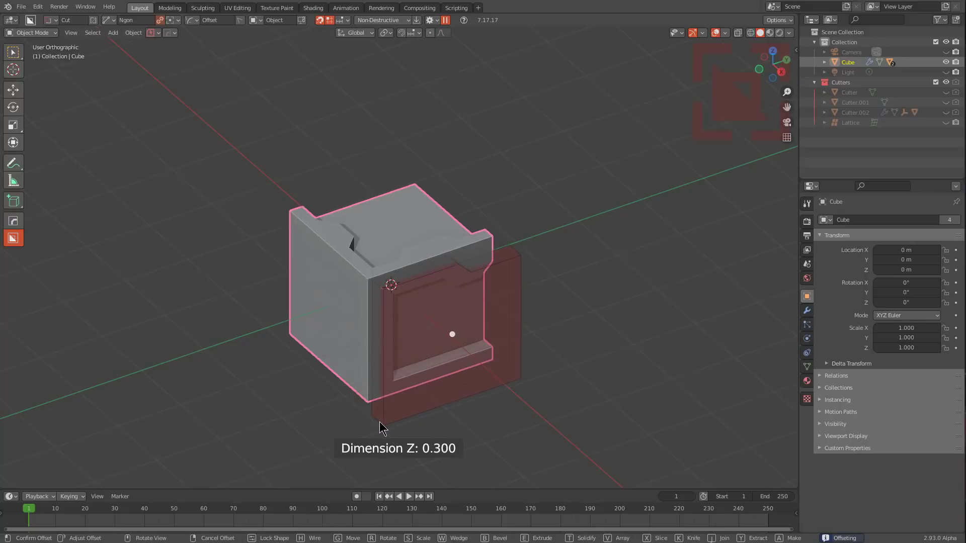
key(Tab)
Step: Adjust the locked cutter's position, set its extrusion to about 0.132, and finish the cut with the cutter kept visible
middle_drag(437, 351, 458, 313)
scroll(377, 292, up, 4)
key(g)
key(g)
key(e)
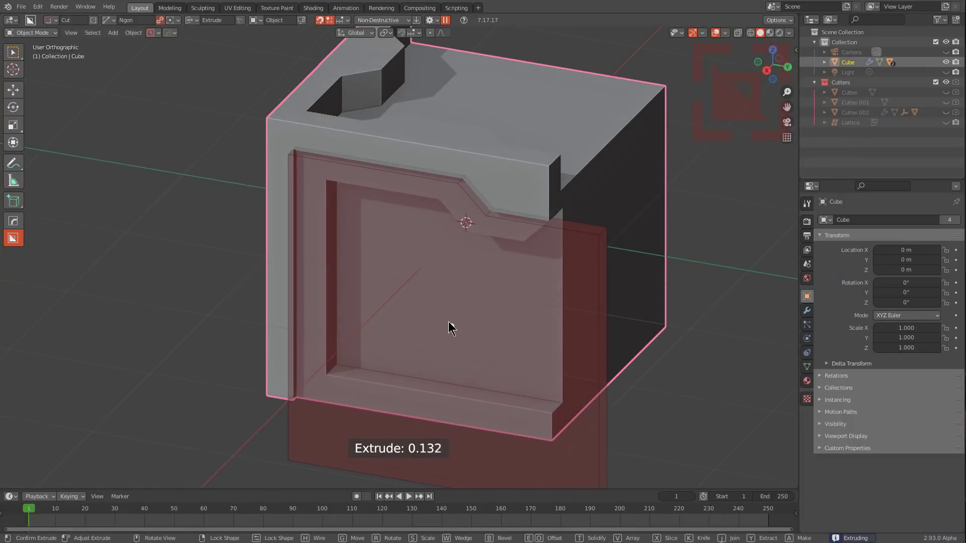
key(Tab)
click(465, 191)
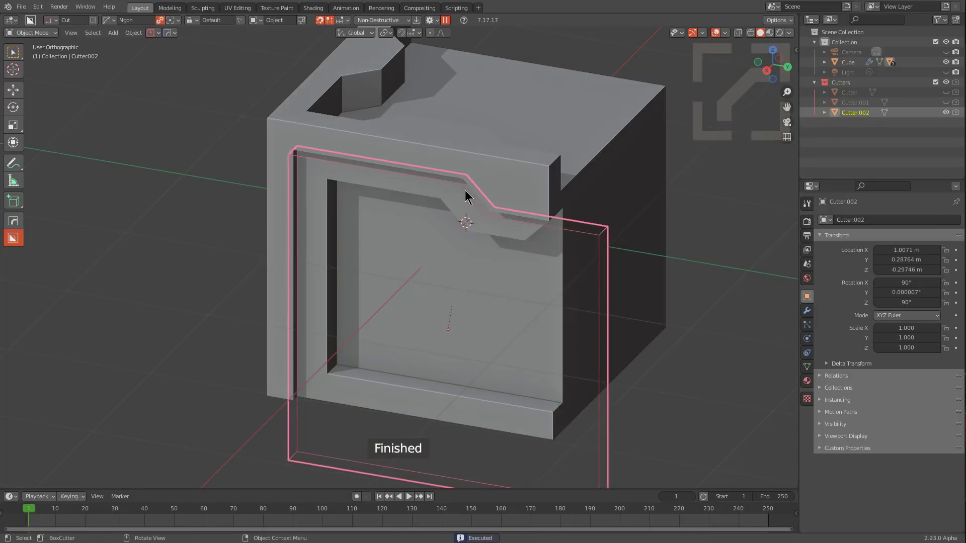
Step: Select the cube and turn on the wireframe display for the viewport
click(493, 155)
key(shift+v)
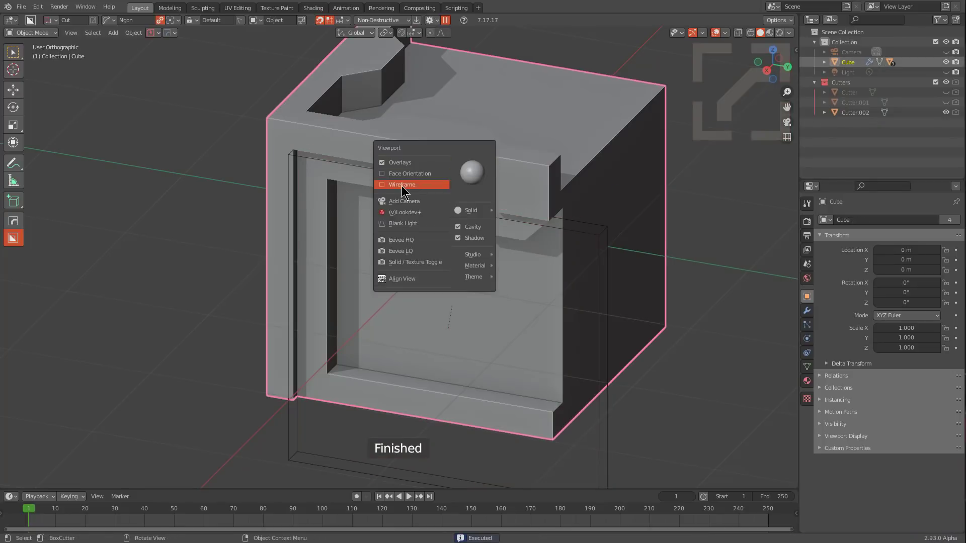
key(Escape)
middle_drag(411, 211, 455, 130)
Step: Try moving the visible cutter on the front face along the global Y axis, and end with nothing selected
click(682, 187)
key(g)
key(x)
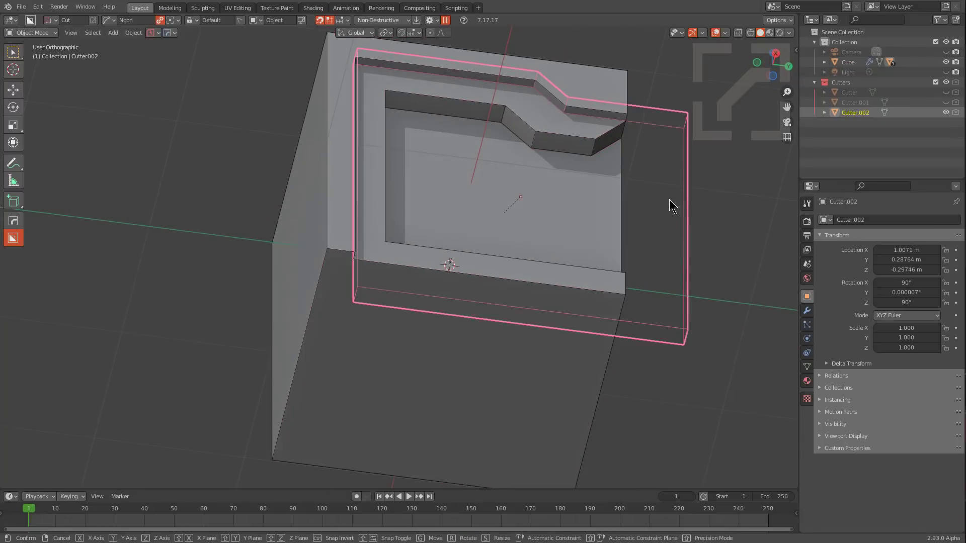
key(y)
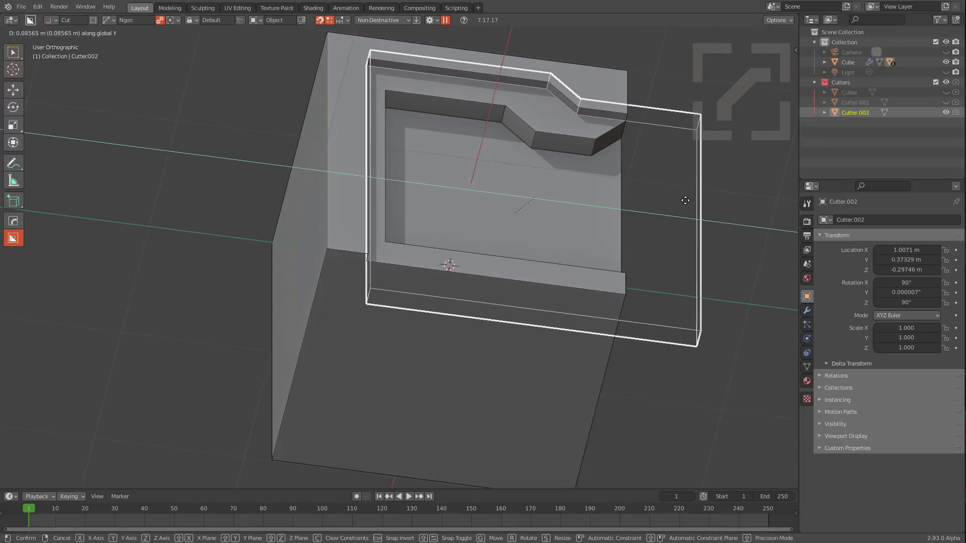
right_click(679, 204)
middle_drag(679, 204, 516, 232)
scroll(516, 232, up, 1)
key(alt+a)
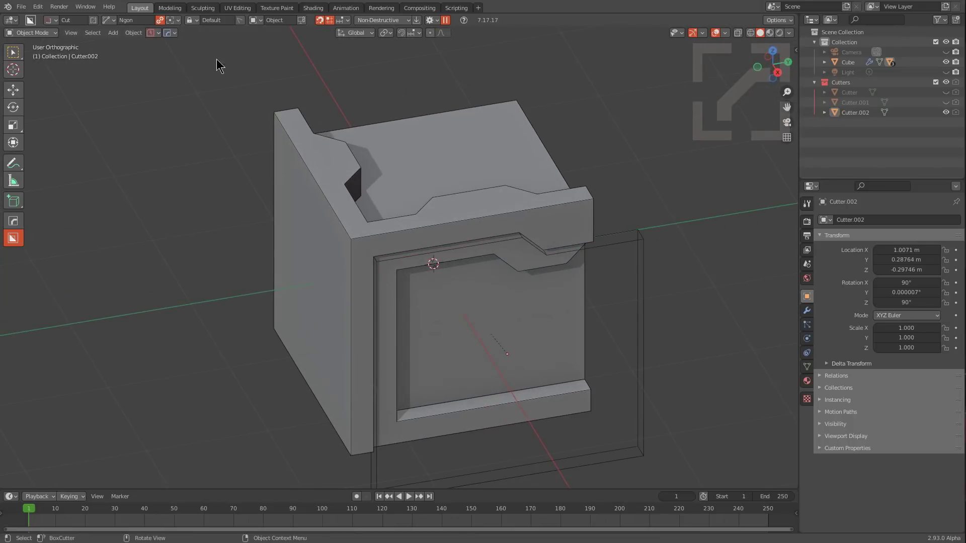
Step: Select the cube, open its boolean list in the Bevel Helper, and switch Boolean.002's solver to Exact, back to Fast, and to Exact again
click(169, 32)
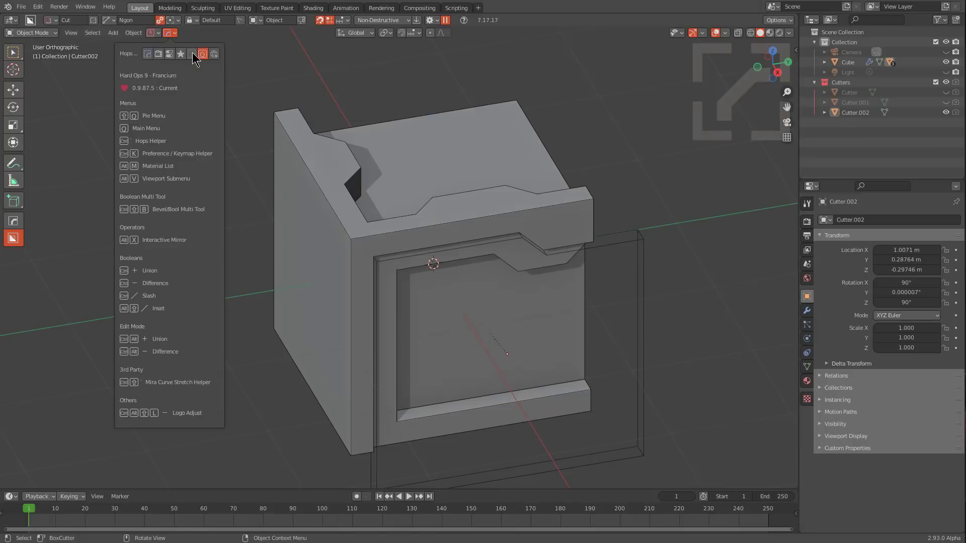
click(192, 54)
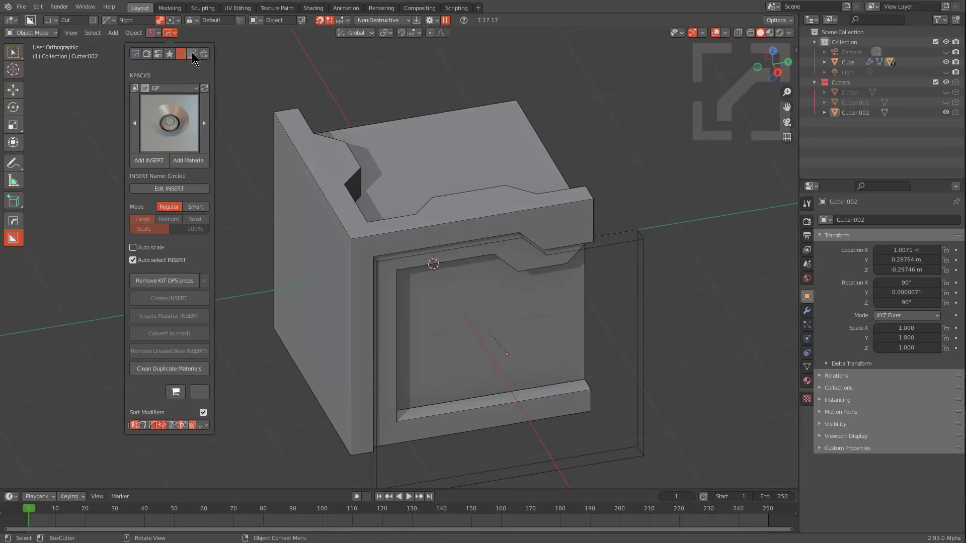
click(427, 182)
click(168, 32)
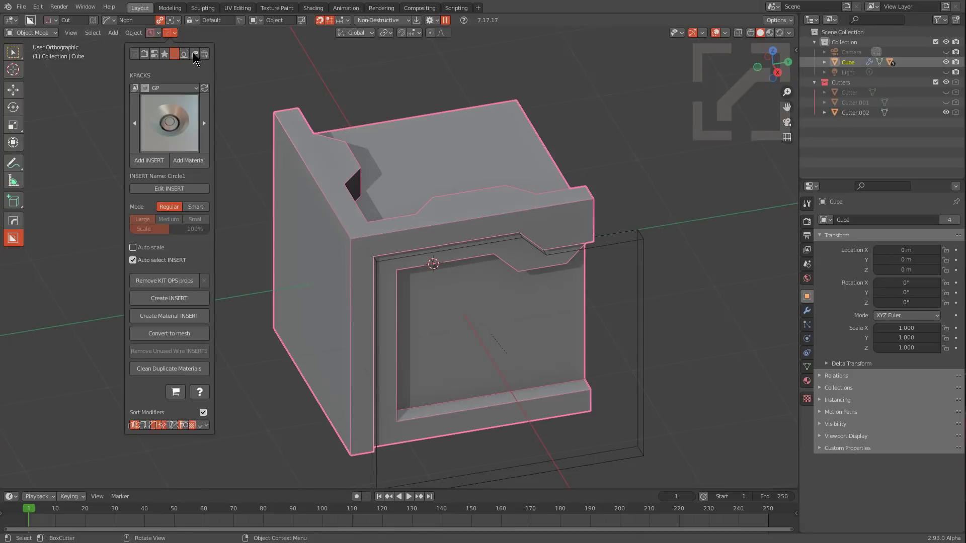
click(193, 57)
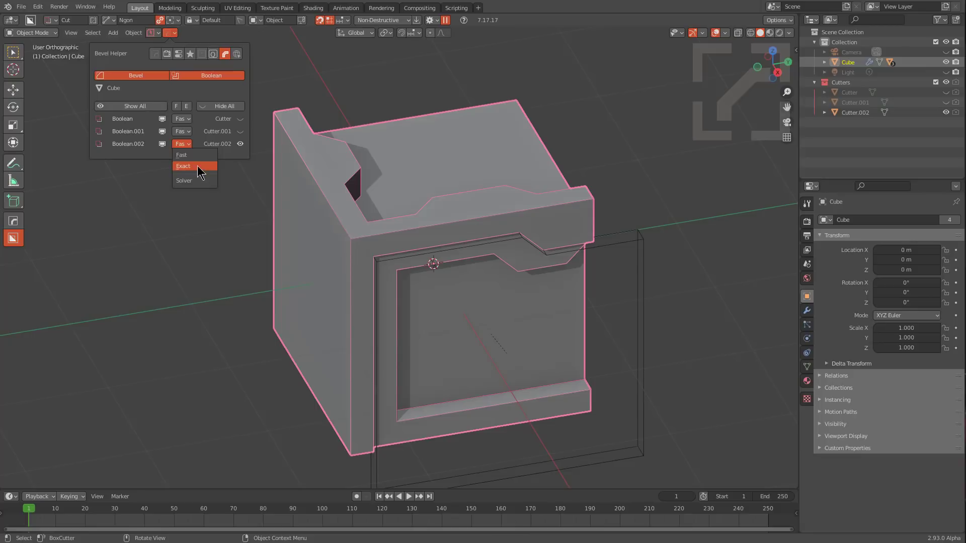
click(197, 166)
click(181, 144)
click(190, 157)
click(184, 142)
click(188, 164)
mouse_move(494, 223)
middle_down()
mouse_move(483, 230)
mouse_move(496, 227)
middle_up()
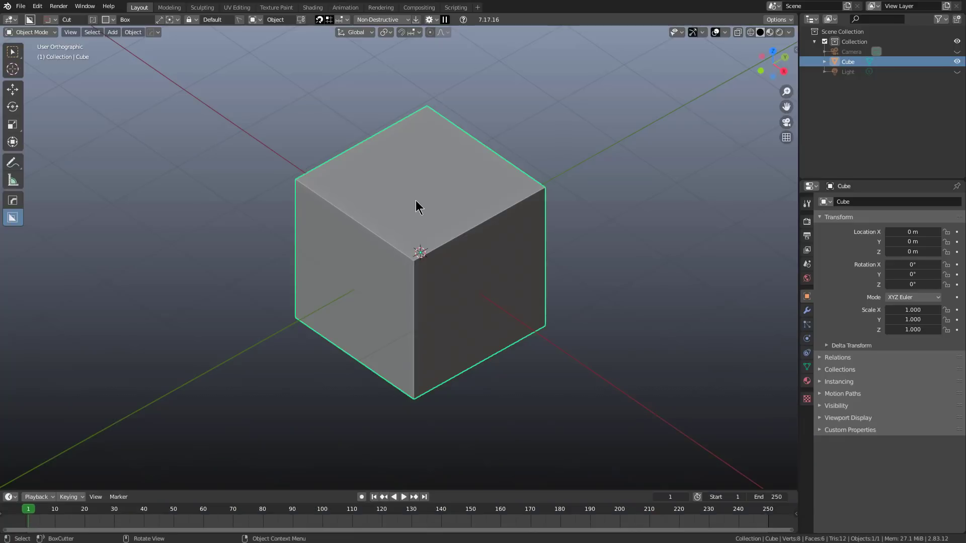
Step: On the fresh cube, adjust the snap grid size and cut a grid-snapped box through the top face's front-left edge, extruded 0.600
key(ctrl)
ctrl+scroll(382, 206, up, 2)
ctrl+scroll(373, 194, down, 2)
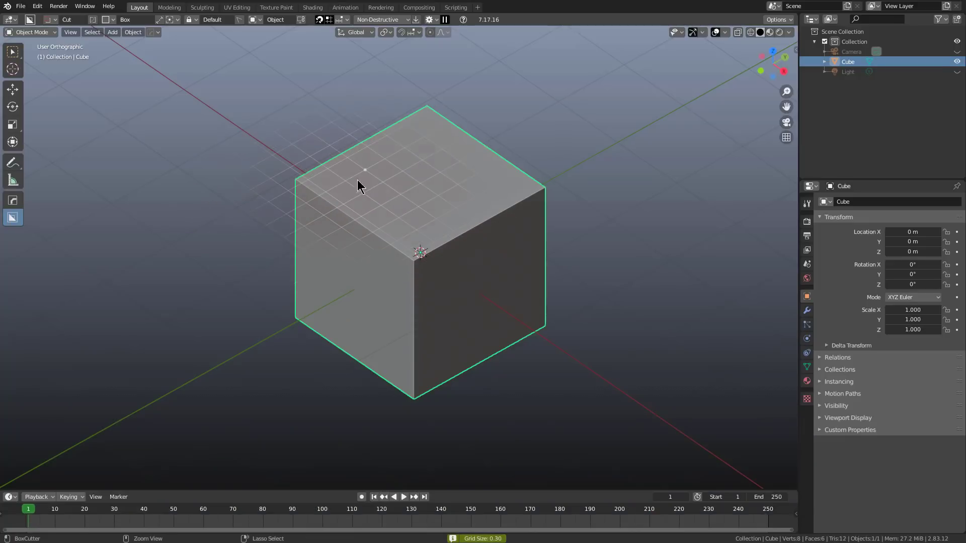
ctrl+scroll(399, 191, down, 1)
ctrl+scroll(382, 182, up, 1)
drag(367, 167, 355, 274)
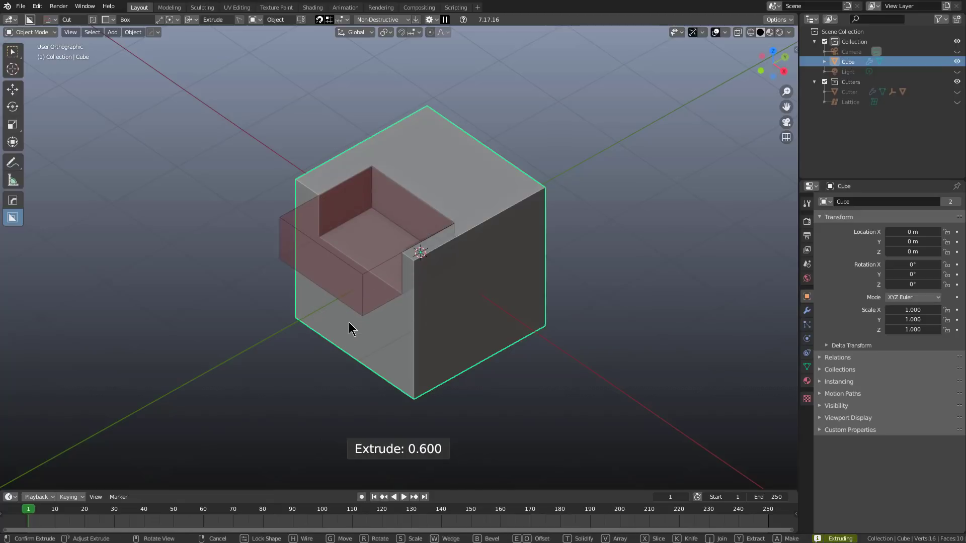
click(349, 322)
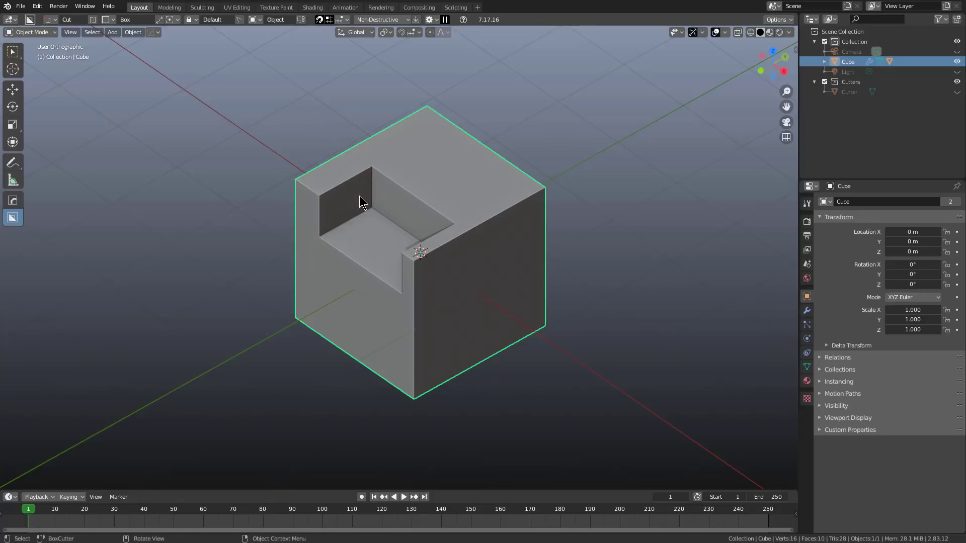
Step: On the new cube, set the snap grid size to 0.10 and draw and extrude a grid-snapped box over the top face's front-left edge
key(ctrl)
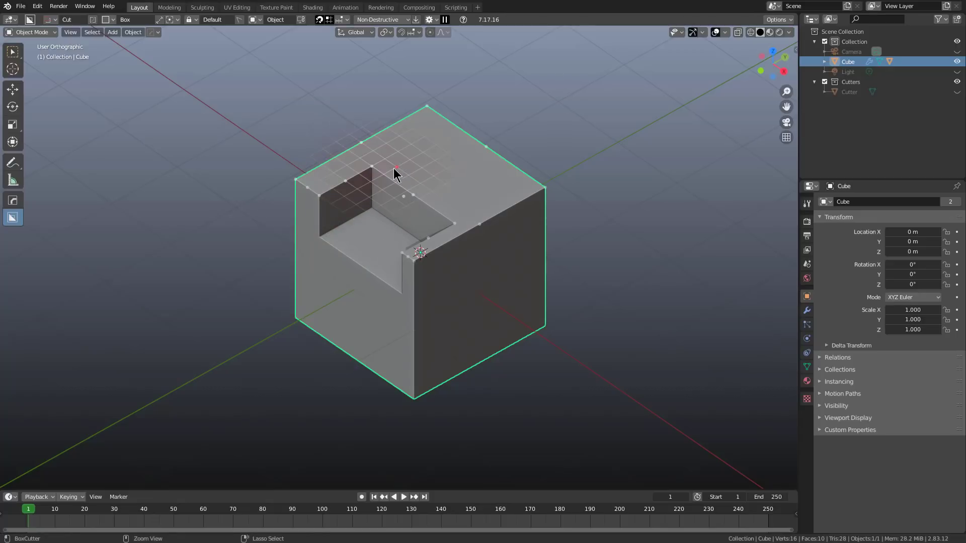
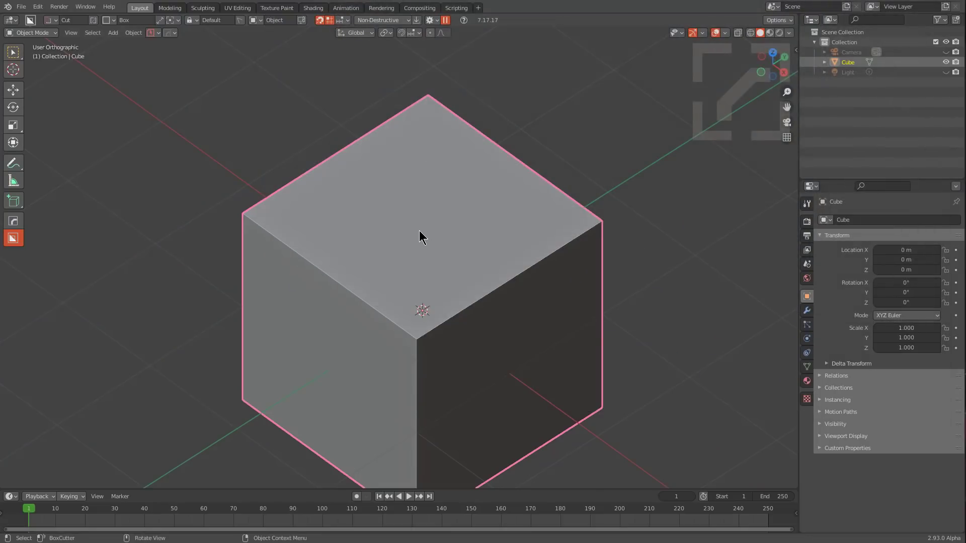
ctrl+scroll(361, 204, down, 1)
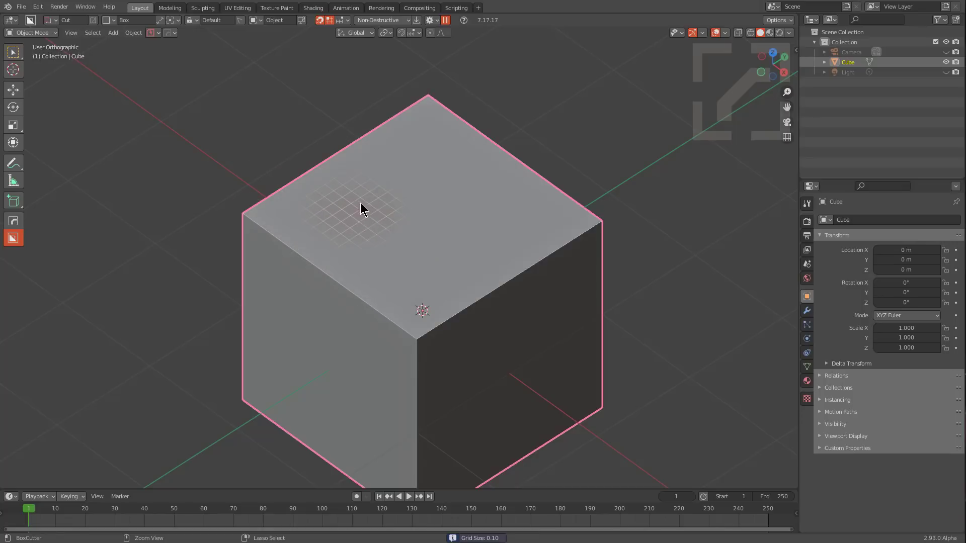
mouse_move(354, 182)
mouse_down()
mouse_move(336, 342)
mouse_move(347, 360)
mouse_up()
drag(352, 424, 351, 393)
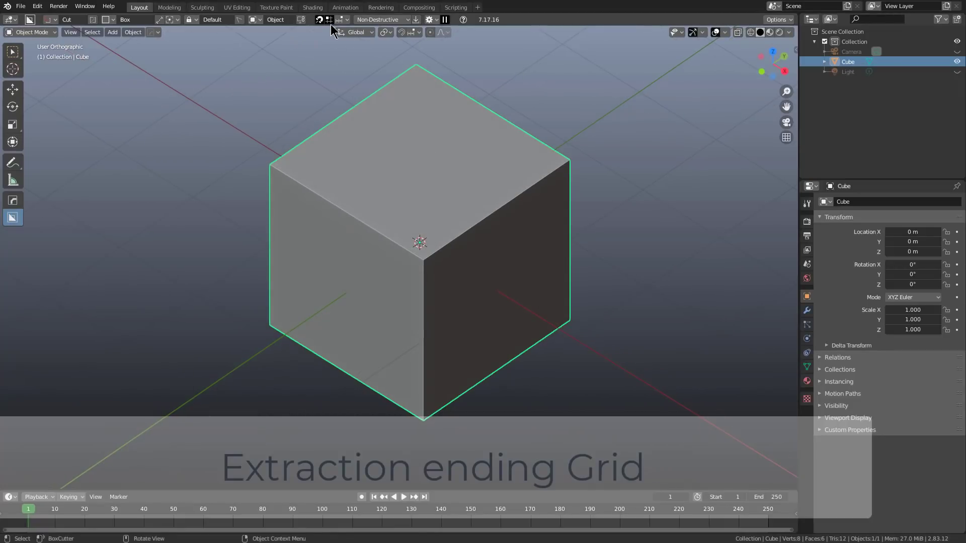
Step: Cut a box about 0.356 deep into the cube's front-left top edge, and cut a second, deeper box overlapping it
key(ctrl)
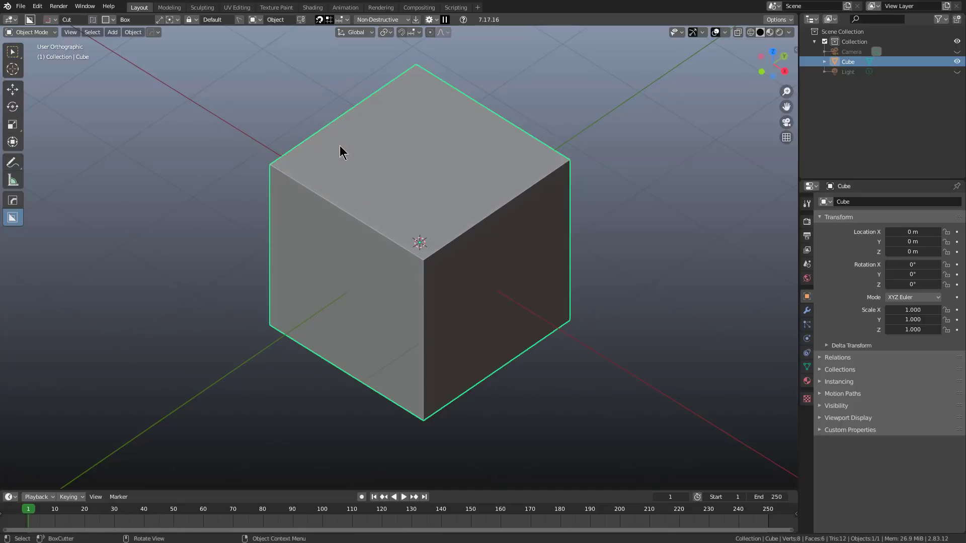
drag(340, 151, 327, 272)
click(349, 304)
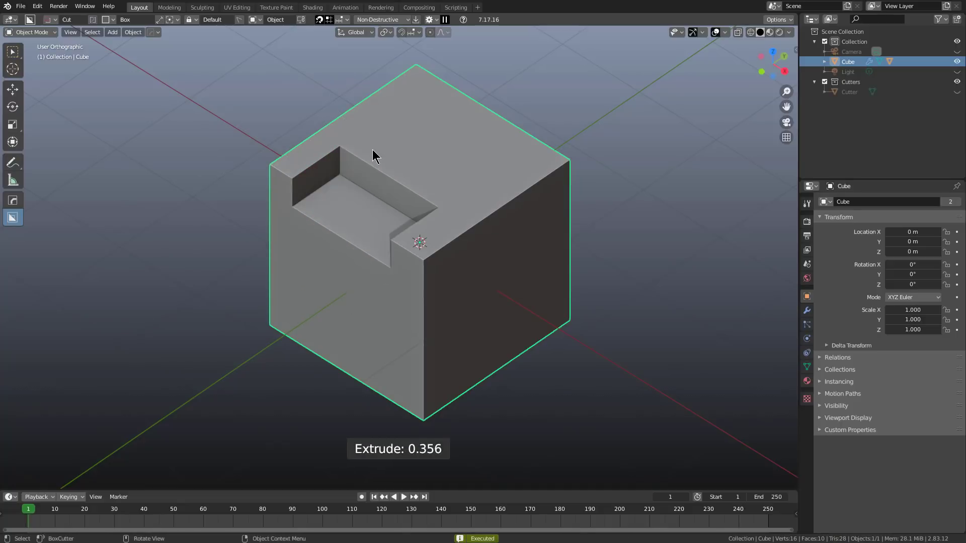
drag(372, 155, 393, 216)
click(384, 241)
Step: Draw a box around both recesses, extrude it about 0.808, and extract the enclosed geometry as a custom cutter shape
drag(350, 122, 359, 273)
key(y)
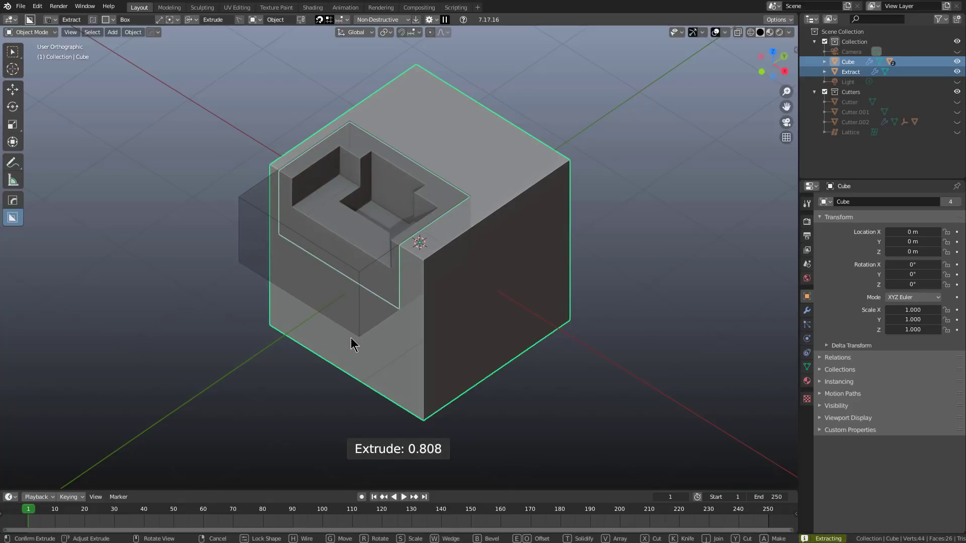
click(353, 336)
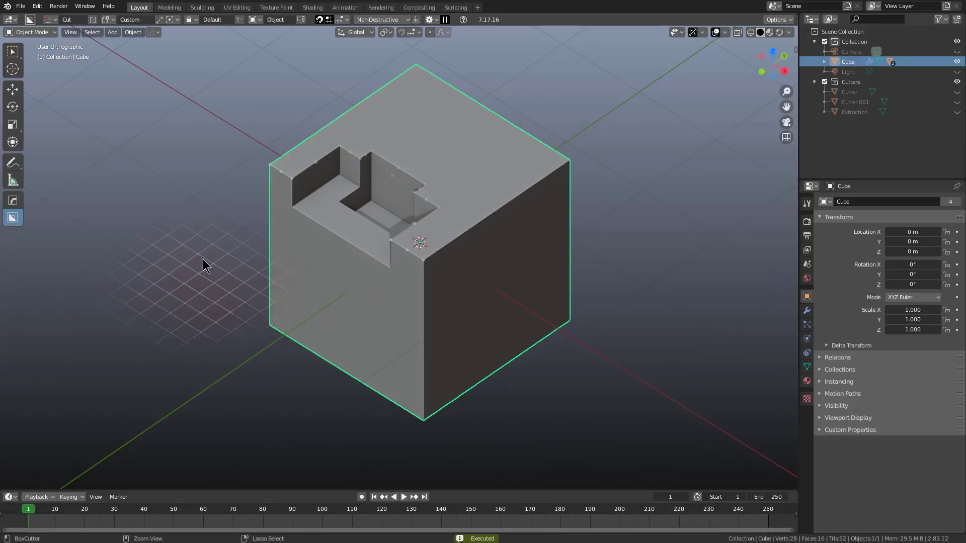
Step: Try drawing the extracted shape from the snap grid at several places beside and across the cube
mouse_move(203, 260)
mouse_down()
mouse_move(198, 268)
mouse_move(332, 370)
mouse_up()
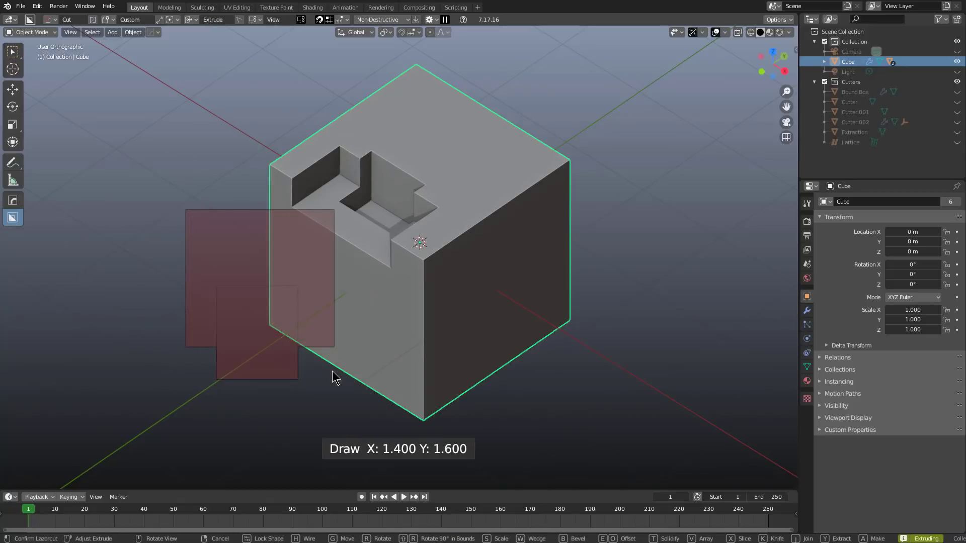
right_click(332, 370)
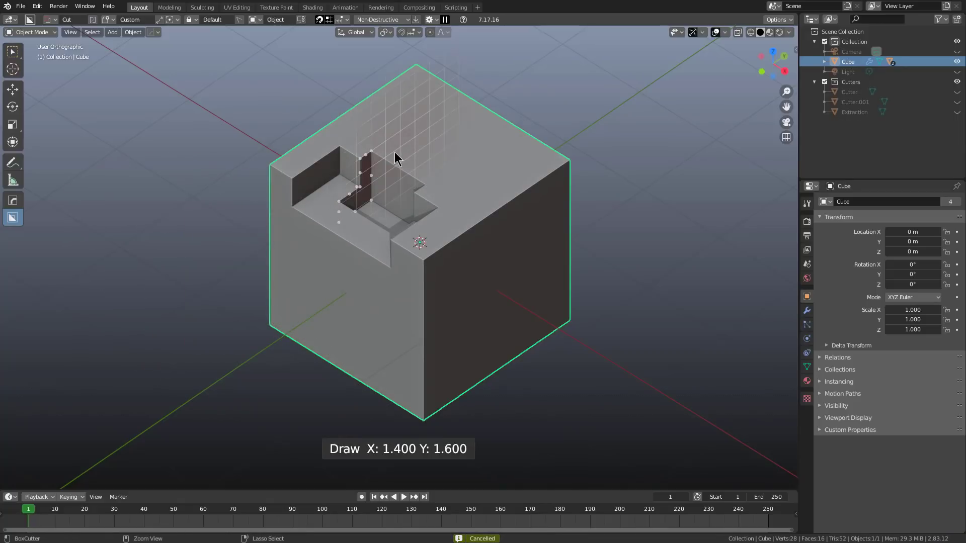
mouse_move(161, 104)
mouse_down()
mouse_move(244, 262)
mouse_move(504, 370)
mouse_move(442, 358)
mouse_move(453, 371)
mouse_up()
right_click(452, 371)
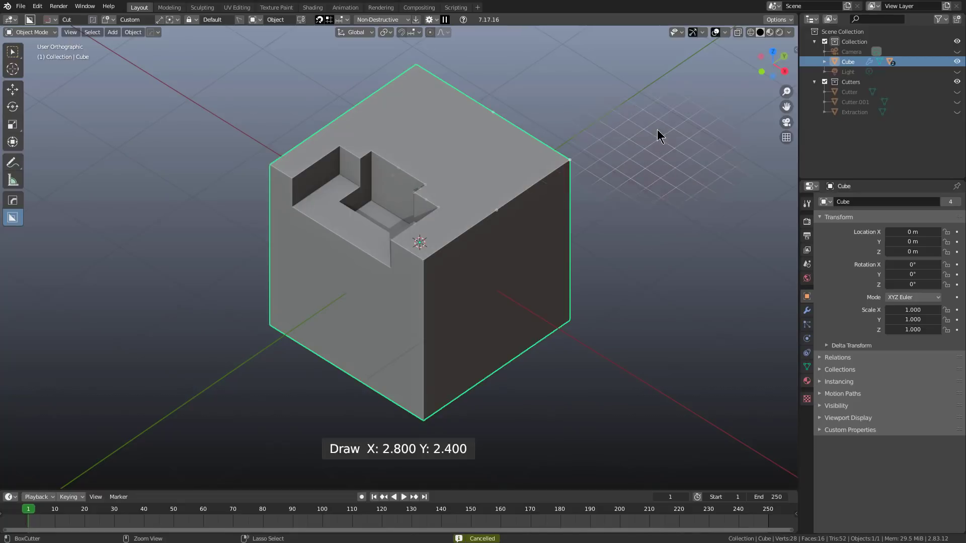
mouse_move(653, 124)
mouse_down()
mouse_move(554, 392)
mouse_move(455, 384)
mouse_move(482, 333)
mouse_up()
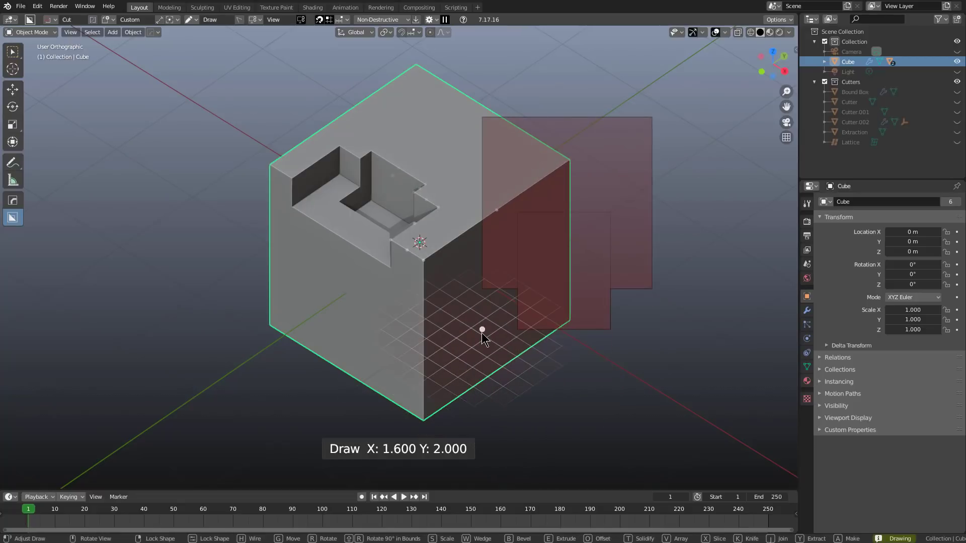
right_click(482, 333)
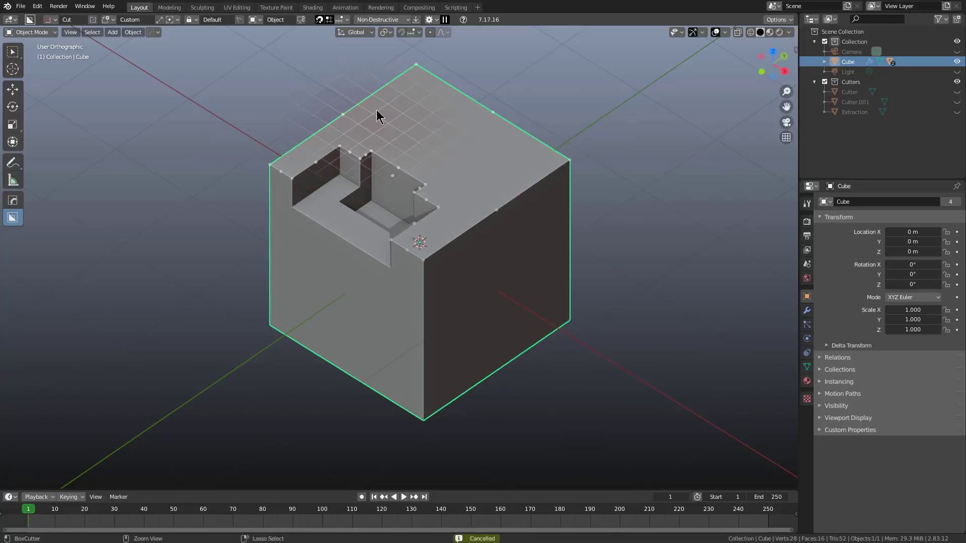
drag(229, 97, 400, 263)
right_click(399, 263)
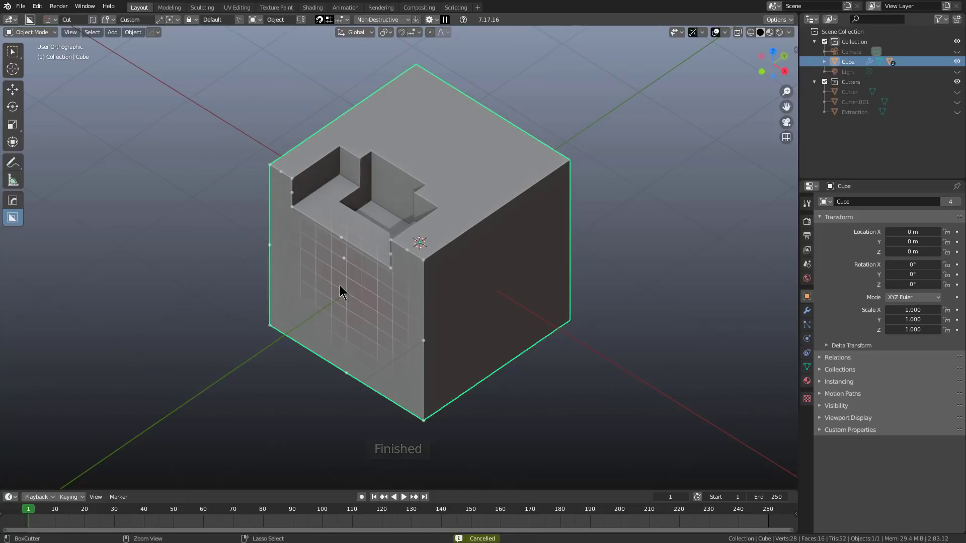
mouse_move(229, 166)
mouse_down()
mouse_move(297, 231)
mouse_move(350, 345)
mouse_move(407, 373)
mouse_move(384, 394)
mouse_move(397, 395)
mouse_up()
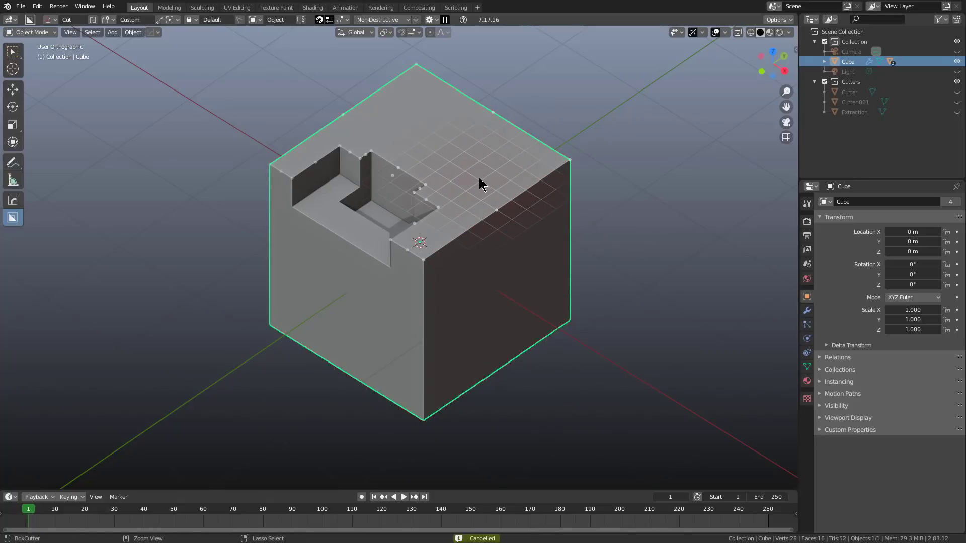
Step: Cut the extracted shape into the cube's right top corner from a grid point on the top face, extruded about 0.478
mouse_move(480, 180)
mouse_down()
mouse_move(524, 173)
mouse_move(612, 184)
mouse_move(644, 165)
mouse_move(639, 176)
mouse_up()
click(632, 202)
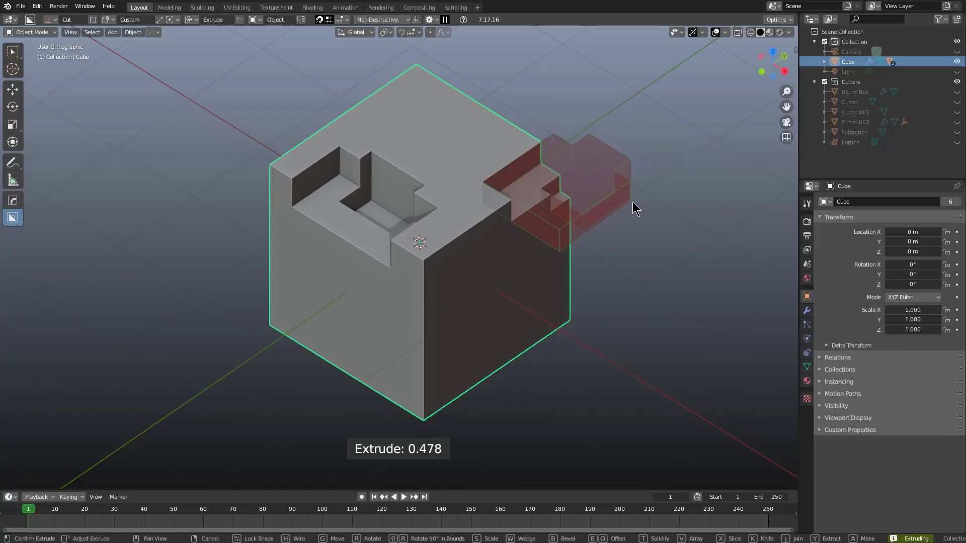
click(613, 172)
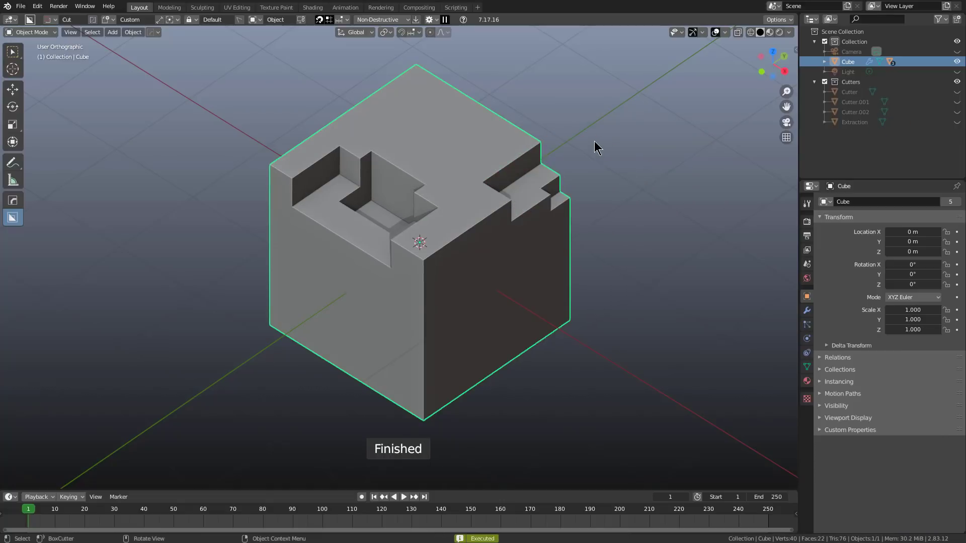
Step: Cut the extracted shape into the back edge of the cube's top face from a grid point, extruded about 0.279
click(340, 21)
key(ctrl)
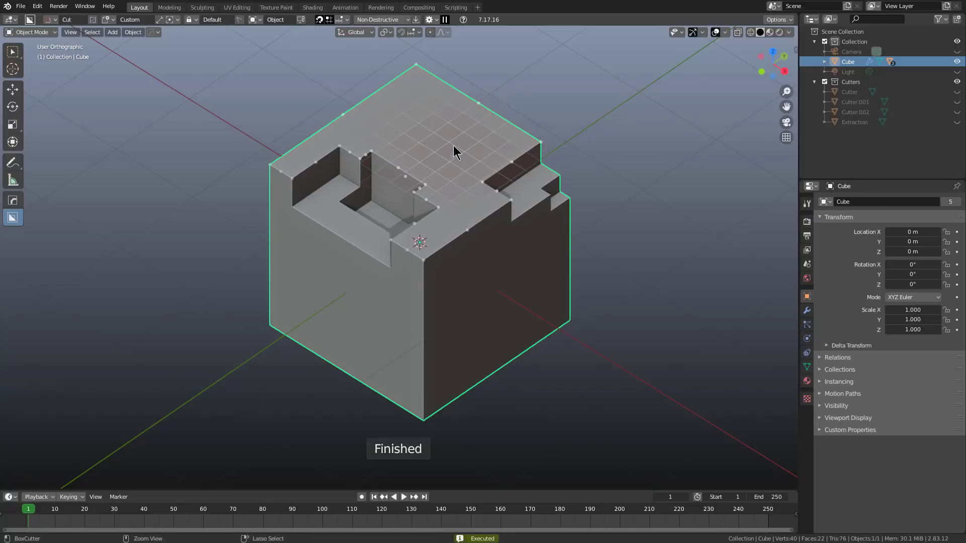
mouse_move(392, 129)
ctrl+mouse_down()
mouse_move(510, 107)
mouse_move(512, 132)
ctrl+mouse_up()
click(505, 155)
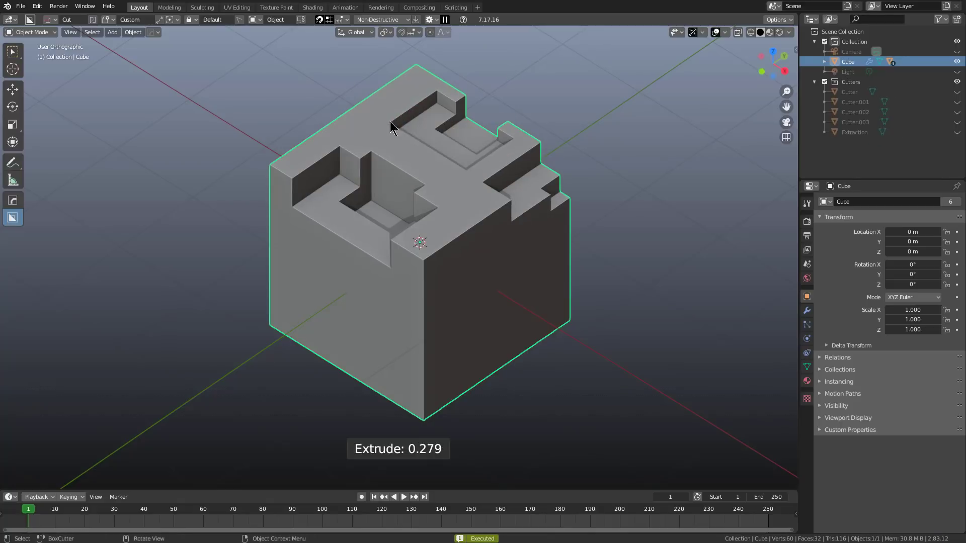
mouse_move(197, 120)
ctrl+mouse_down()
mouse_move(339, 319)
mouse_move(391, 324)
mouse_move(370, 373)
mouse_move(392, 391)
ctrl+mouse_up()
key(Escape)
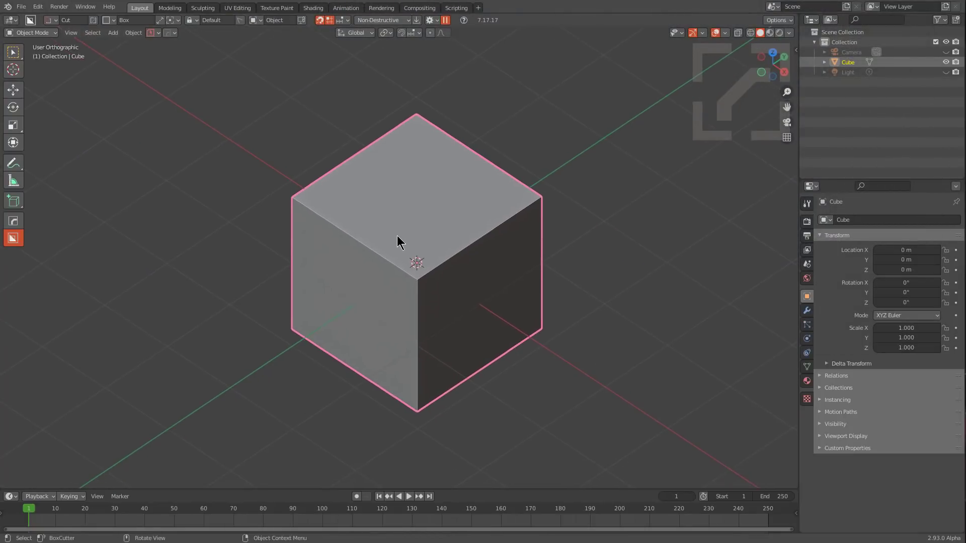
Step: On the new cube, cut a box about 0.388 deep into the front-left top edge and an overlapping box about 0.763 deep
middle_drag(397, 235, 400, 224)
drag(355, 203, 376, 271)
click(374, 298)
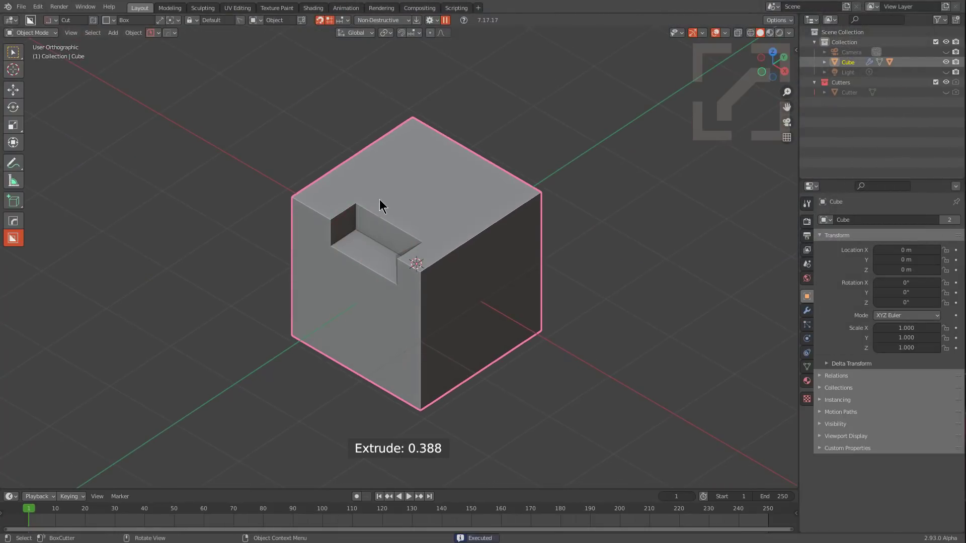
drag(373, 206, 399, 241)
Step: Set the snap grid size to 0.20 over the cube's top face
key(ctrl)
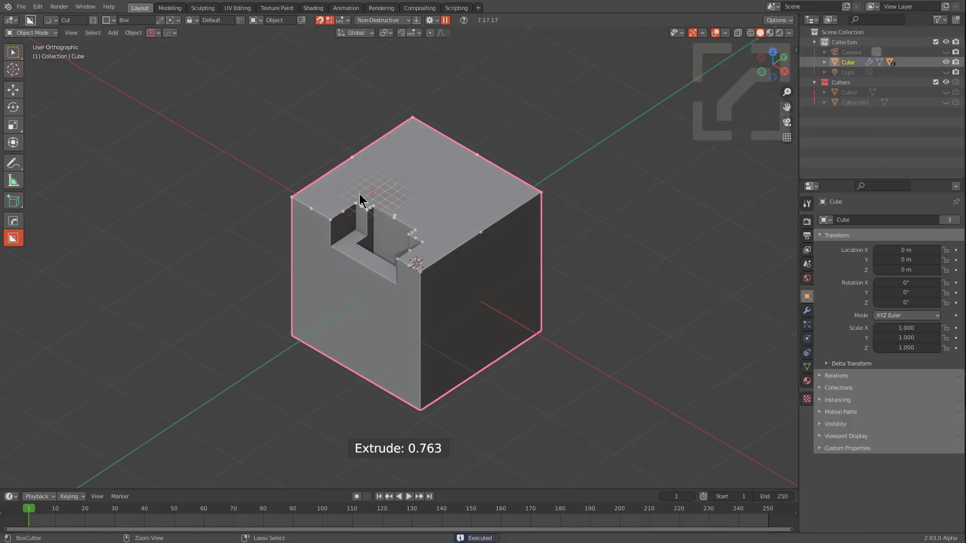
ctrl+scroll(338, 187, up, 2)
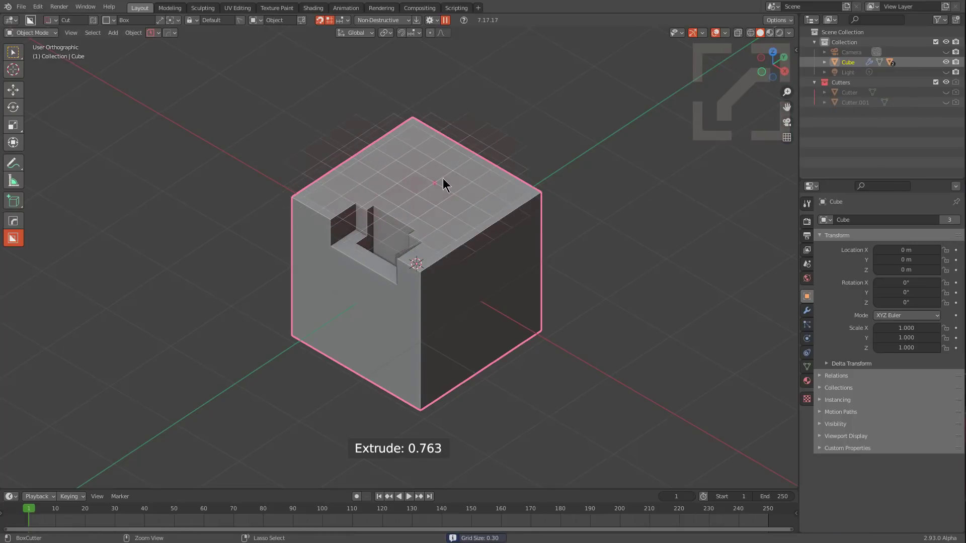
scroll(345, 240, up, 2)
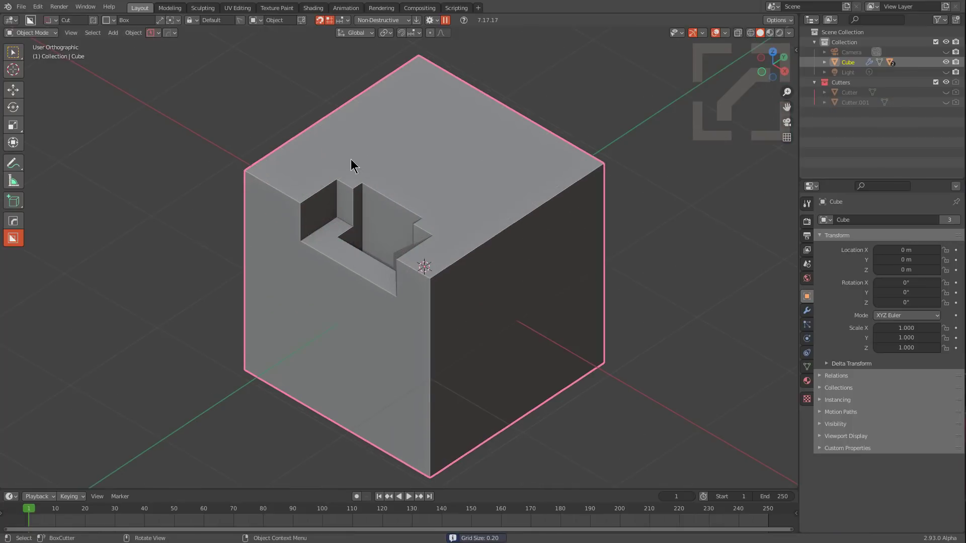
Step: Extract the recess in the cube's front-left top edge as a custom cutter, using a box extruded about 0.789
mouse_move(350, 161)
mouse_down()
mouse_move(312, 261)
mouse_move(355, 307)
mouse_up()
key(y)
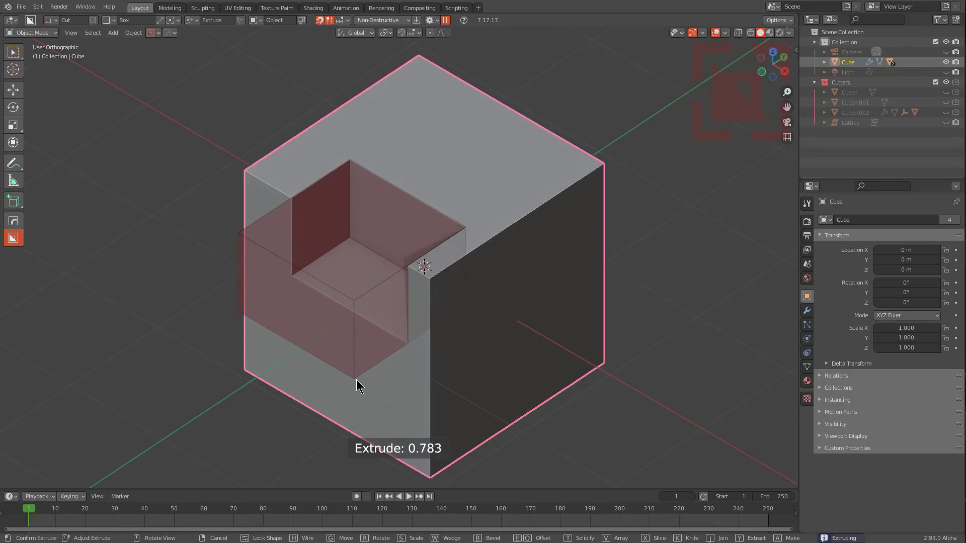
click(357, 379)
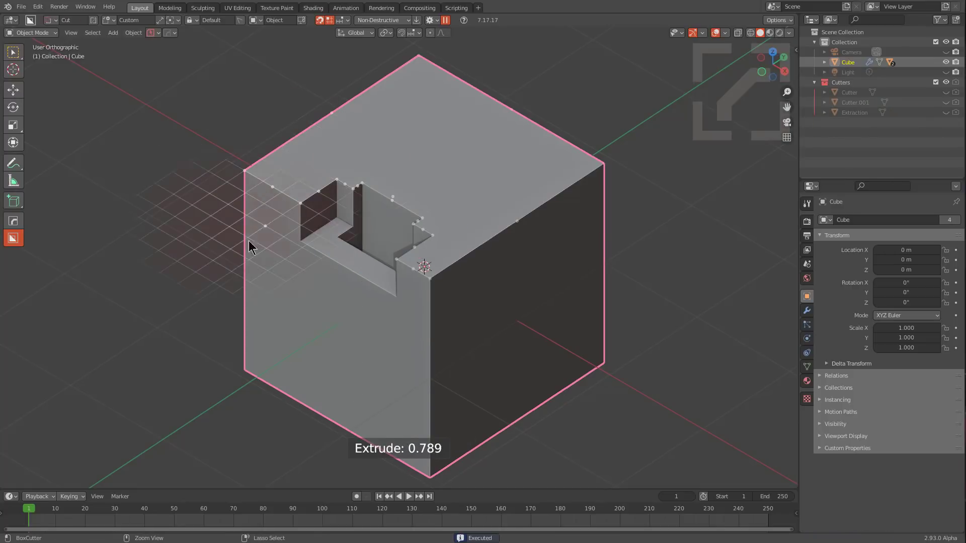
Step: Cut the extracted shape three times in descending steps toward the cube's front-right side, extruded about 0.270, 0.425 and 0.350
mouse_move(150, 308)
mouse_down()
mouse_move(329, 319)
mouse_move(507, 231)
mouse_move(607, 231)
mouse_move(642, 243)
mouse_up()
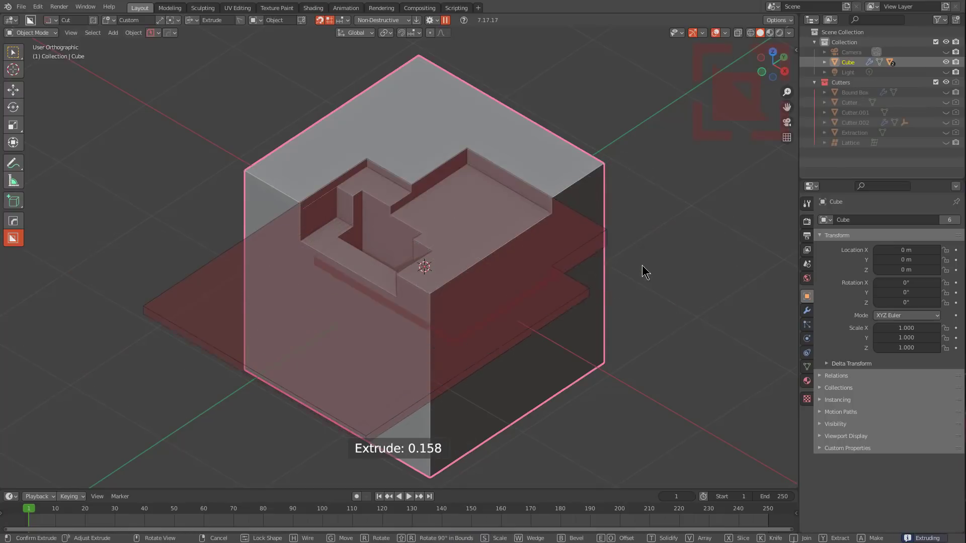
click(638, 274)
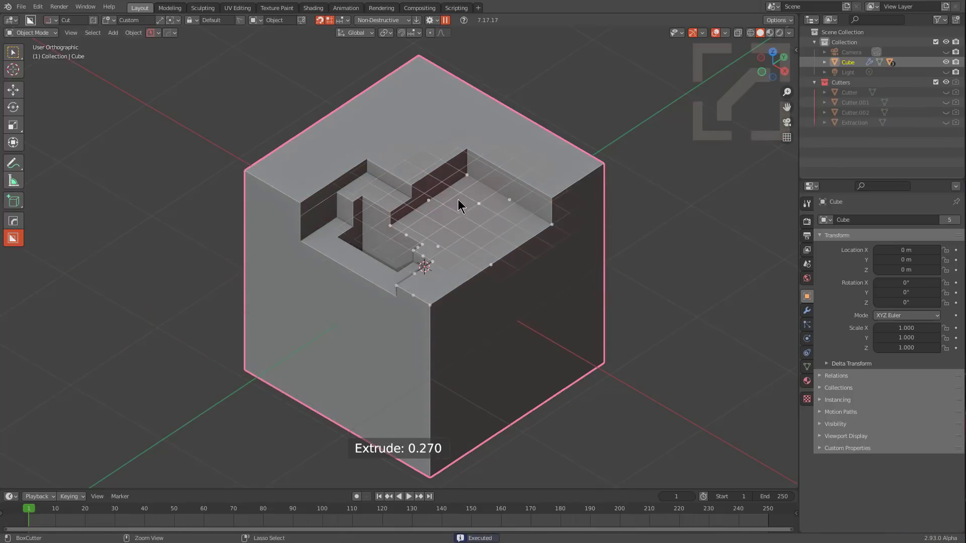
drag(459, 196, 454, 379)
click(460, 397)
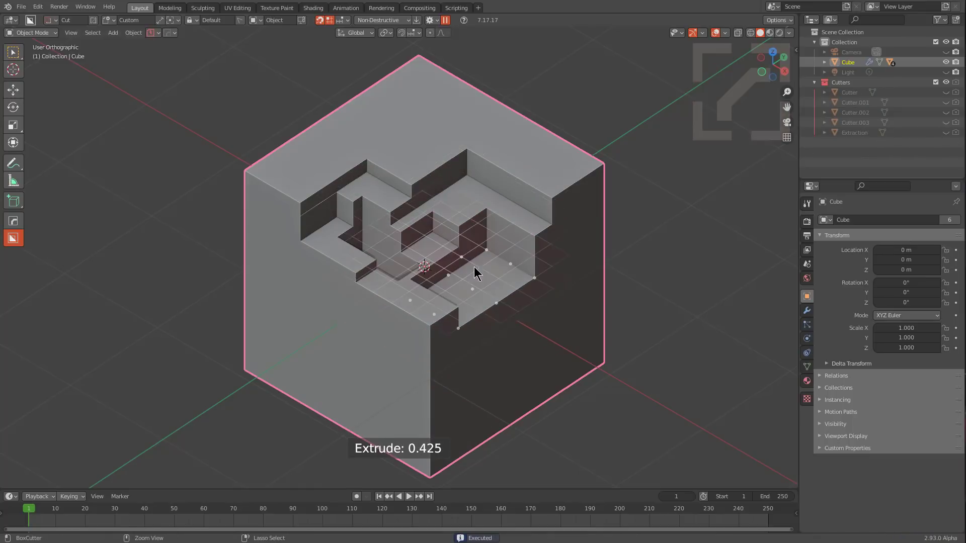
mouse_move(479, 267)
mouse_down()
mouse_move(482, 338)
mouse_move(500, 355)
mouse_up()
click(511, 394)
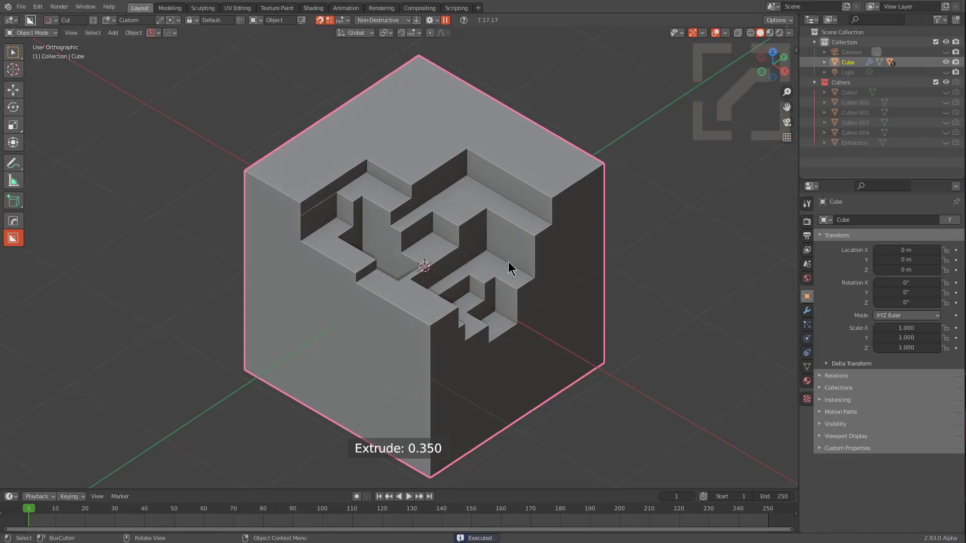
middle_drag(464, 240, 448, 235)
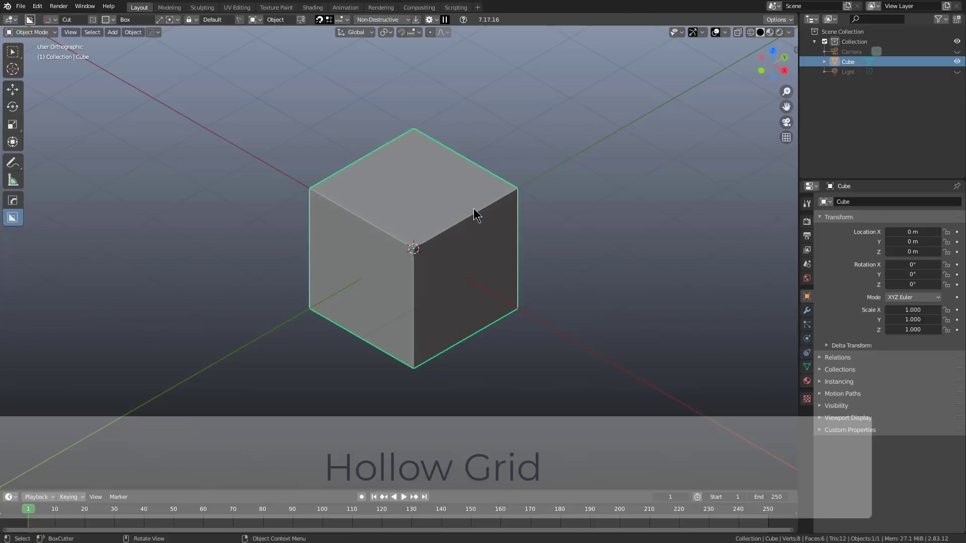
Step: On a plain cube, cut two box notches into the right vertical edge from grid points beside it, the upper box drawn 0.400 by 0.600
scroll(501, 219, up, 4)
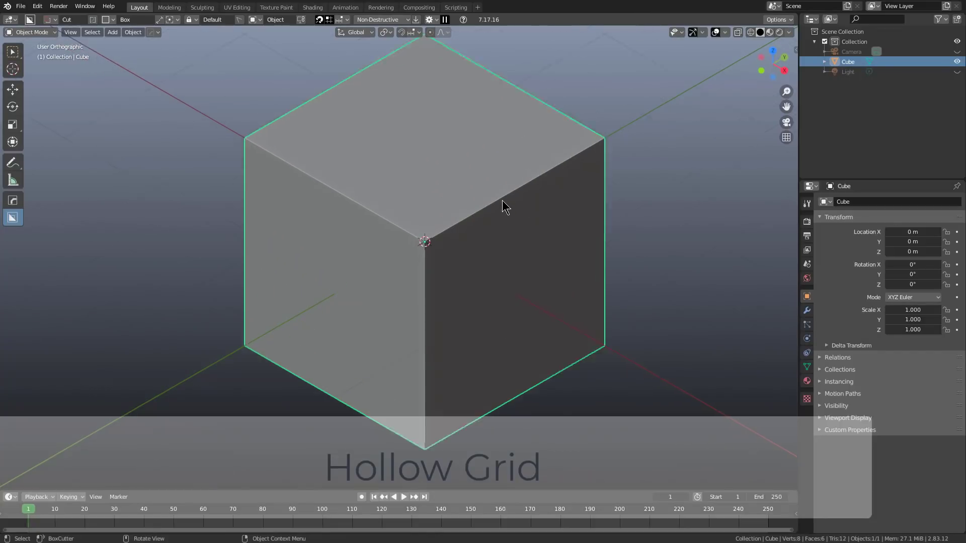
scroll(473, 176, up, 1)
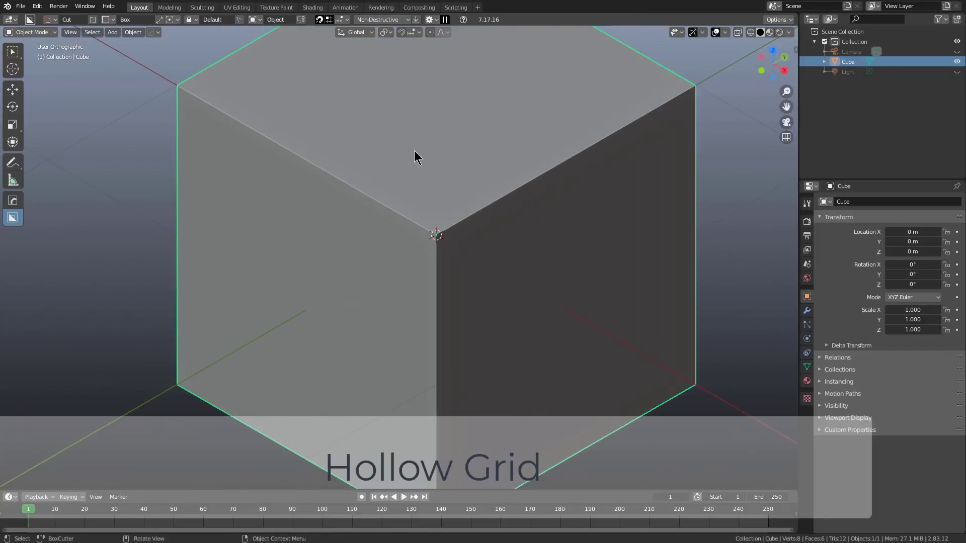
middle_drag(414, 151, 415, 146)
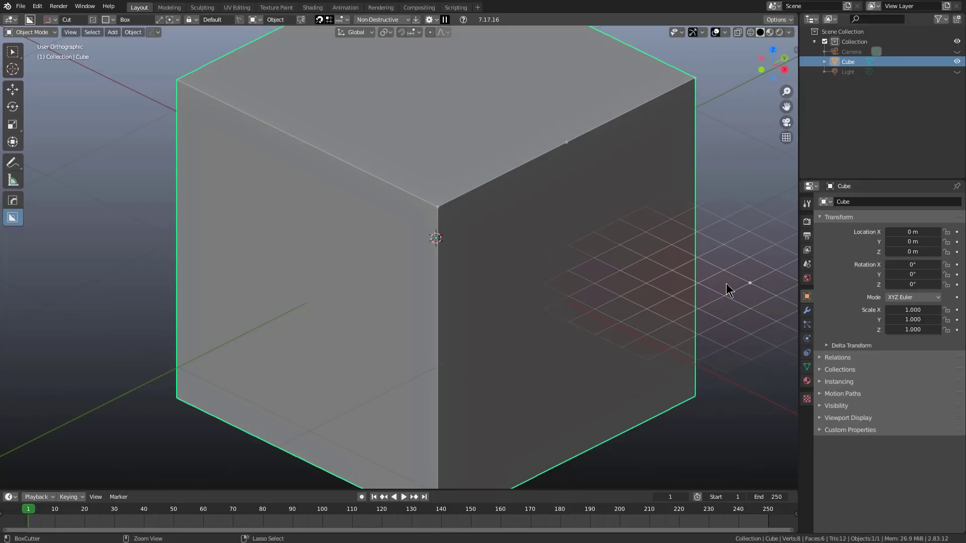
mouse_move(726, 284)
mouse_down()
mouse_move(666, 282)
mouse_move(636, 358)
mouse_move(652, 426)
mouse_move(643, 452)
mouse_up()
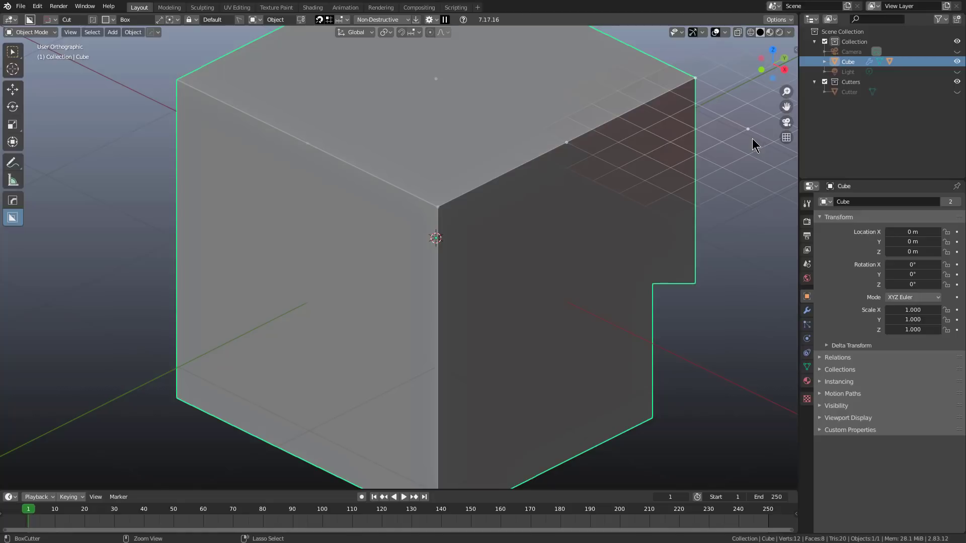
mouse_move(752, 140)
mouse_down()
mouse_move(689, 190)
mouse_move(639, 280)
mouse_move(681, 268)
mouse_up()
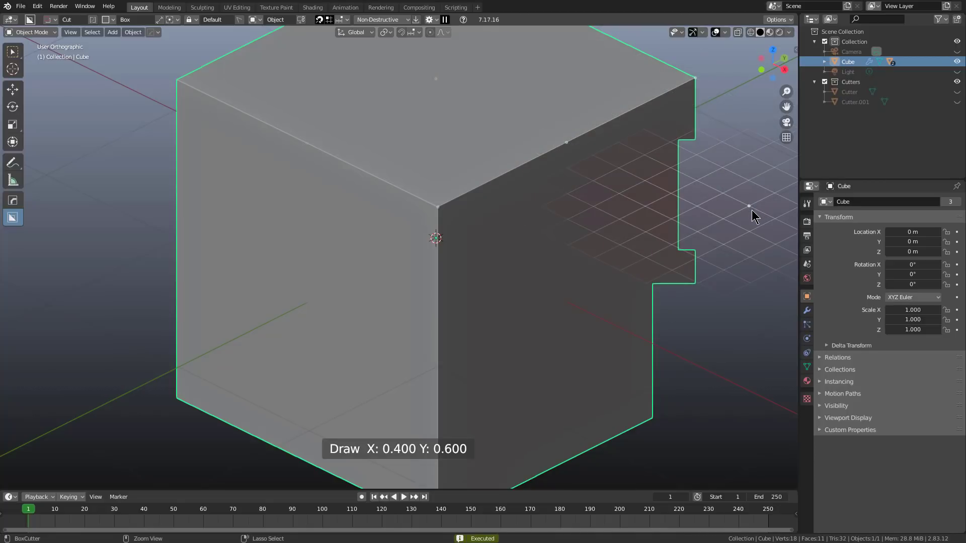
Step: Cut two overlapping boxes into the top face's front-right edge from off-surface grid points, extruded about 0.198 and 0.122
mouse_move(752, 211)
mouse_down()
mouse_move(500, 231)
mouse_move(467, 284)
mouse_move(428, 313)
mouse_move(462, 282)
mouse_move(378, 308)
mouse_move(382, 316)
mouse_up()
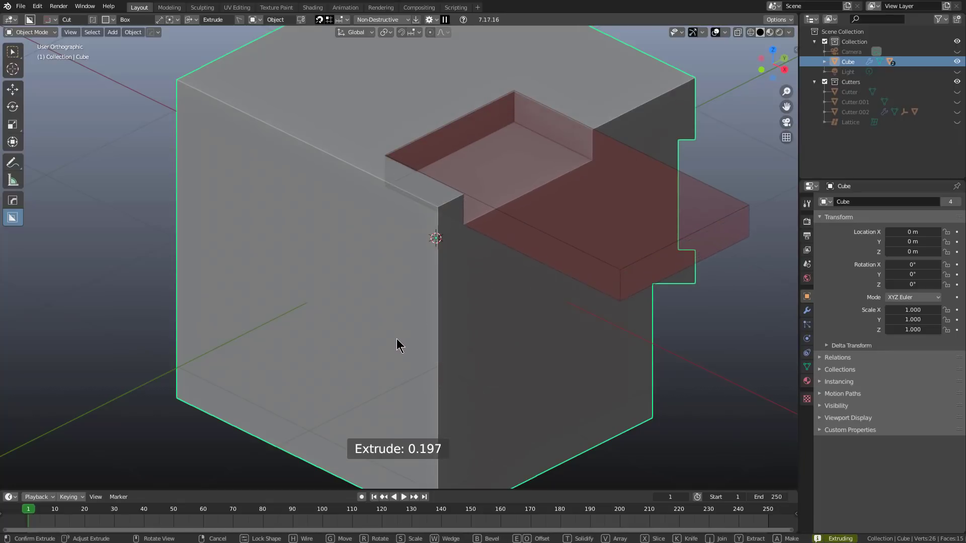
click(399, 343)
key(ctrl)
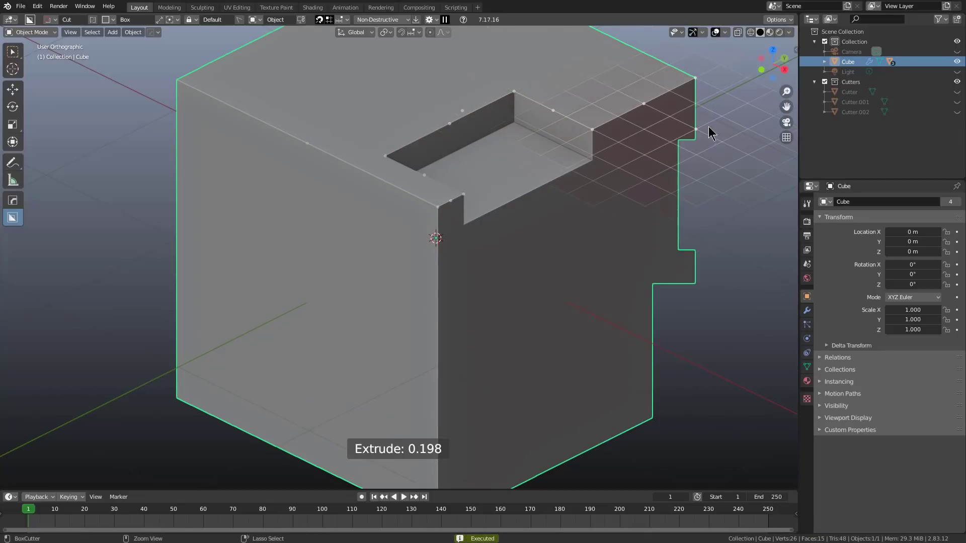
mouse_move(778, 197)
mouse_down()
mouse_move(703, 196)
mouse_move(492, 284)
mouse_move(397, 243)
mouse_move(360, 257)
mouse_up()
click(355, 276)
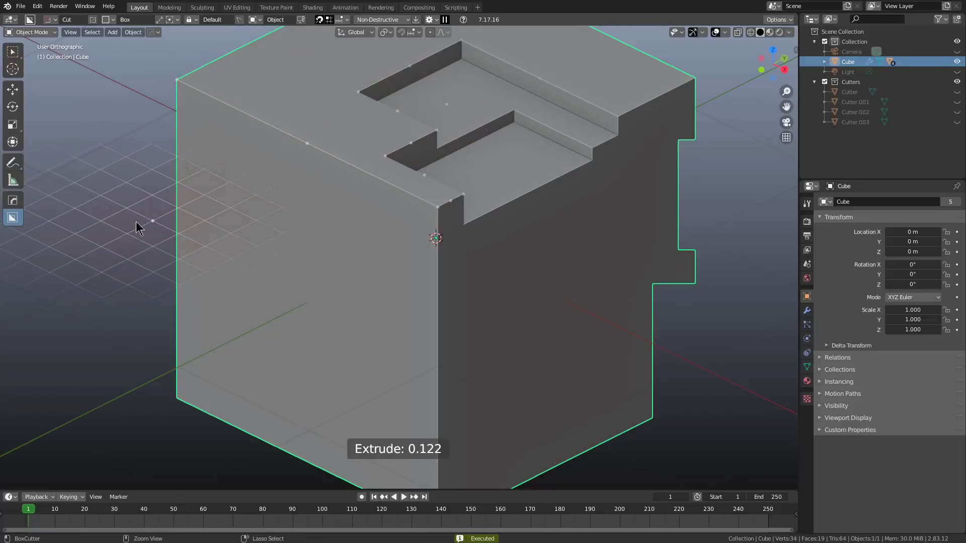
Step: Cut a 1.000 by 1.800 box about 0.109 deep into the top face's front-left edge from a grid point beside the cube
mouse_move(100, 221)
mouse_down()
mouse_move(189, 220)
mouse_move(338, 277)
mouse_move(378, 339)
mouse_move(460, 334)
mouse_up()
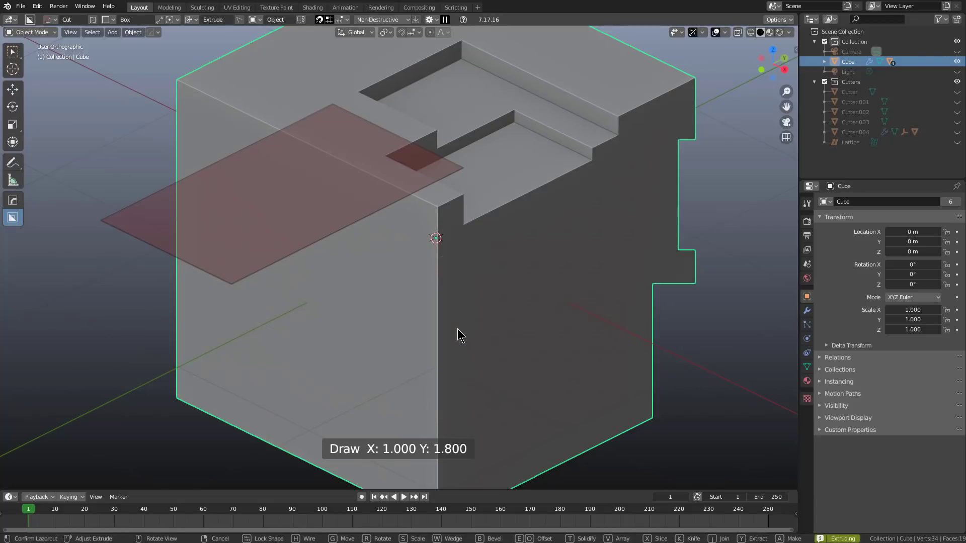
click(452, 344)
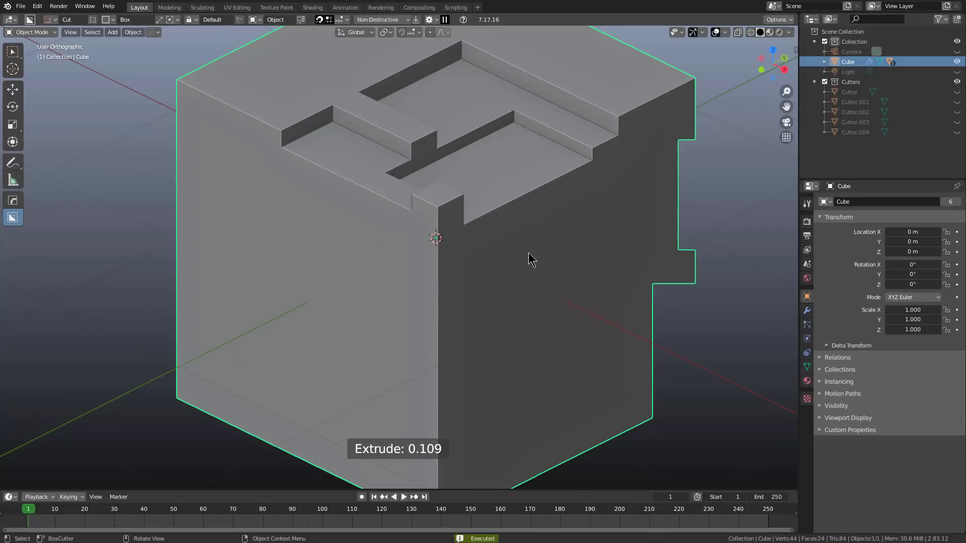
Step: Draw a box cut across the cube's left vertical edge, starting from the grid beside the front-left face
scroll(411, 221, down, 1)
key(ctrl)
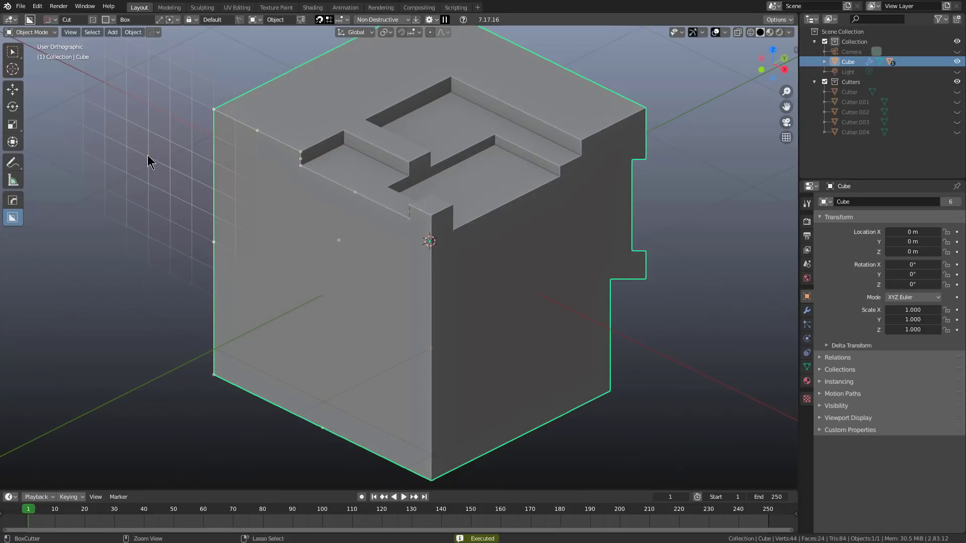
mouse_move(137, 147)
ctrl+mouse_down()
mouse_move(107, 171)
mouse_move(212, 297)
mouse_move(241, 391)
mouse_move(237, 368)
mouse_move(224, 362)
ctrl+mouse_up()
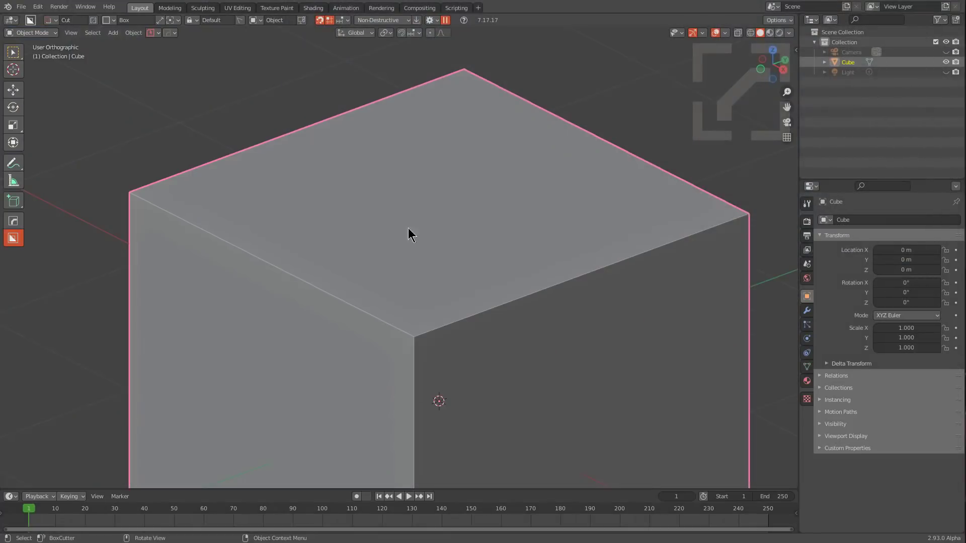
Step: On the new cube, cut a box about 0.180 deep into the top face's left corner from an off-surface grid point
scroll(401, 241, down, 2)
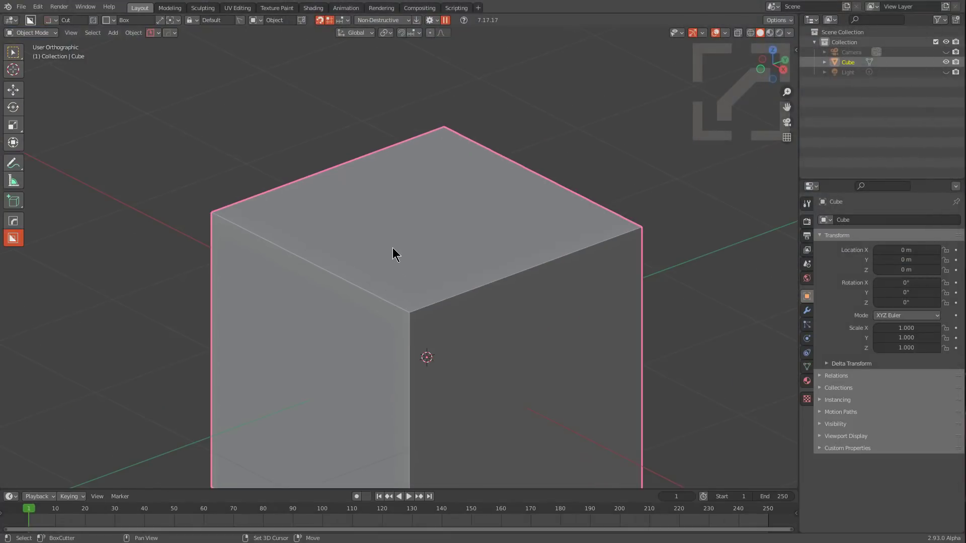
scroll(390, 232, up, 1)
scroll(387, 219, down, 1)
key(ctrl)
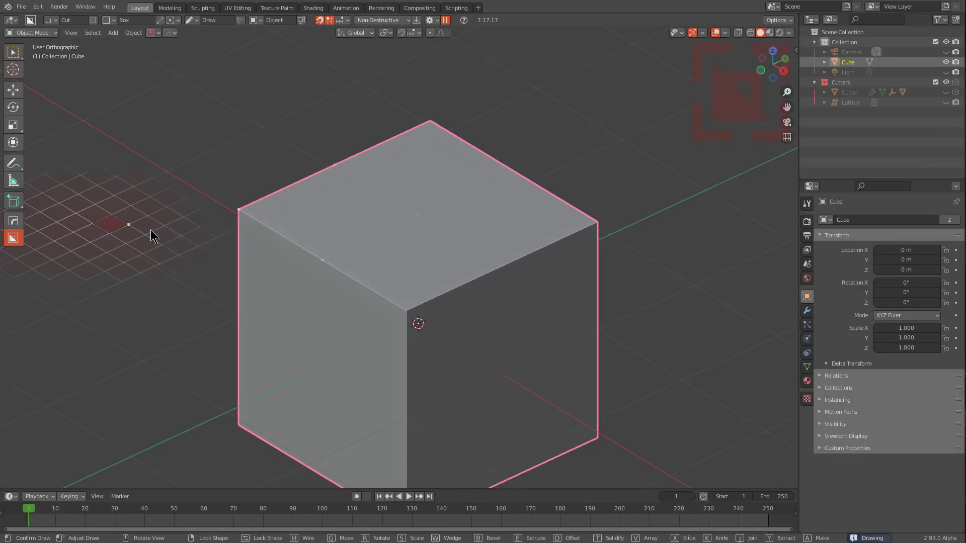
mouse_move(151, 231)
mouse_down()
mouse_move(345, 252)
mouse_move(369, 231)
mouse_move(363, 241)
mouse_up()
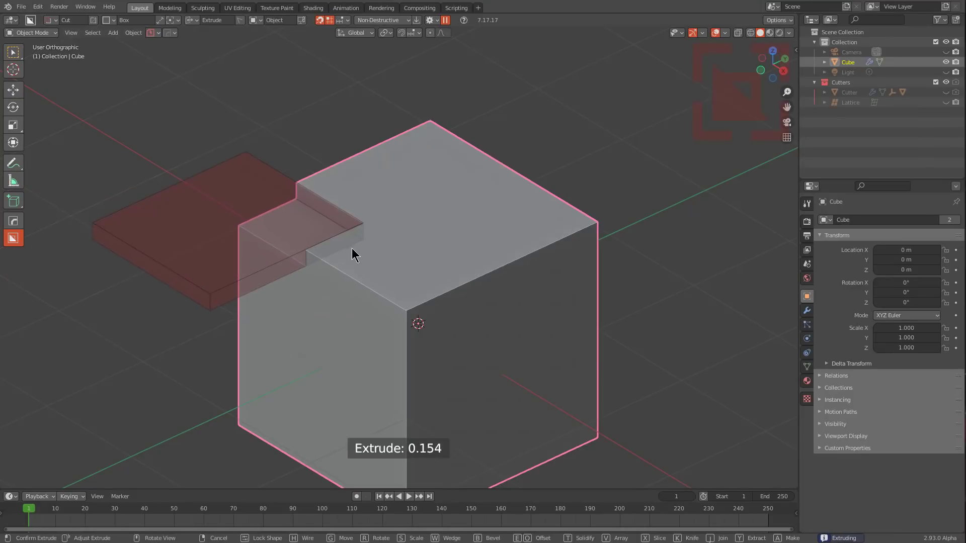
click(374, 222)
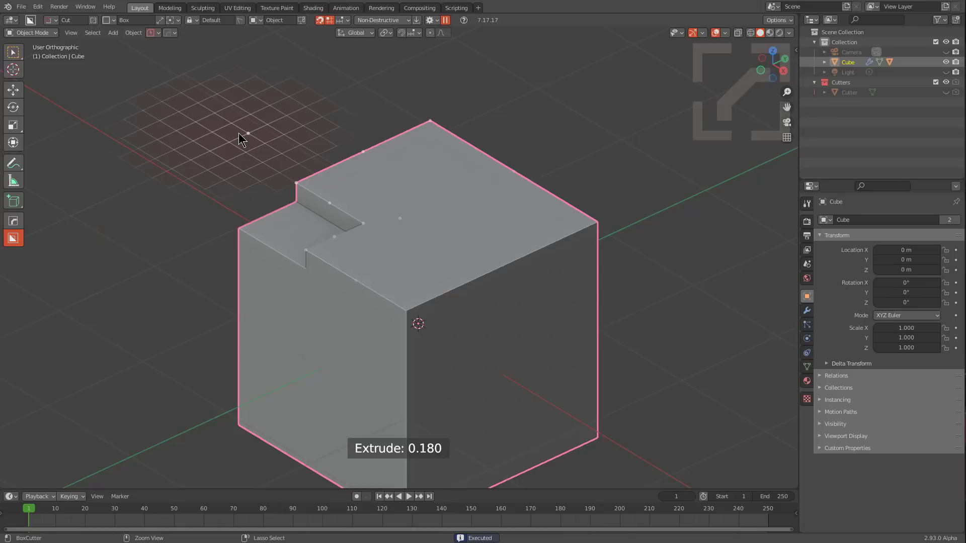
Step: Cut a larger box around the recessed left corner with Solidify applied at a thickness of about -0.041
mouse_move(240, 134)
mouse_down()
mouse_move(348, 201)
mouse_move(315, 295)
mouse_move(273, 277)
mouse_move(259, 295)
mouse_up()
key(t)
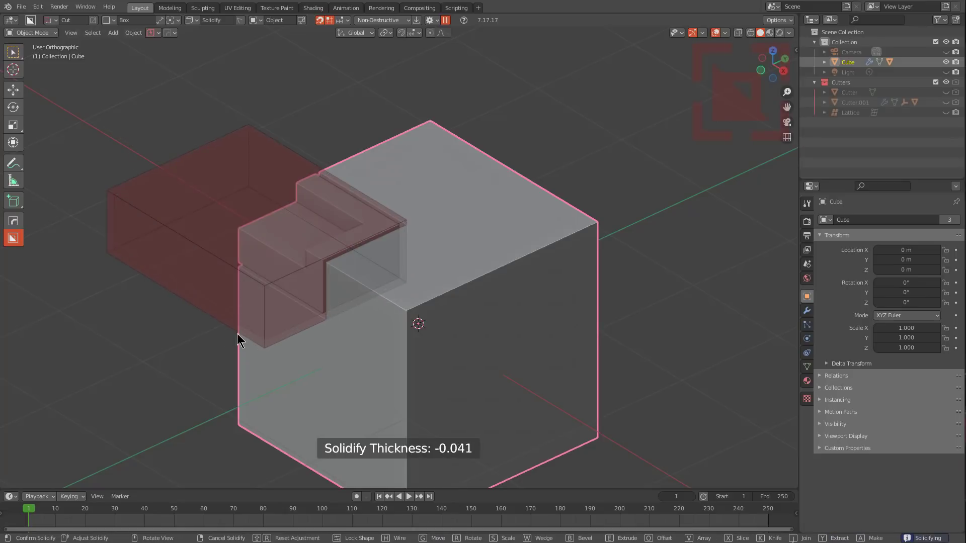
key(Tab)
click(252, 327)
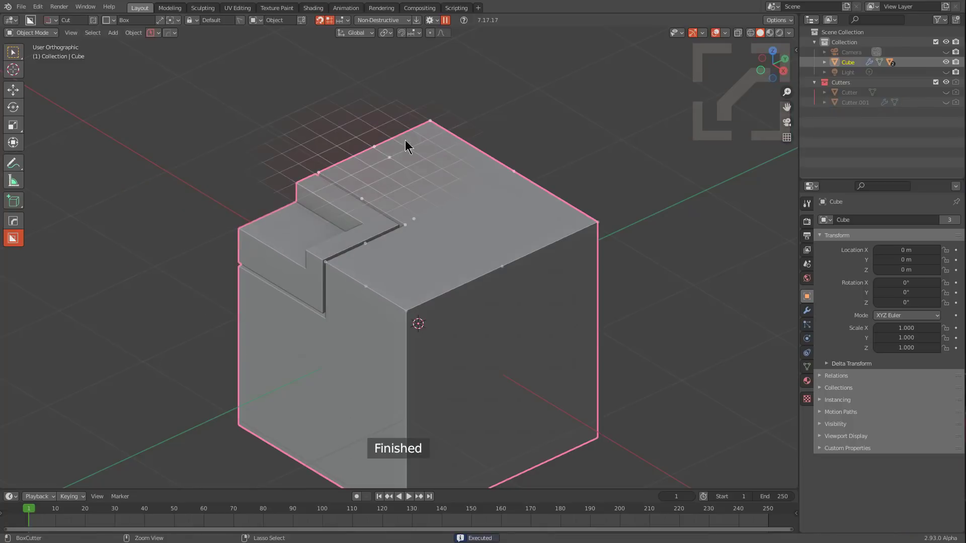
Step: Cut a box about 0.320 deep into the back-right edge of the cube's top face
mouse_move(322, 117)
mouse_down()
mouse_move(560, 150)
mouse_move(621, 199)
mouse_up()
click(450, 226)
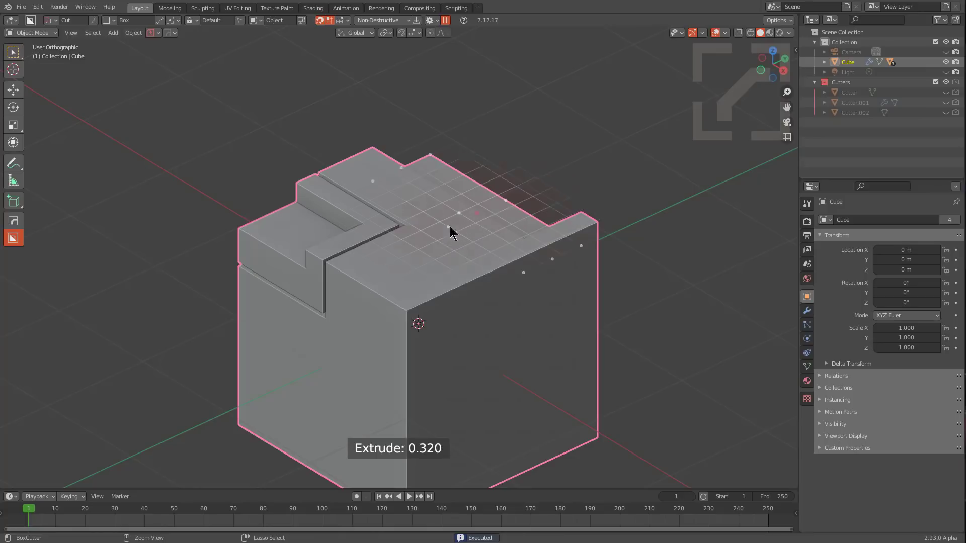
Step: Set the snap grid size to 0.20 and open the grid snapping options
ctrl+scroll(450, 224, down, 2)
ctrl+scroll(452, 222, up, 3)
ctrl+scroll(454, 219, down, 2)
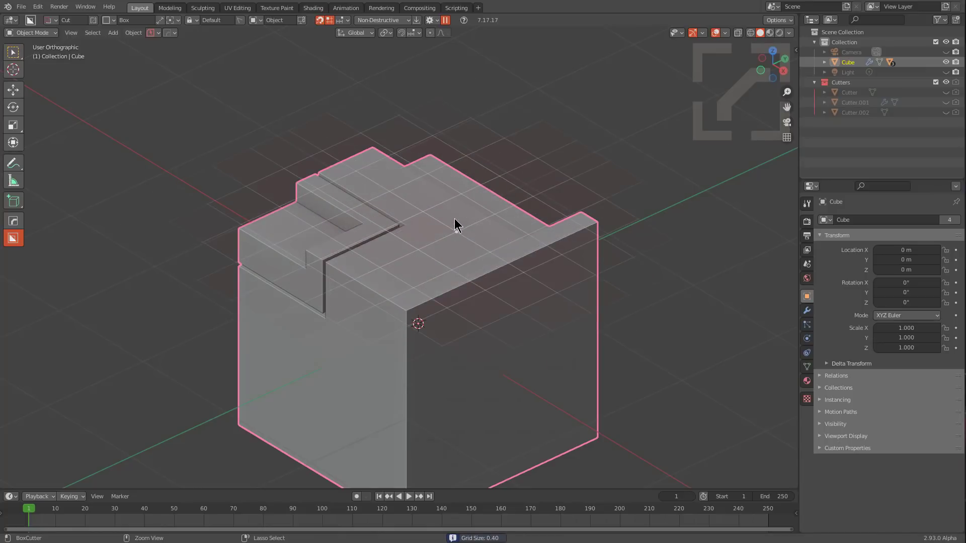
click(346, 20)
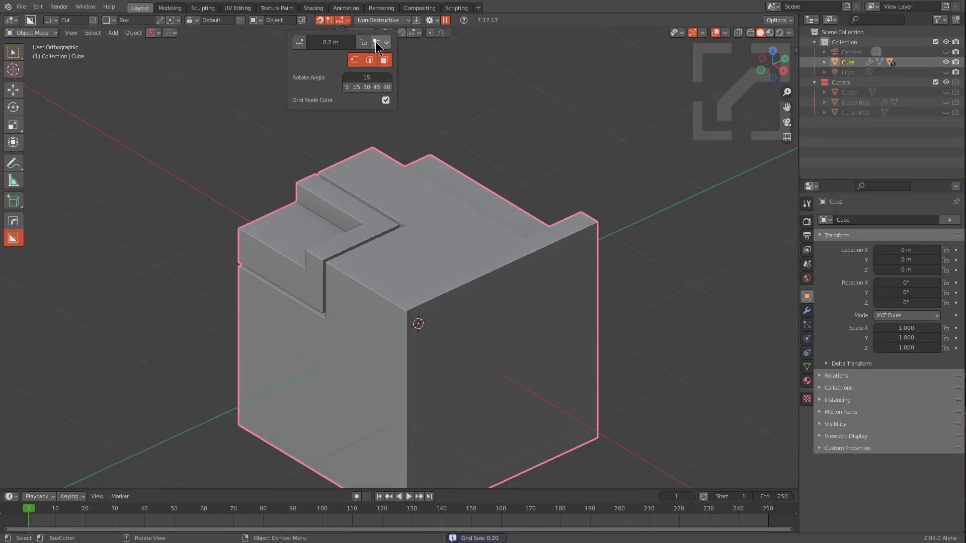
mouse_move(375, 42)
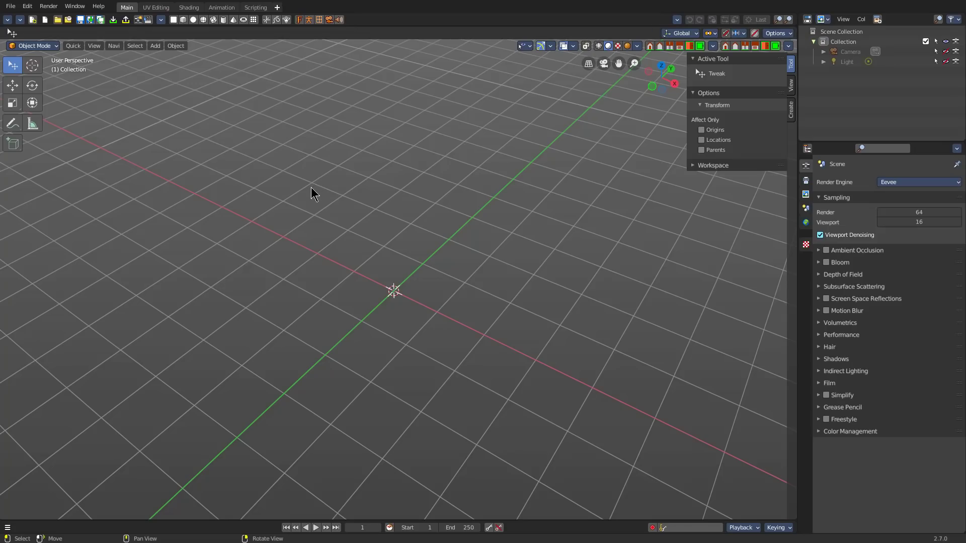
Step: Enable the BoxCutter and Hard Ops 9 add-ons in the preferences
click(28, 6)
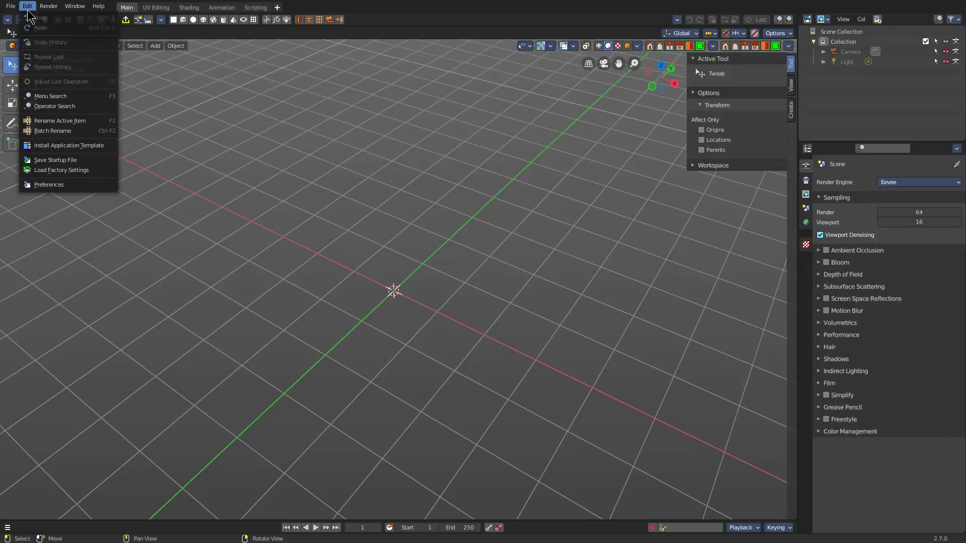
click(76, 185)
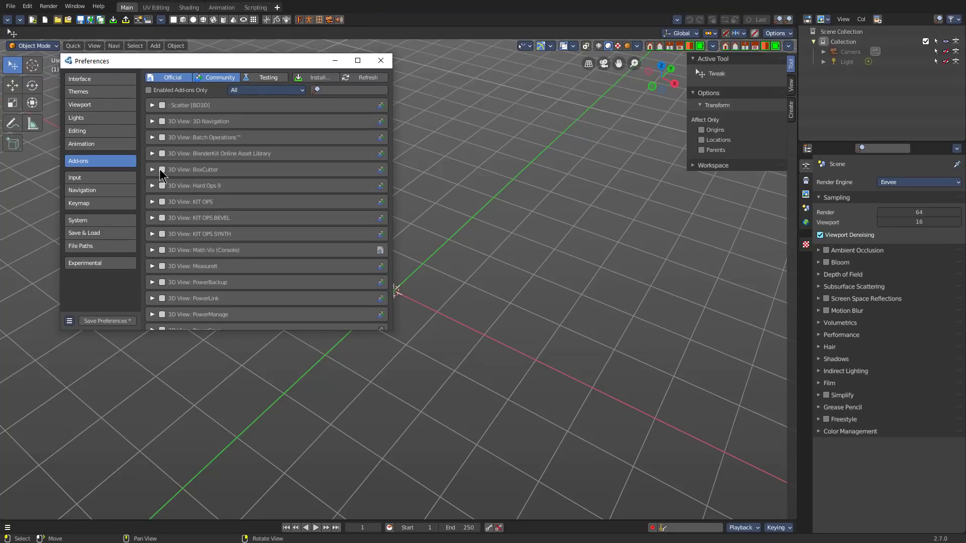
click(162, 170)
click(162, 186)
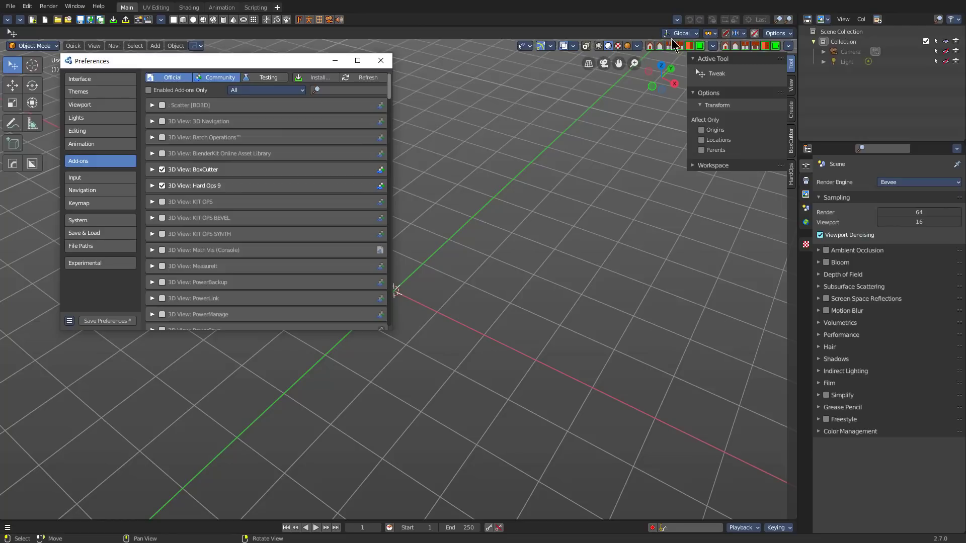
click(152, 169)
Step: Compare the header settings of the HardOps and BoxCutter tools, and return to the Tweak tool
click(12, 163)
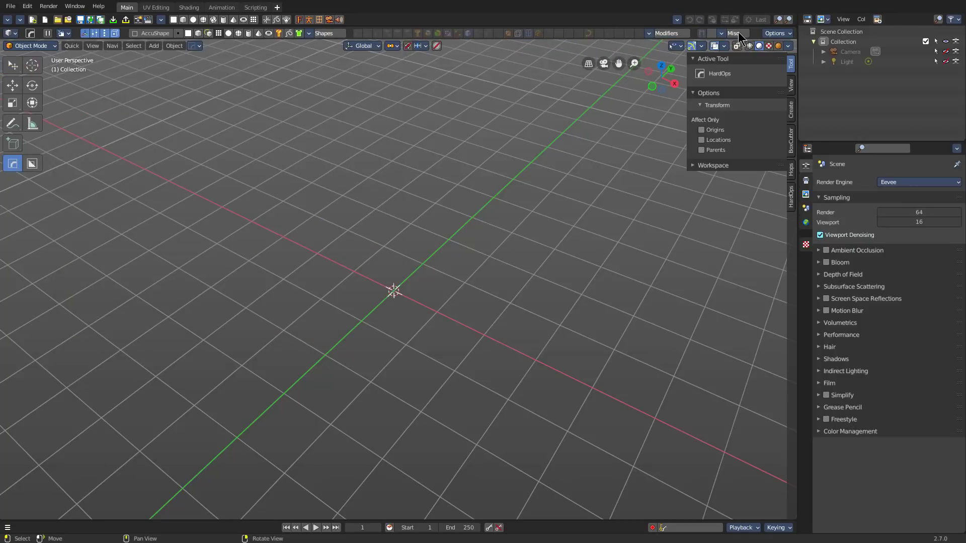
click(32, 164)
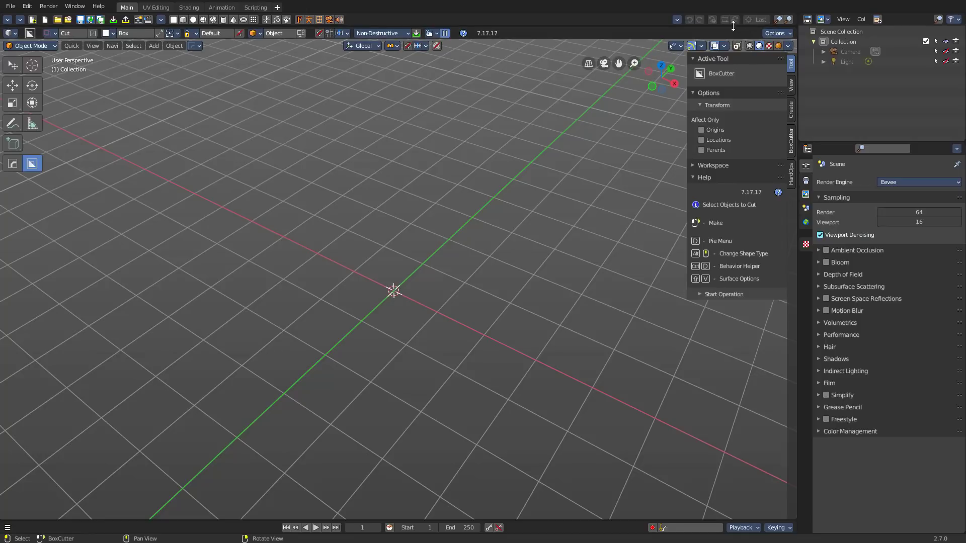
click(18, 65)
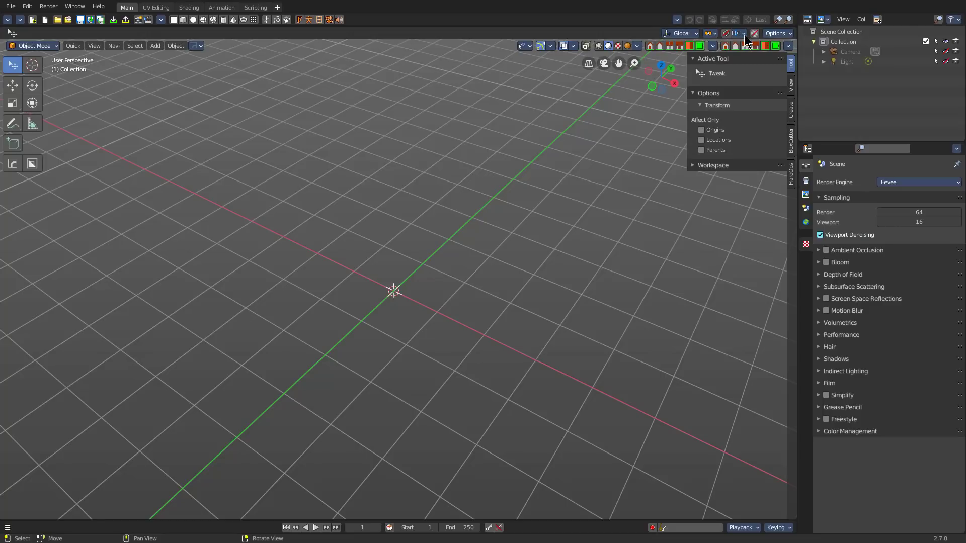
Step: Disable Replace Headers in BoxCutter's display preferences, save the preferences, and check the HardOps and BoxCutter tools
click(27, 6)
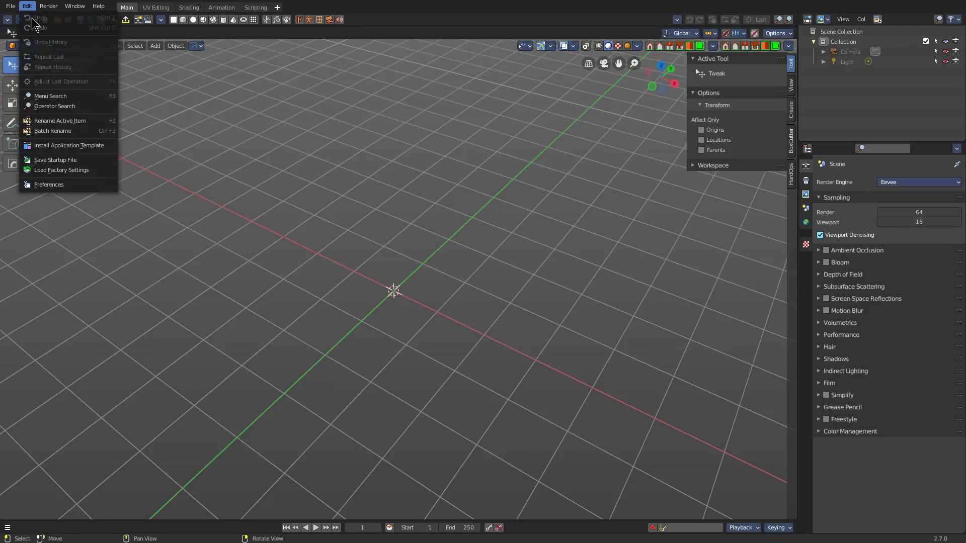
click(40, 183)
scroll(231, 239, down, 5)
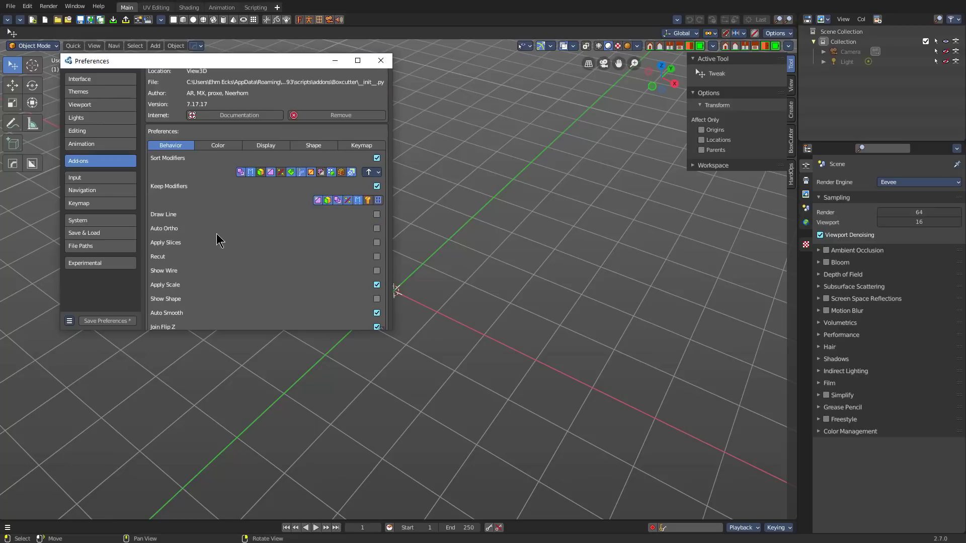
click(259, 146)
scroll(232, 231, down, 5)
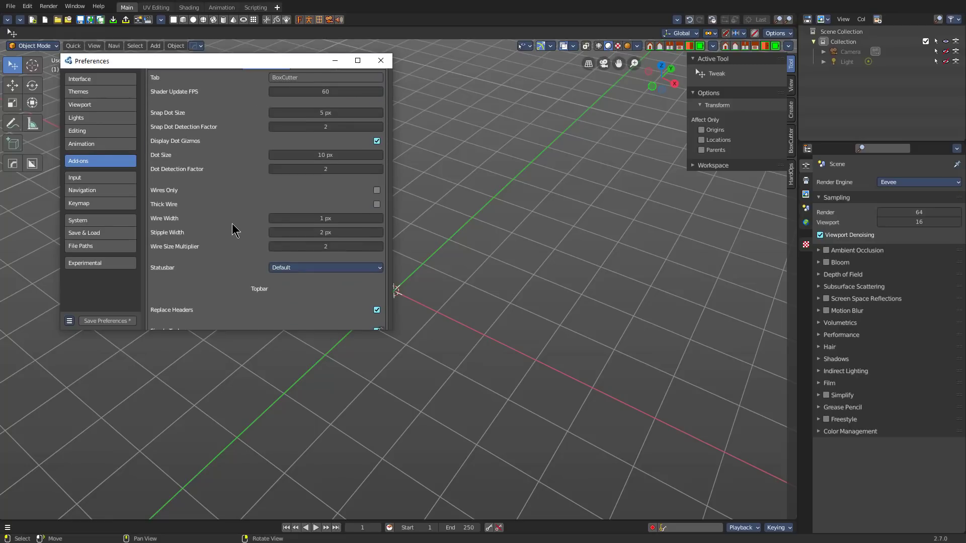
scroll(202, 151, up, 10)
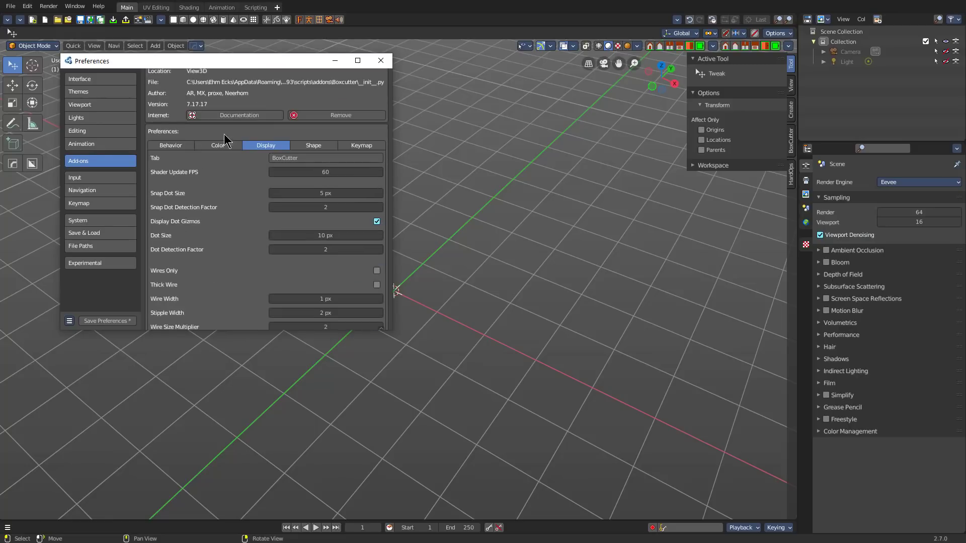
scroll(236, 252, down, 11)
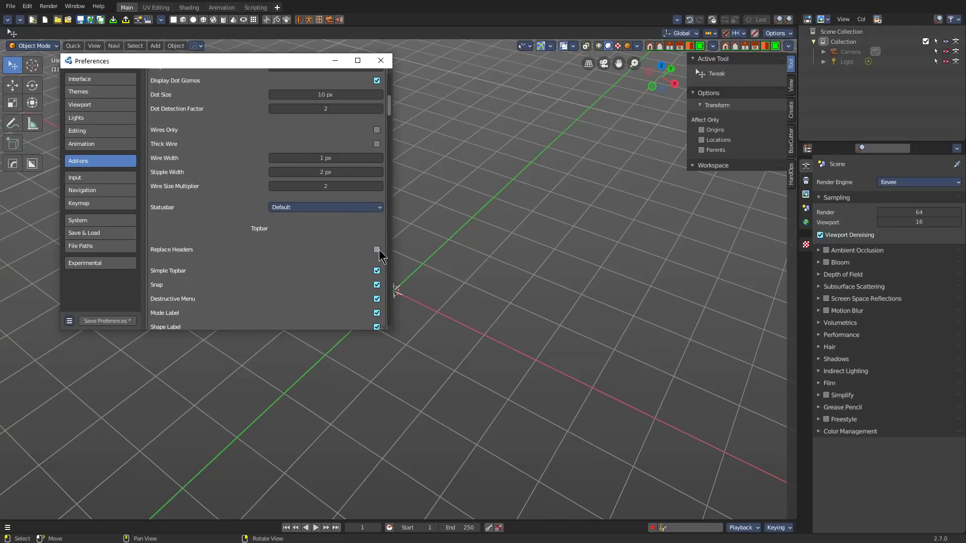
click(113, 321)
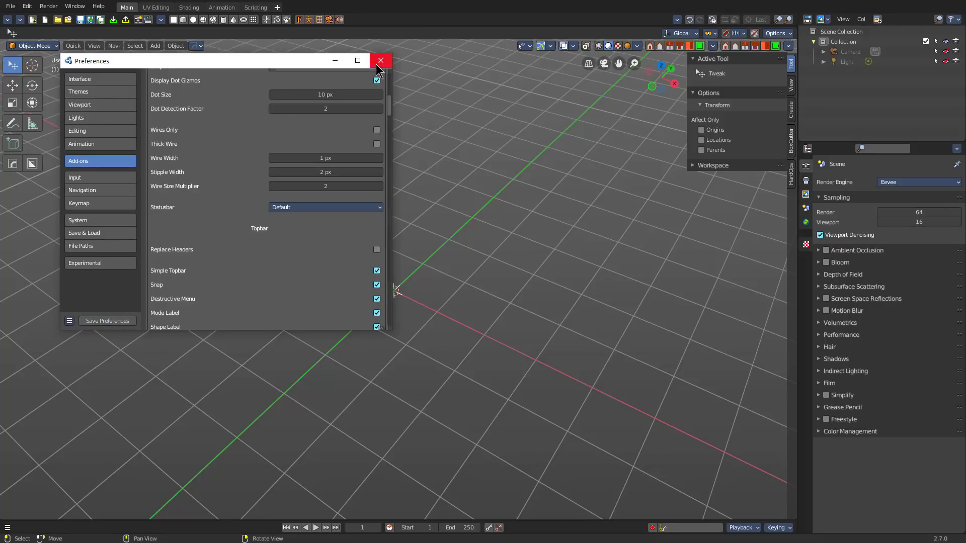
click(381, 61)
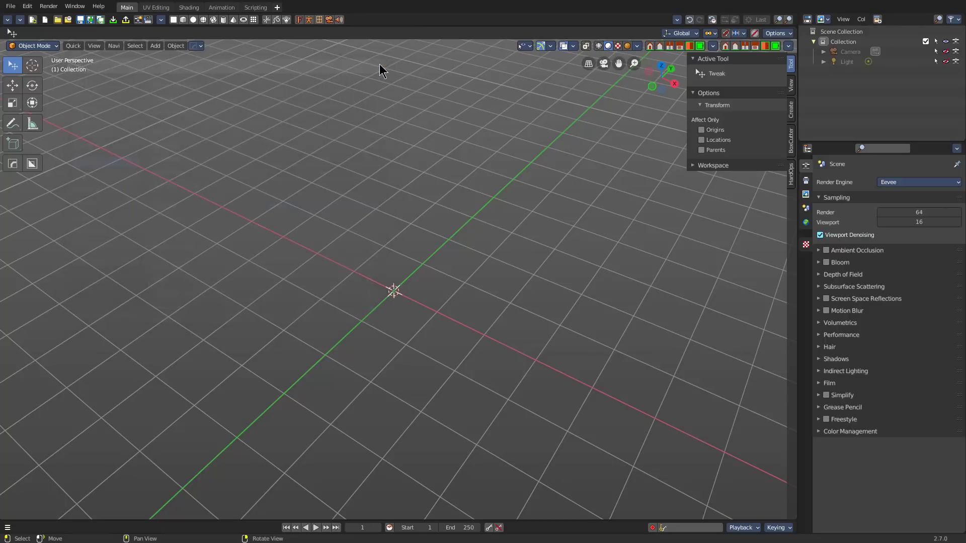
click(12, 163)
click(31, 163)
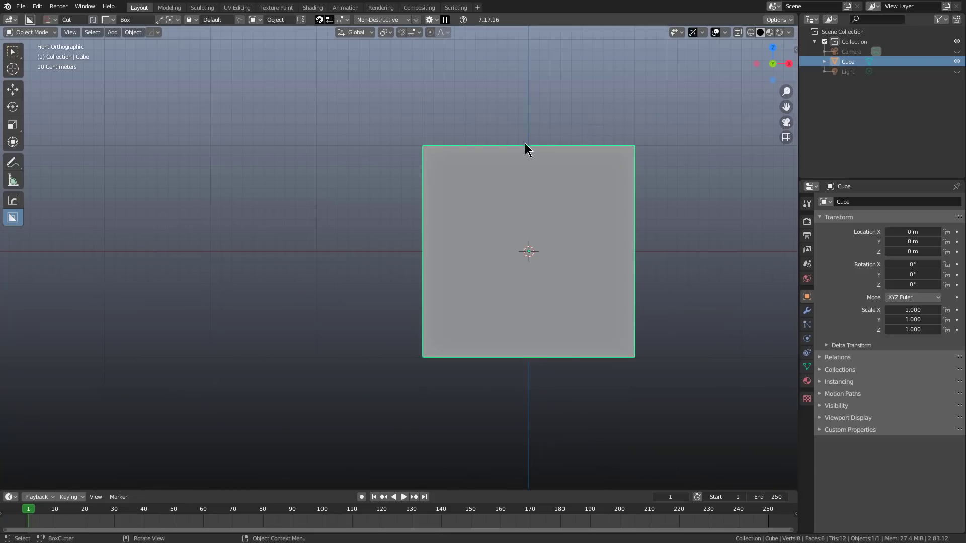
drag(441, 115, 535, 232)
key(Escape)
drag(560, 154, 430, 316)
key(Escape)
drag(484, 255, 383, 101)
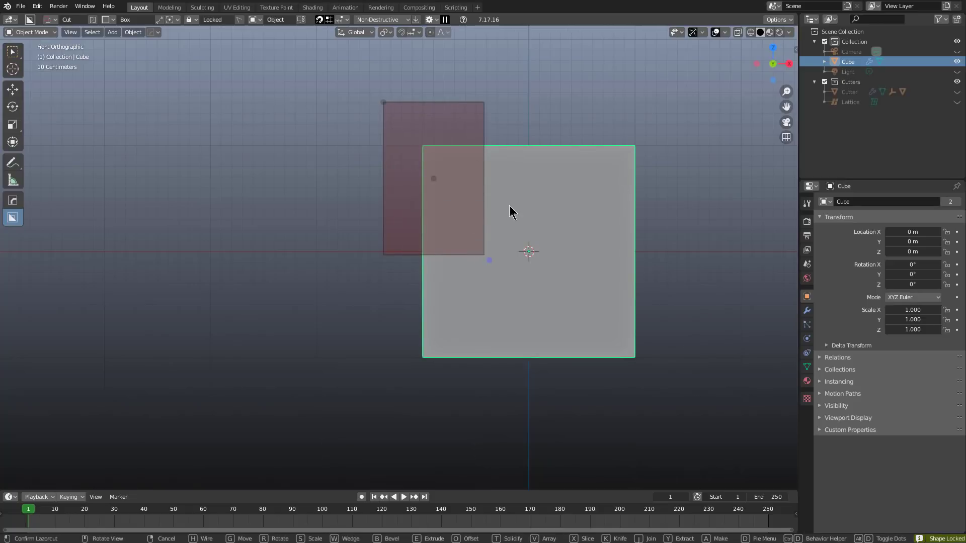
middle_drag(509, 206, 652, 241)
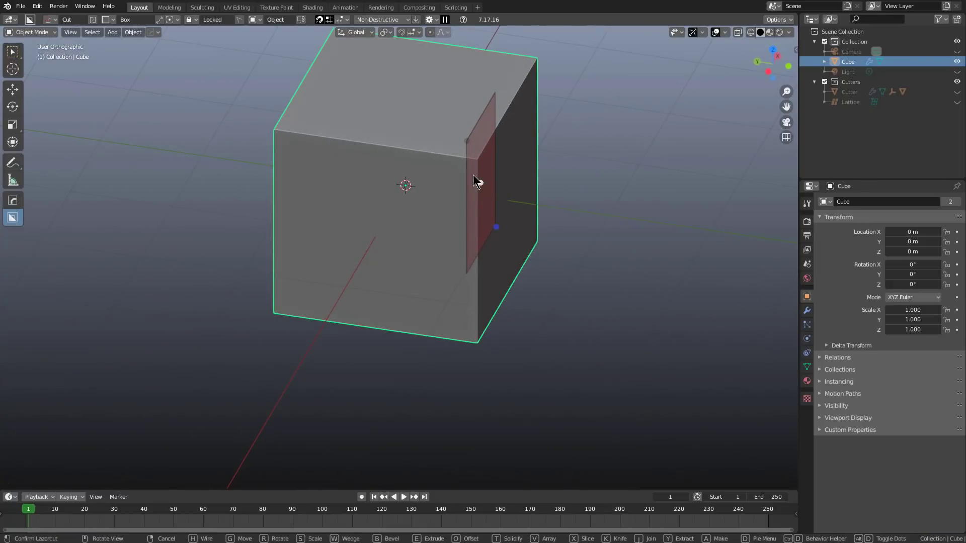
click(581, 255)
Step: Draw a view-aligned box across the cube's left edge in front view and extrude it into the cube as a cut
key(KP_1)
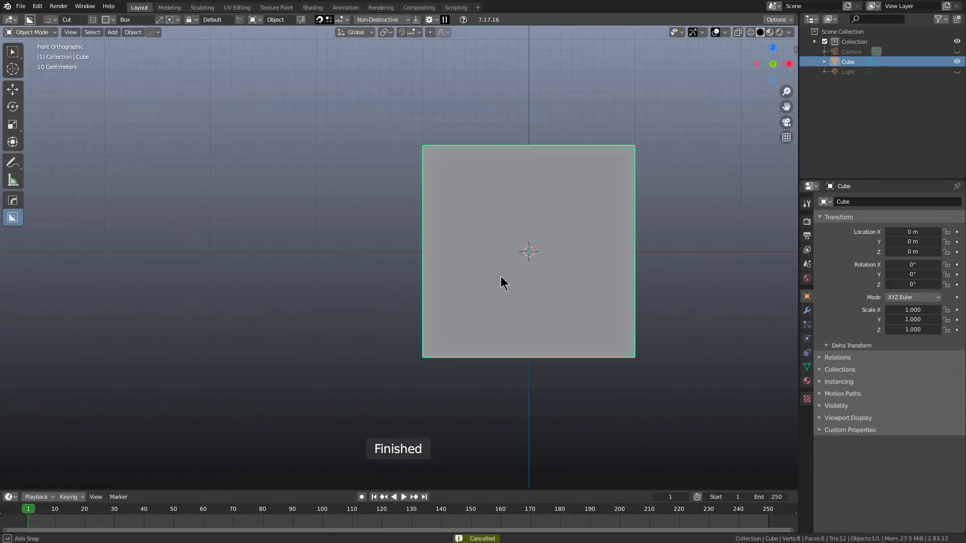
drag(349, 176, 485, 311)
middle_drag(471, 219, 587, 312)
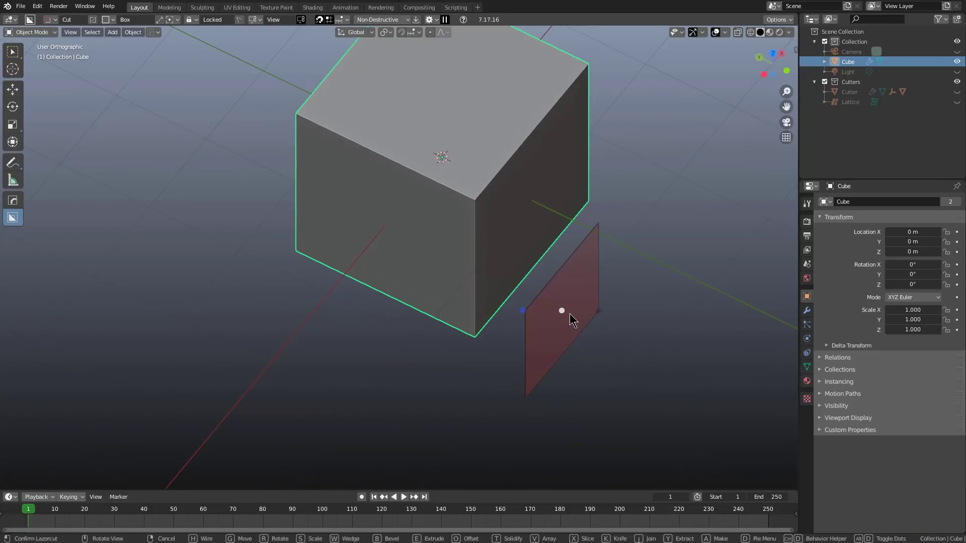
key(e)
key(Tab)
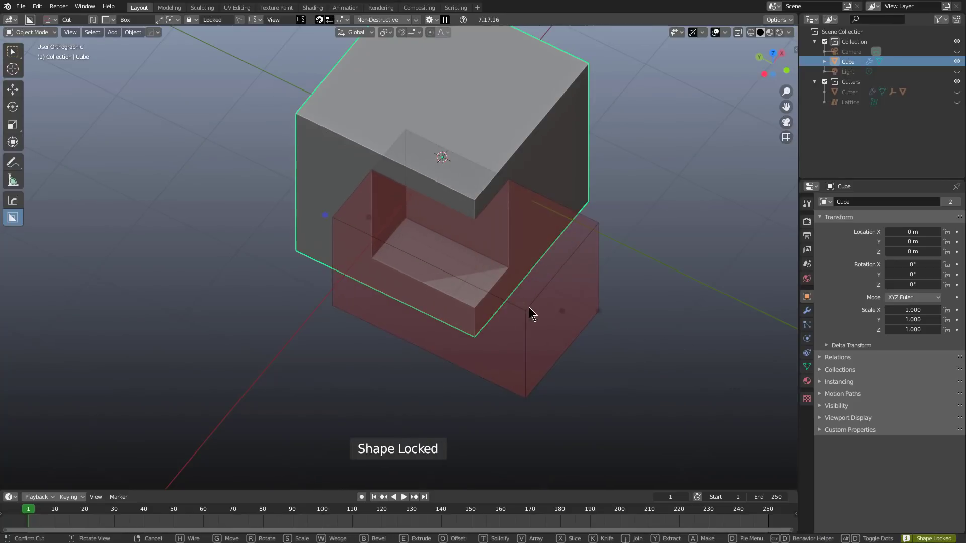
click(553, 244)
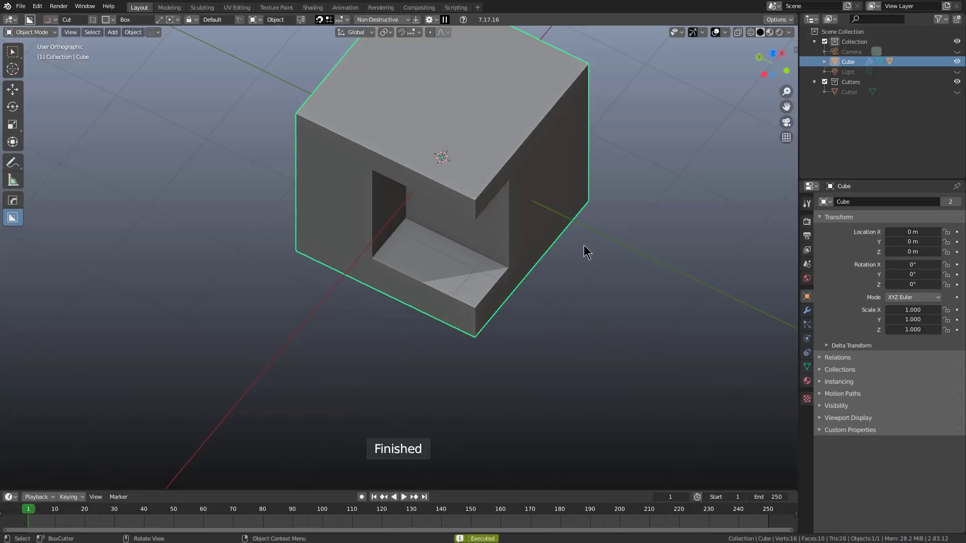
Step: Draw a box about 0.906 by 1.579 across the cube's top edge in front view and lock its shape
middle_drag(584, 246, 514, 220)
key(KP_1)
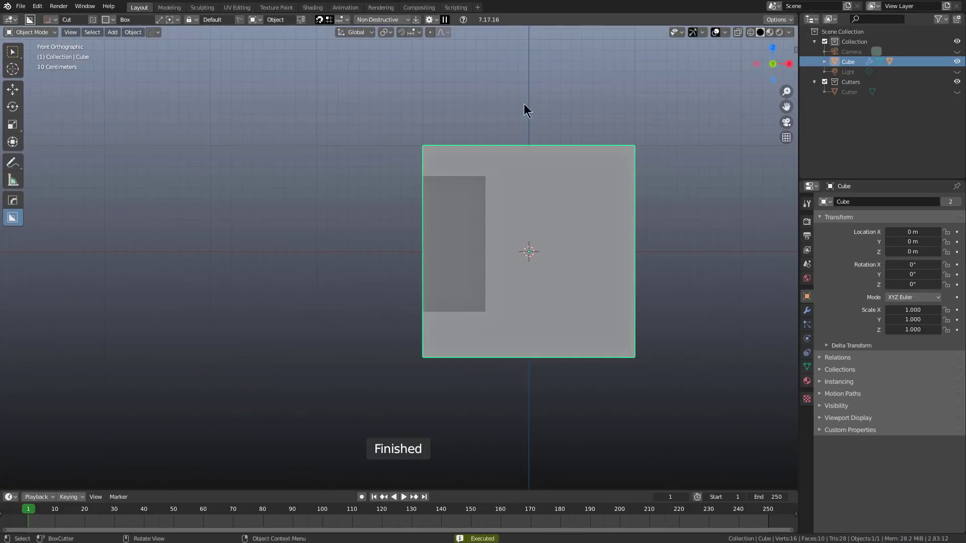
drag(527, 71, 624, 238)
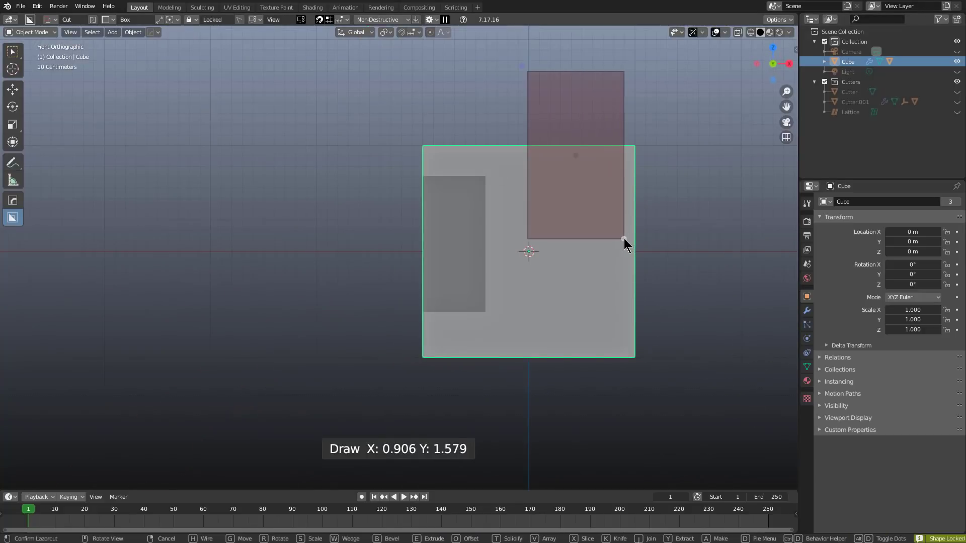
key(Tab)
middle_drag(464, 204, 595, 121)
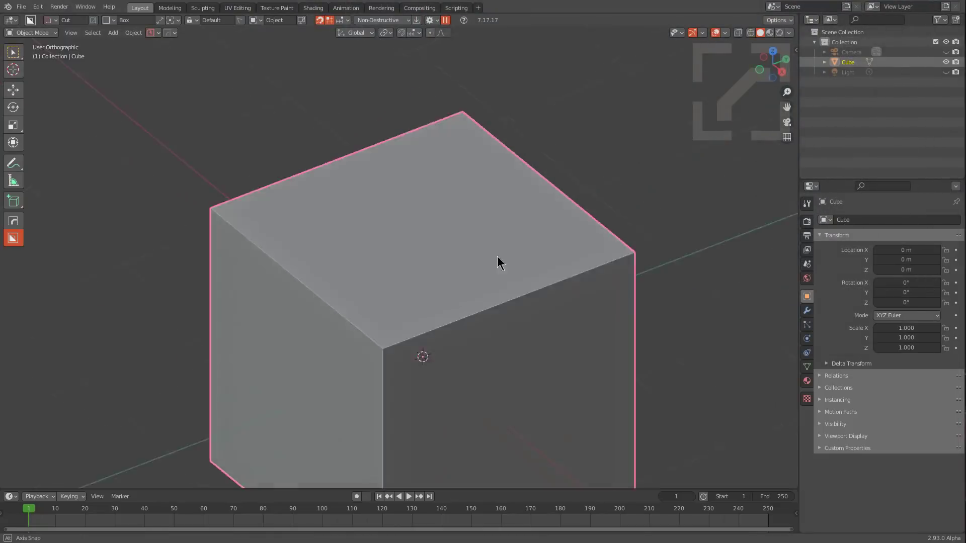
Step: Draw a box across the cube's front side in right view and extrude it sideways to cut a channel
alt+middle_drag(498, 261, 284, 261)
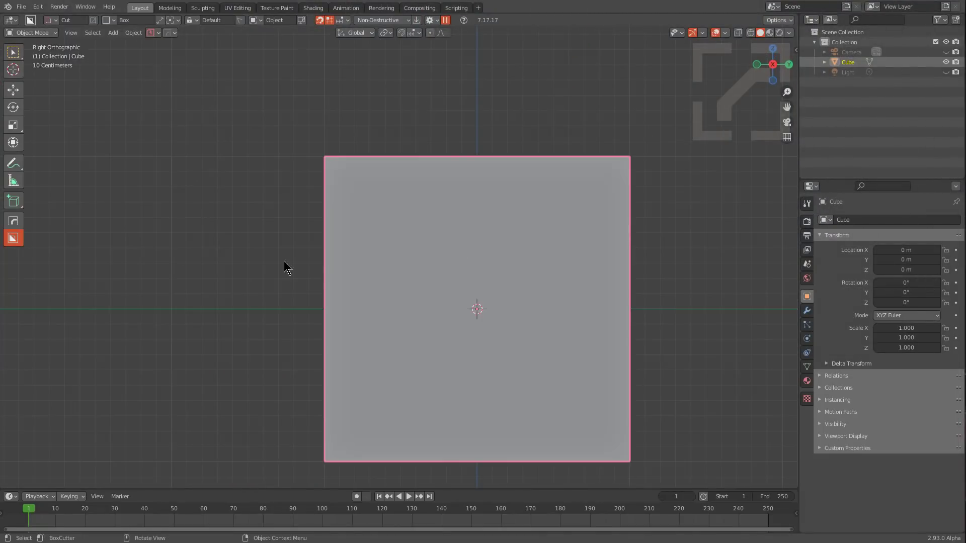
drag(209, 212, 382, 390)
mouse_move(461, 193)
middle_down()
mouse_move(453, 211)
mouse_move(523, 220)
mouse_move(656, 330)
mouse_move(633, 324)
middle_up()
drag(569, 378, 254, 314)
key(space)
scroll(412, 288, down, 2)
Step: Draw a box over the cube's front edge in top view and extrude it downward to cut a recess
middle_drag(420, 257, 353, 324)
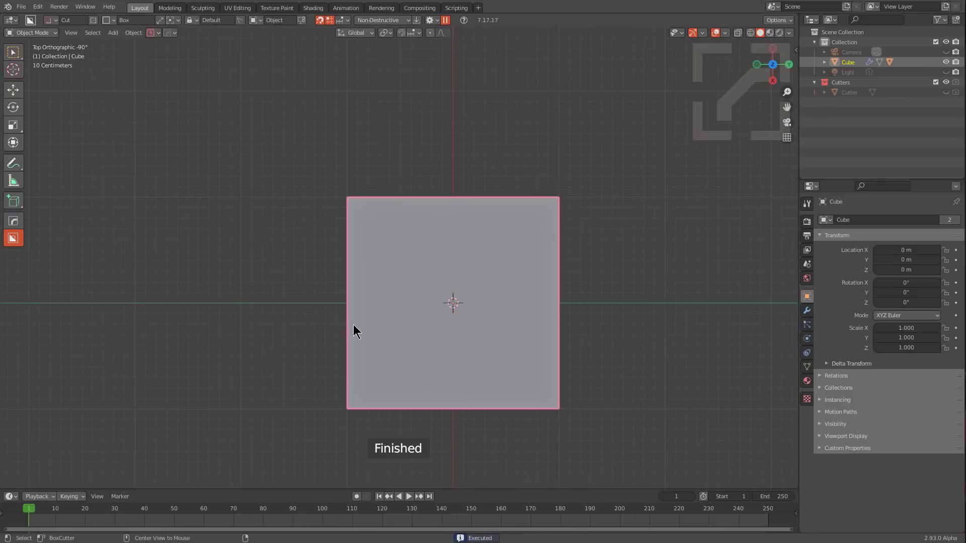
mouse_move(293, 224)
mouse_down()
mouse_move(295, 257)
mouse_move(364, 398)
mouse_up()
key(Tab)
middle_drag(406, 388, 488, 277)
drag(379, 201, 365, 447)
click(513, 302)
Step: Draw a box from outside the cube over its upper corner and extrude it sideways to cut the corner area
middle_drag(484, 300, 435, 288)
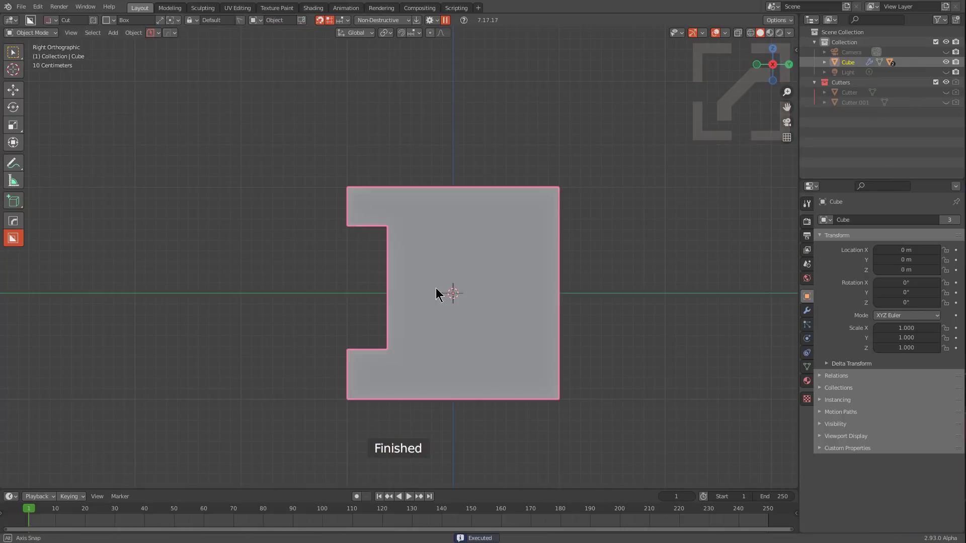
drag(319, 201, 402, 269)
key(Tab)
mouse_move(403, 270)
middle_down()
mouse_move(457, 276)
mouse_move(519, 307)
mouse_move(534, 305)
middle_up()
drag(533, 301, 392, 266)
click(500, 253)
Step: Cut a shallow groove through the middle of the cube's top edge with a box drawn in front view
middle_drag(498, 284, 497, 216)
drag(388, 158, 503, 195)
mouse_move(503, 195)
middle_down()
mouse_move(415, 262)
mouse_move(457, 211)
mouse_move(521, 189)
middle_up()
click(628, 234)
Step: Draw a box about 3.449 by 0.721 over the cube's lower front edge and cut it as an extruded, reoriented wedge
drag(631, 442, 271, 378)
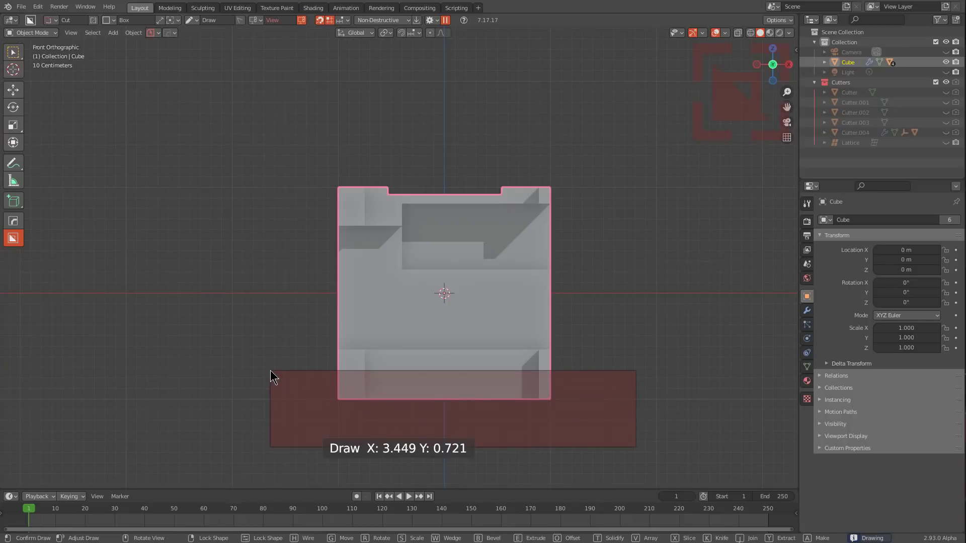
key(Tab)
mouse_move(459, 369)
middle_down()
mouse_move(519, 328)
mouse_move(556, 379)
mouse_move(526, 288)
mouse_move(520, 304)
mouse_move(462, 297)
mouse_move(485, 328)
middle_up()
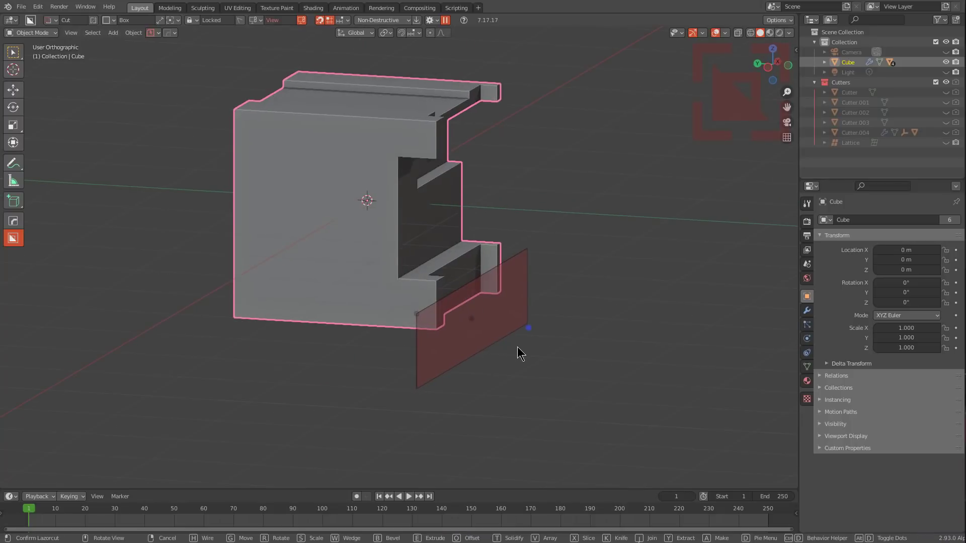
key(e)
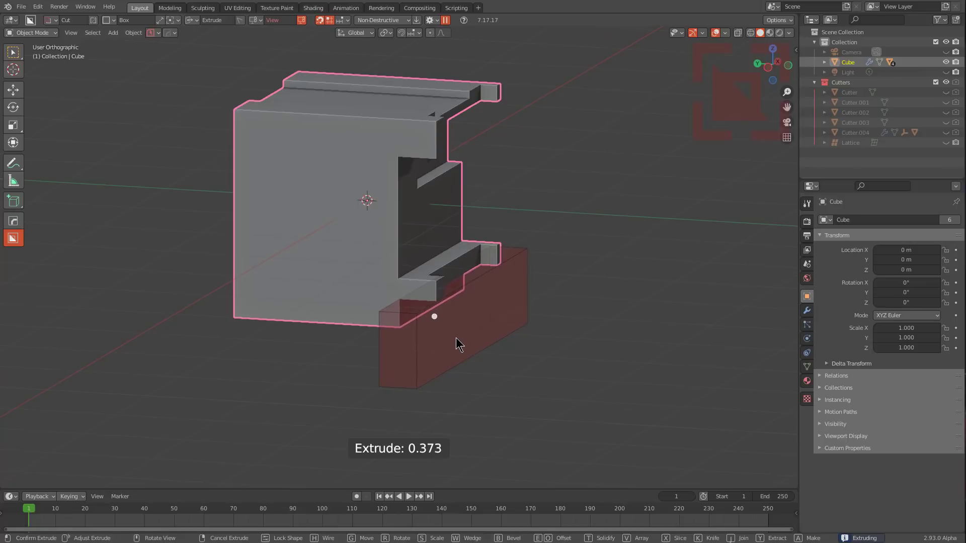
key(w)
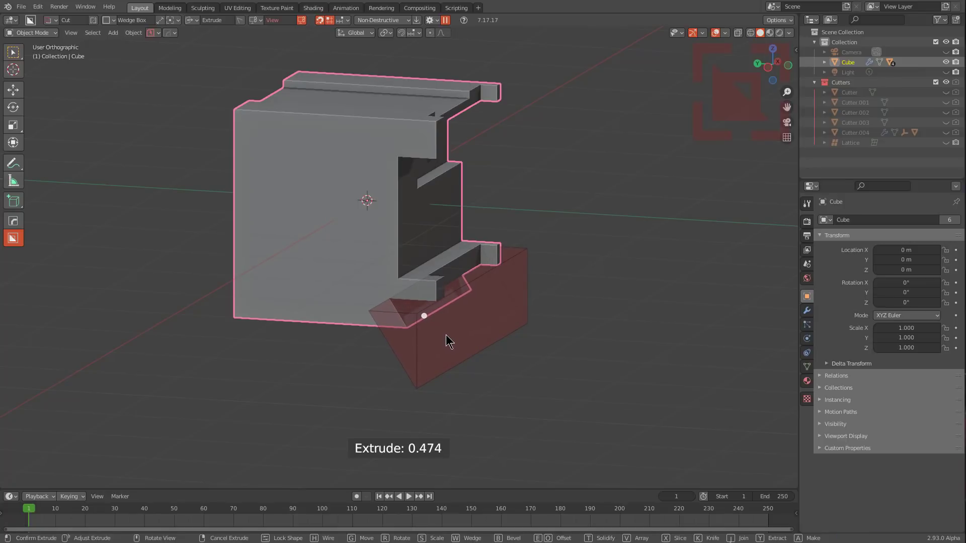
key(shift+w)
key(shift+w)
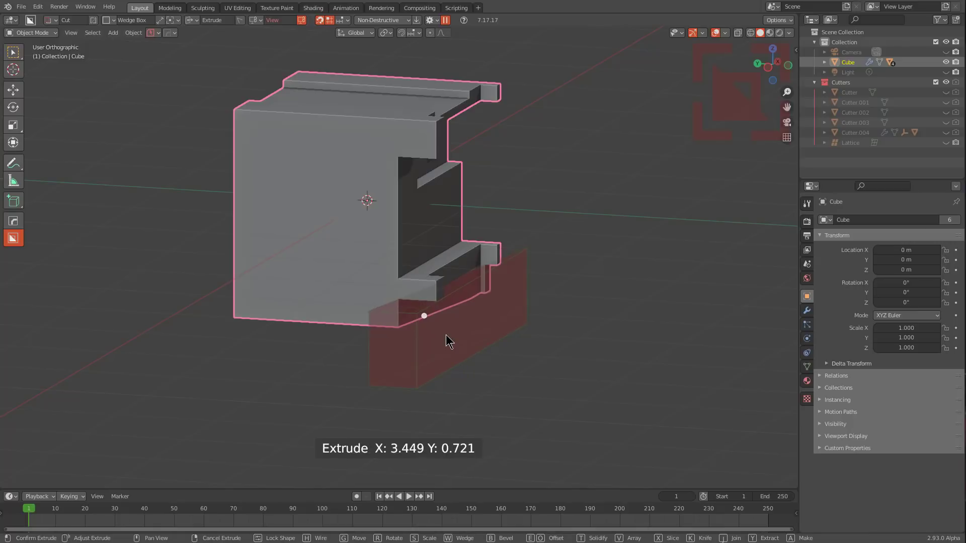
key(Tab)
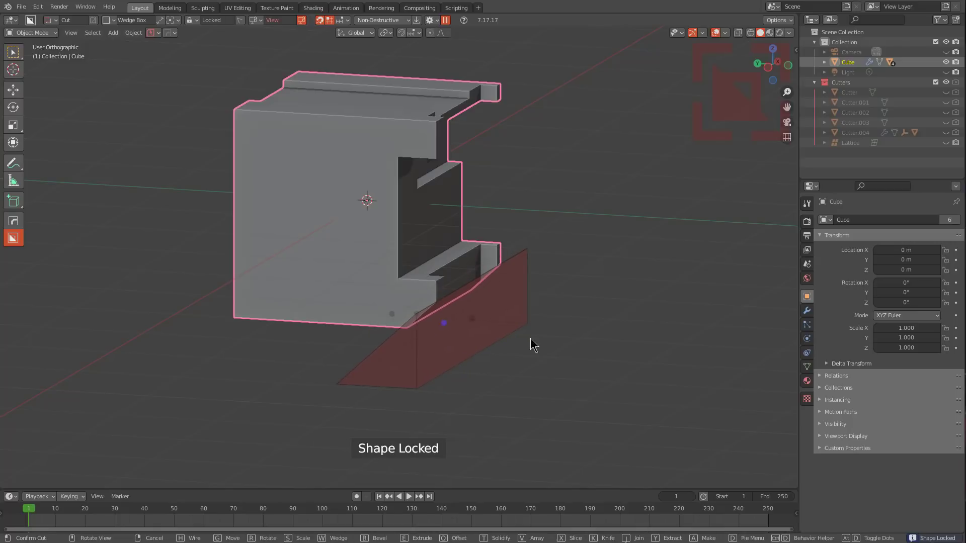
middle_drag(531, 339, 459, 304)
click(415, 267)
Step: Draw a tall box over the cube's front-left edge and cut it with a wedge extruded about 0.950
middle_drag(393, 236, 366, 243)
drag(307, 72, 391, 338)
key(Tab)
mouse_move(385, 226)
middle_down()
mouse_move(448, 296)
mouse_move(428, 302)
middle_up()
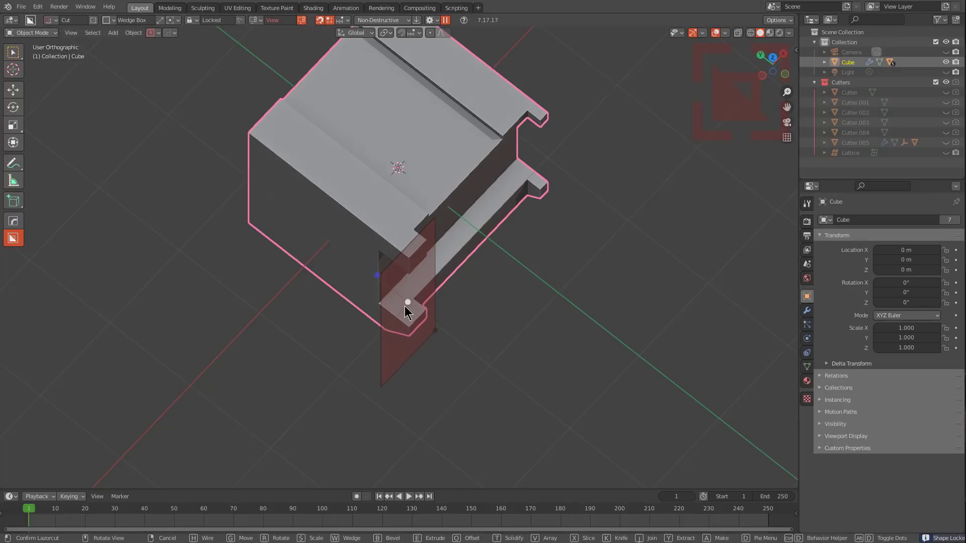
key(e)
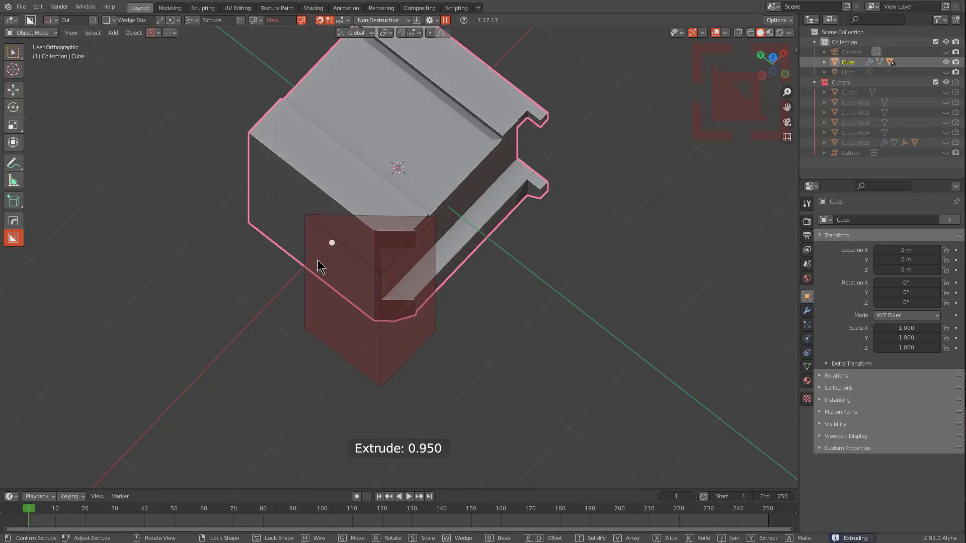
key(Tab)
click(388, 216)
Step: Draw a box about 3.337 by 0.814 over the cube's upper front edge in front view and cut it as an extruded wedge
key(KP_1)
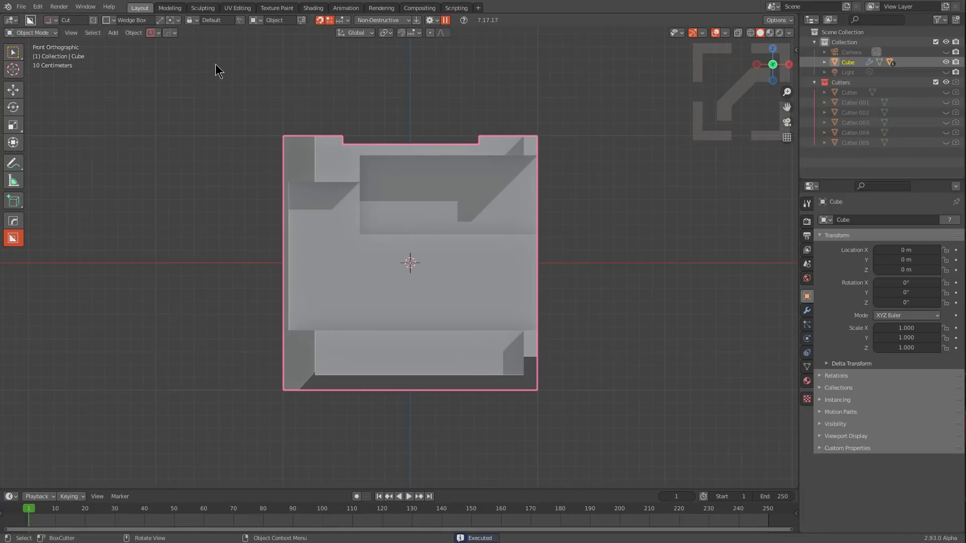
drag(216, 65, 639, 168)
key(Tab)
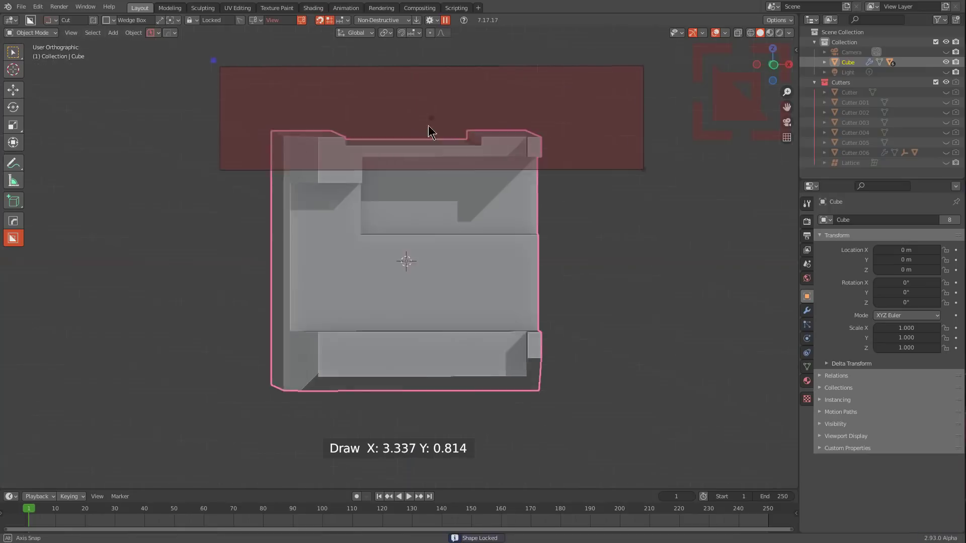
middle_drag(428, 126, 528, 136)
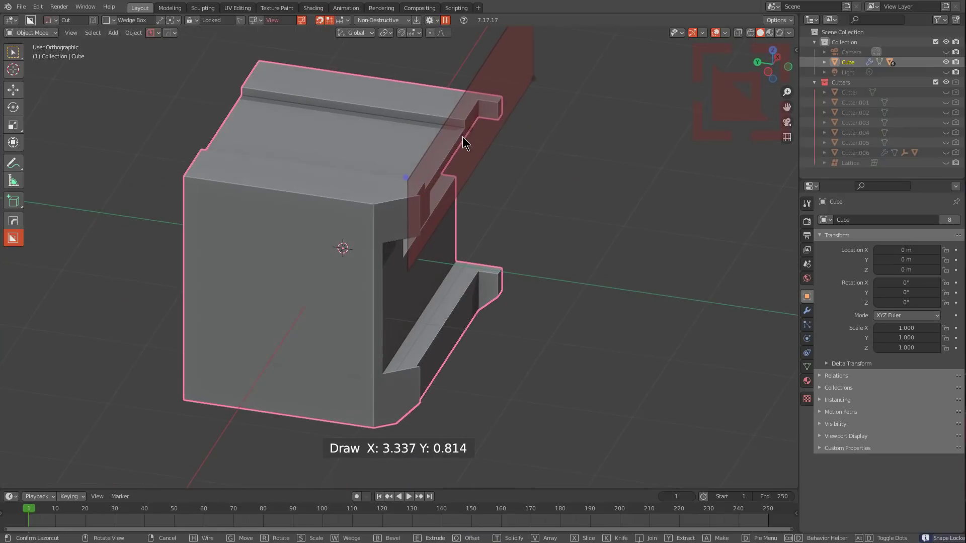
key(e)
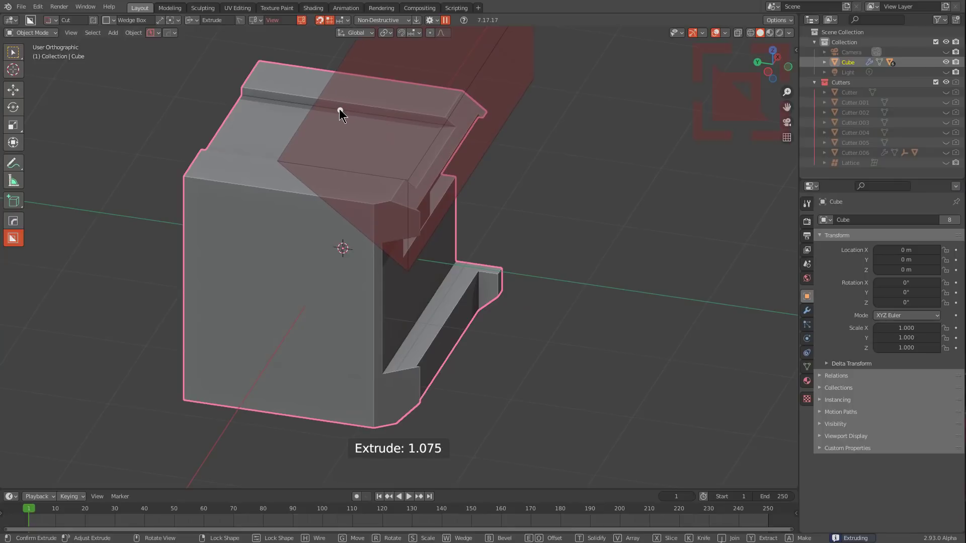
key(Tab)
click(466, 121)
middle_drag(466, 120, 304, 166)
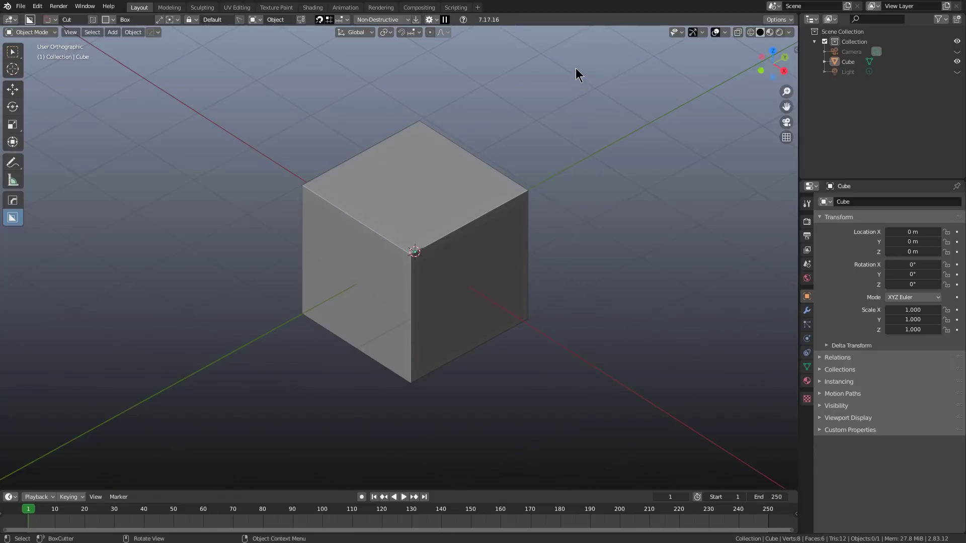
Step: Try to make a large world-aligned box starting off the deselected cube
mouse_move(590, 43)
mouse_down()
mouse_move(505, 324)
mouse_move(507, 370)
mouse_move(508, 352)
mouse_up()
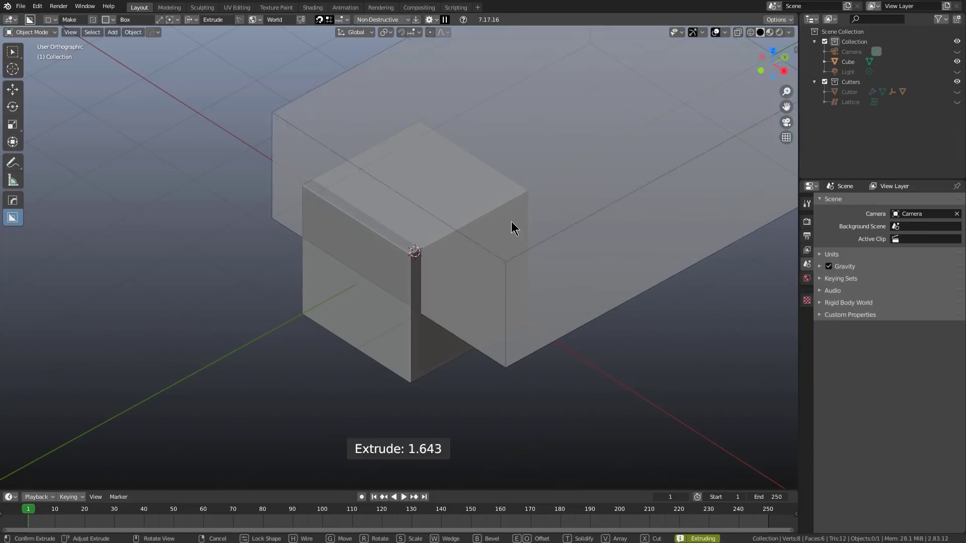
right_click(514, 205)
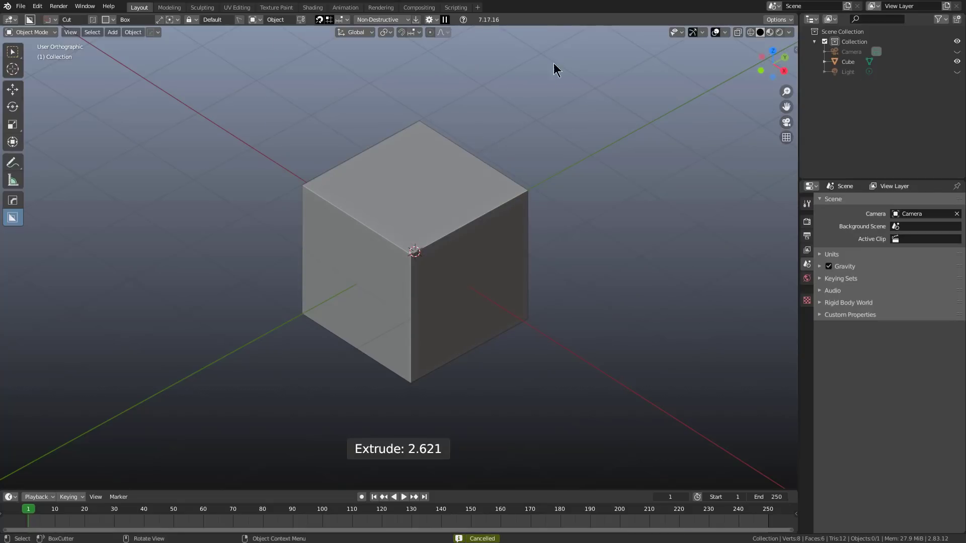
Step: Select the cube and cut a box extruded about 2.538 from its top face through its right side
mouse_move(623, 70)
mouse_down()
mouse_move(551, 334)
mouse_move(563, 200)
mouse_up()
right_click(560, 197)
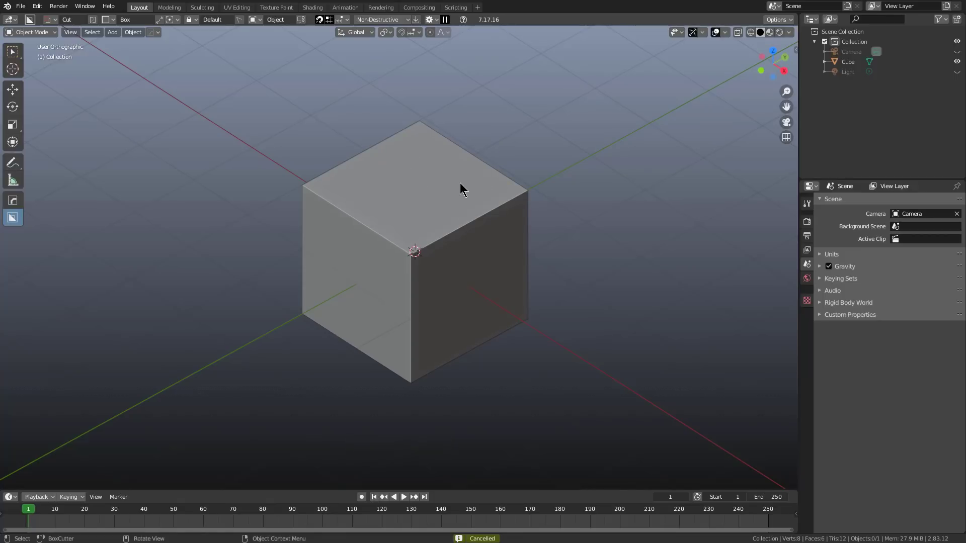
click(451, 195)
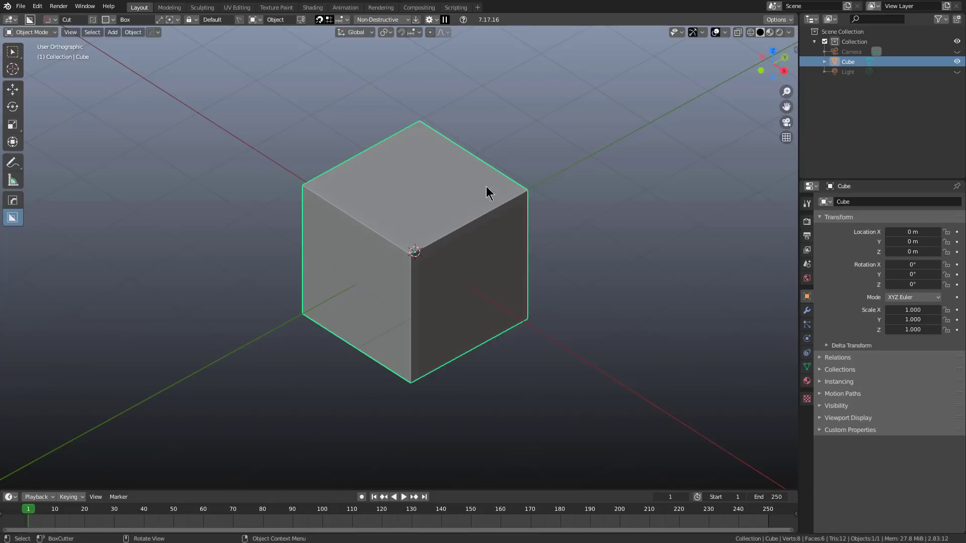
mouse_move(423, 209)
mouse_down()
mouse_move(536, 204)
mouse_move(534, 216)
mouse_up()
click(522, 385)
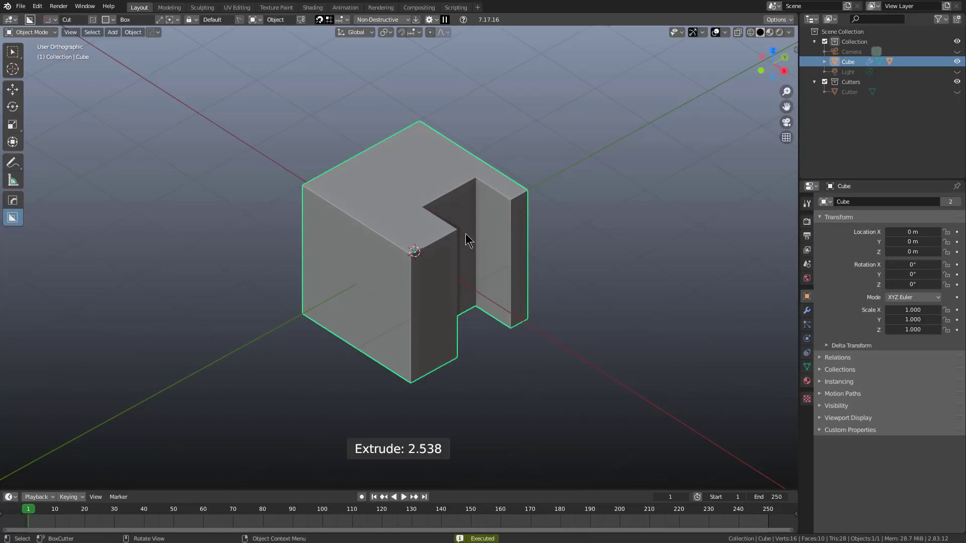
Step: Draw a tall view-aligned box starting off the cube over its right corner and cut it with an extrusion of about 4.196
mouse_move(564, 68)
mouse_down()
mouse_move(490, 234)
mouse_move(444, 290)
mouse_up()
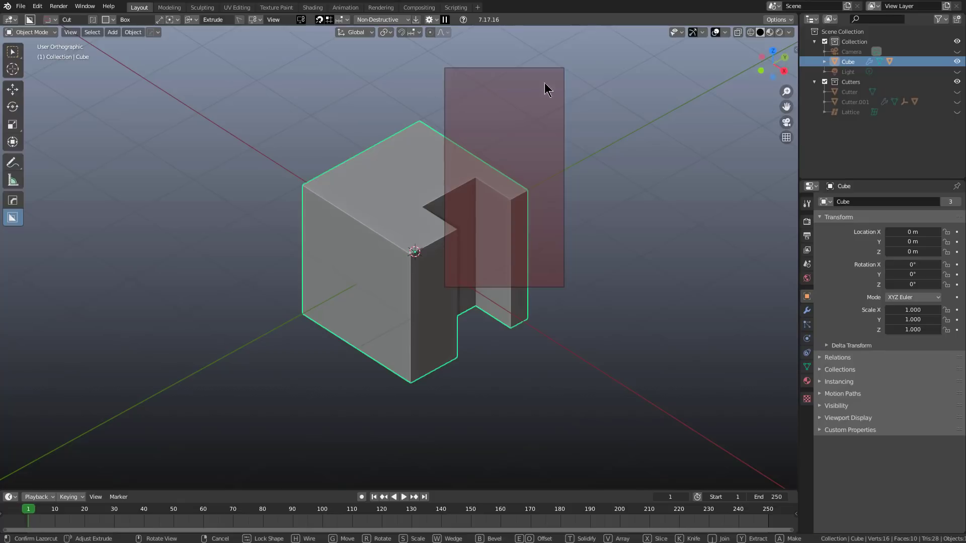
middle_drag(471, 240, 410, 228)
click(610, 295)
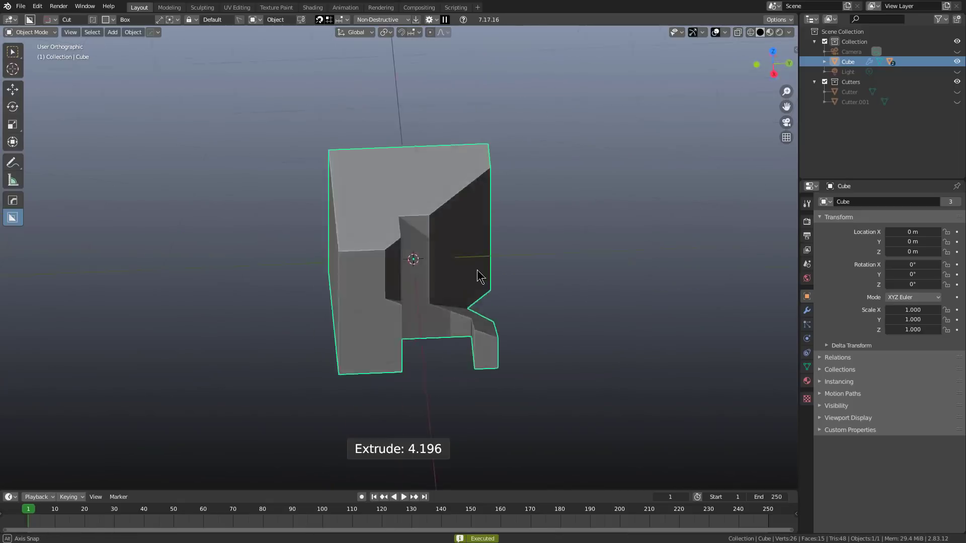
Step: Cut two surface-aligned boxes into the cube's top face, extruded about 0.698 and 0.249
middle_drag(477, 271, 471, 245)
mouse_move(361, 203)
mouse_down()
mouse_move(502, 267)
mouse_move(563, 253)
mouse_up()
click(553, 298)
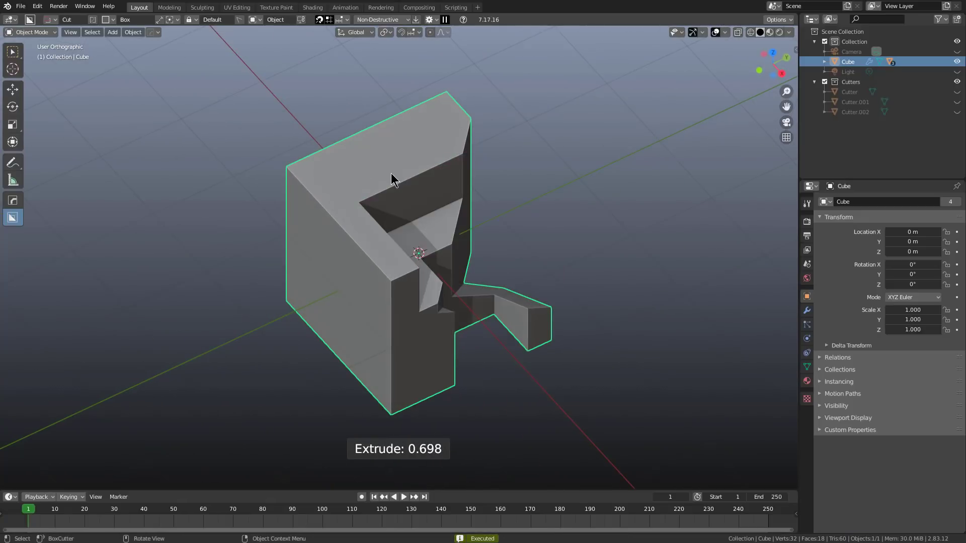
drag(383, 177, 547, 160)
click(541, 170)
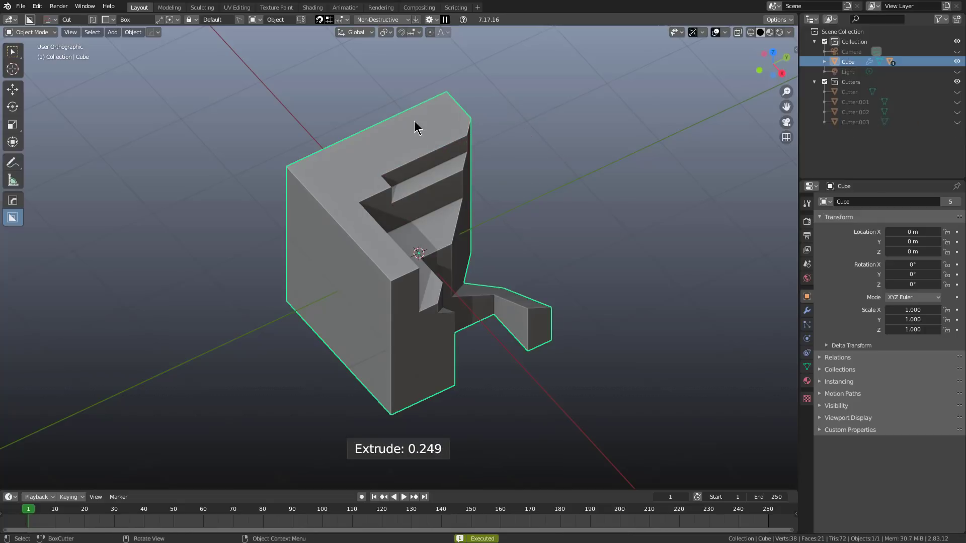
Step: Draw two view-aligned boxes starting off the cube's left side and cut them through its left edge
mouse_move(254, 60)
mouse_down()
mouse_move(267, 198)
mouse_move(315, 340)
mouse_move(314, 388)
mouse_up()
click(313, 382)
mouse_move(284, 177)
mouse_down()
mouse_move(327, 270)
mouse_move(330, 311)
mouse_up()
click(331, 311)
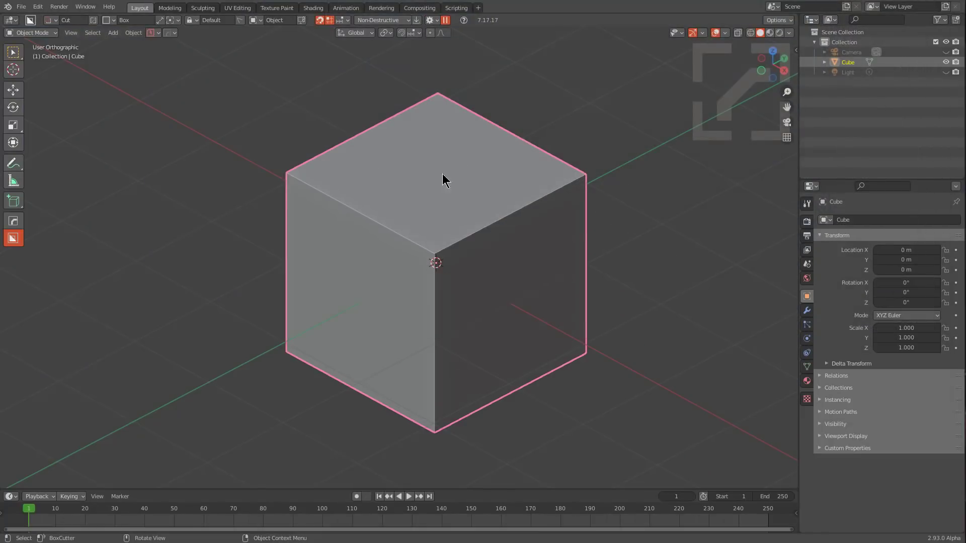
Step: Deselect the cube and make a world-aligned box behind it, extruded about 1.883
scroll(442, 174, down, 2)
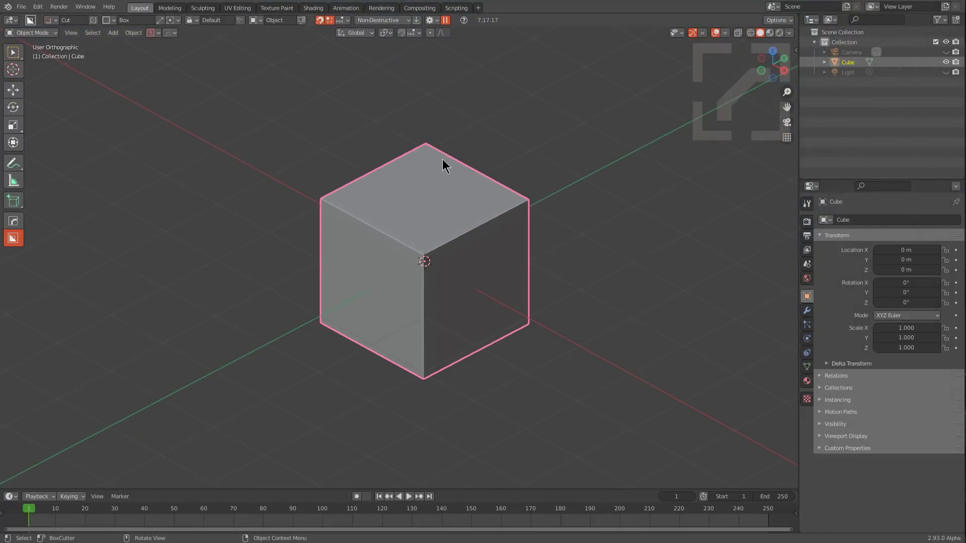
click(526, 166)
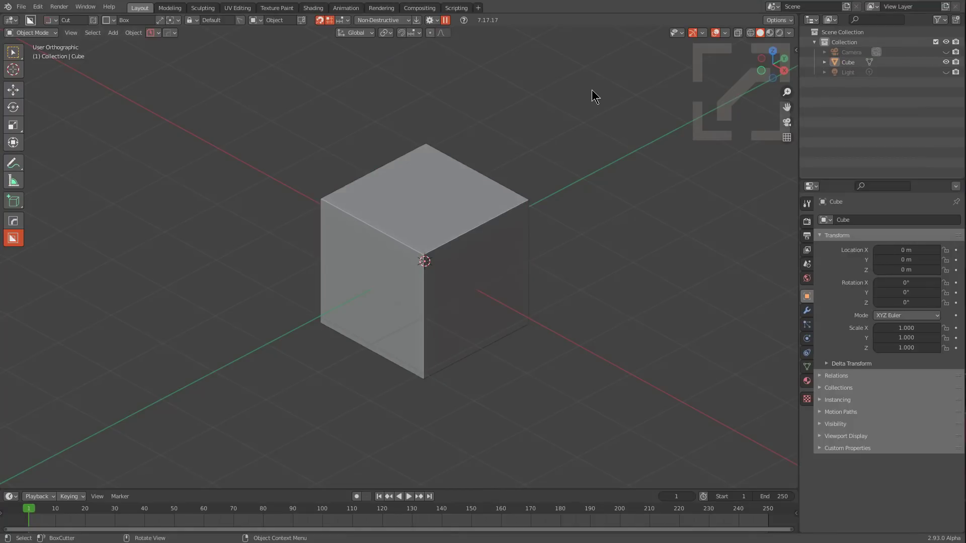
mouse_move(584, 151)
mouse_down()
mouse_move(587, 274)
mouse_move(599, 289)
mouse_move(581, 291)
mouse_up()
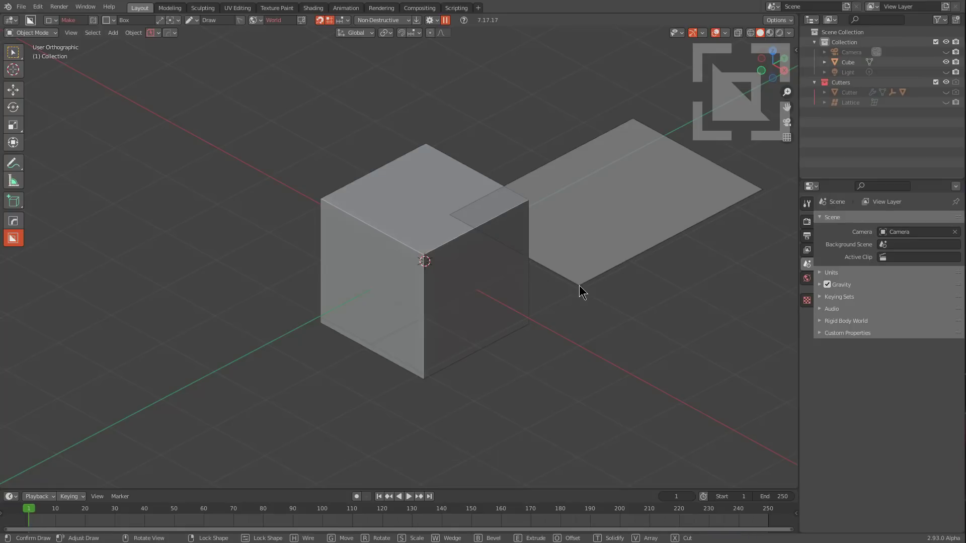
click(579, 285)
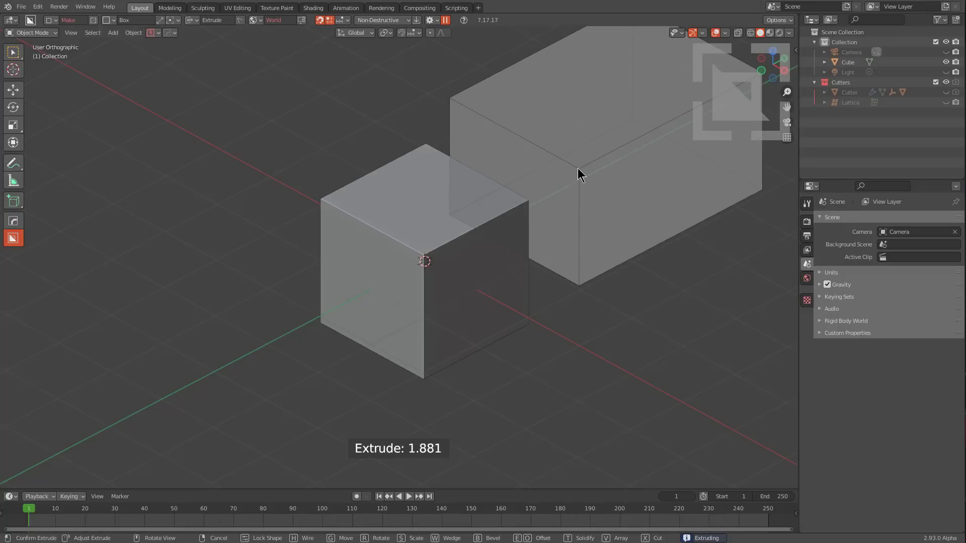
click(578, 169)
Step: Select the cube and cut away its right edge with a view-aligned box about 1.134 by 4.611
click(487, 219)
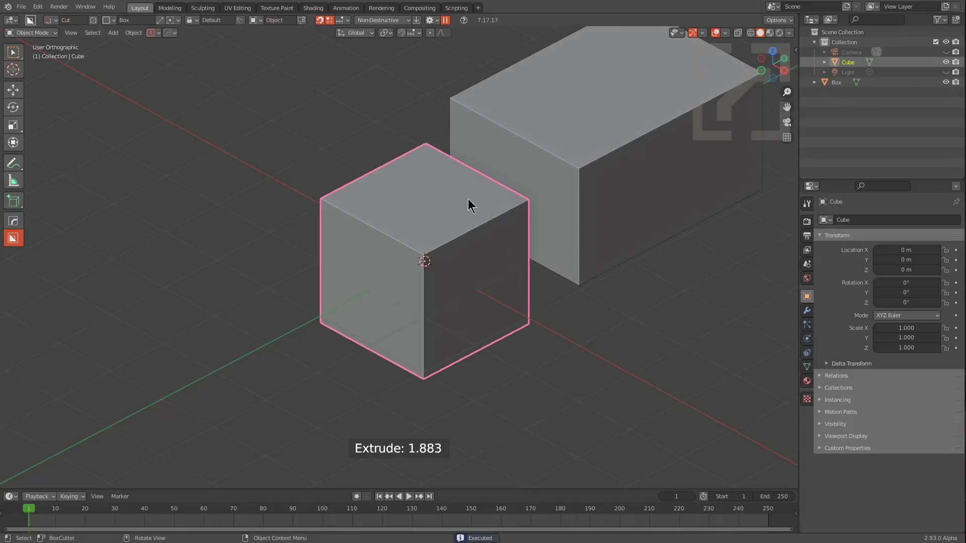
mouse_move(567, 83)
mouse_down()
mouse_move(509, 409)
mouse_move(496, 424)
mouse_move(489, 412)
mouse_up()
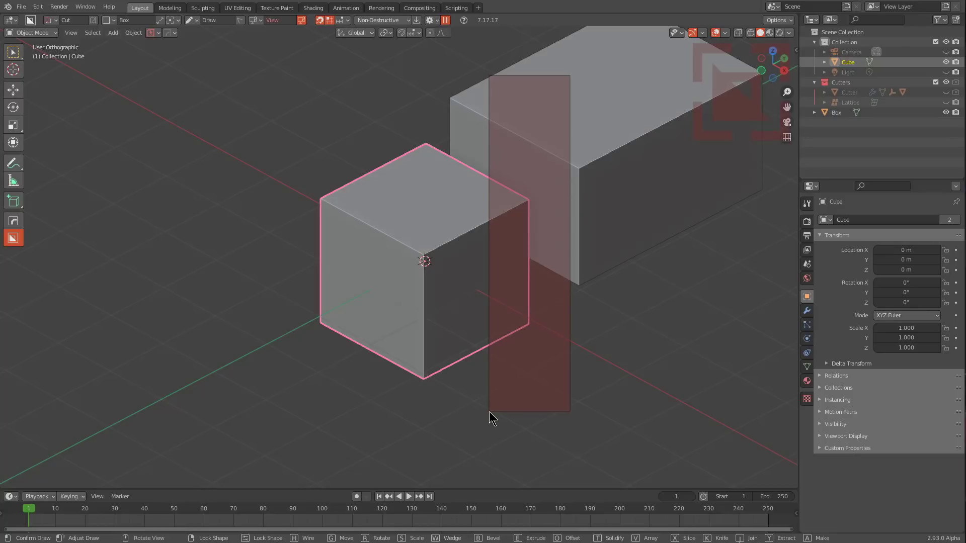
drag(489, 411, 487, 414)
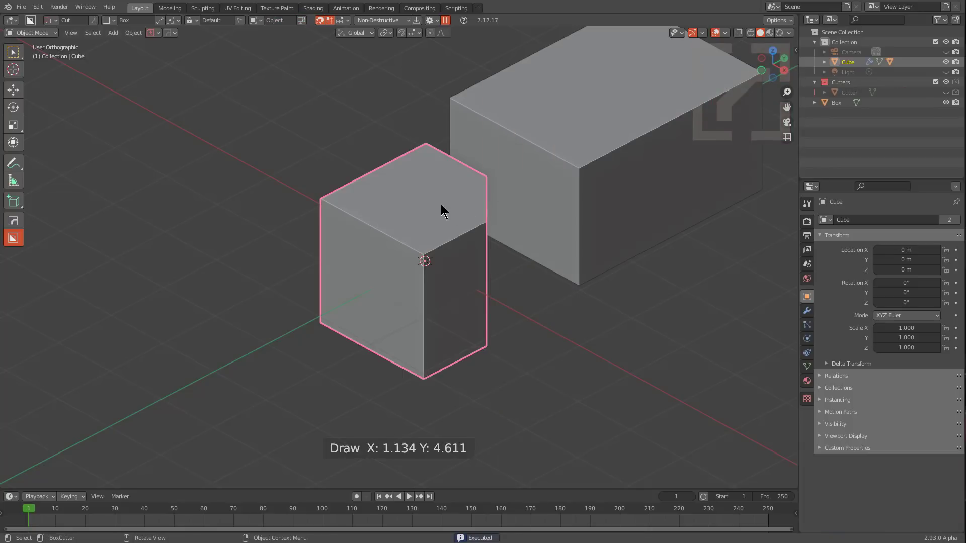
Step: Cut a surface-aligned box down through the cube's front-left side, and draw a view-aligned box over its left edge
mouse_move(356, 194)
mouse_down()
mouse_move(361, 250)
mouse_move(388, 261)
mouse_up()
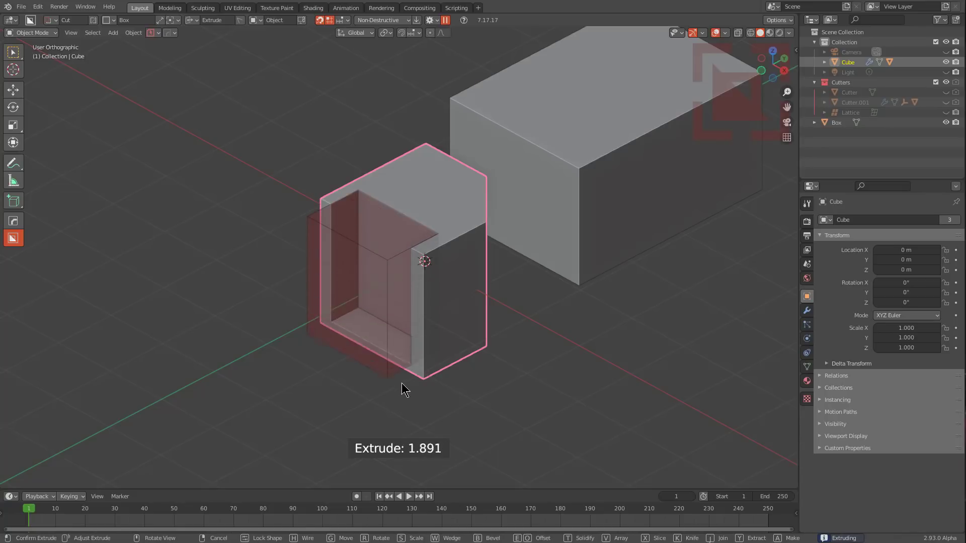
click(406, 405)
drag(291, 233, 313, 223)
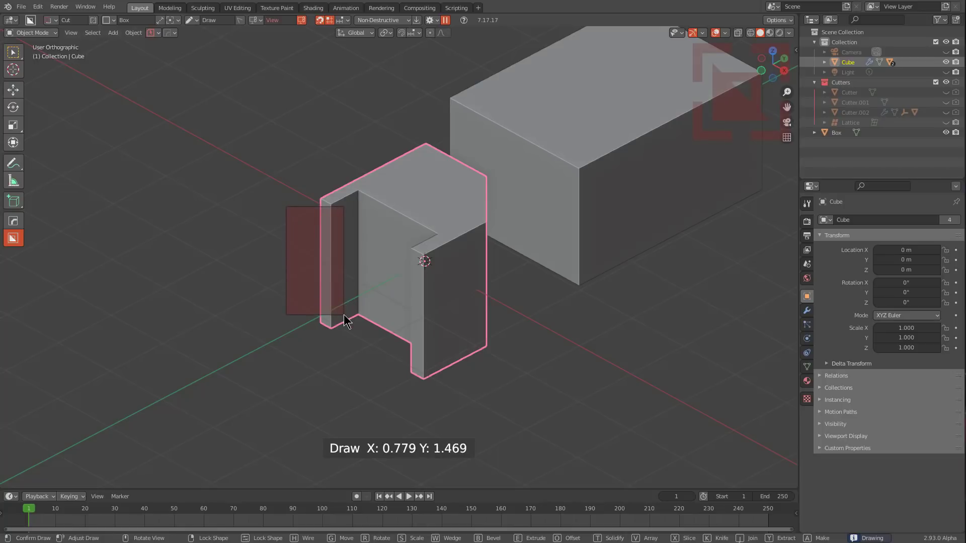
drag(348, 310, 349, 310)
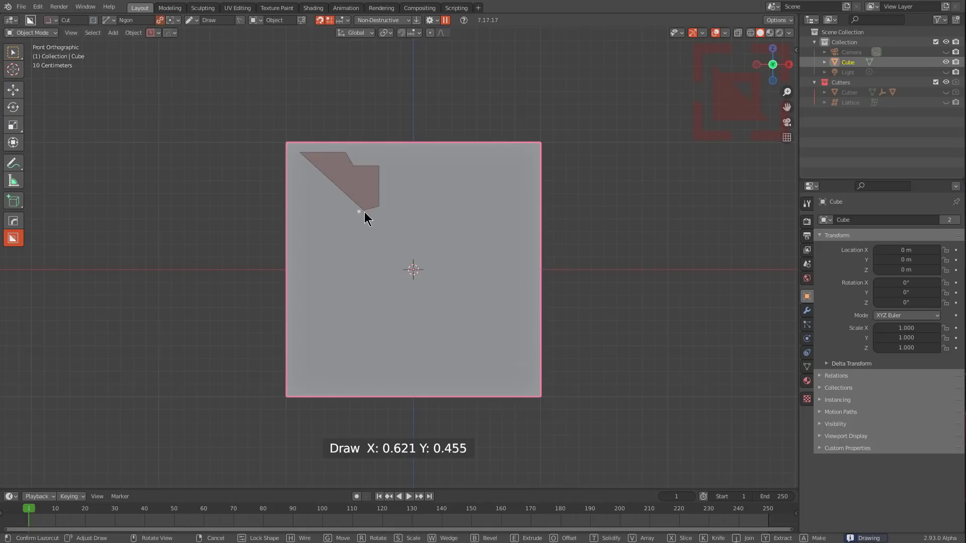
Step: Complete the stepped Ngon outline on the cube's front face and cut it with an extrusion of about 0.139
drag(364, 213, 375, 291)
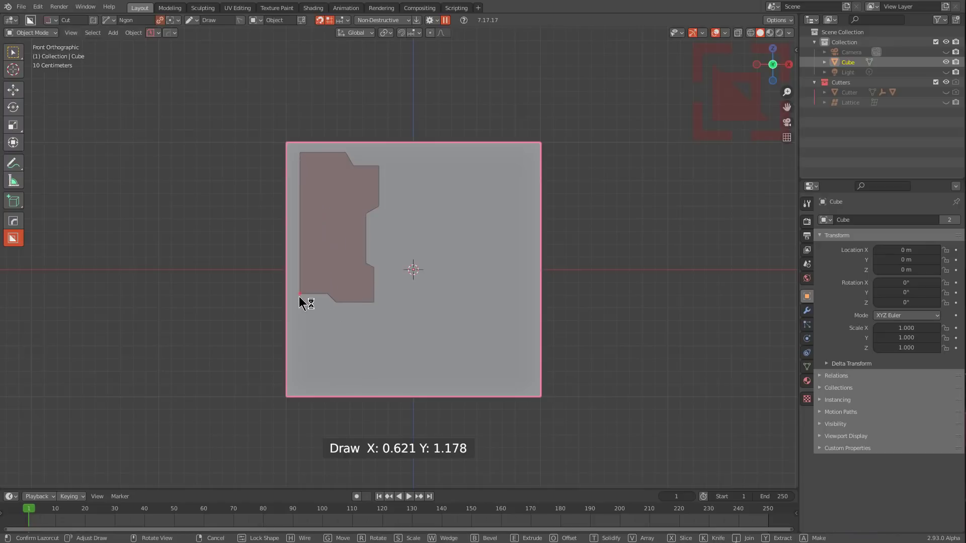
key(e)
middle_drag(304, 277, 342, 311)
click(366, 296)
scroll(408, 281, up, 1)
mouse_move(434, 282)
middle_down()
mouse_move(424, 264)
mouse_move(397, 288)
middle_up()
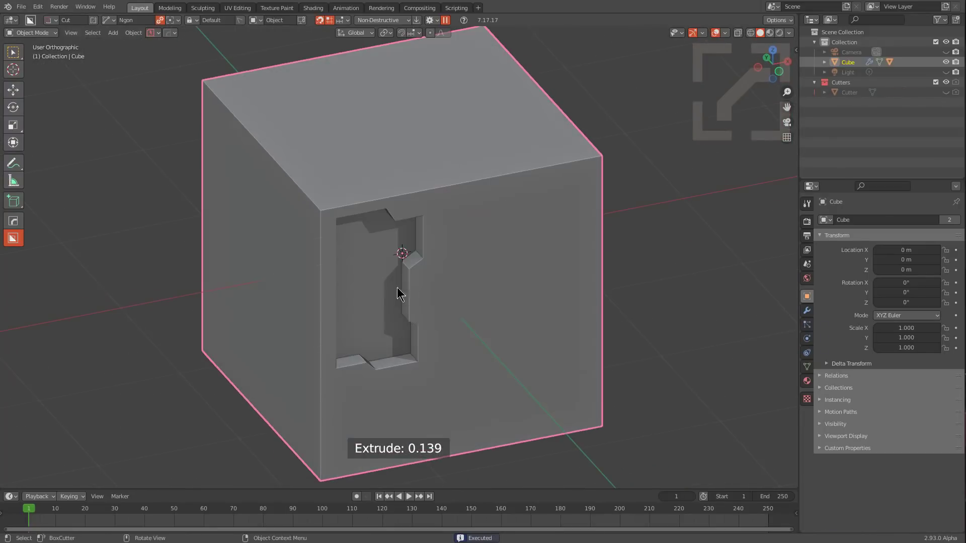
Step: Repeat the Ngon cut in front view and move the copy up and to the left of the first recess
key(shift+r)
key(KP_1)
key(g)
key(Escape)
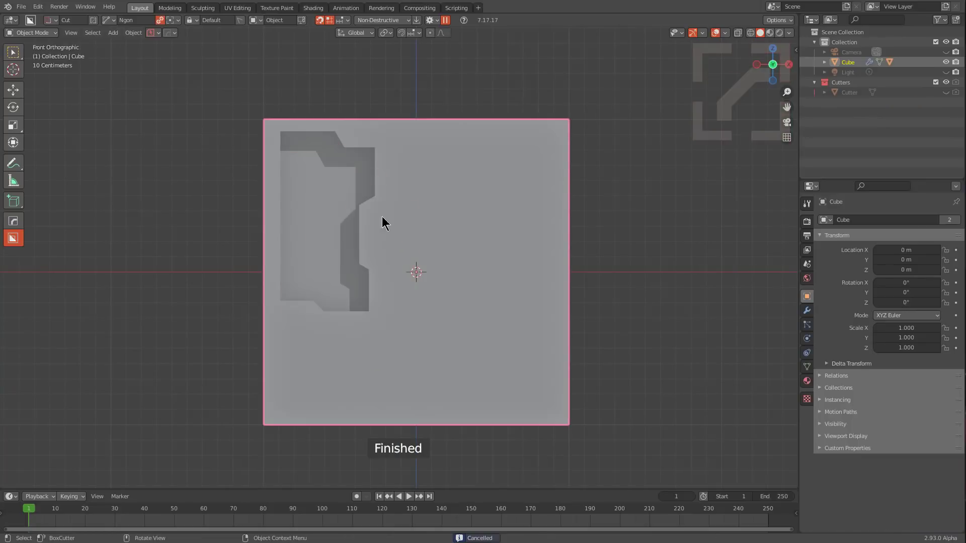
key(shift+r)
key(g)
click(361, 158)
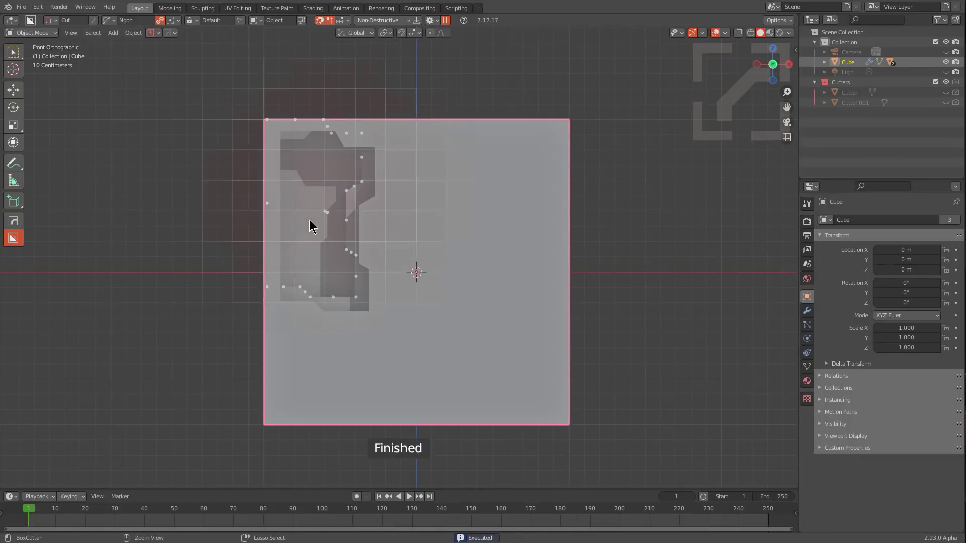
Step: Repeat the Ngon cut four more times, moving each copy further up and left to build stepped recesses
key(shift+r)
key(g)
click(307, 152)
key(shift+r)
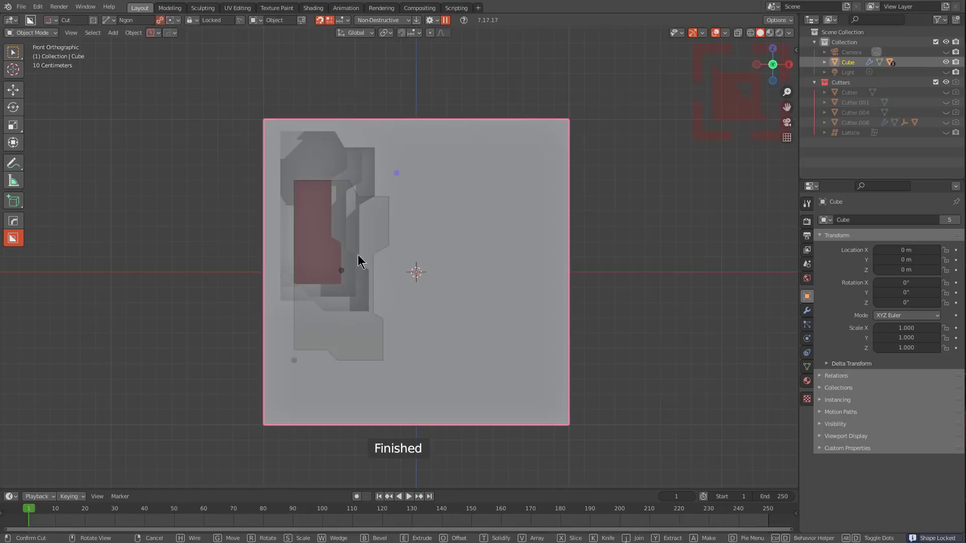
key(g)
click(298, 190)
key(shift+r)
key(g)
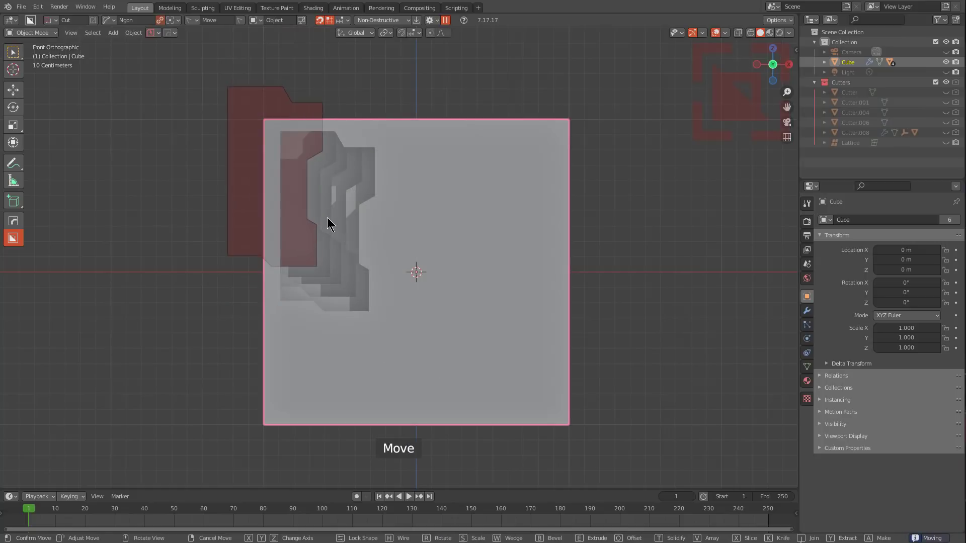
click(327, 217)
key(shift+r)
key(g)
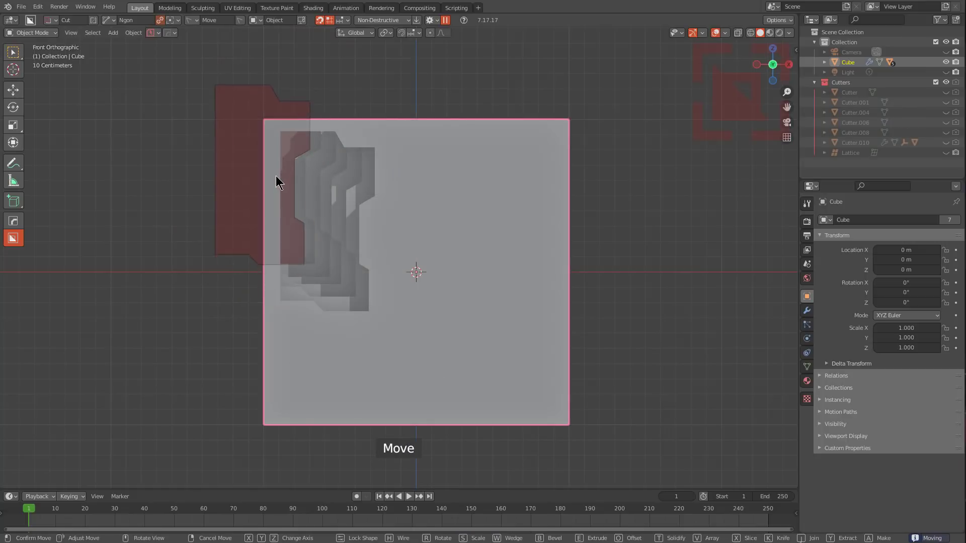
click(276, 176)
Step: Draw a box around the stepped recess on the front face, extrude it about 0.689 and extract the shape
middle_drag(368, 244, 401, 282)
key(d)
click(345, 317)
drag(427, 376, 313, 202)
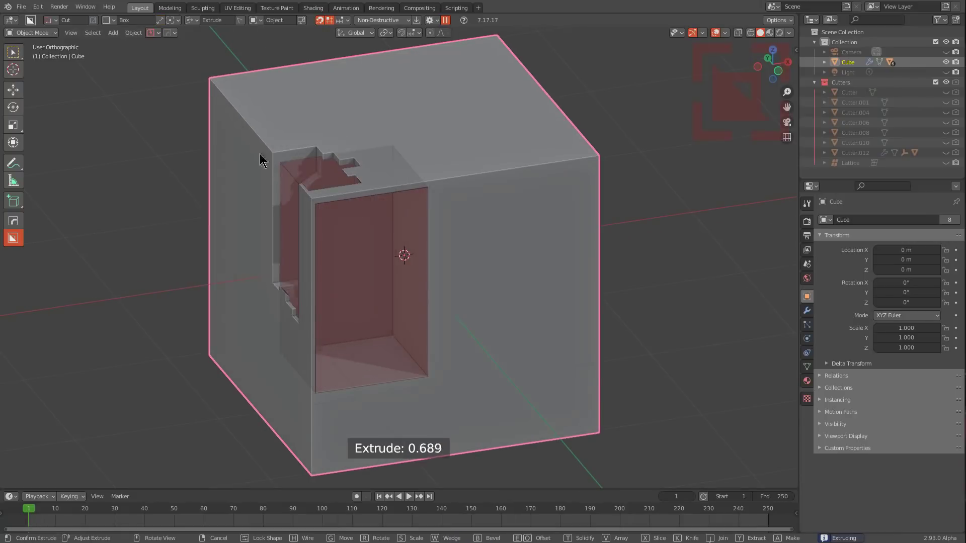
key(y)
Step: Stamp the extracted custom shape into the cube's adjacent side face and shift it before finishing the cut
mouse_move(477, 241)
middle_down()
mouse_move(388, 227)
mouse_move(381, 251)
middle_up()
drag(342, 221, 482, 378)
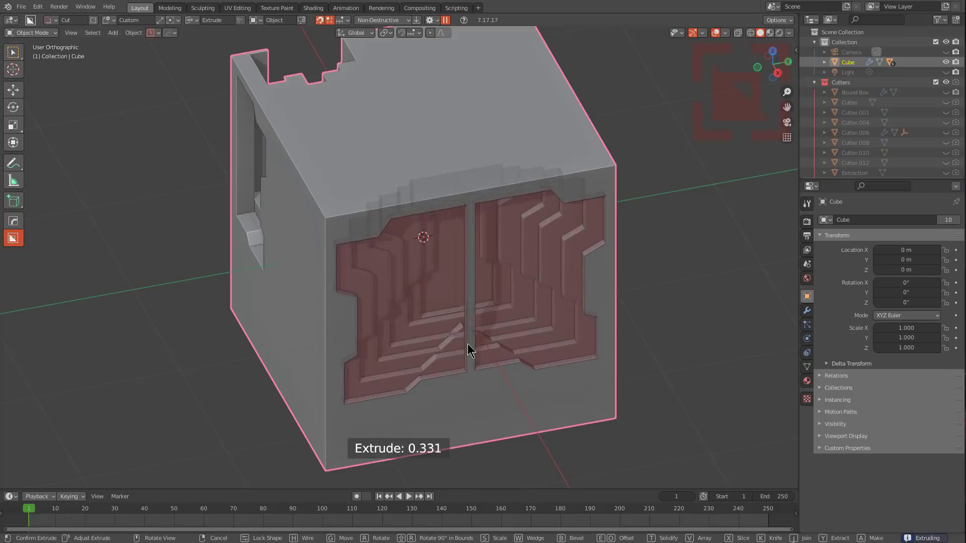
alt+middle_drag(459, 327, 513, 296)
key(g)
click(533, 319)
scroll(484, 286, down, 3)
click(482, 282)
Step: Draw a box around the stamped recess, extrude it about 1.058 and extract it as a new custom shape
scroll(513, 296, up, 1)
key(d)
click(462, 325)
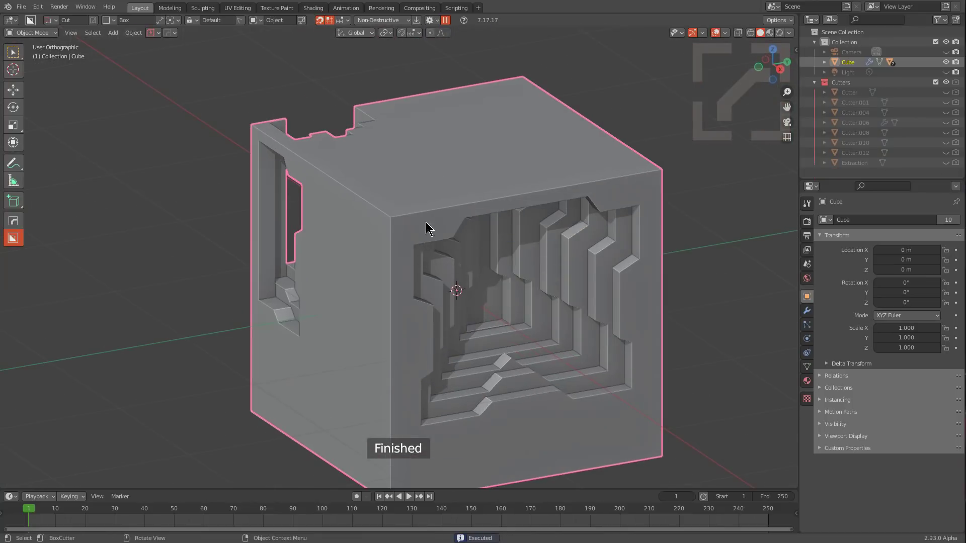
drag(405, 217, 659, 406)
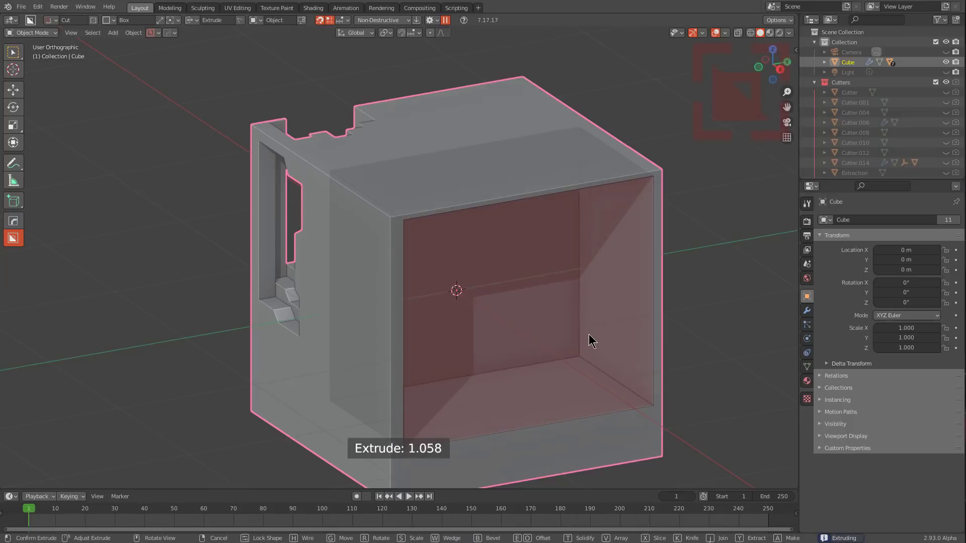
key(y)
click(592, 332)
Step: Stamp the new custom shape into the centre of the cube's next side face, extruded about 0.741
scroll(593, 330, down, 2)
middle_drag(593, 330, 420, 280)
scroll(422, 282, up, 1)
ctrl+drag(427, 289, 548, 374)
click(507, 314)
Step: Draw a circle from the centre of the new recess, extrude it about 0.863 and limit the recess cutter to the circle
middle_drag(466, 296, 482, 304)
key(d)
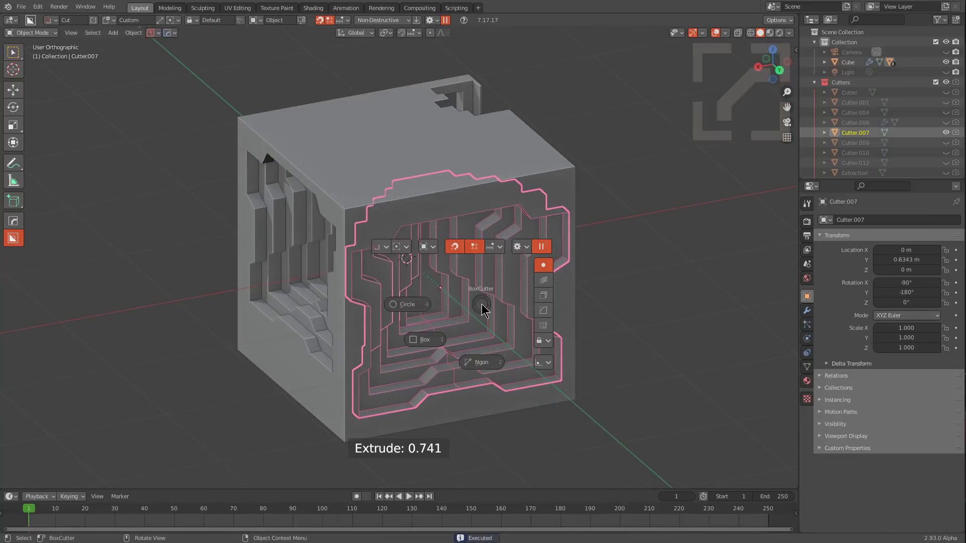
click(454, 304)
drag(459, 305, 535, 349)
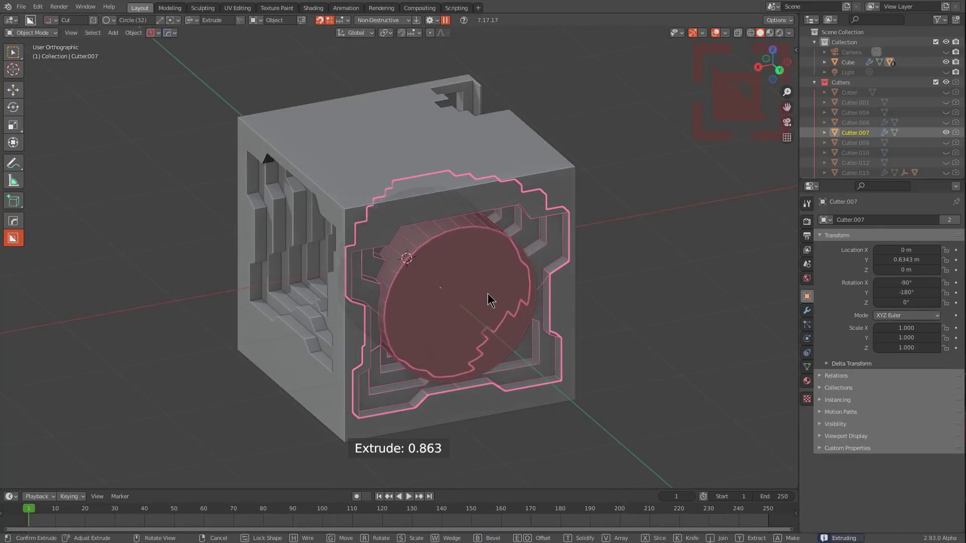
key(x)
key(y)
click(481, 285)
Step: Reveal the circular boolean cutter with Hard Ops and apply Shade Solid to it
middle_drag(484, 288, 564, 279)
key(q)
click(533, 311)
click(565, 280)
key(q)
mouse_move(576, 367)
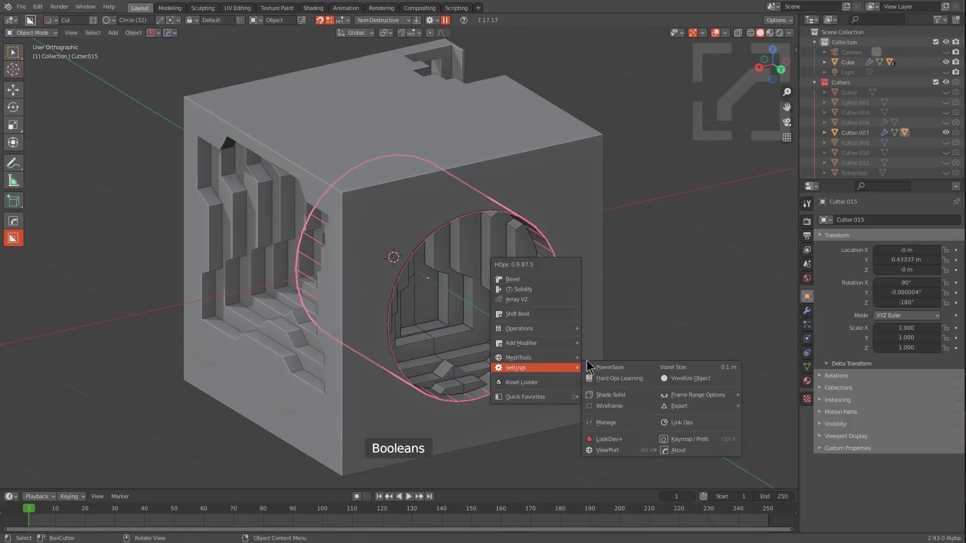
click(620, 397)
Step: Delete the two end cap faces of the circular cutter's mesh in edit mode
key(Tab)
mouse_move(394, 277)
middle_down()
mouse_move(427, 291)
mouse_move(446, 278)
mouse_move(396, 252)
mouse_move(458, 283)
middle_up()
click(537, 288)
key(alt+z)
shift+click(387, 254)
key(x)
click(379, 270)
Step: Select all the remaining cylinder geometry, scale it into a short ring and move it along the Y axis
key(2)
key(a)
key(alt+z)
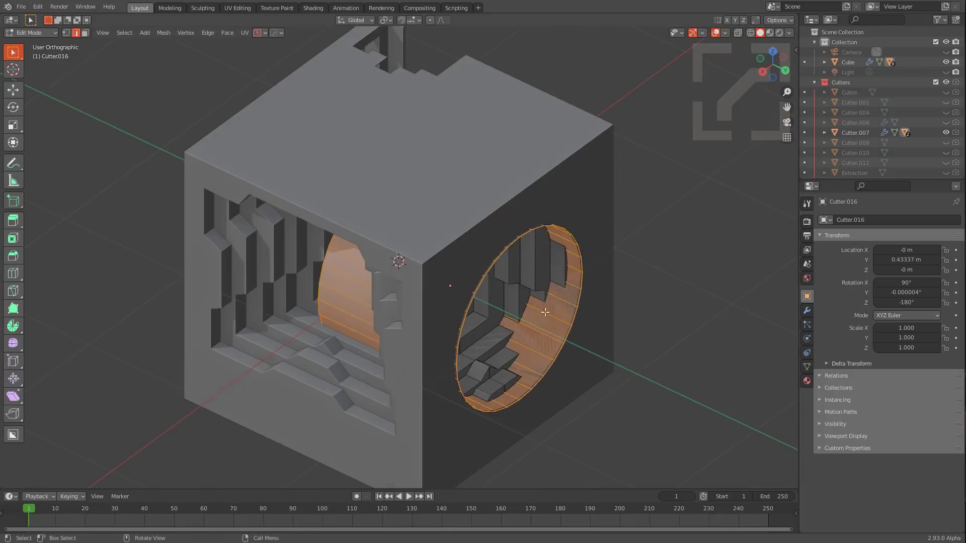
key(shift+d)
key(s)
key(x)
key(y)
click(489, 303)
key(g)
key(y)
click(566, 332)
key(Tab)
Step: Add a Solidify modifier to the ring with Hard Ops and set its offset to -1
middle_drag(639, 332, 617, 322)
scroll(617, 323, up, 1)
key(q)
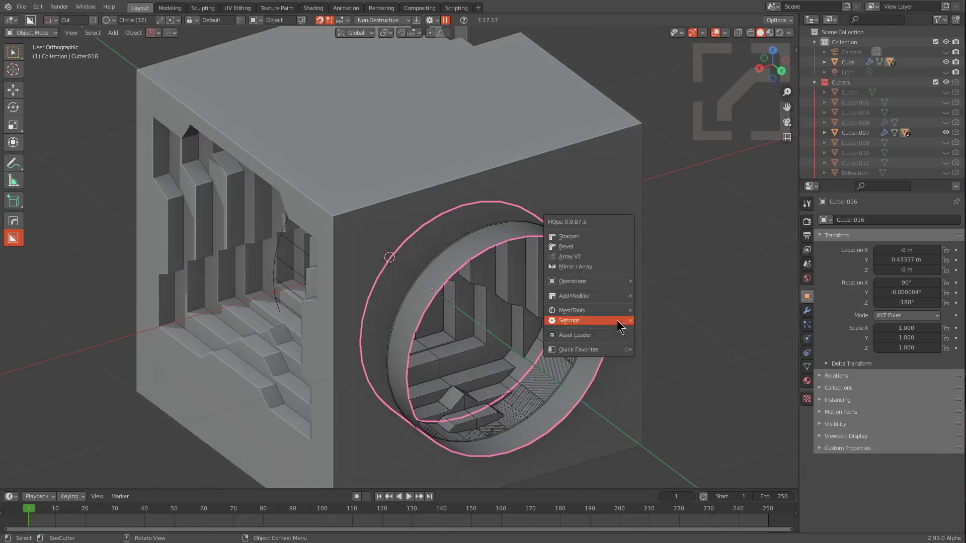
mouse_move(608, 298)
click(657, 310)
key(1)
click(662, 311)
Step: Move the ring along the Y axis to about 0.269 m and set its Solidify offset to -1
middle_drag(562, 306, 576, 310)
key(g)
key(y)
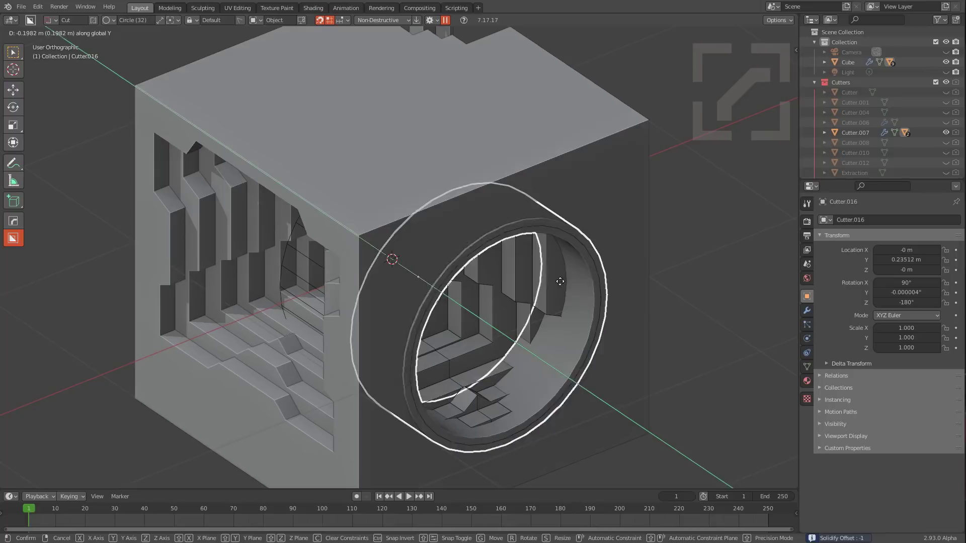
click(581, 255)
key(q)
mouse_move(587, 274)
click(660, 285)
key(1)
click(616, 312)
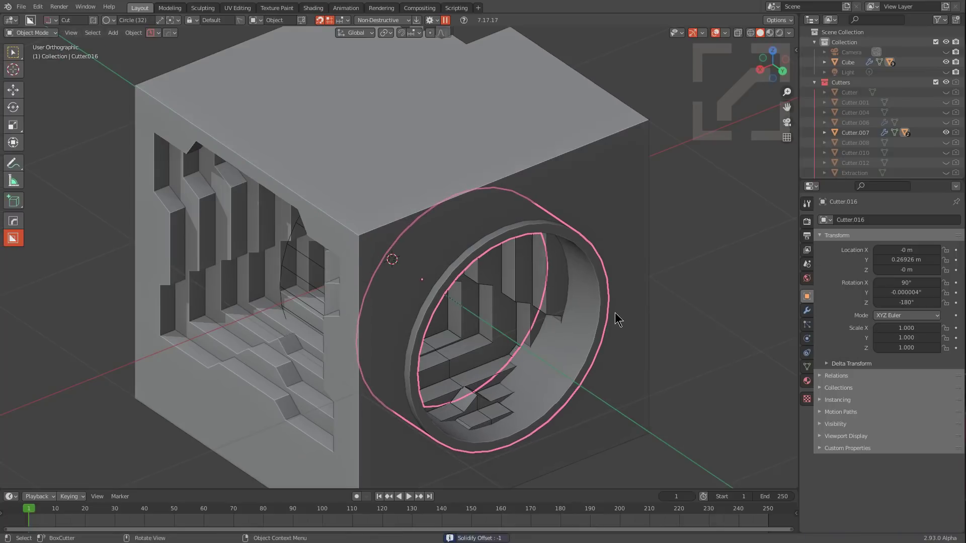
Step: Add the cube to the selection and cut the solidified ring into it with a Hard Ops boolean
shift+click(612, 190)
middle_drag(564, 251, 453, 230)
key(q)
mouse_move(607, 169)
click(660, 194)
Step: Select the cube and reveal its ring-shaped boolean cutter with Hard Ops Ever Scroll
scroll(554, 260, down, 1)
click(454, 224)
key(d)
key(Escape)
middle_drag(396, 252, 478, 283)
key(q)
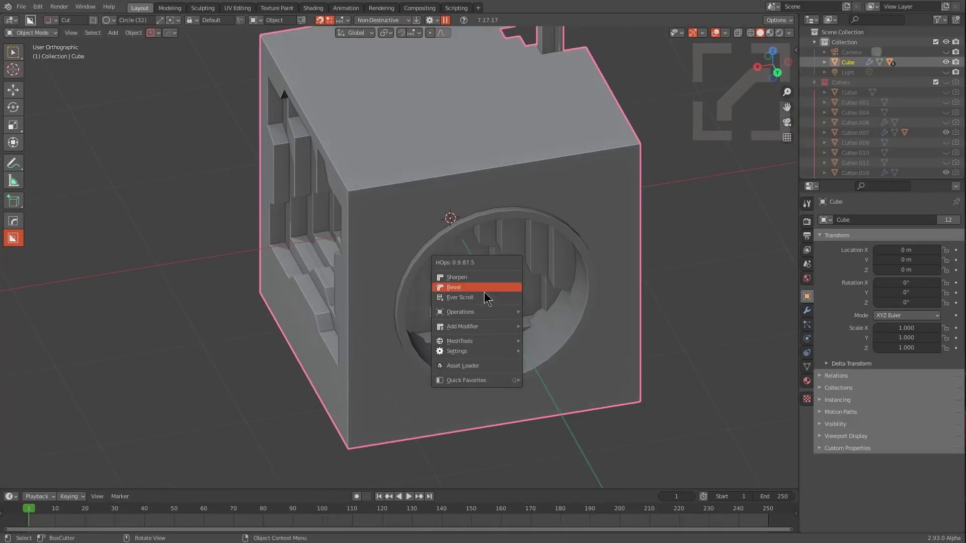
click(481, 297)
click(481, 297)
Step: Generate a bounding box from the ring cutter with To_Shape and set the box to wire shading
middle_drag(560, 265, 564, 256)
key(q)
mouse_move(563, 278)
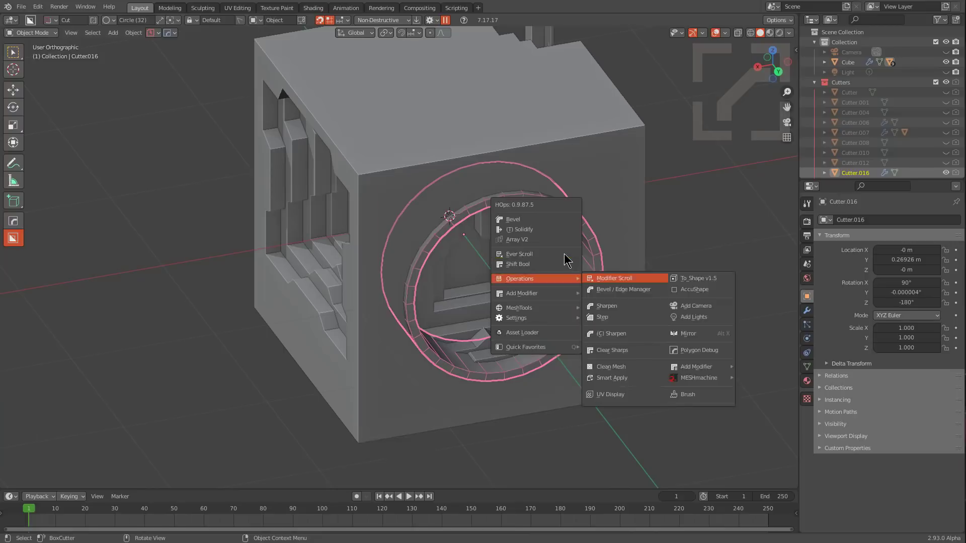
click(698, 279)
key(q)
mouse_move(521, 296)
click(586, 322)
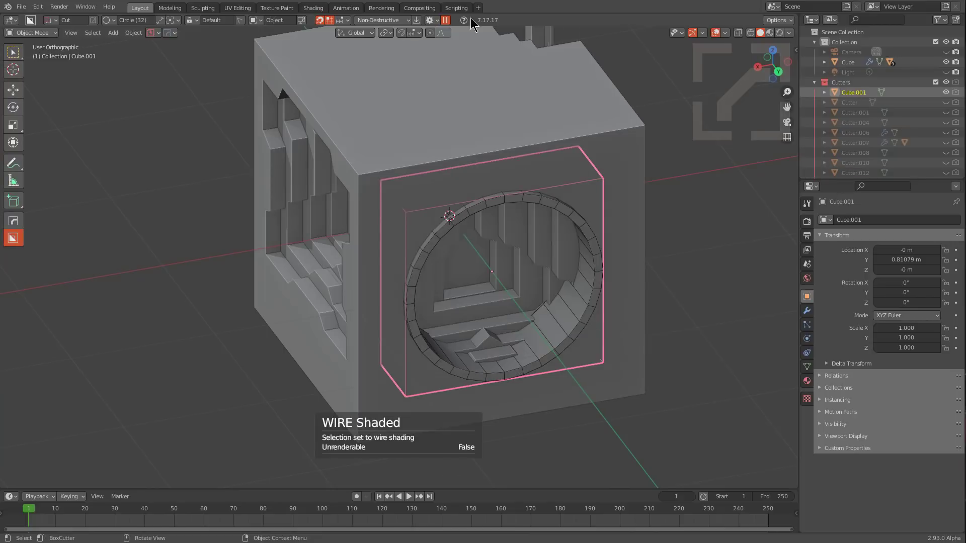
Step: Extract the circular opening from the cube as a custom shape, drawing a circle around it with a depth of about 0.884
click(430, 19)
click(379, 55)
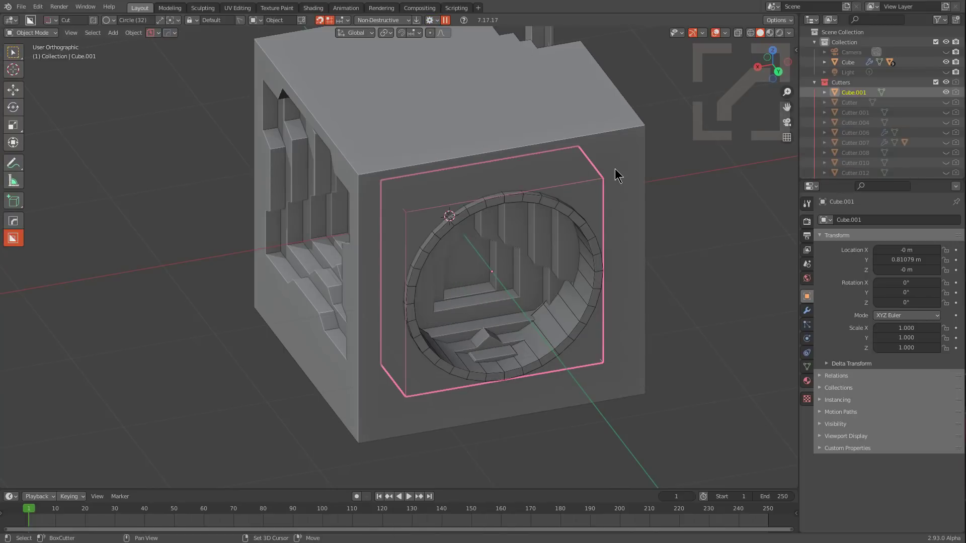
shift+click(616, 175)
ctrl+drag(505, 285, 615, 319)
key(y)
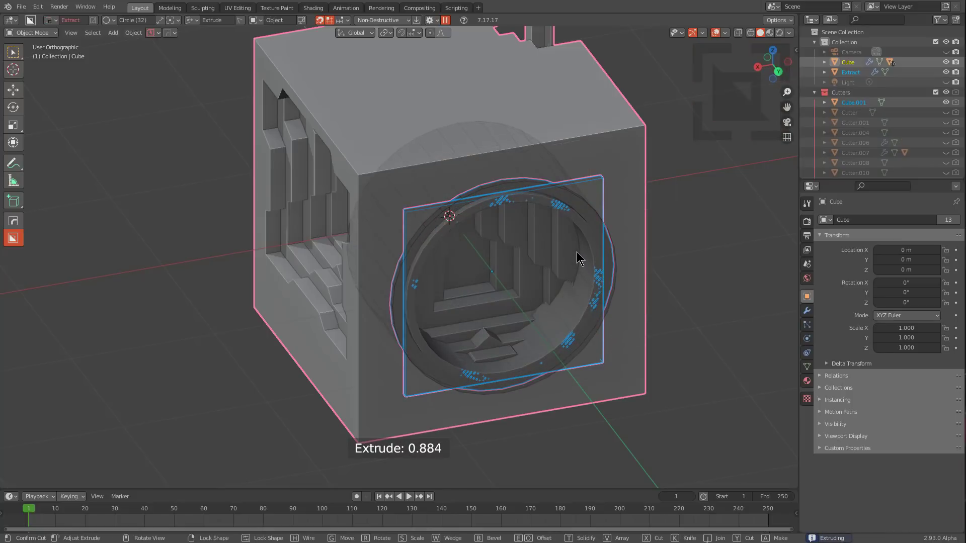
click(576, 251)
Step: Hide the cube and its helper objects and add a mesh cylinder at the origin
scroll(576, 251, down, 4)
middle_drag(576, 251, 499, 249)
key(h)
key(shift+a)
click(538, 295)
Step: Sharpen the cylinder with Hard Ops and cut the extracted custom shape into its top cap, about 0.358 deep
key(q)
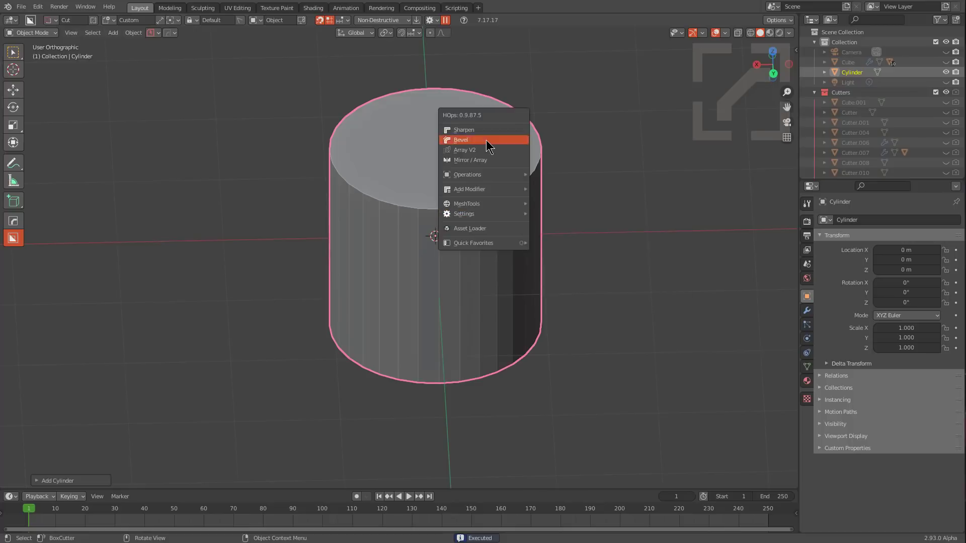
click(486, 135)
ctrl+drag(438, 161, 547, 201)
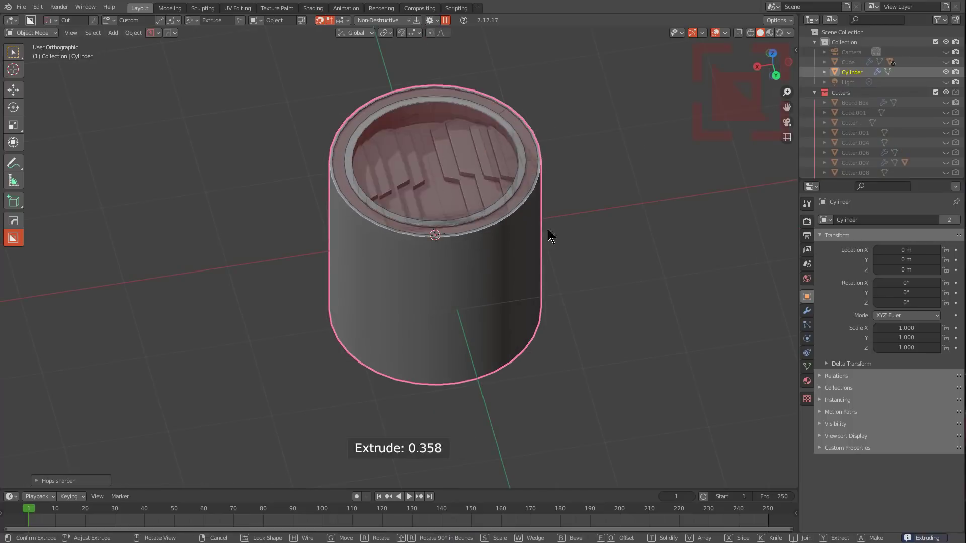